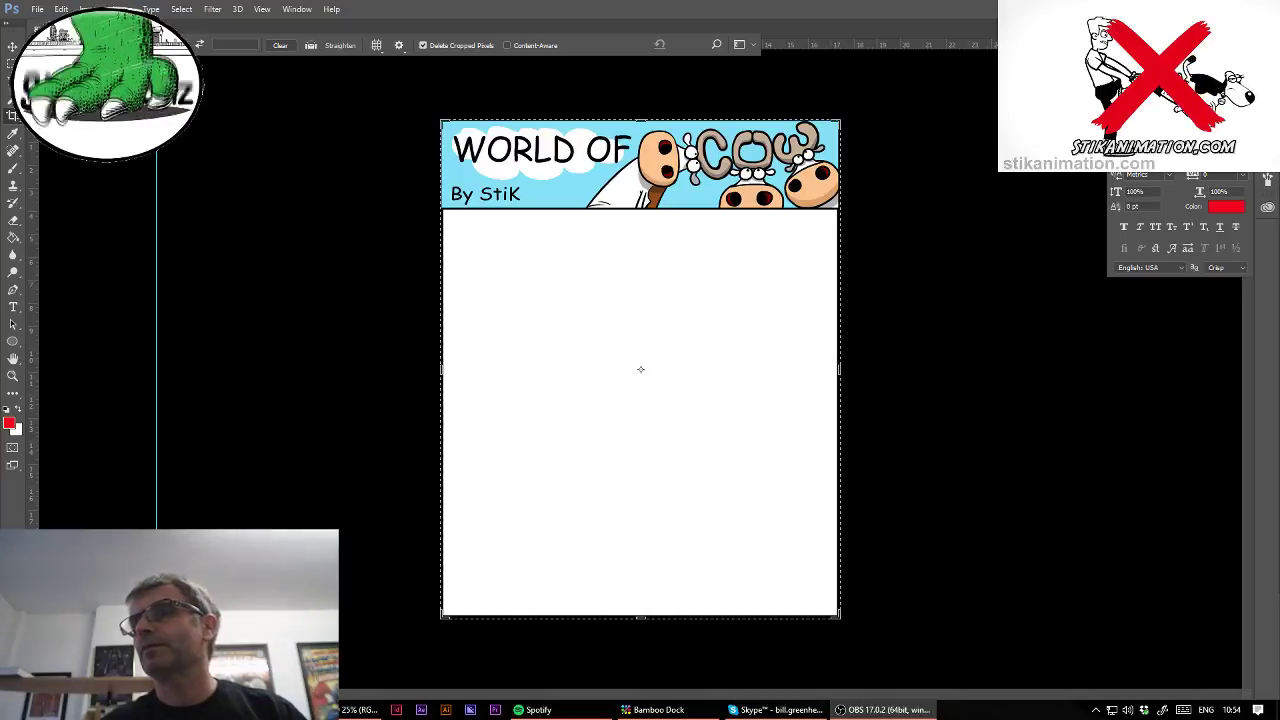
# Set up the Brush with the default black foreground colour and display its tool presets.
pyautogui.click(911, 557)
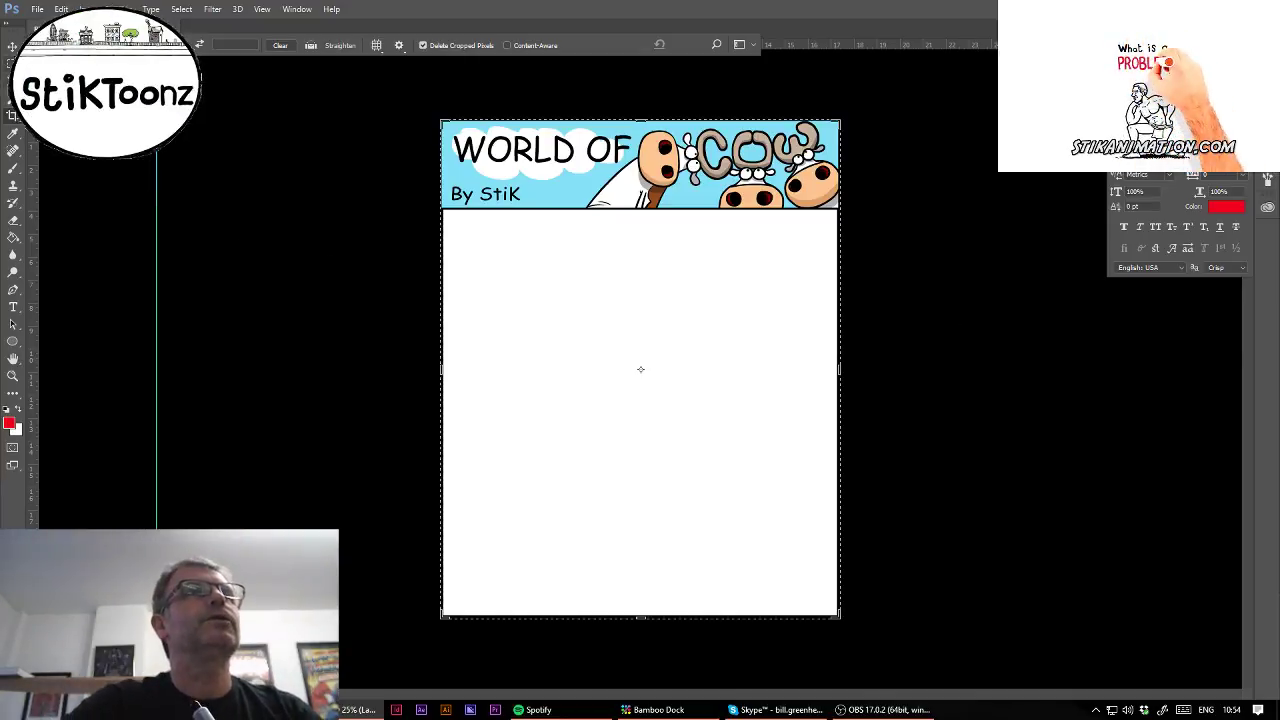
pyautogui.press('m')
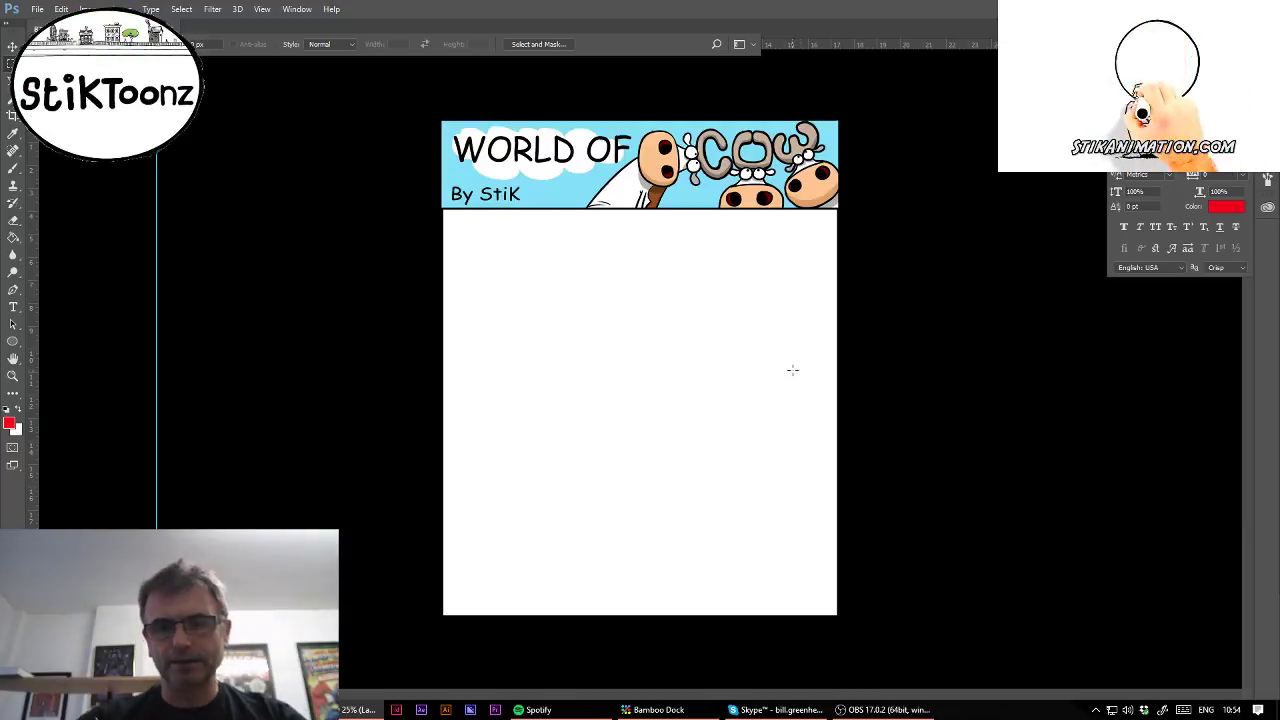
pyautogui.click(13, 376)
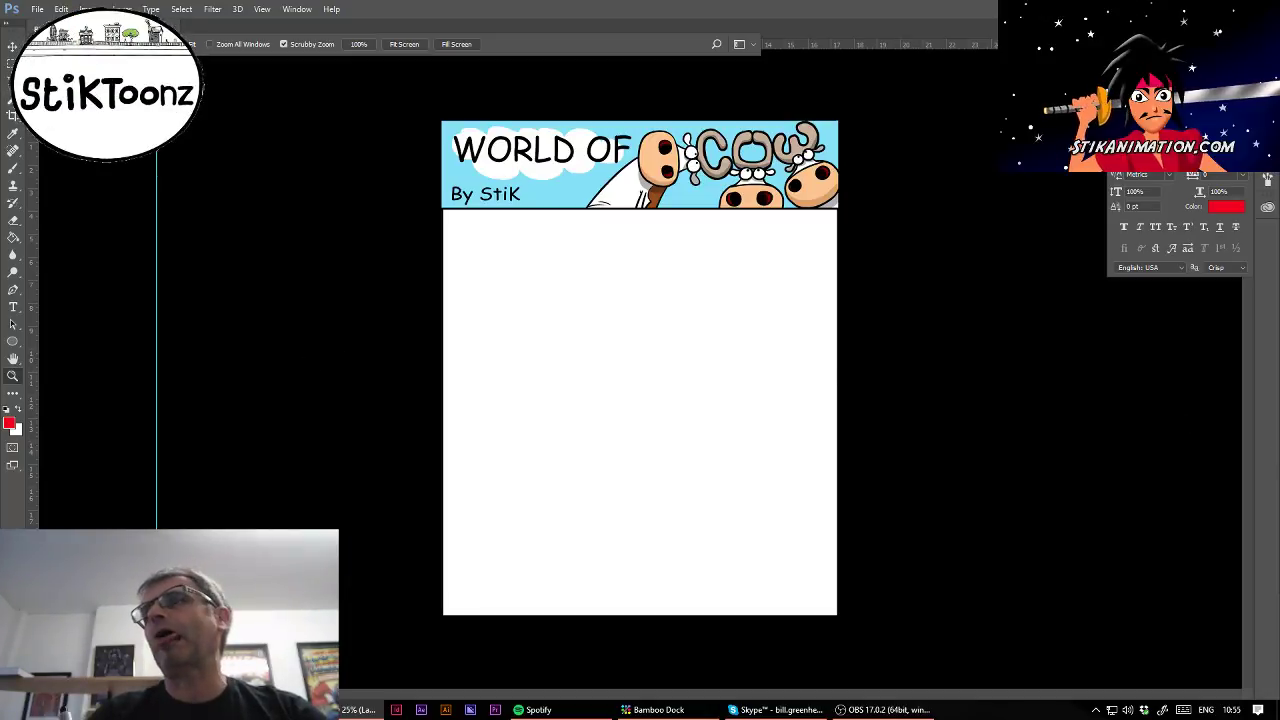
pyautogui.moveTo(640, 369)
pyautogui.mouseDown()
pyautogui.moveTo(760, 369)
pyautogui.moveTo(690, 369)
pyautogui.moveTo(740, 369)
pyautogui.mouseUp()
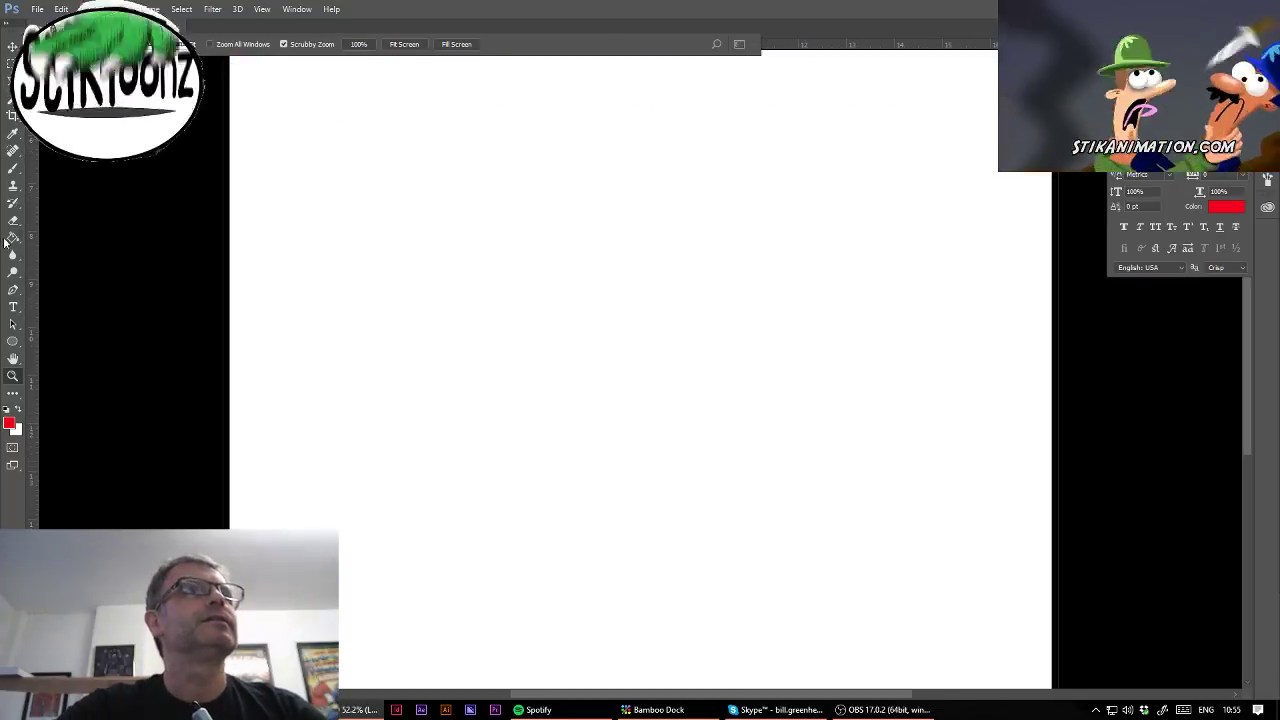
pyautogui.click(13, 170)
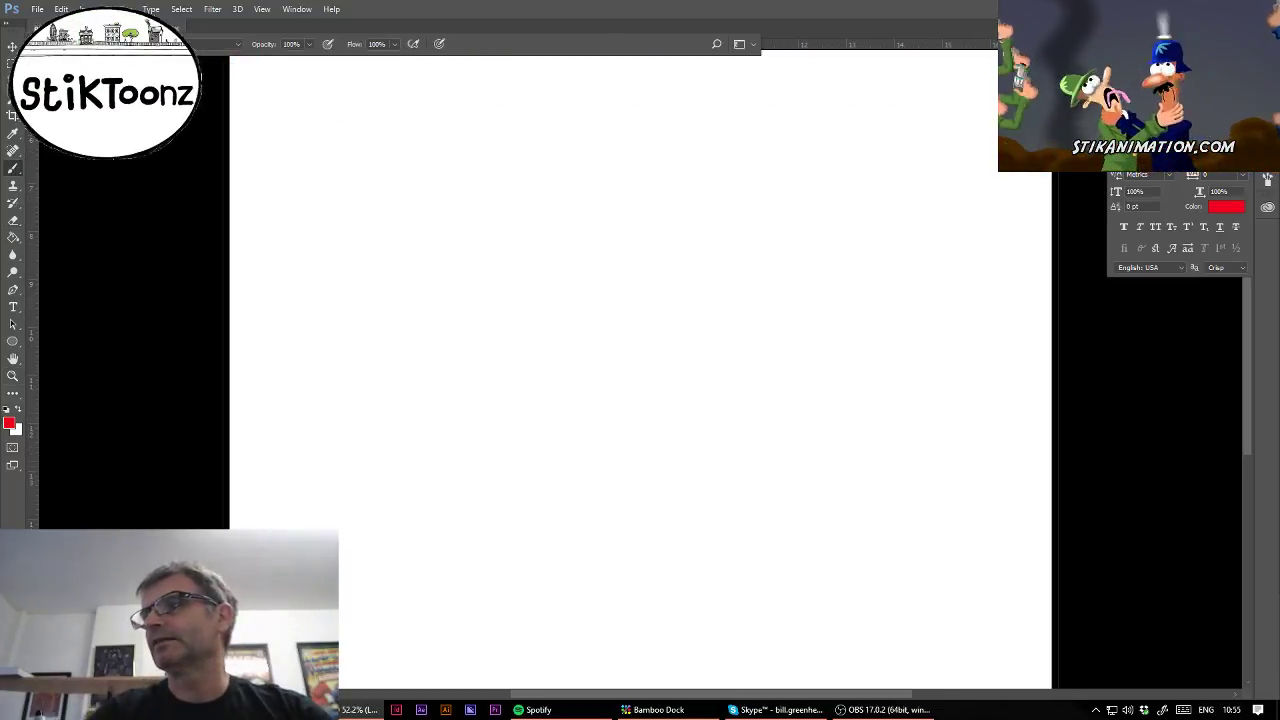
pyautogui.press('d')
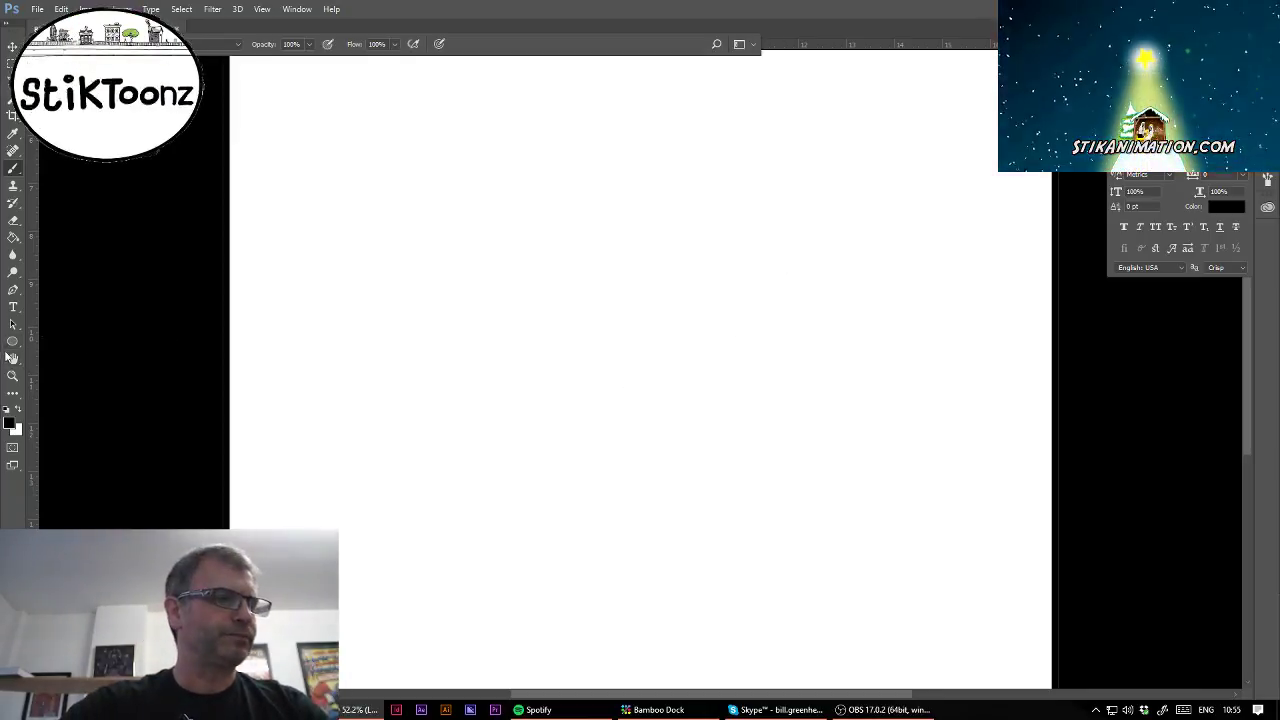
pyautogui.click(13, 376)
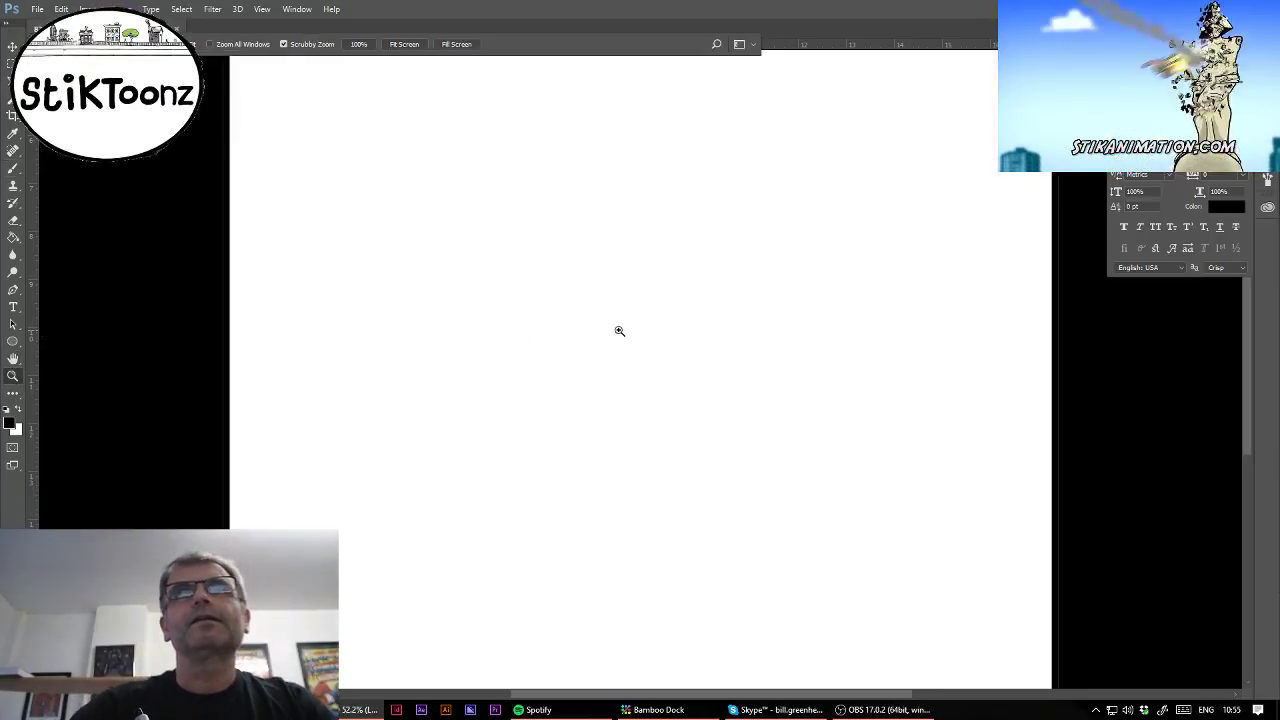
pyautogui.moveTo(620, 330); pyautogui.dragTo(643, 337)
pyautogui.press('b')
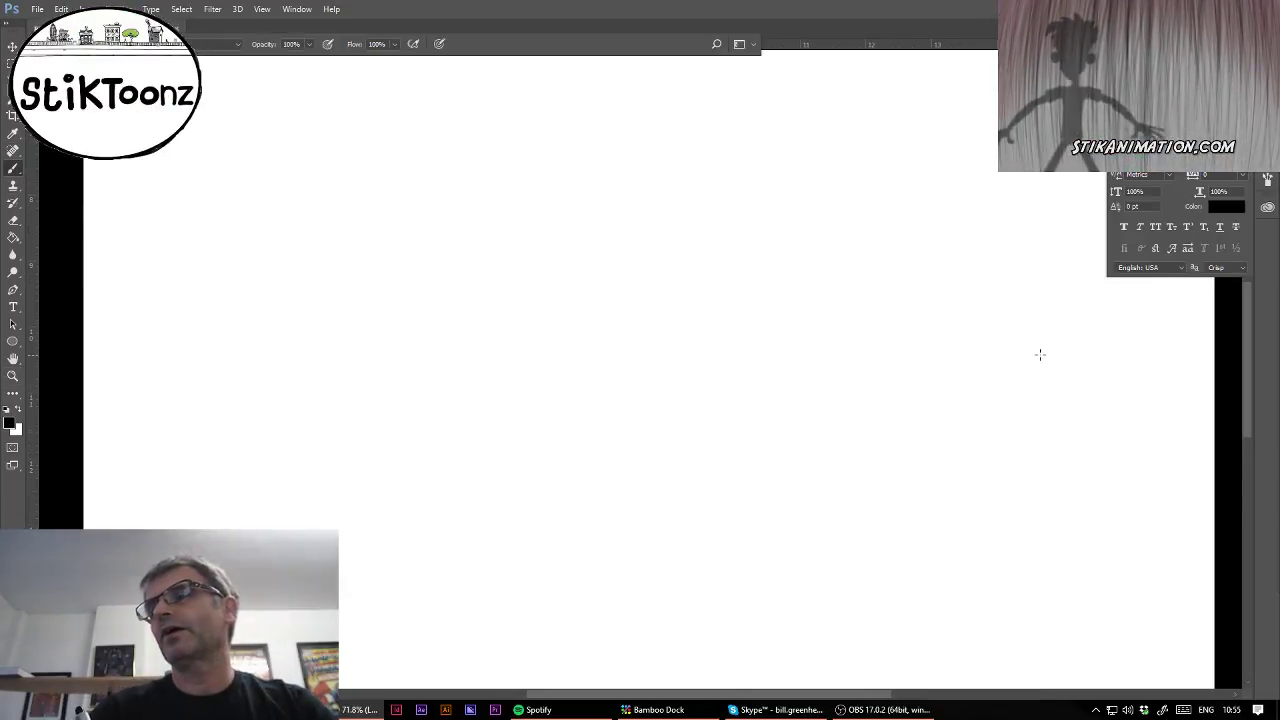
pyautogui.click(13, 376)
pyautogui.click(13, 168)
pyautogui.click(1267, 177)
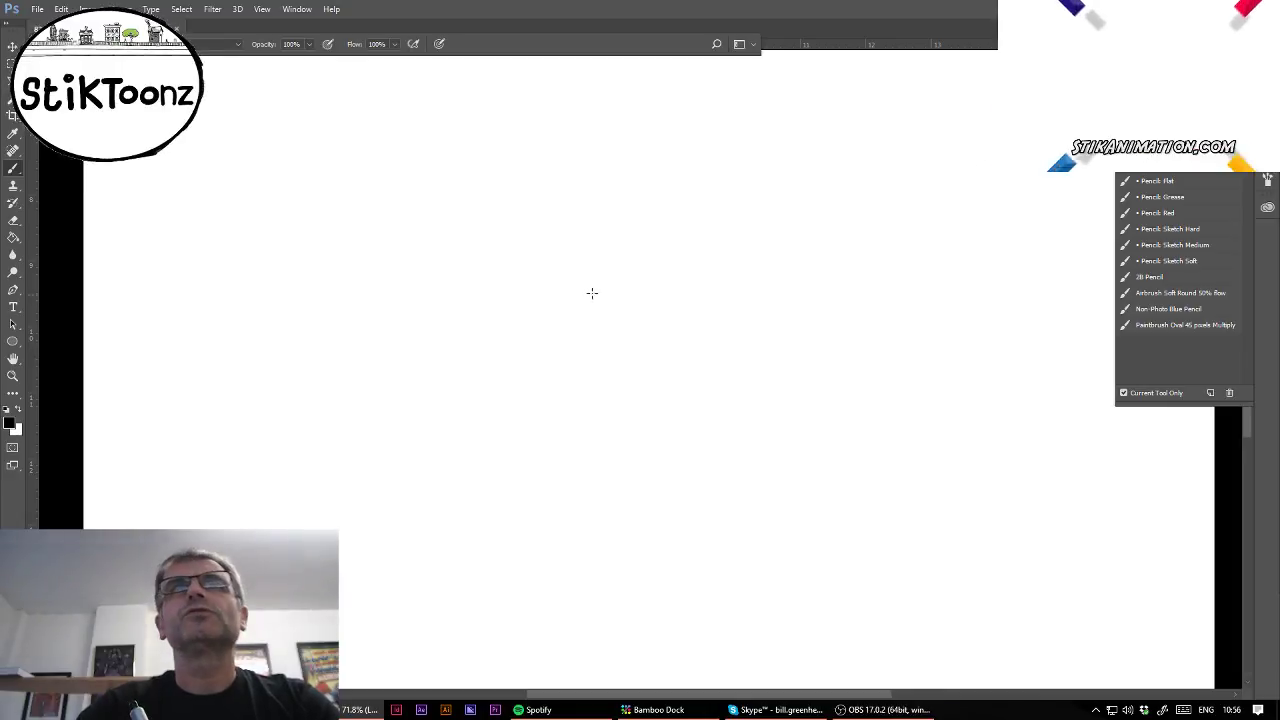
# Draw two overlapping round cartoon eyes with thick black outlines and small solid pupils in the blank area below the title banner.
pyautogui.moveTo(672, 264)
pyautogui.mouseDown()
pyautogui.moveTo(636, 283)
pyautogui.moveTo(647, 280)
pyautogui.moveTo(648, 324)
pyautogui.moveTo(670, 332)
pyautogui.moveTo(706, 312)
pyautogui.mouseUp()
pyautogui.hotkey('ctrl', 'z')
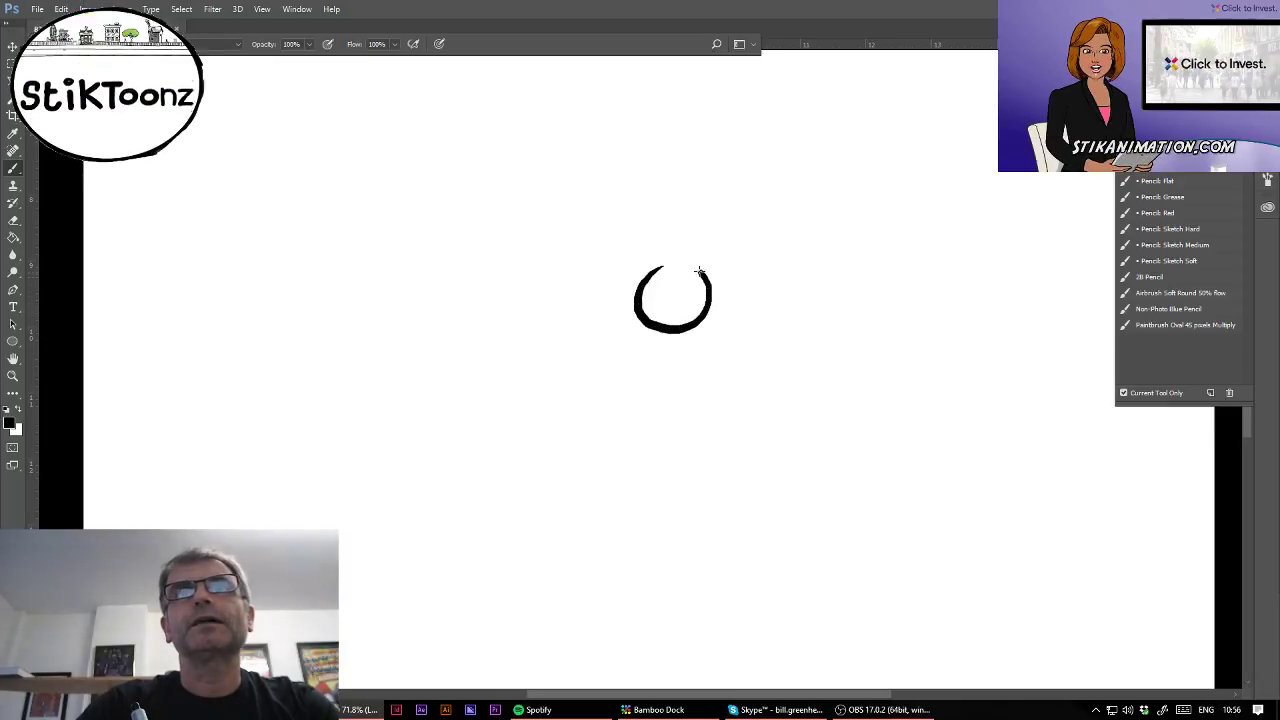
pyautogui.moveTo(675, 265)
pyautogui.mouseDown()
pyautogui.moveTo(656, 267)
pyautogui.moveTo(729, 251)
pyautogui.moveTo(759, 287)
pyautogui.moveTo(754, 308)
pyautogui.moveTo(720, 325)
pyautogui.moveTo(680, 302)
pyautogui.mouseUp()
pyautogui.click(679, 300)
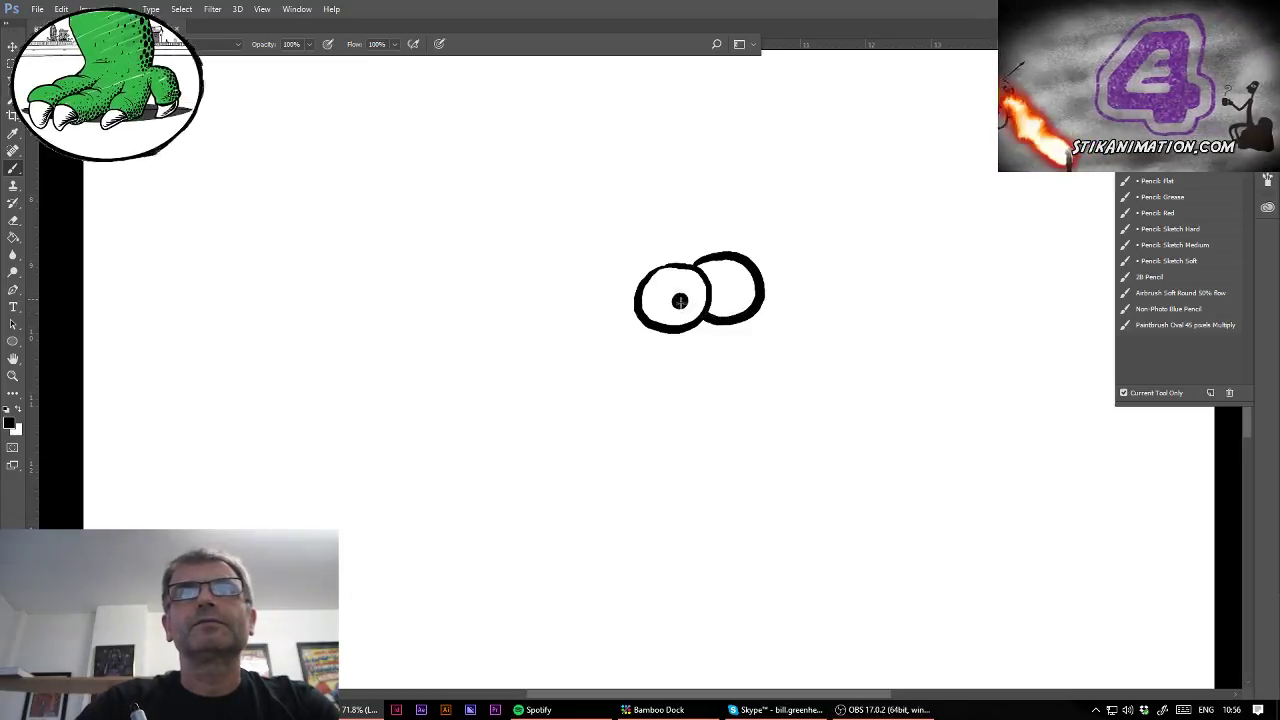
pyautogui.click(734, 293)
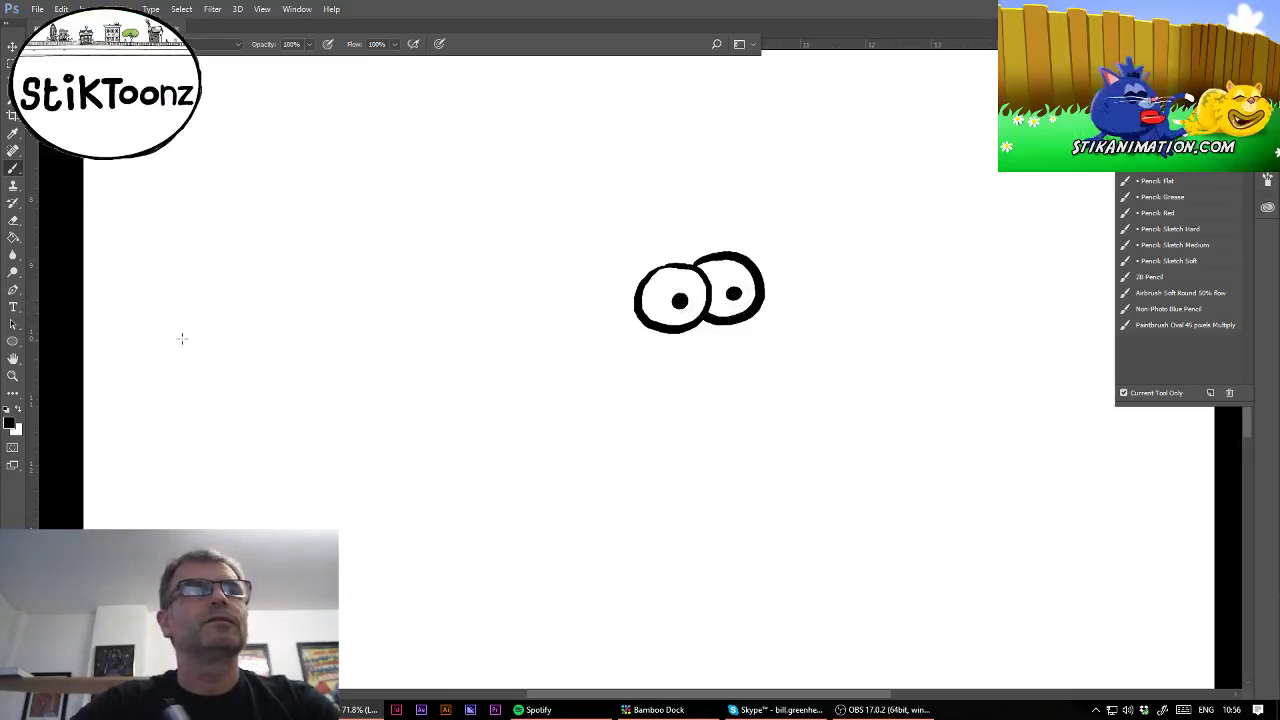
# Erase along the inner edges of both eye outlines to thin and smooth the lines.
pyautogui.click(13, 376)
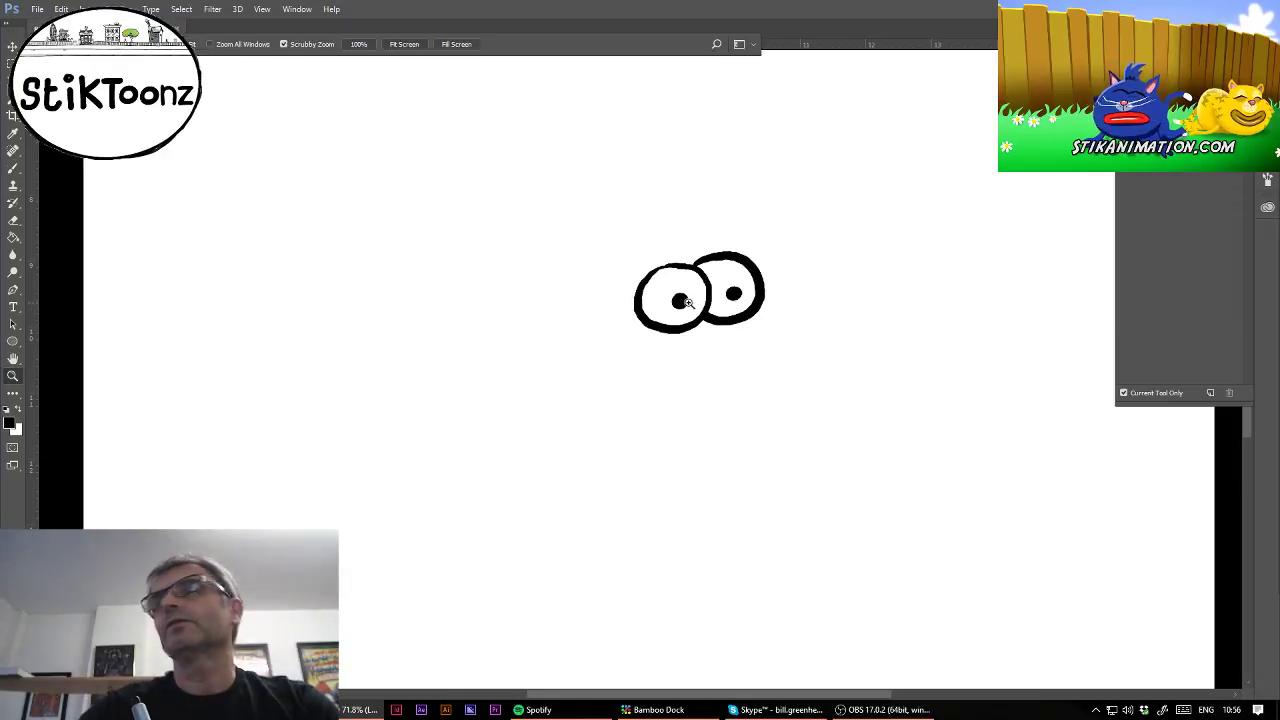
pyautogui.moveTo(681, 303); pyautogui.dragTo(745, 315)
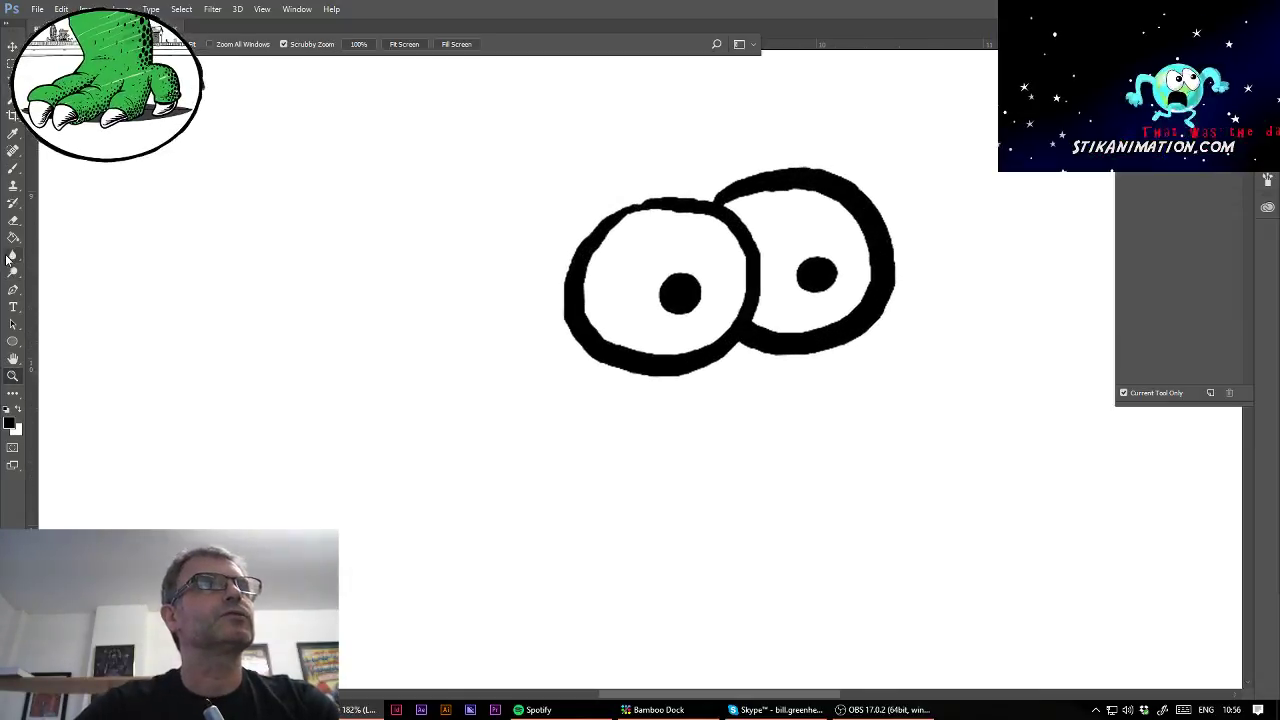
pyautogui.click(13, 219)
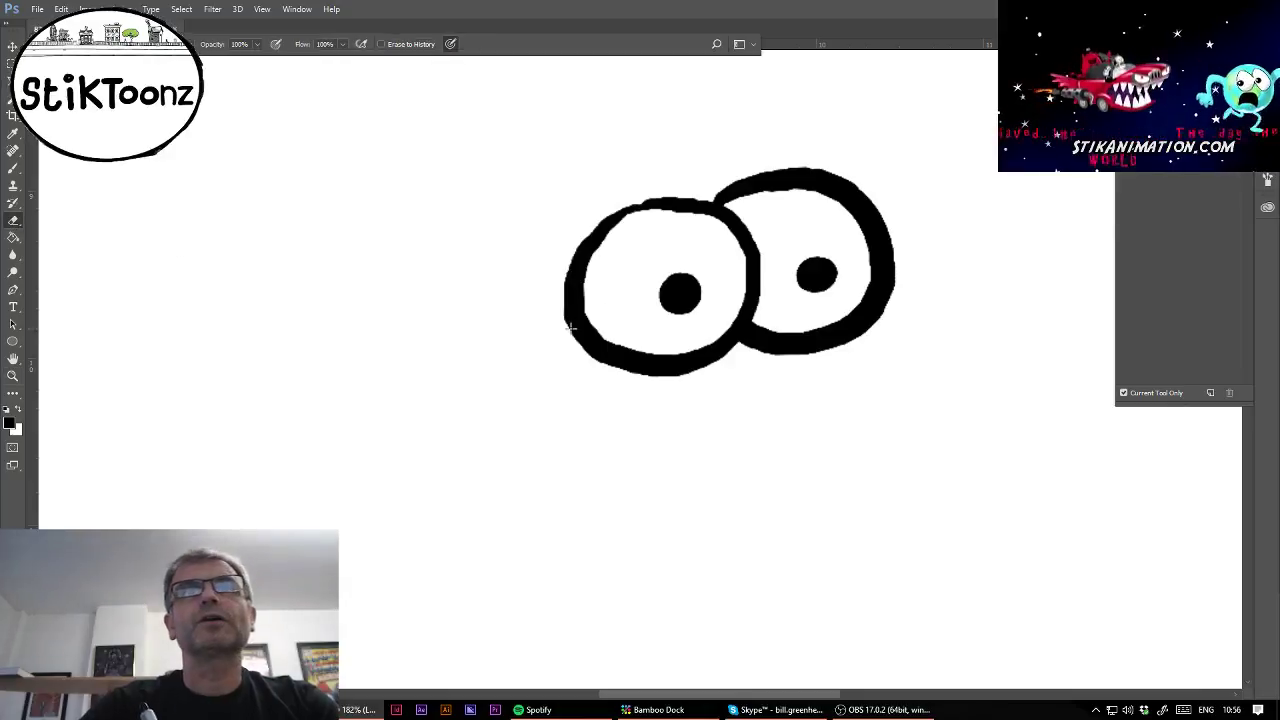
pyautogui.moveTo(600, 328)
pyautogui.mouseDown()
pyautogui.moveTo(655, 355)
pyautogui.moveTo(698, 346)
pyautogui.mouseUp()
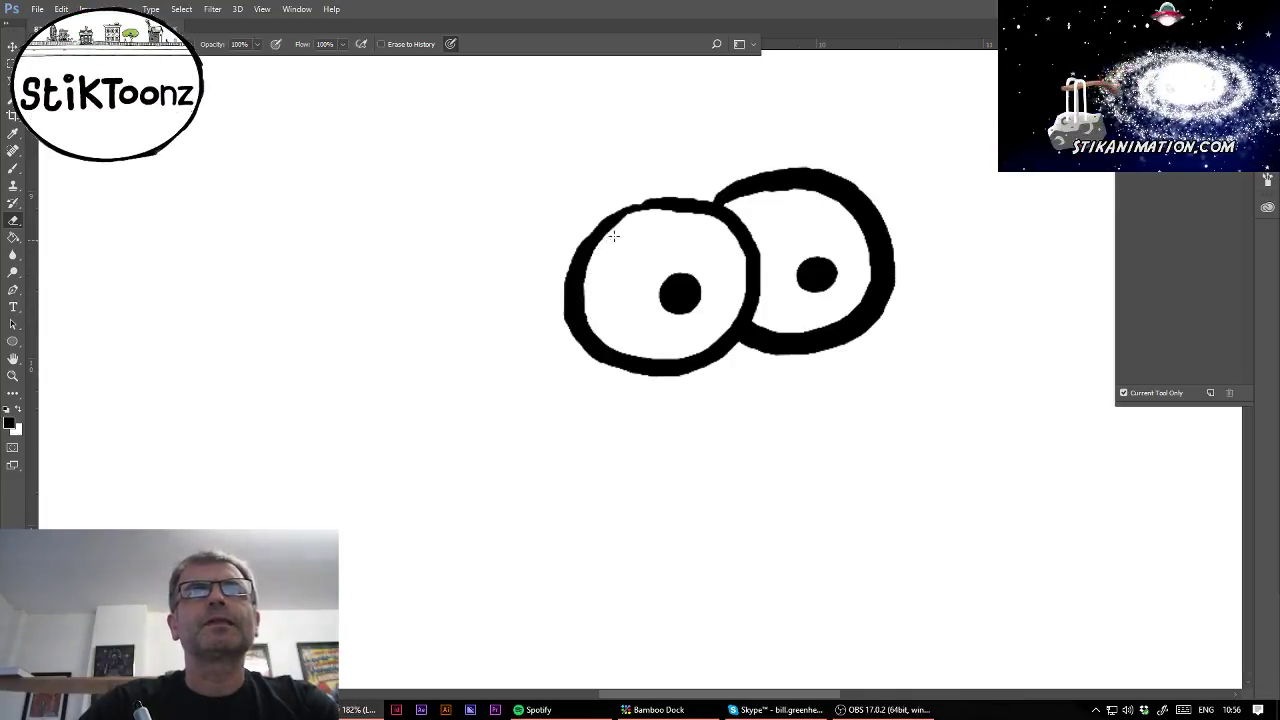
pyautogui.moveTo(650, 215); pyautogui.dragTo(700, 222)
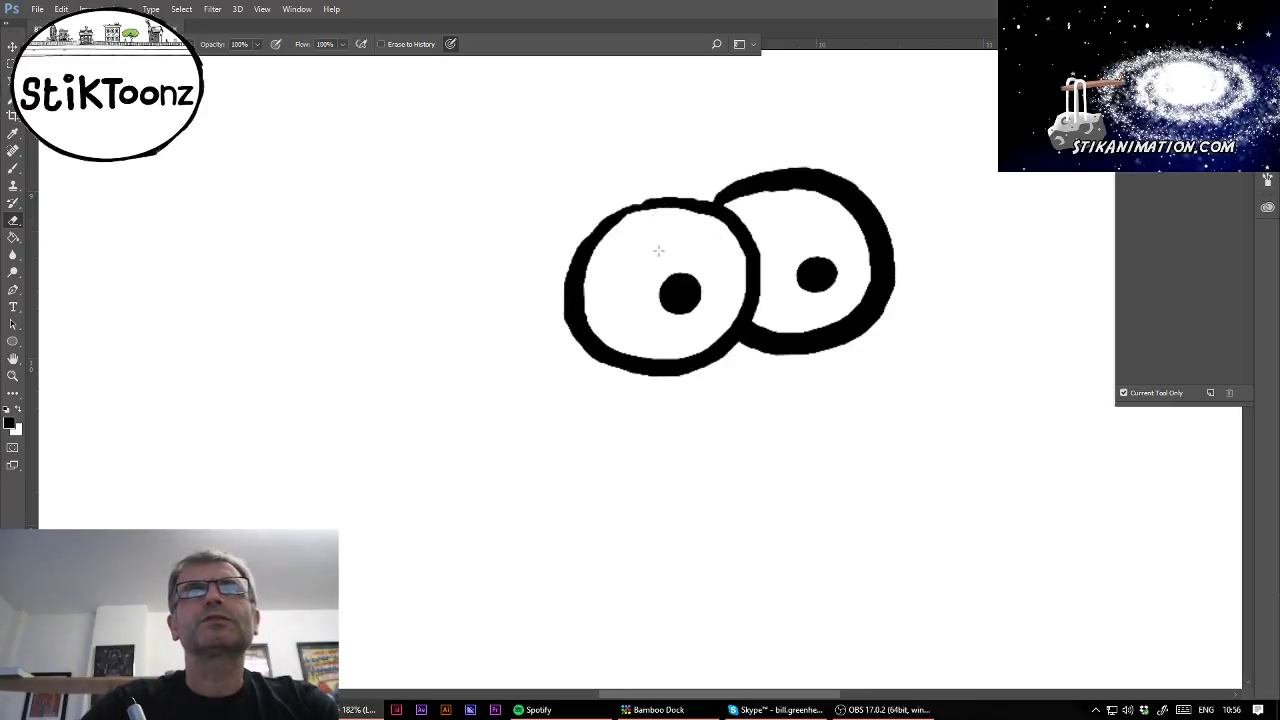
pyautogui.moveTo(606, 244)
pyautogui.mouseDown()
pyautogui.moveTo(681, 211)
pyautogui.moveTo(725, 238)
pyautogui.moveTo(729, 204)
pyautogui.moveTo(826, 200)
pyautogui.mouseUp()
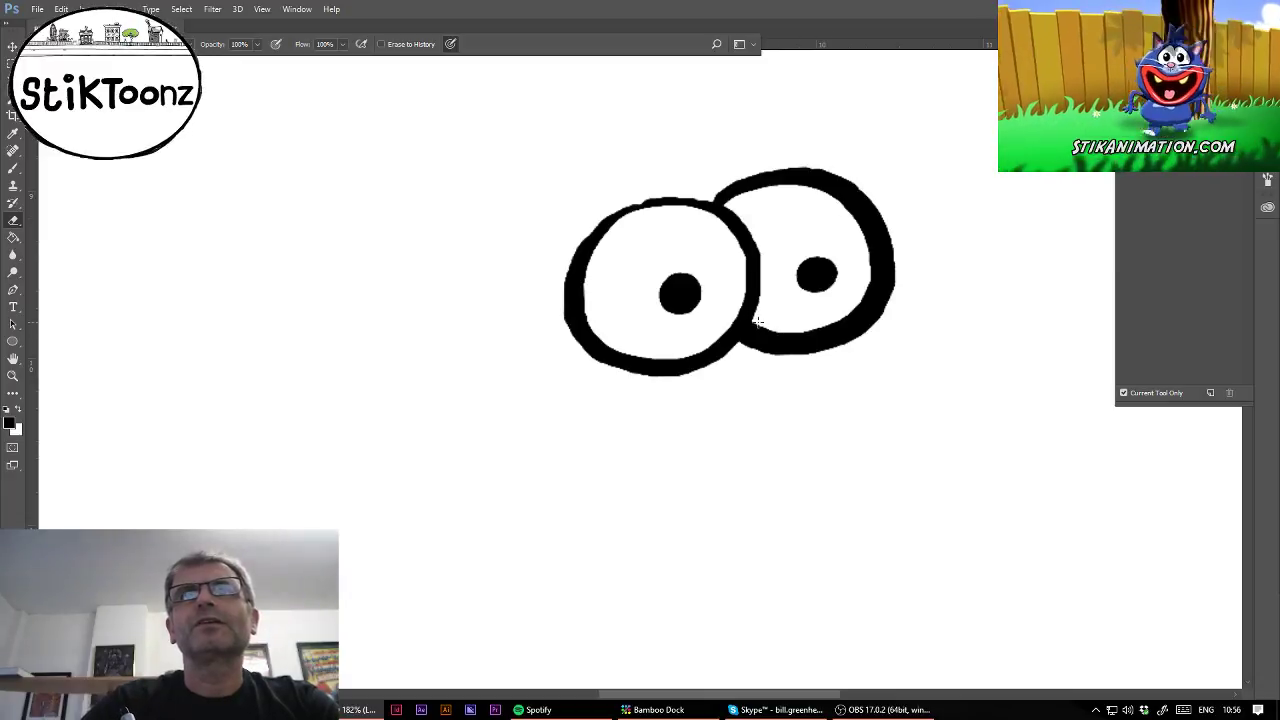
pyautogui.moveTo(758, 322)
pyautogui.mouseDown()
pyautogui.moveTo(828, 330)
pyautogui.moveTo(858, 308)
pyautogui.moveTo(864, 283)
pyautogui.mouseUp()
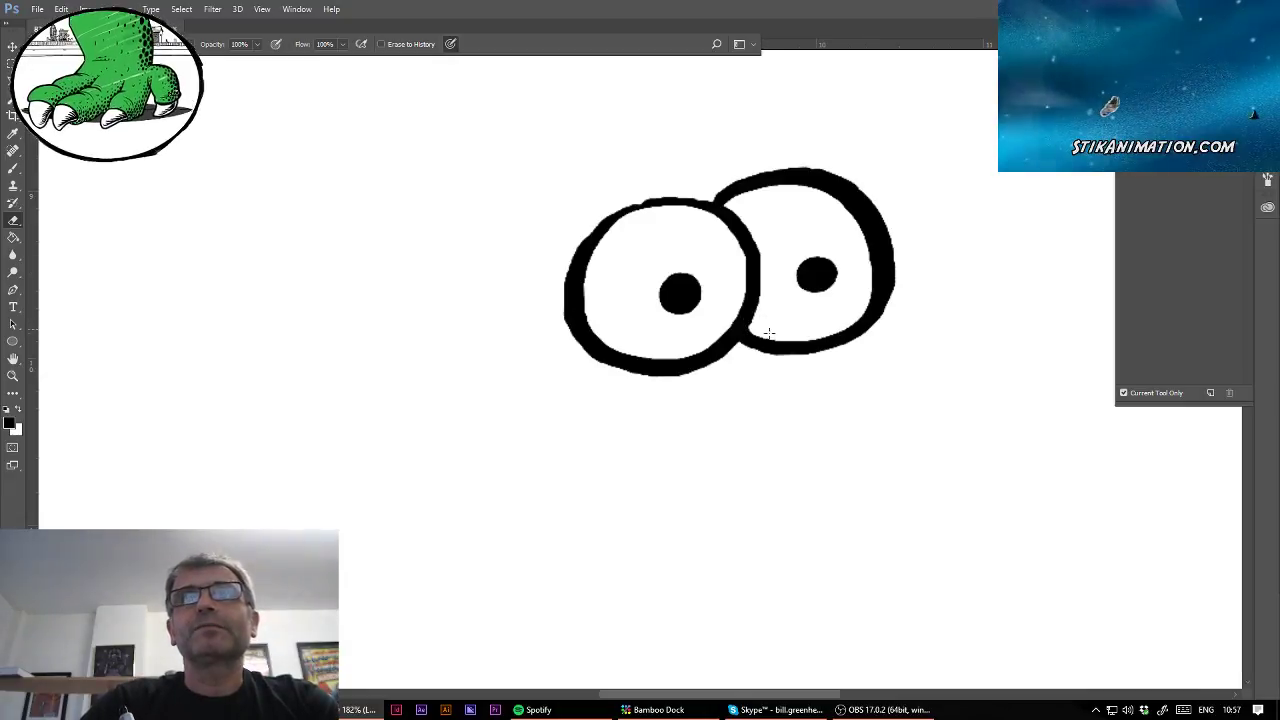
# Smooth the bumpy upper outlines of both eyes with short black brush strokes.
pyautogui.click(13, 376)
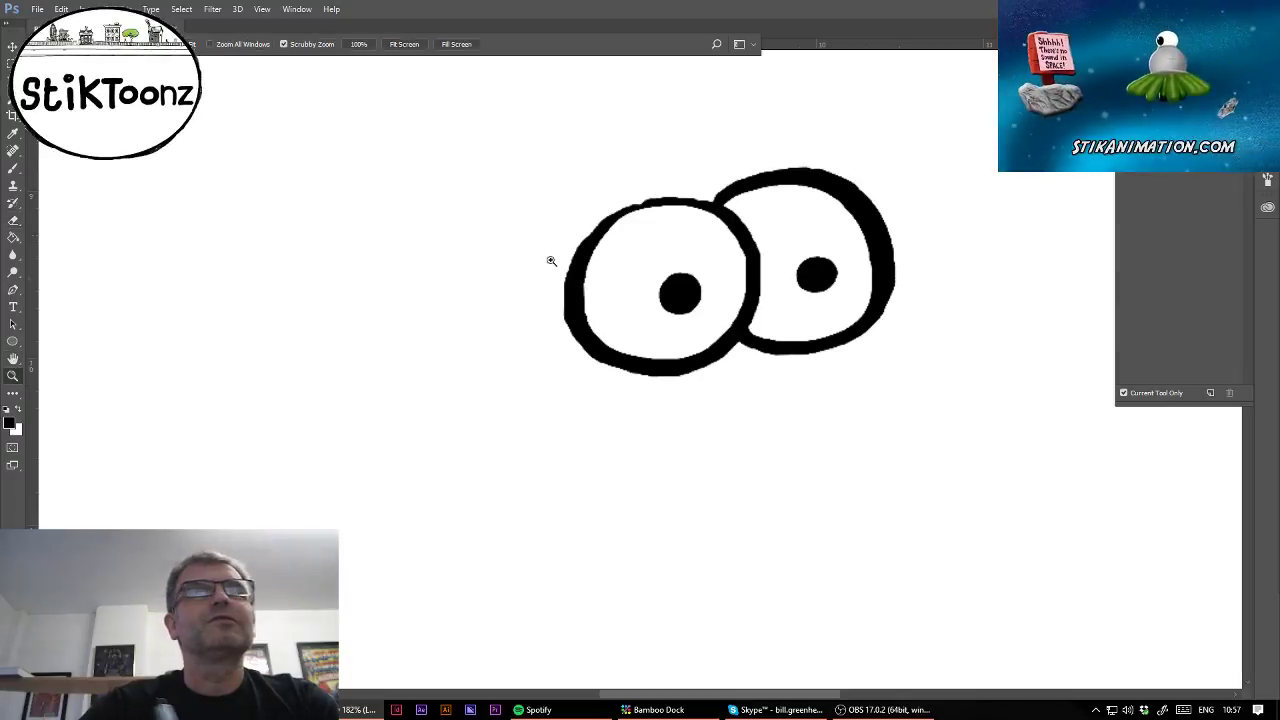
pyautogui.moveTo(705, 216); pyautogui.dragTo(740, 216)
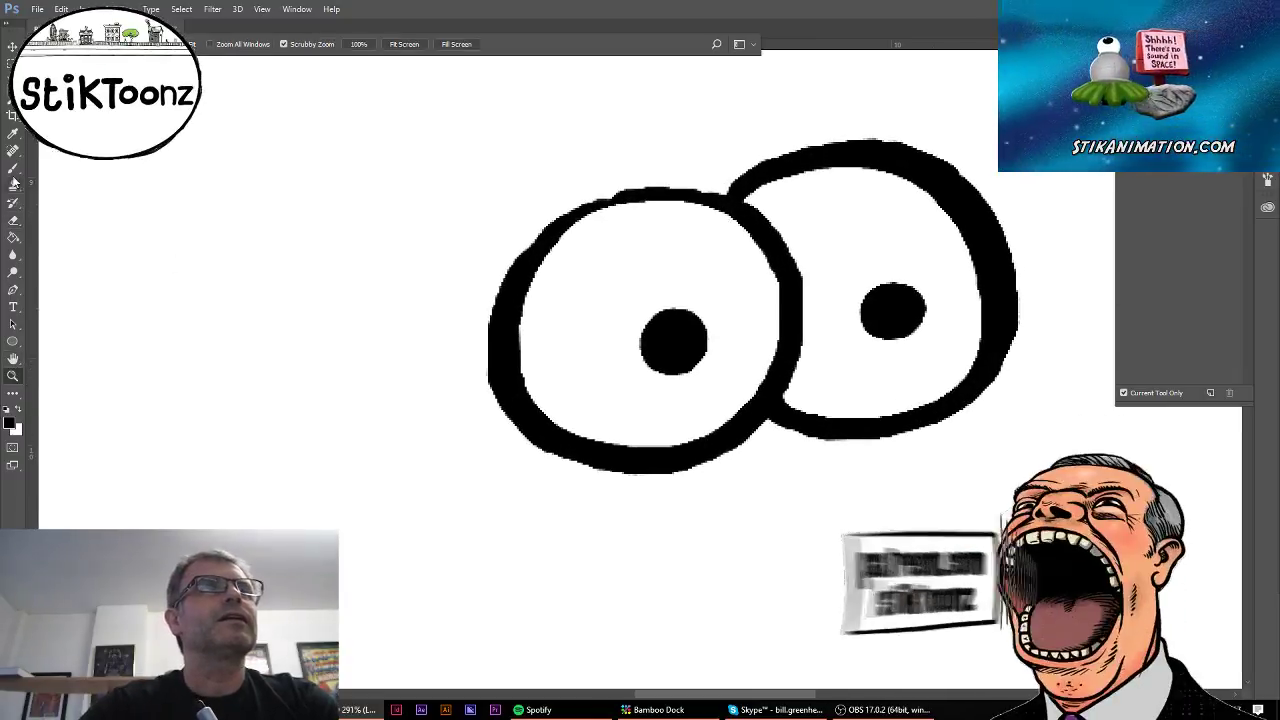
pyautogui.press('b')
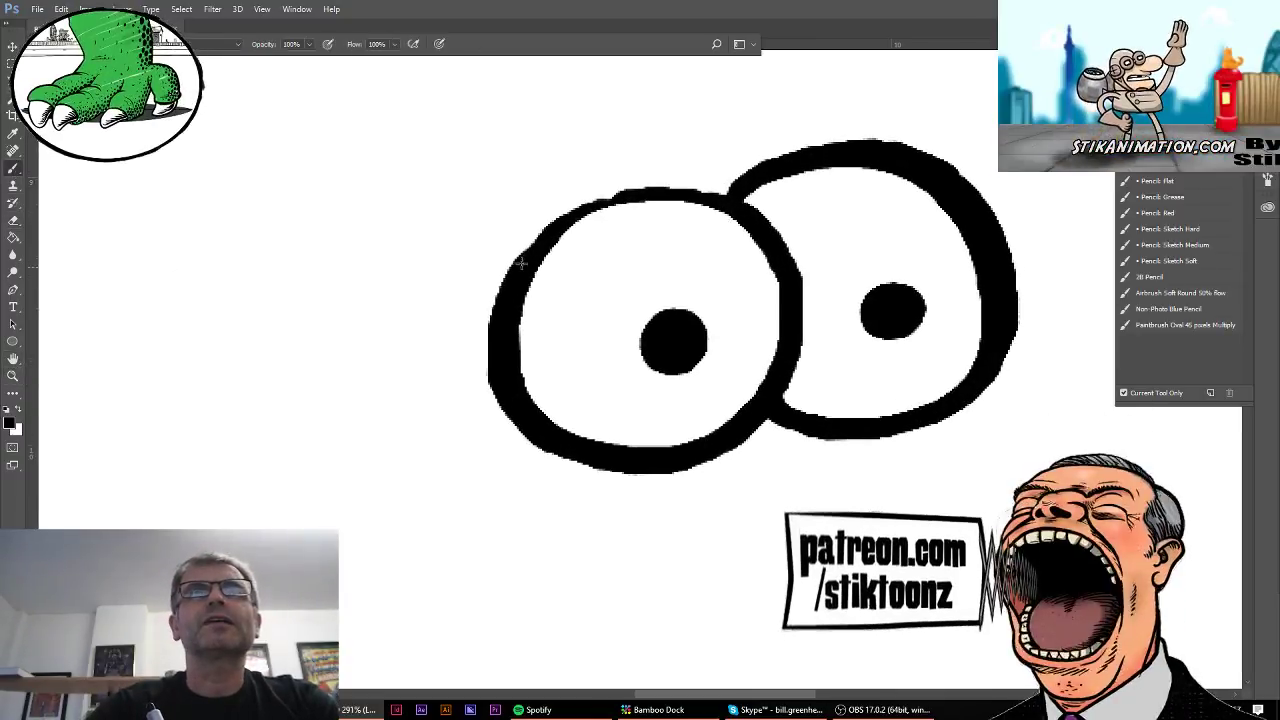
pyautogui.moveTo(548, 230); pyautogui.dragTo(640, 190)
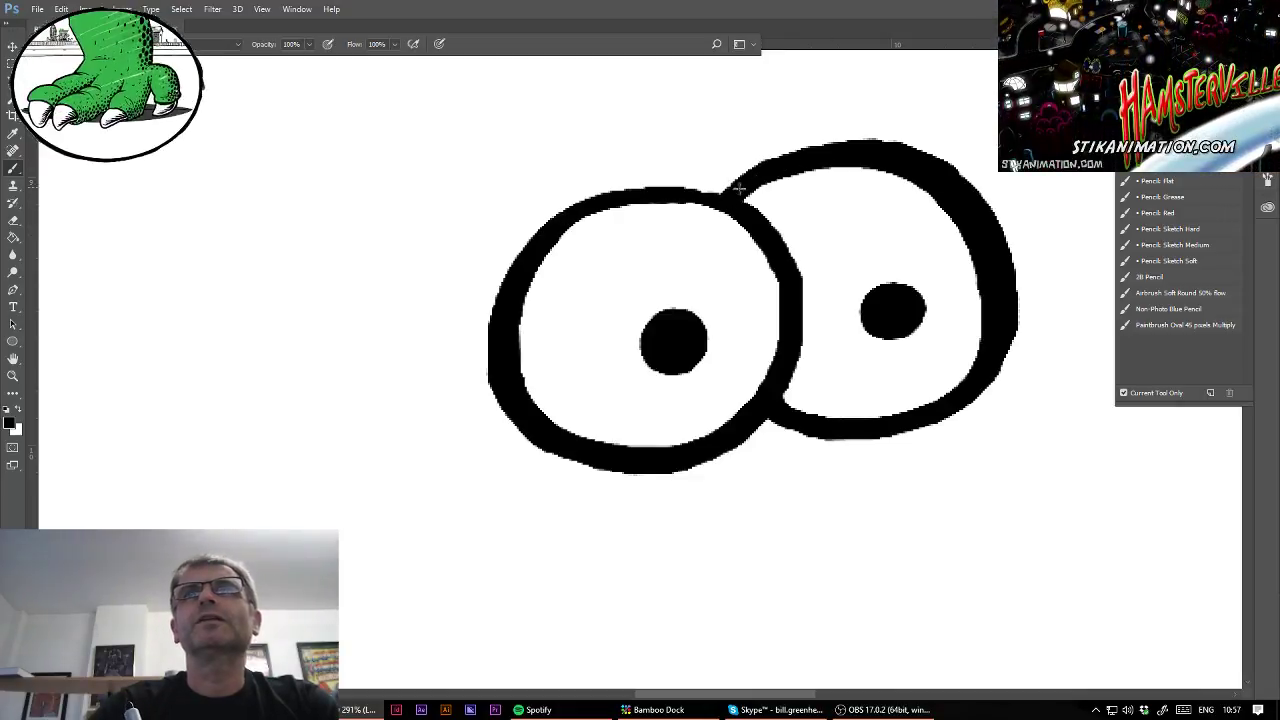
pyautogui.moveTo(752, 184)
pyautogui.mouseDown()
pyautogui.moveTo(804, 158)
pyautogui.moveTo(903, 160)
pyautogui.mouseUp()
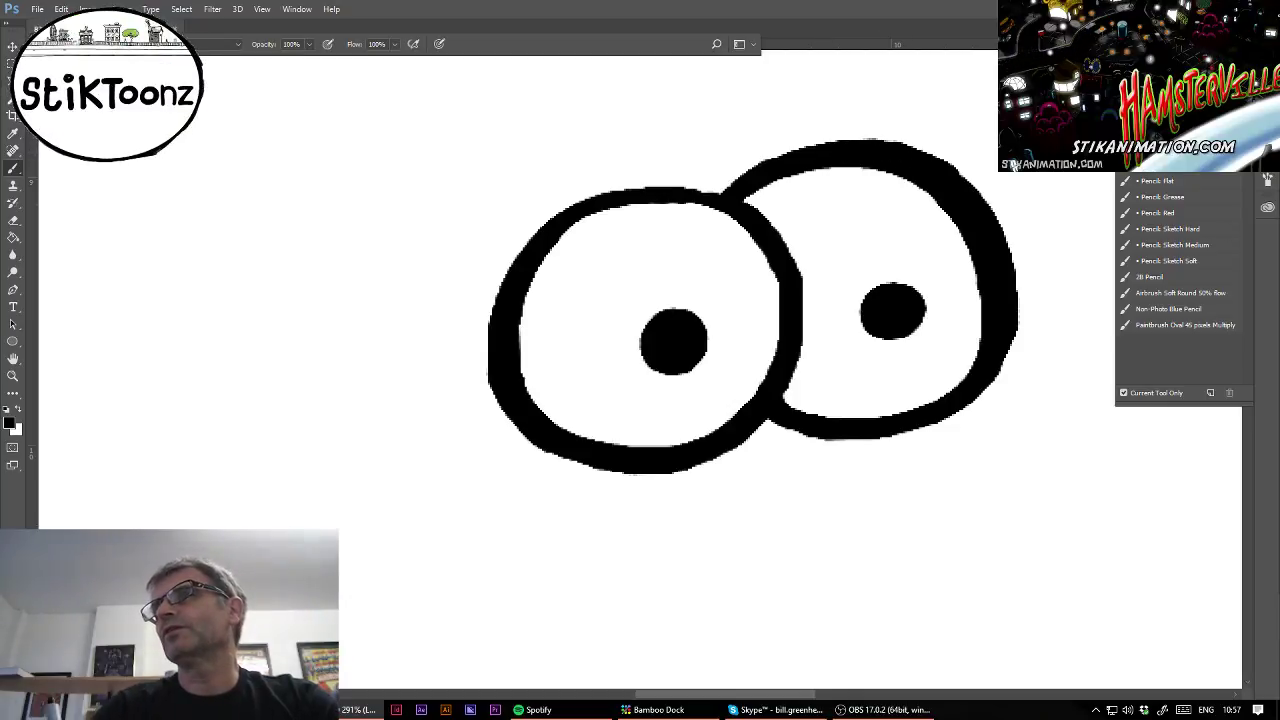
# Draw a thick black outline above the eyes, forming two rounded upright horns joined by a curved dip.
pyautogui.scroll(-10, 640, 368)
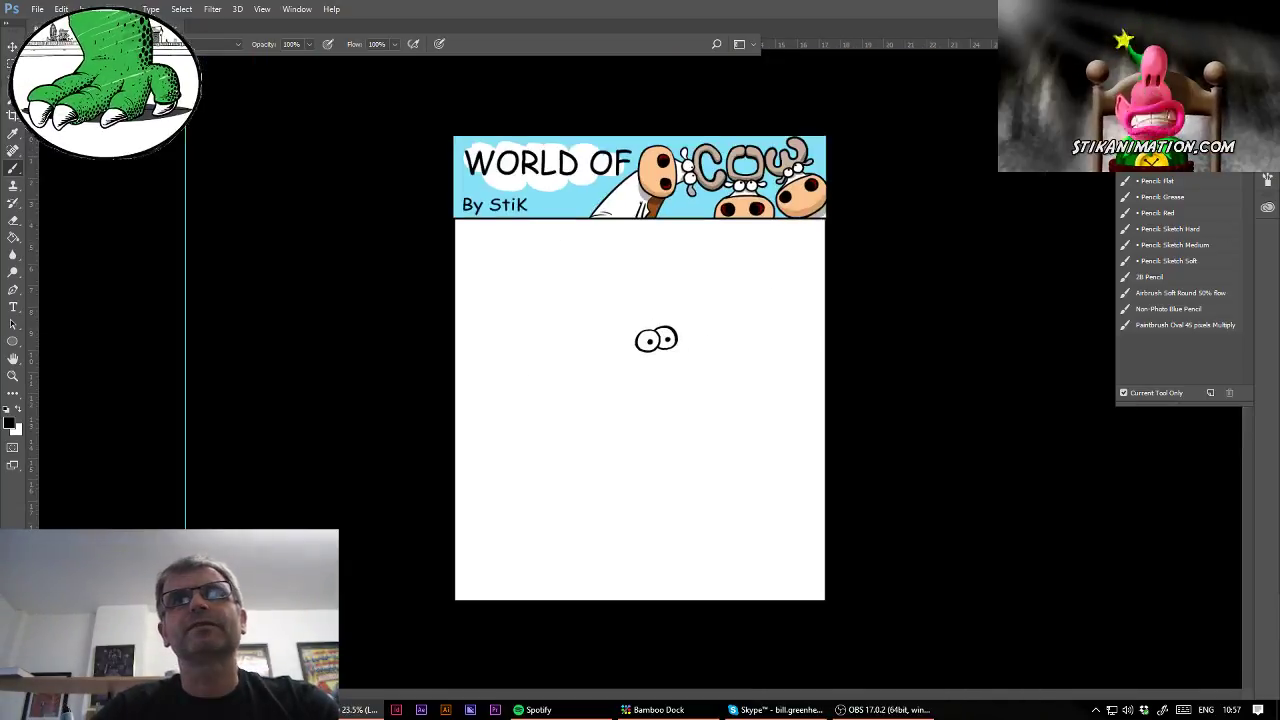
pyautogui.scroll(5, 640, 368)
pyautogui.scroll(-5, 640, 368)
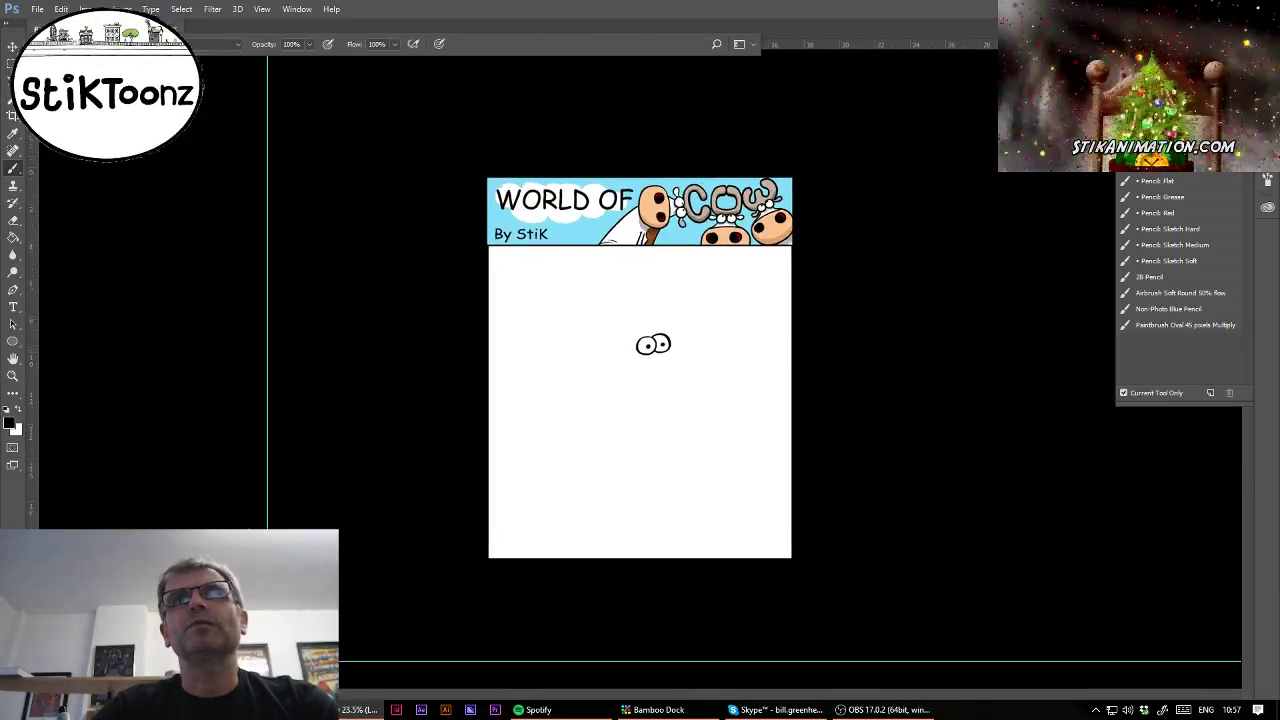
pyautogui.scroll(3, 640, 368)
pyautogui.scroll(4, 640, 368)
pyautogui.moveTo(714, 229); pyautogui.dragTo(623, 430)
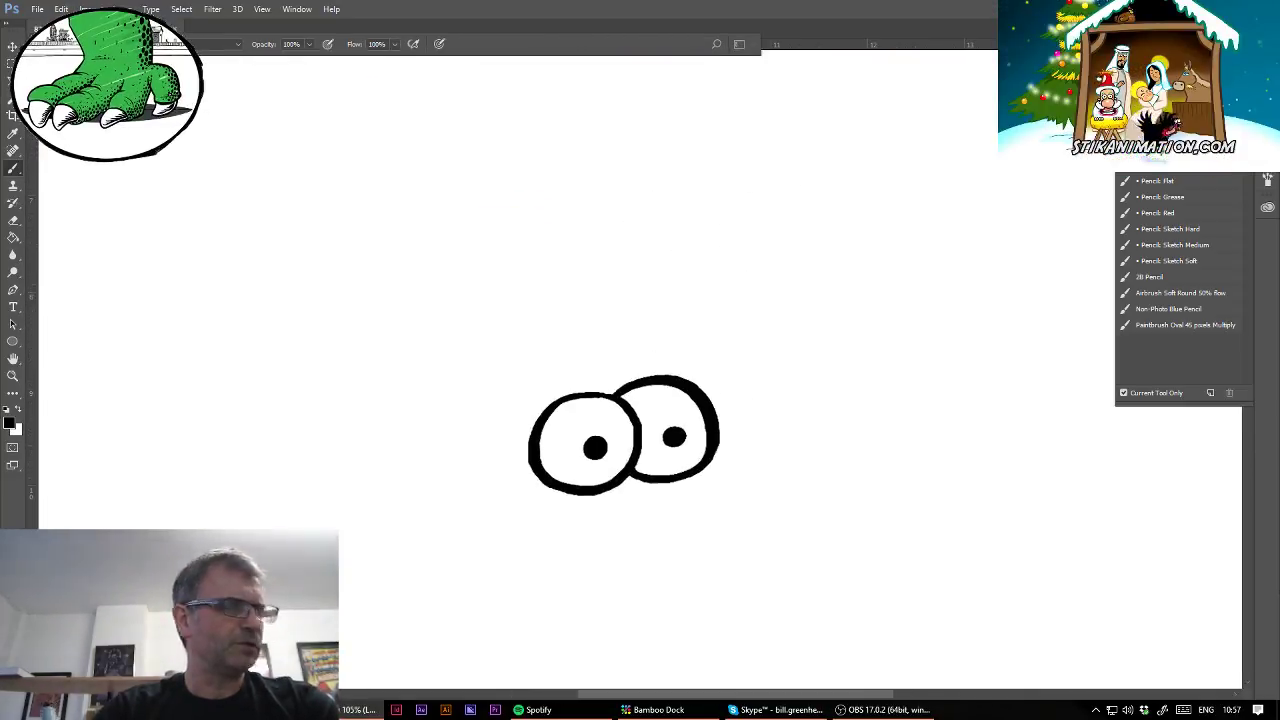
pyautogui.click(13, 375)
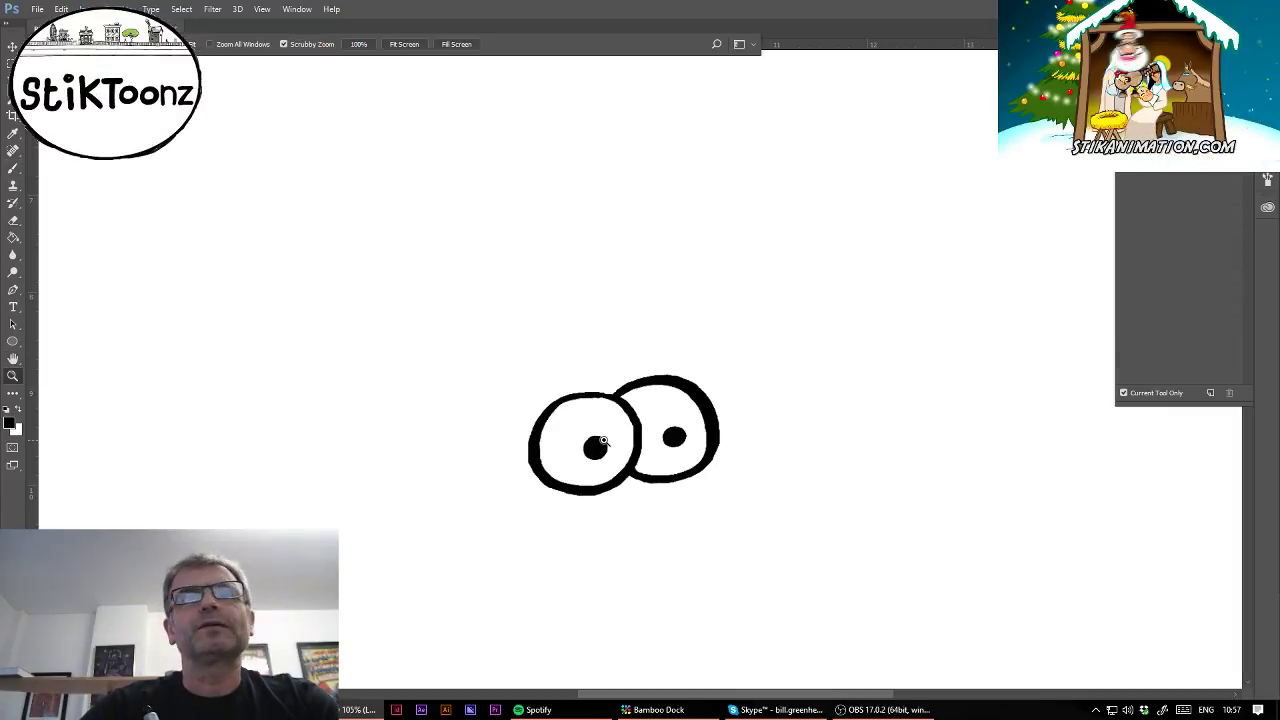
pyautogui.moveTo(604, 440); pyautogui.dragTo(650, 438)
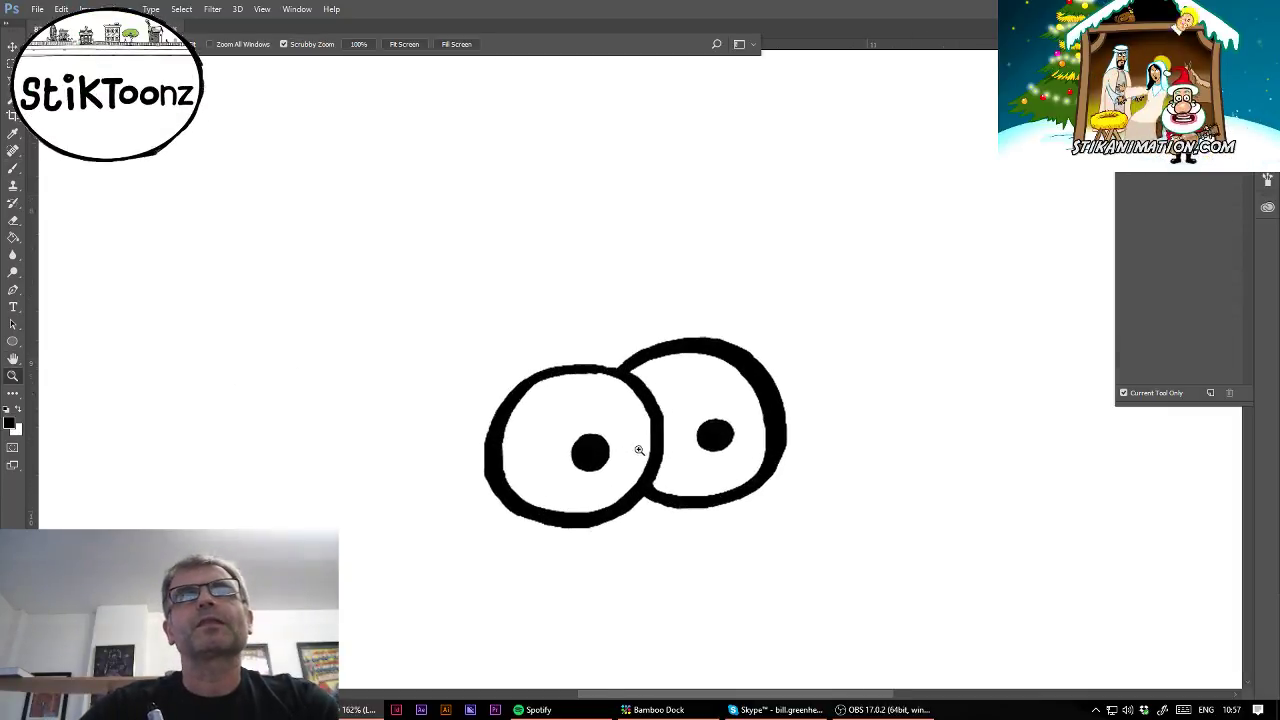
pyautogui.click(13, 167)
pyautogui.moveTo(489, 428); pyautogui.dragTo(467, 297)
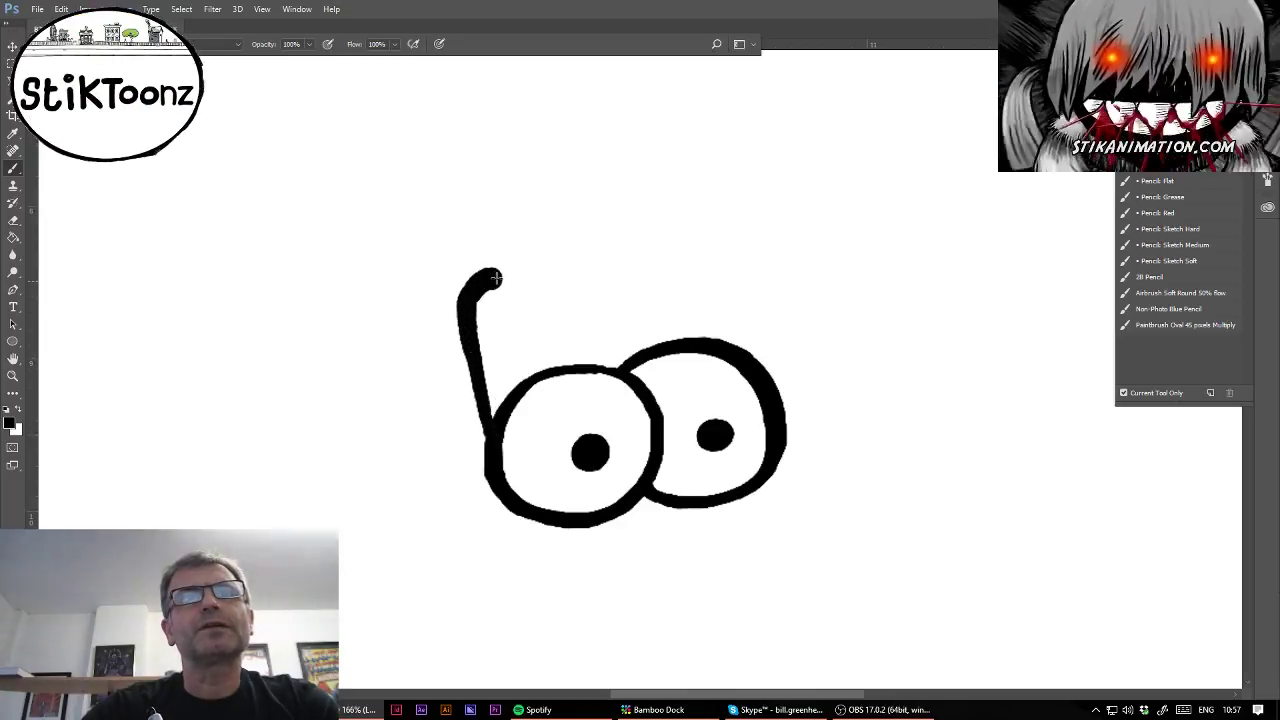
pyautogui.moveTo(498, 278)
pyautogui.mouseDown()
pyautogui.moveTo(523, 288)
pyautogui.moveTo(563, 347)
pyautogui.moveTo(615, 335)
pyautogui.mouseUp()
pyautogui.hotkey('ctrl', 'z')
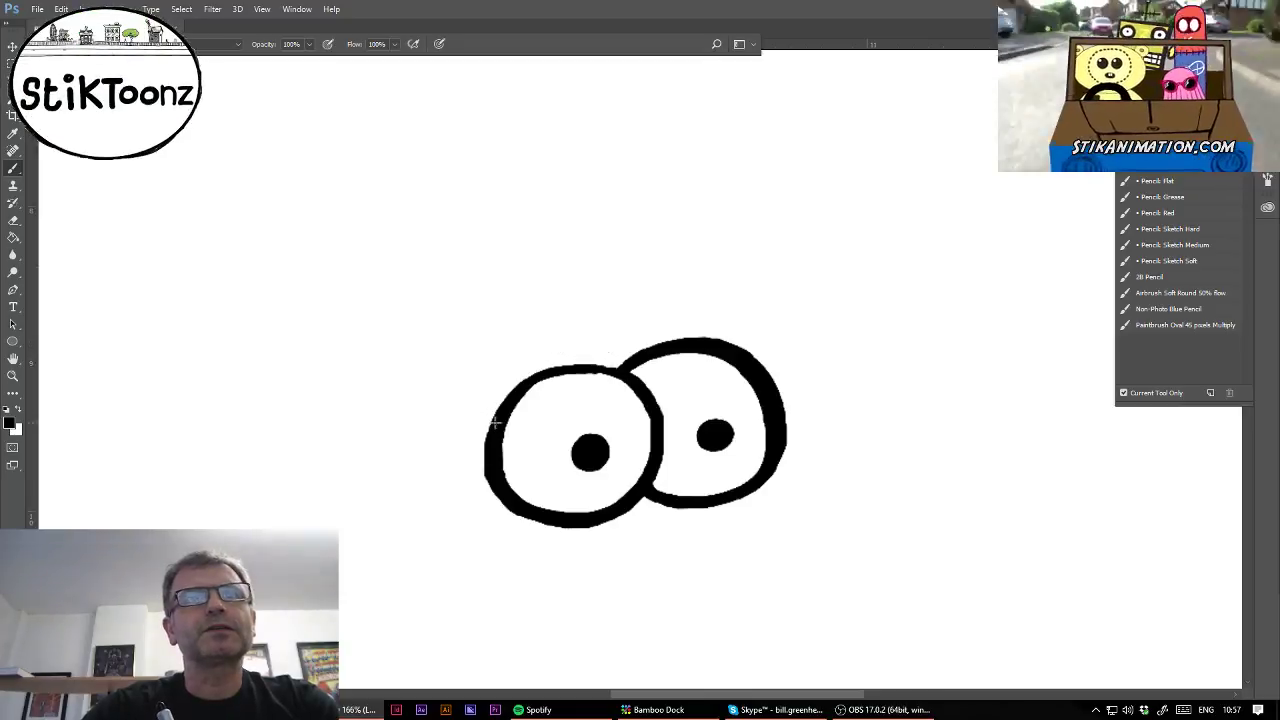
pyautogui.moveTo(494, 424)
pyautogui.mouseDown()
pyautogui.moveTo(458, 346)
pyautogui.moveTo(464, 270)
pyautogui.moveTo(500, 256)
pyautogui.moveTo(530, 280)
pyautogui.moveTo(540, 338)
pyautogui.moveTo(612, 344)
pyautogui.moveTo(637, 312)
pyautogui.moveTo(613, 252)
pyautogui.moveTo(640, 229)
pyautogui.moveTo(676, 237)
pyautogui.moveTo(708, 294)
pyautogui.moveTo(706, 340)
pyautogui.mouseUp()
# Erase the inner edge at the tip of the horn above the rear eye to thin its outline.
pyautogui.click(13, 376)
pyautogui.moveTo(623, 265); pyautogui.dragTo(688, 263)
pyautogui.click(13, 220)
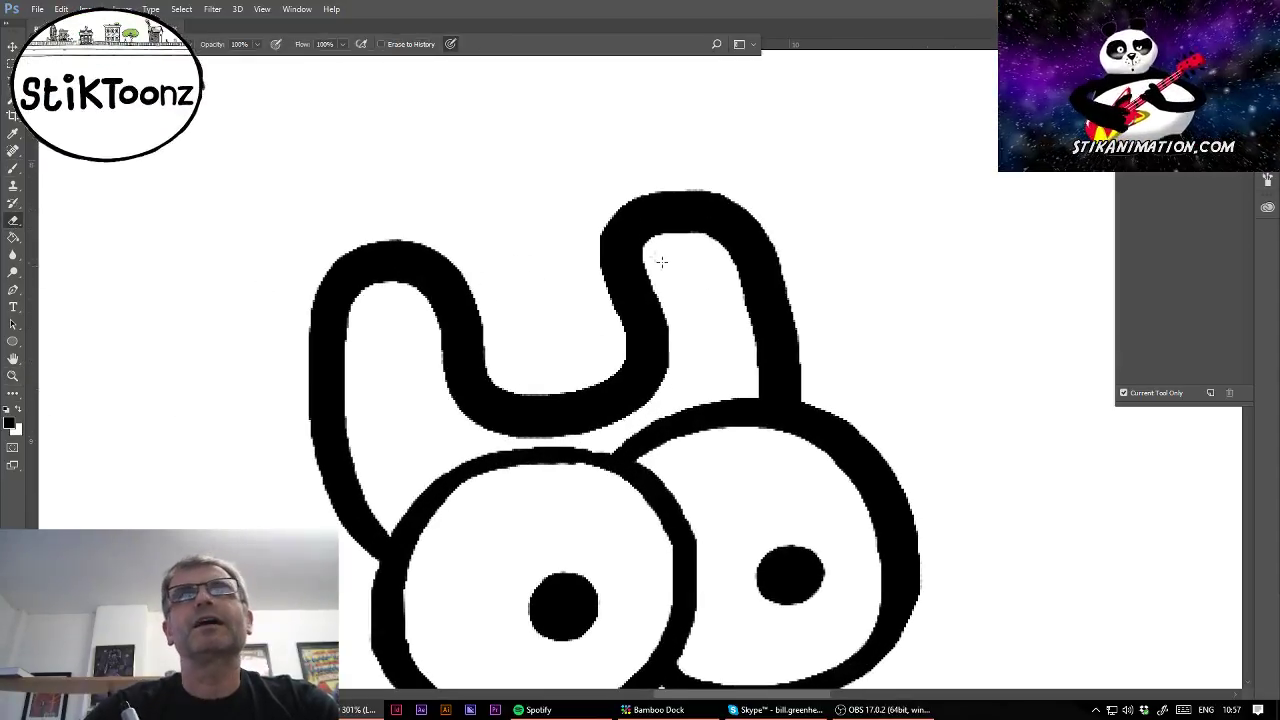
pyautogui.moveTo(663, 235); pyautogui.dragTo(689, 234)
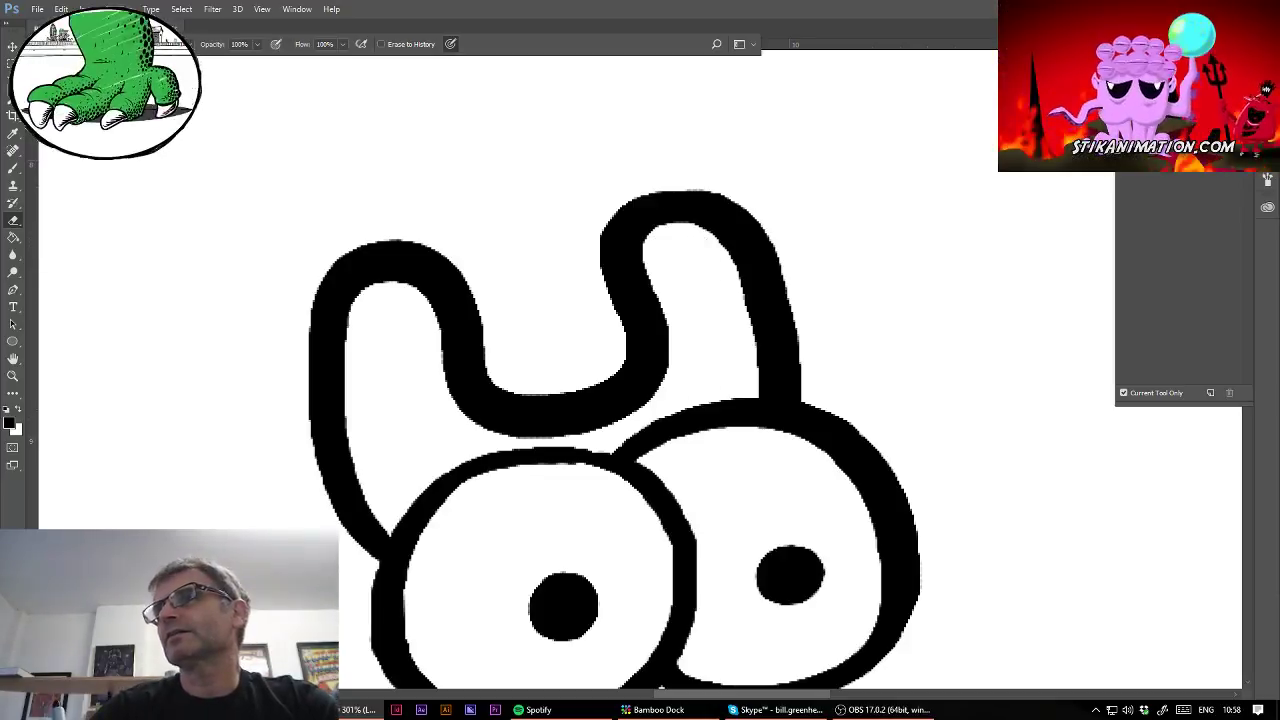
# Draw the near ear beside the front eye as a thick black rounded loop with a hooked fold line inside.
pyautogui.hotkey('ctrl', '-')
pyautogui.moveTo(697, 528); pyautogui.dragTo(697, 351)
pyautogui.click(13, 375)
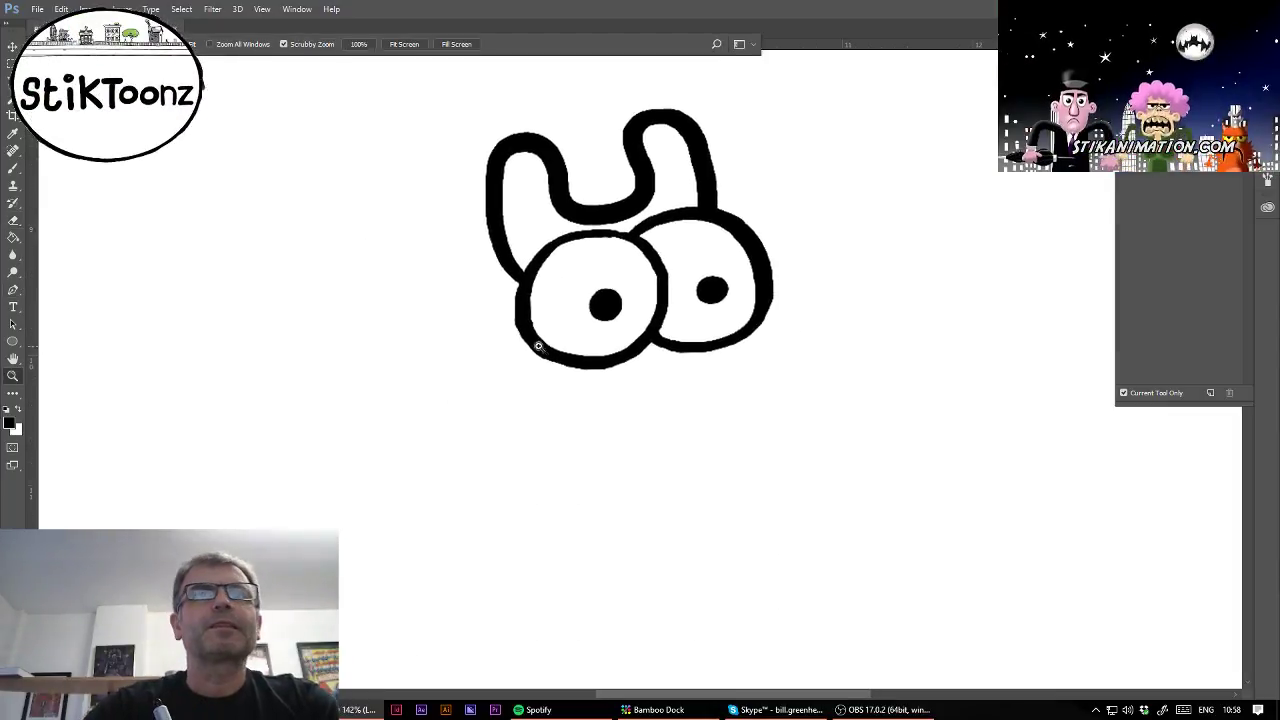
pyautogui.moveTo(540, 346); pyautogui.dragTo(578, 360)
pyautogui.click(13, 170)
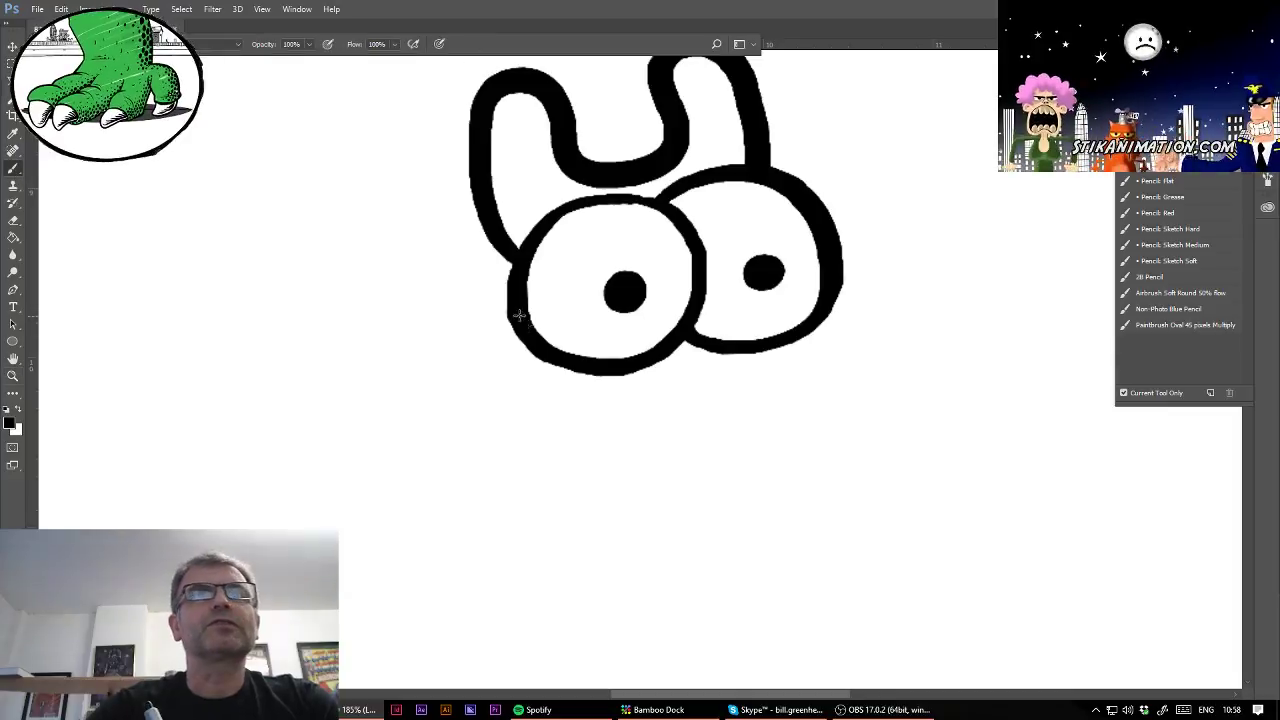
pyautogui.moveTo(512, 287)
pyautogui.mouseDown()
pyautogui.moveTo(488, 300)
pyautogui.moveTo(356, 287)
pyautogui.moveTo(322, 340)
pyautogui.moveTo(343, 390)
pyautogui.moveTo(424, 410)
pyautogui.moveTo(494, 383)
pyautogui.moveTo(522, 348)
pyautogui.moveTo(458, 335)
pyautogui.moveTo(388, 345)
pyautogui.moveTo(383, 365)
pyautogui.moveTo(405, 371)
pyautogui.mouseUp()
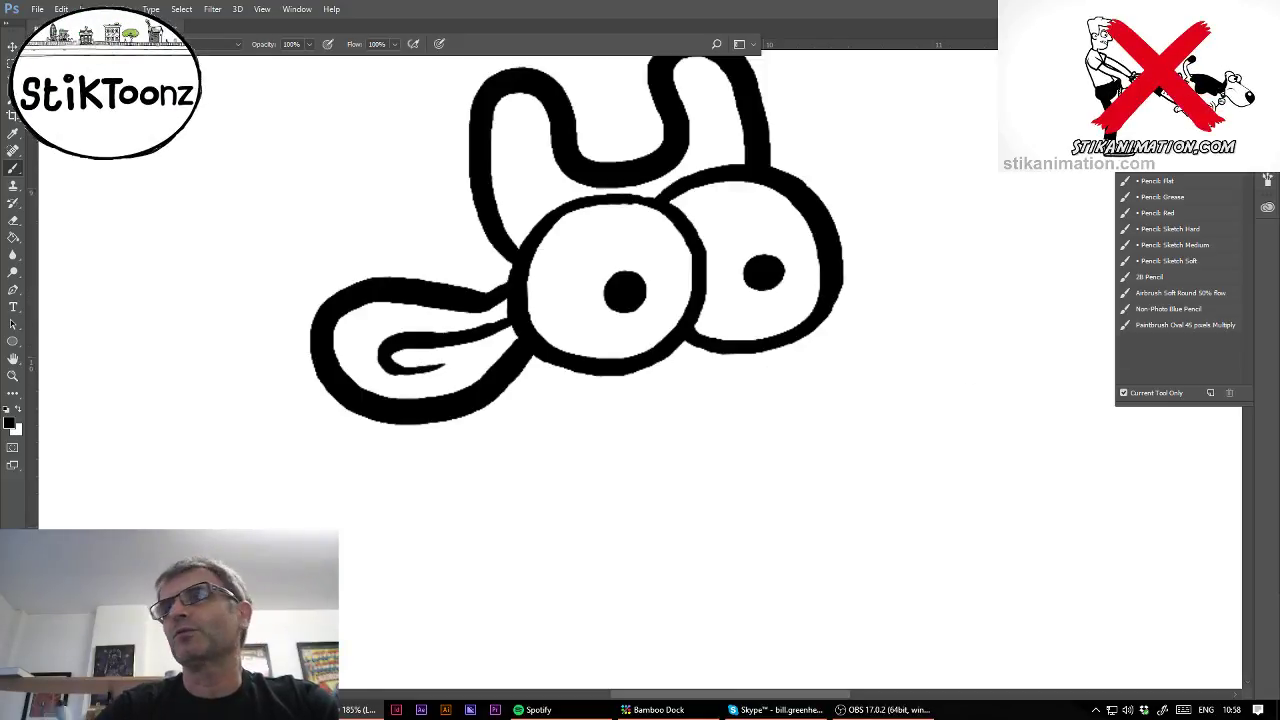
# Draw a thick nose-bridge line sloping down from the lower edge of the rear eye.
pyautogui.hotkey('ctrl', '-')
pyautogui.hotkey('ctrl', '+')
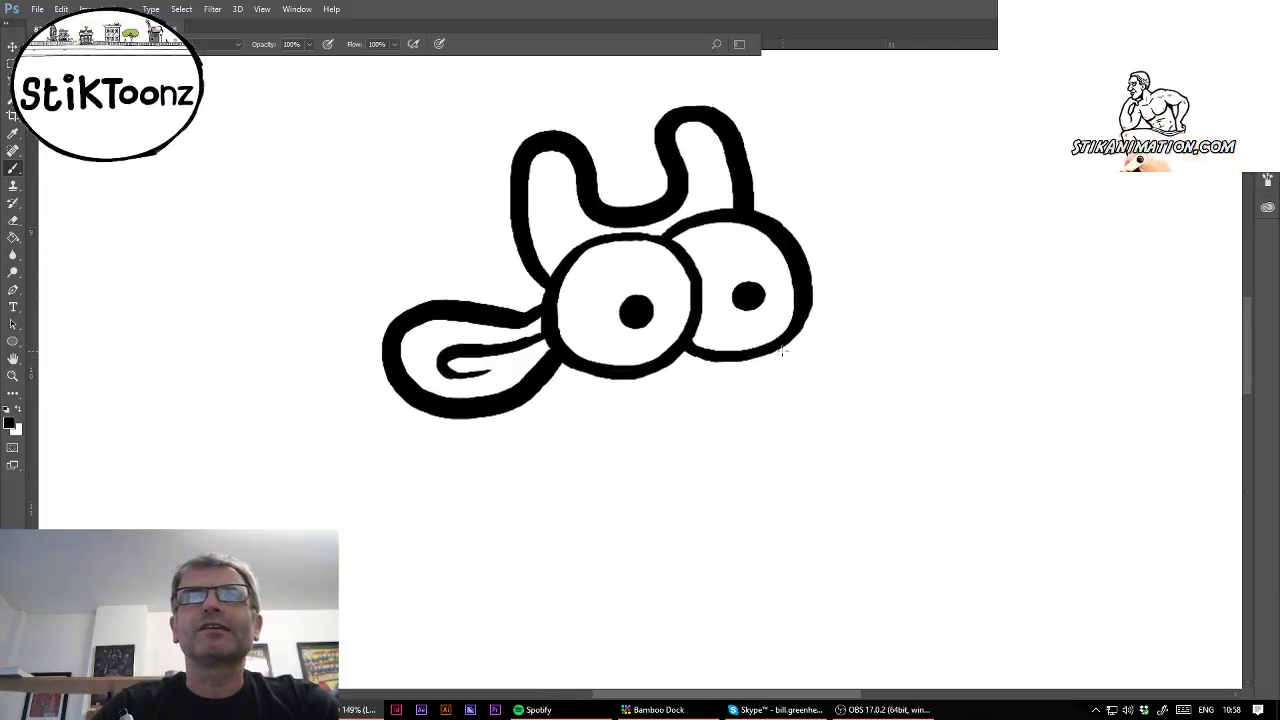
pyautogui.moveTo(787, 341)
pyautogui.mouseDown()
pyautogui.moveTo(867, 378)
pyautogui.moveTo(961, 379)
pyautogui.moveTo(1026, 408)
pyautogui.mouseUp()
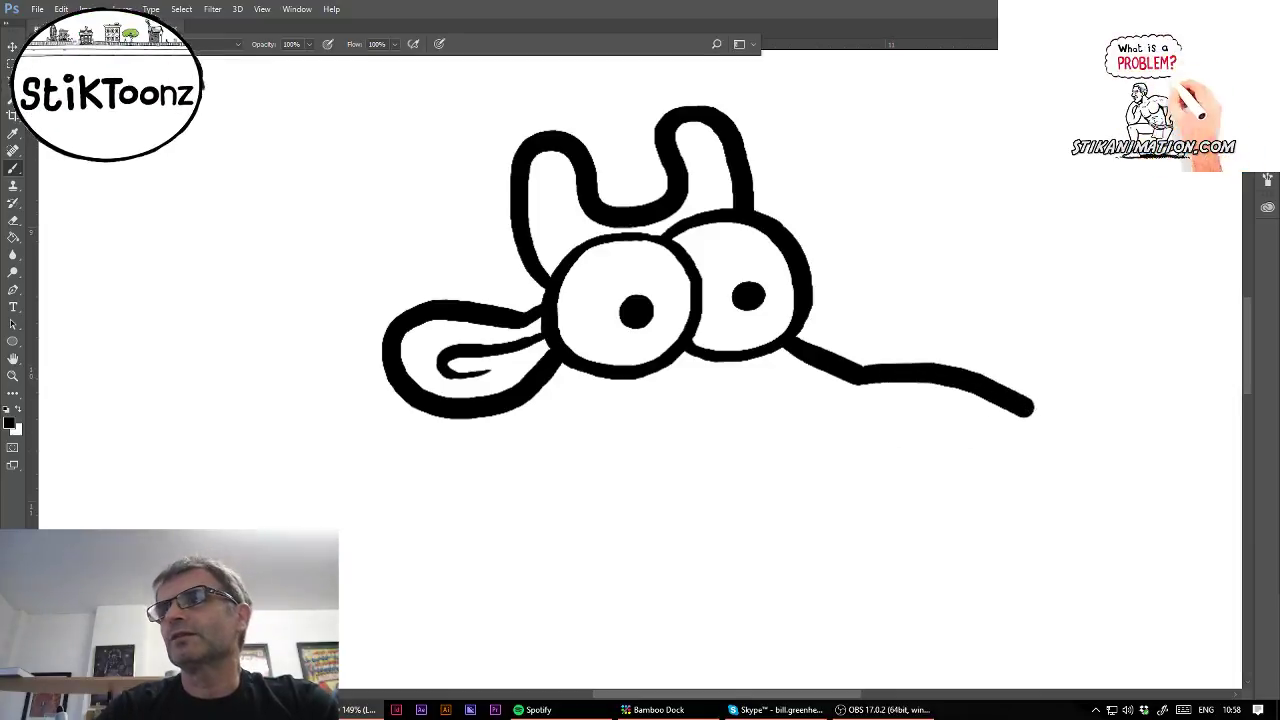
pyautogui.hotkey('ctrl', '-')
pyautogui.hotkey('ctrl', '-')
pyautogui.hotkey('ctrl', '-')
pyautogui.hotkey('ctrl', '+')
pyautogui.hotkey('ctrl', '+')
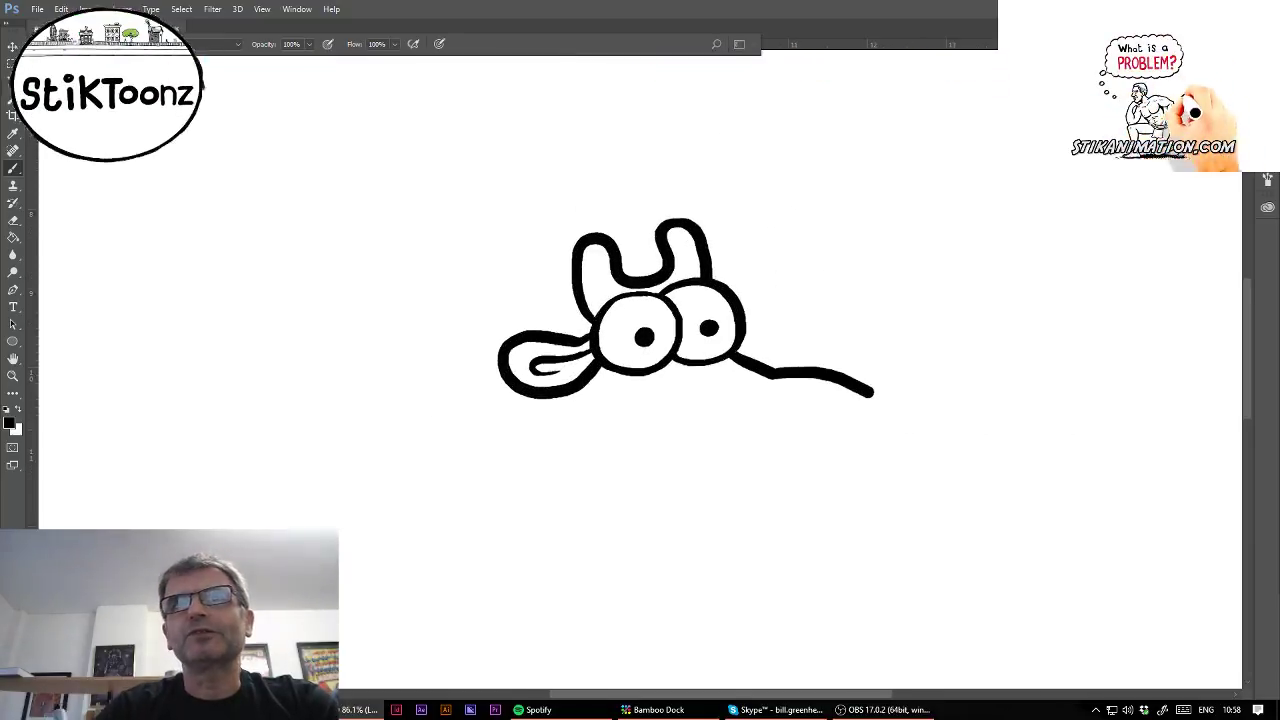
# Extend the nose bridge into a thick rounded curve forming the muzzle's top and right side.
pyautogui.click(13, 375)
pyautogui.click(792, 443)
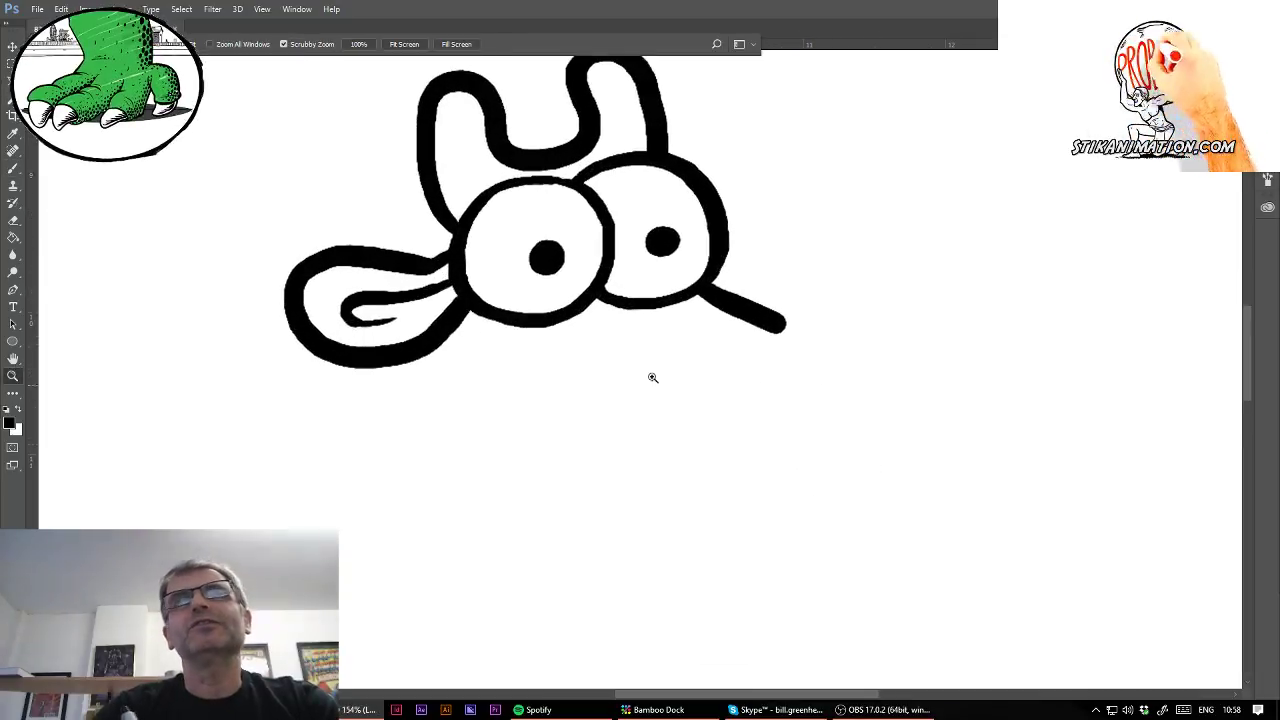
pyautogui.click(13, 167)
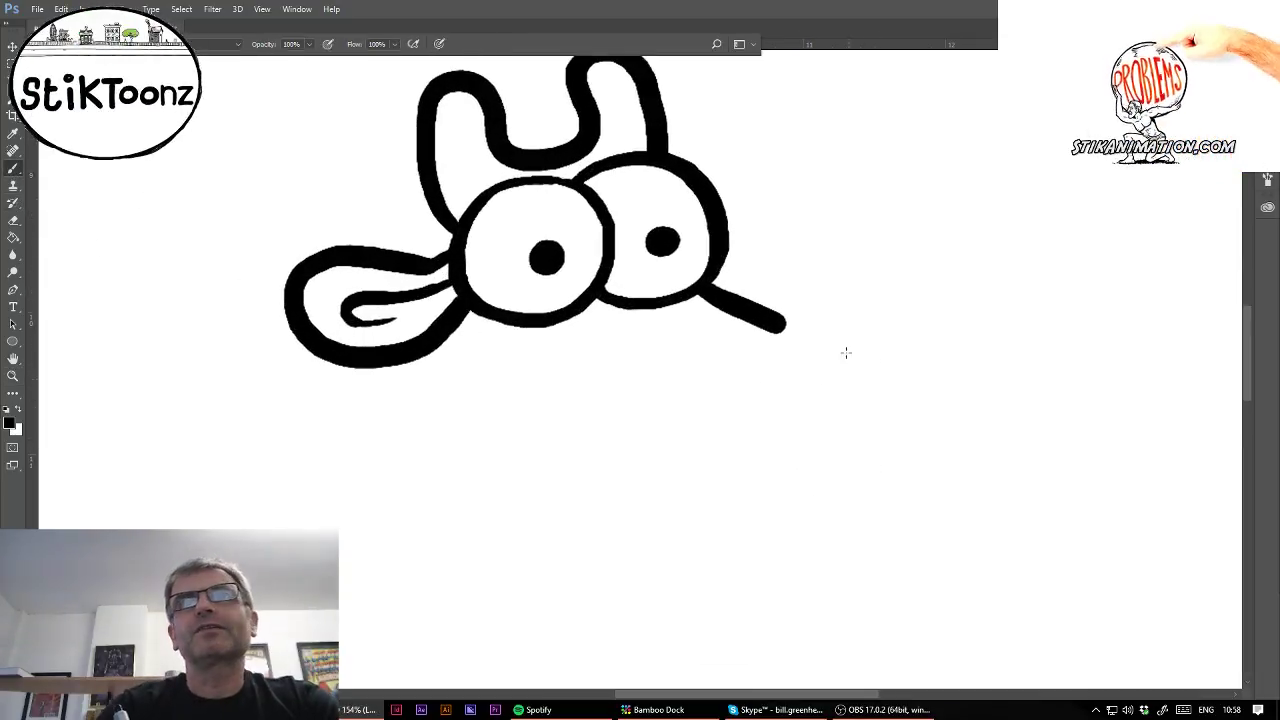
pyautogui.moveTo(779, 324)
pyautogui.mouseDown()
pyautogui.moveTo(884, 322)
pyautogui.moveTo(990, 363)
pyautogui.moveTo(1016, 413)
pyautogui.moveTo(1028, 512)
pyautogui.mouseUp()
pyautogui.hotkey('ctrl', 'z')
pyautogui.moveTo(775, 325)
pyautogui.mouseDown()
pyautogui.moveTo(1050, 600)
pyautogui.moveTo(940, 395)
pyautogui.mouseUp()
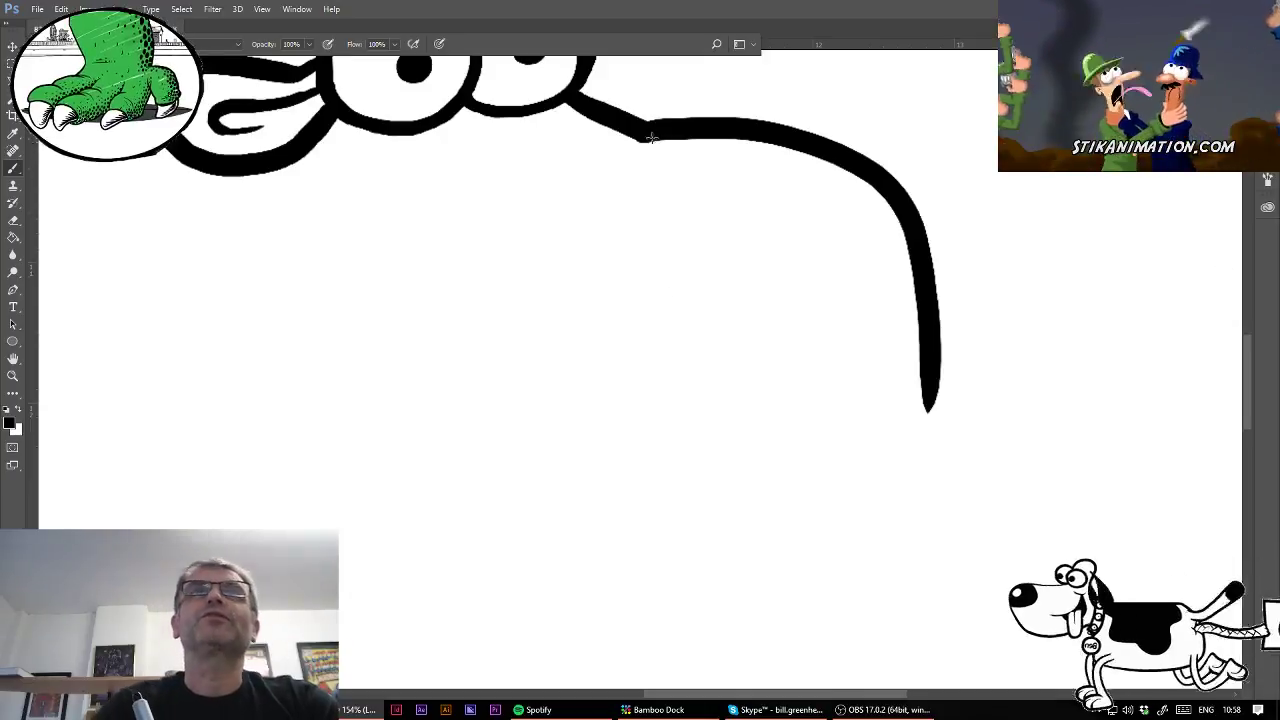
# Draw the muzzle's left side and underside from the nose bridge, and close the outline at its lower right corner.
pyautogui.moveTo(648, 131); pyautogui.dragTo(470, 208)
pyautogui.moveTo(410, 271); pyautogui.dragTo(366, 326)
pyautogui.hotkey('ctrl', 'z')
pyautogui.moveTo(652, 132)
pyautogui.mouseDown()
pyautogui.moveTo(366, 508)
pyautogui.moveTo(429, 557)
pyautogui.moveTo(877, 562)
pyautogui.mouseUp()
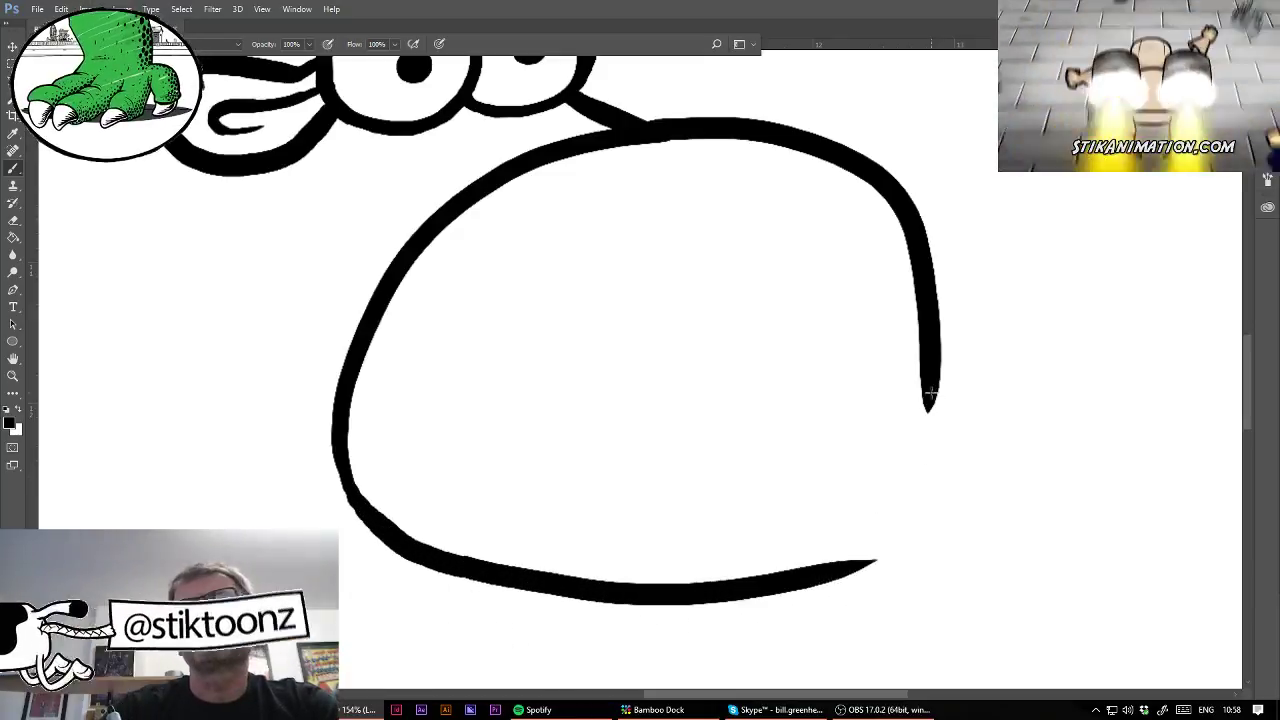
pyautogui.moveTo(928, 372); pyautogui.dragTo(912, 476)
pyautogui.hotkey('ctrl', 'z')
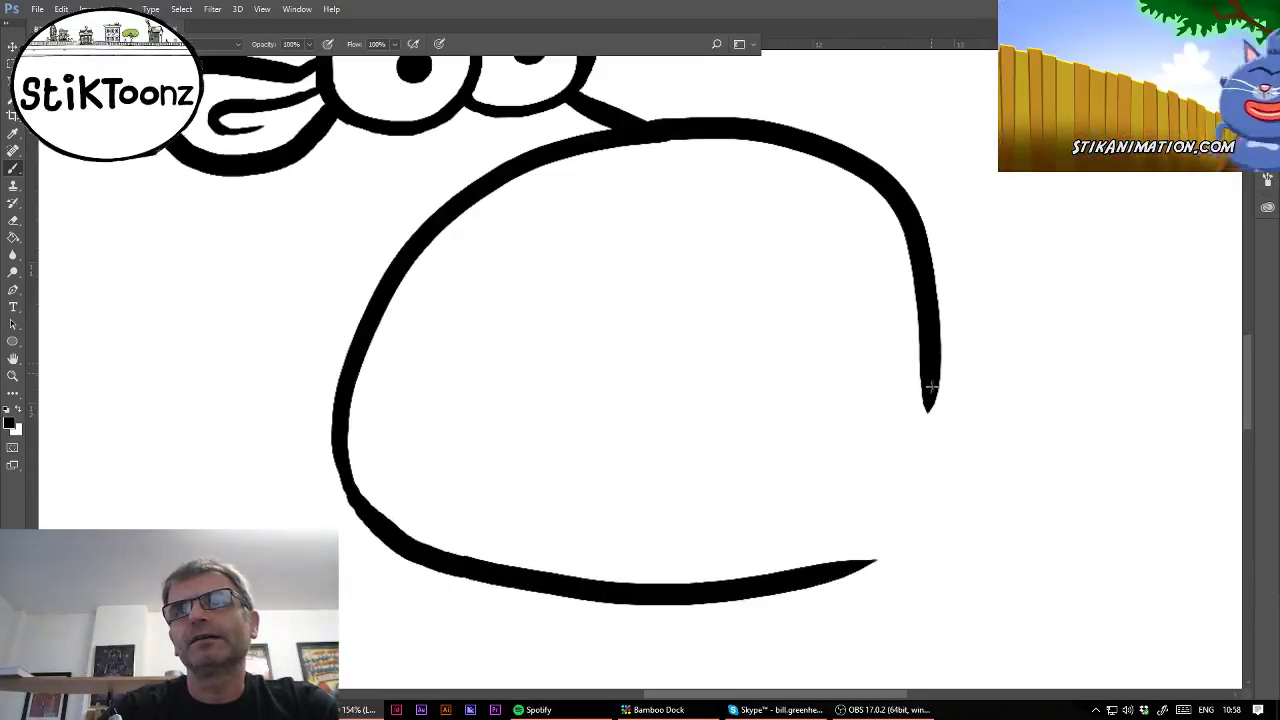
pyautogui.moveTo(931, 382); pyautogui.dragTo(921, 463)
pyautogui.hotkey('ctrl', 'z')
pyautogui.moveTo(927, 376)
pyautogui.mouseDown()
pyautogui.moveTo(909, 474)
pyautogui.moveTo(874, 528)
pyautogui.moveTo(819, 566)
pyautogui.mouseUp()
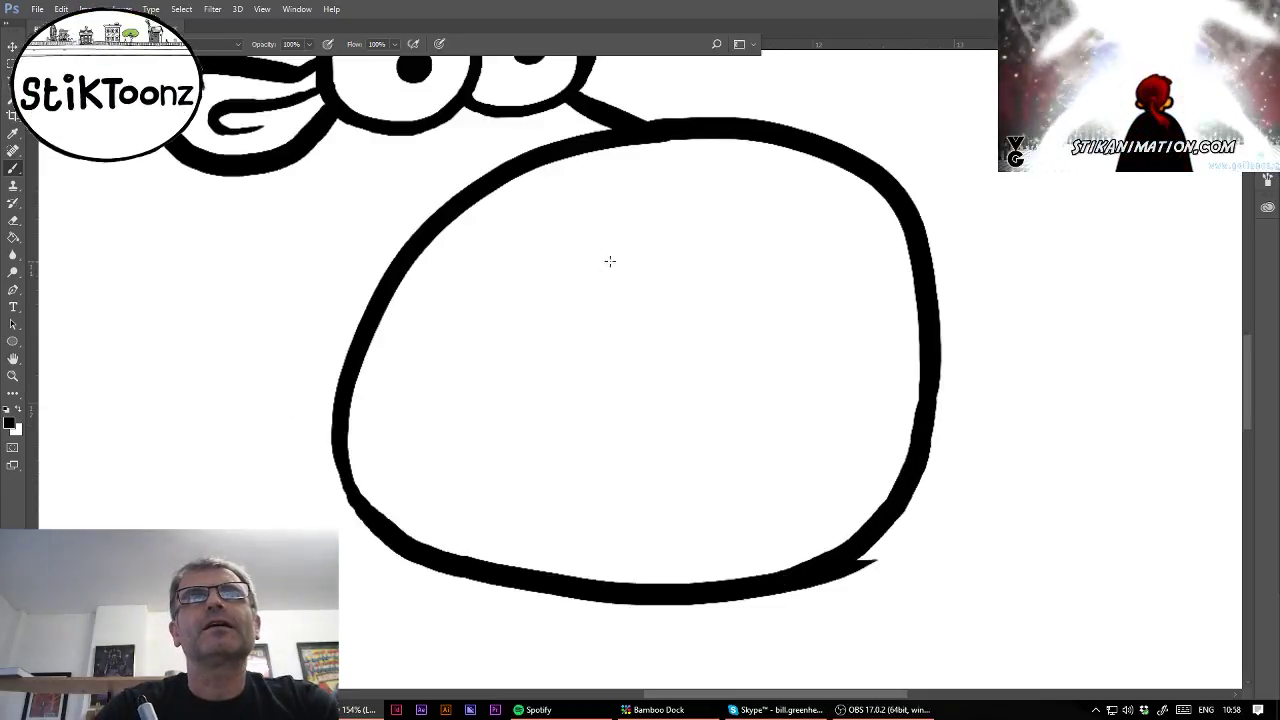
# Draw two black oval nostrils inside the muzzle, leaving a white crescent highlight in the near one.
pyautogui.moveTo(610, 262)
pyautogui.mouseDown()
pyautogui.moveTo(585, 219)
pyautogui.moveTo(529, 232)
pyautogui.moveTo(512, 272)
pyautogui.moveTo(530, 308)
pyautogui.moveTo(571, 318)
pyautogui.moveTo(598, 306)
pyautogui.moveTo(611, 280)
pyautogui.moveTo(599, 232)
pyautogui.moveTo(580, 276)
pyautogui.mouseUp()
pyautogui.moveTo(850, 266)
pyautogui.mouseDown()
pyautogui.moveTo(856, 227)
pyautogui.moveTo(853, 268)
pyautogui.mouseUp()
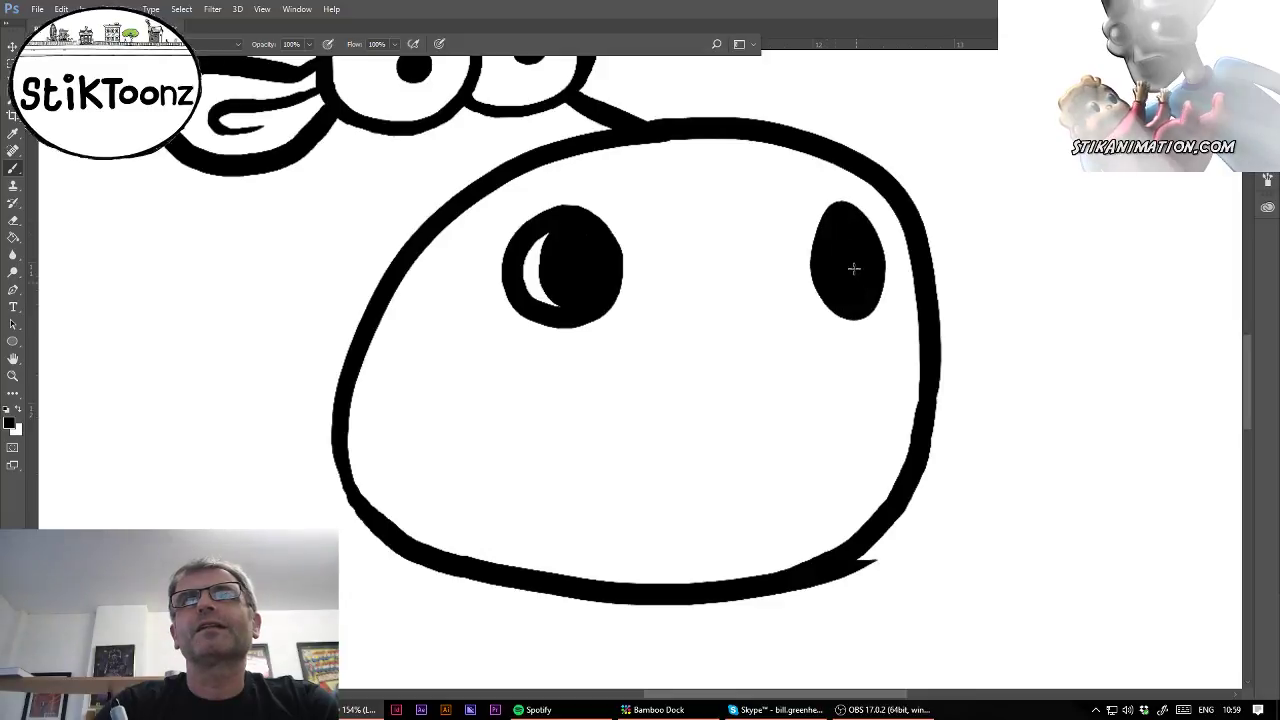
# Lasso and delete the stray stroke tip sticking out at the muzzle's lower right corner.
pyautogui.click(13, 375)
pyautogui.click(862, 589)
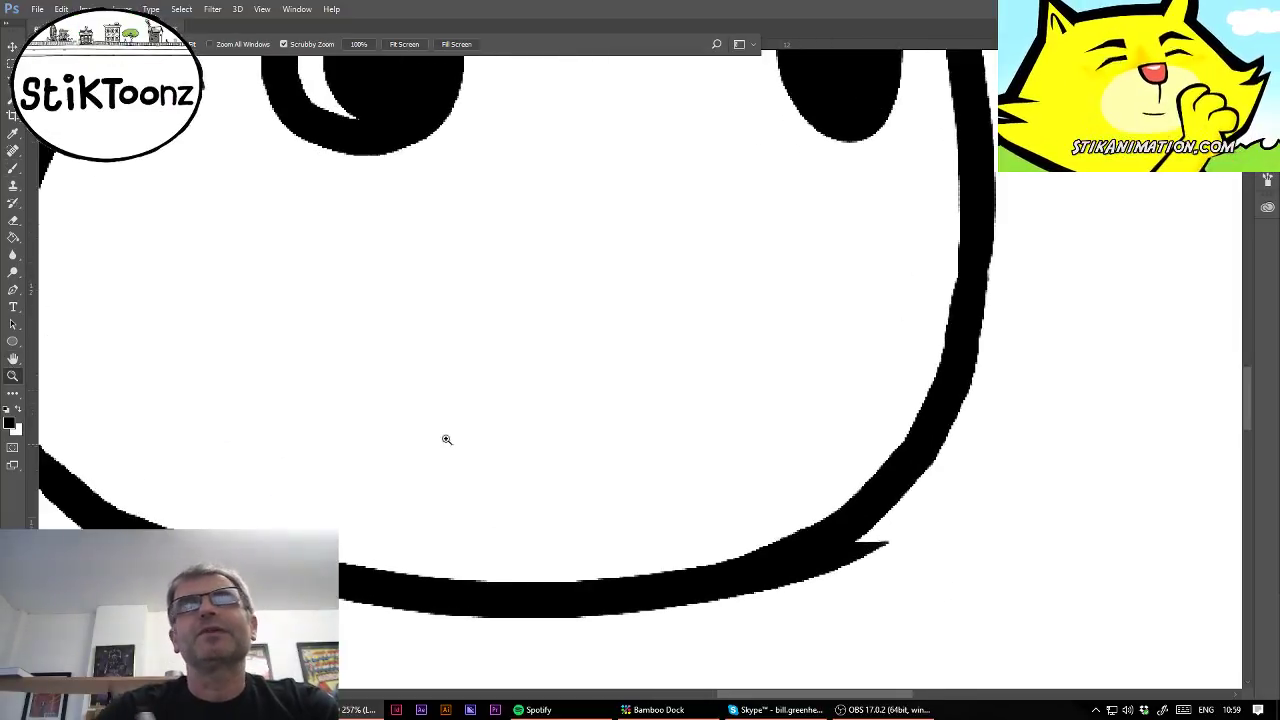
pyautogui.press('l')
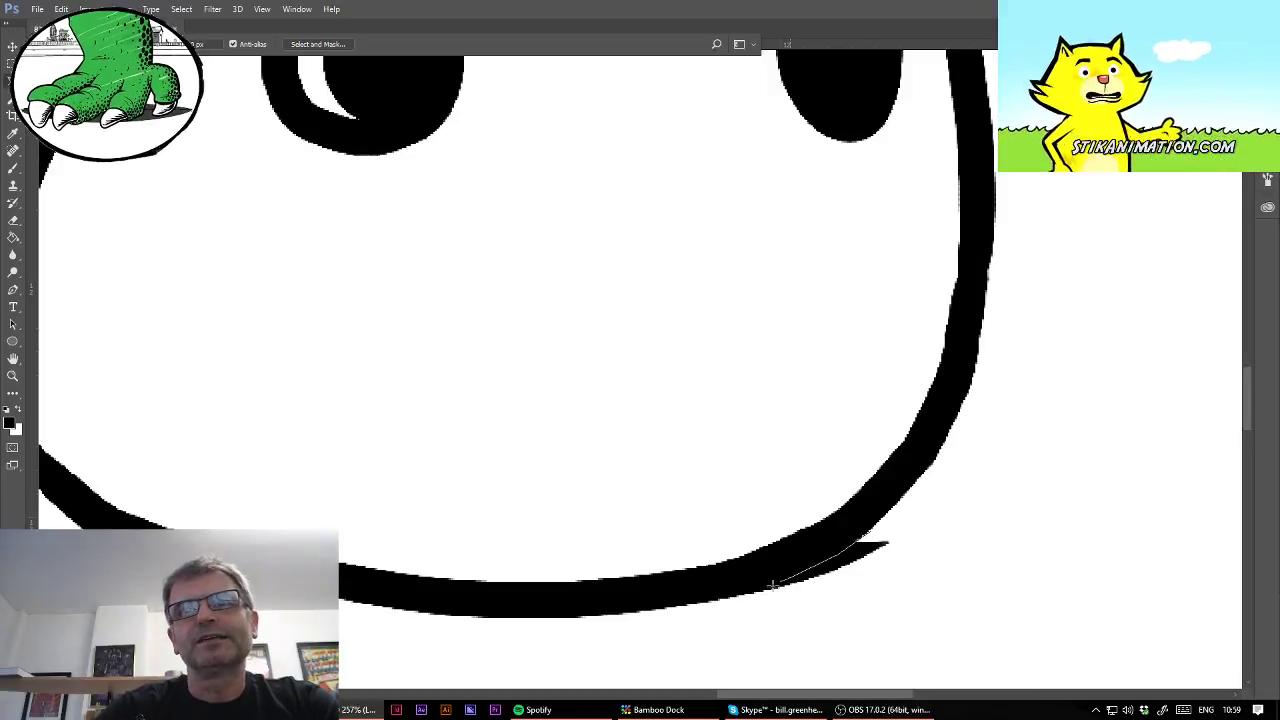
pyautogui.moveTo(697, 615)
pyautogui.mouseDown()
pyautogui.moveTo(781, 666)
pyautogui.moveTo(900, 655)
pyautogui.moveTo(987, 559)
pyautogui.moveTo(966, 514)
pyautogui.mouseUp()
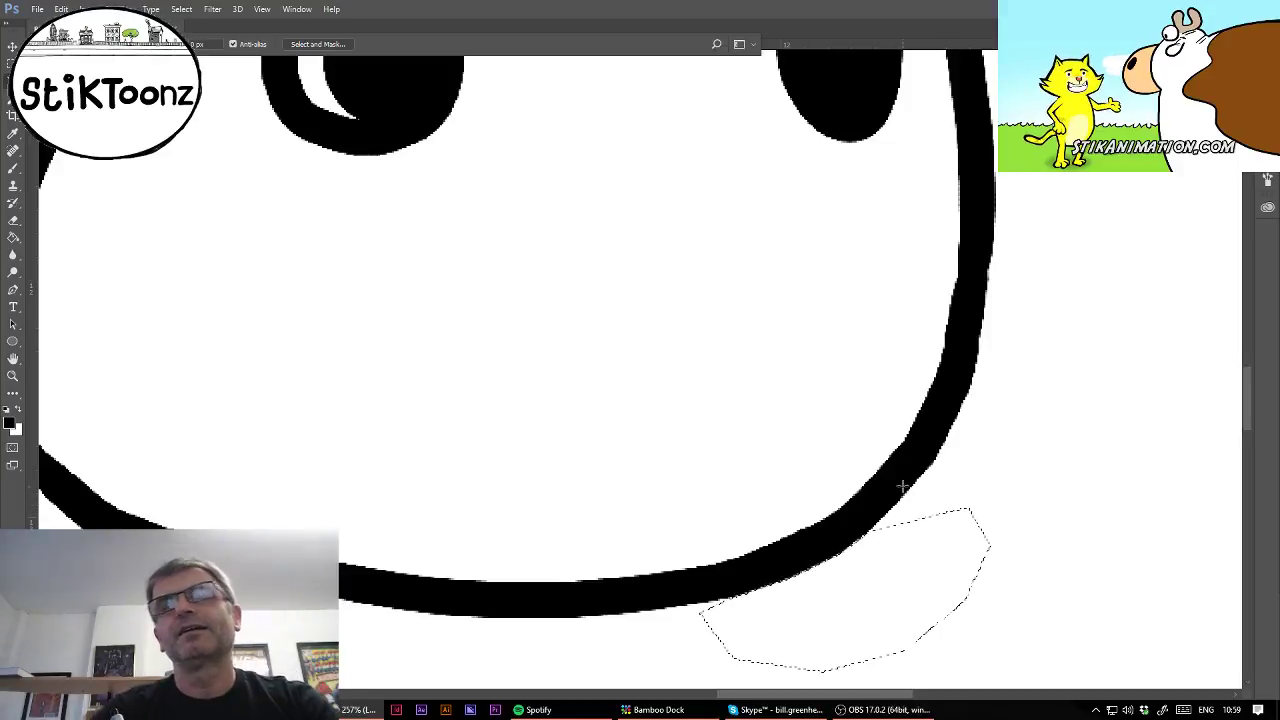
pyautogui.press('Delete')
pyautogui.hotkey('ctrl', 'd')
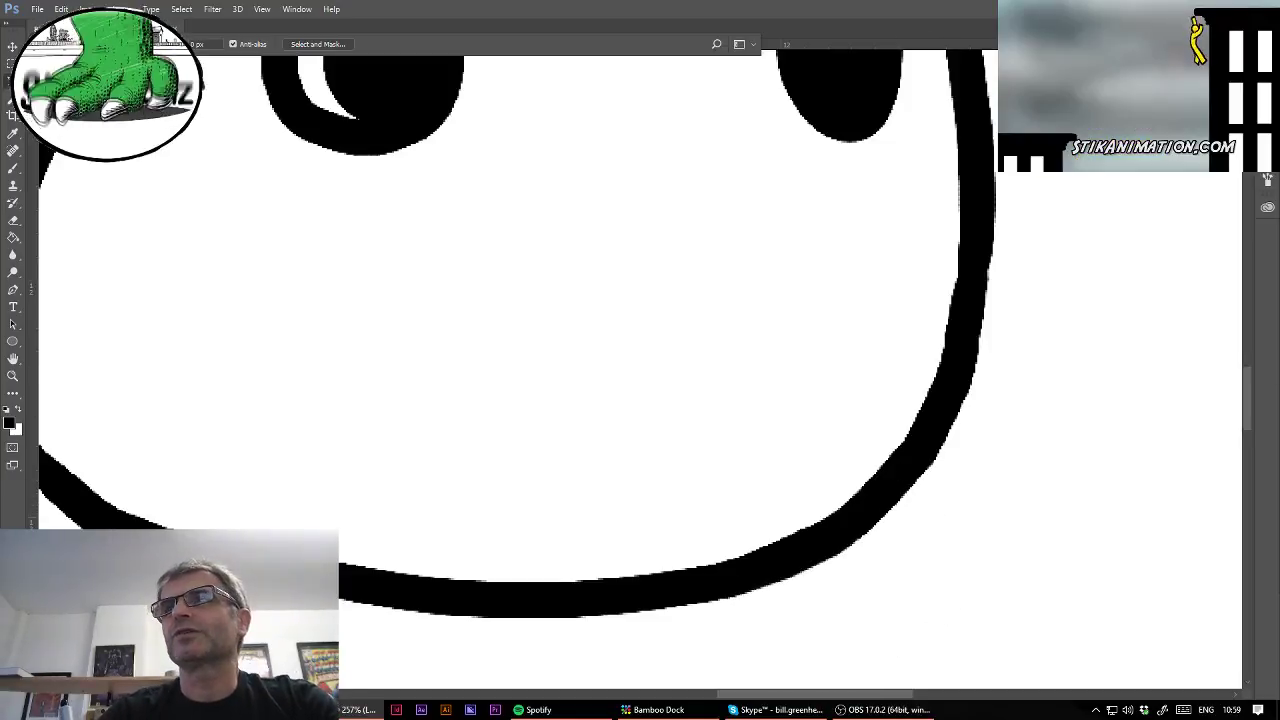
# Lasso and delete the left side of the muzzle outline, from below the nose bridge to the underside.
pyautogui.hotkey('ctrl', '0')
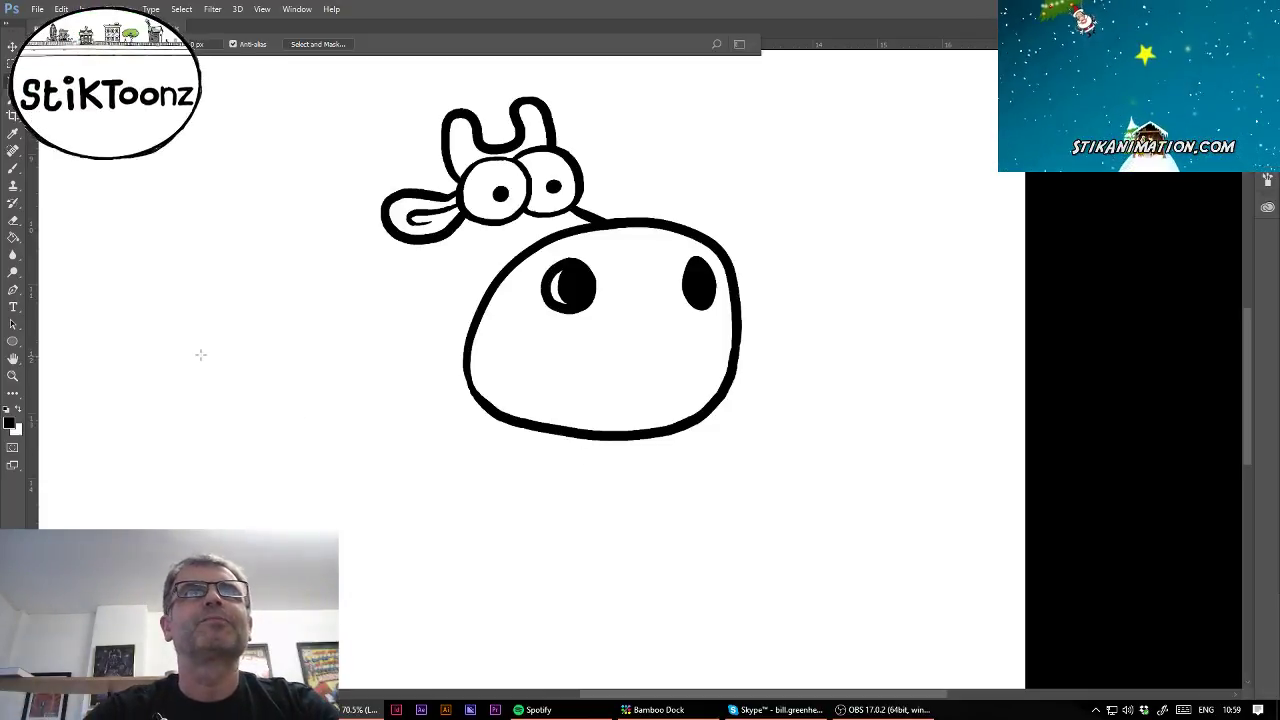
pyautogui.click(13, 375)
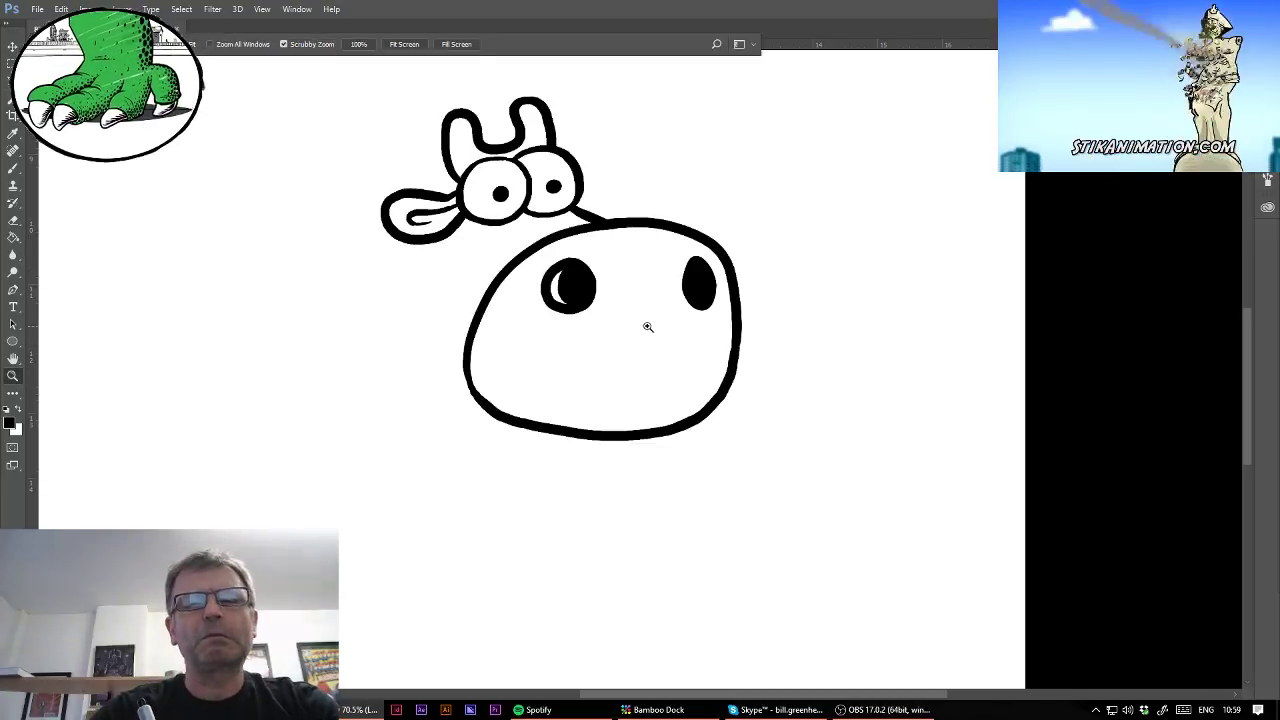
pyautogui.moveTo(650, 328); pyautogui.dragTo(686, 338)
pyautogui.press('l')
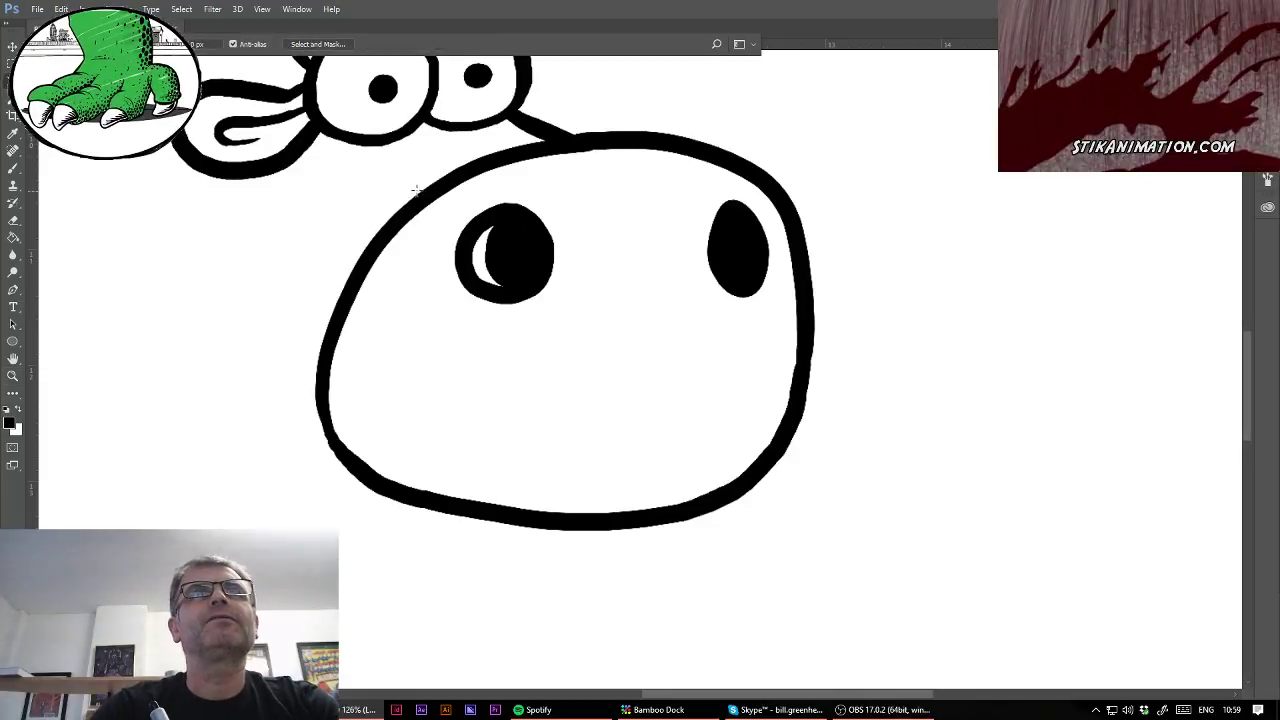
pyautogui.moveTo(390, 310)
pyautogui.mouseDown()
pyautogui.moveTo(427, 424)
pyautogui.moveTo(560, 533)
pyautogui.moveTo(457, 575)
pyautogui.moveTo(278, 502)
pyautogui.moveTo(244, 355)
pyautogui.moveTo(287, 272)
pyautogui.moveTo(351, 199)
pyautogui.moveTo(403, 206)
pyautogui.mouseUp()
pyautogui.press('Delete')
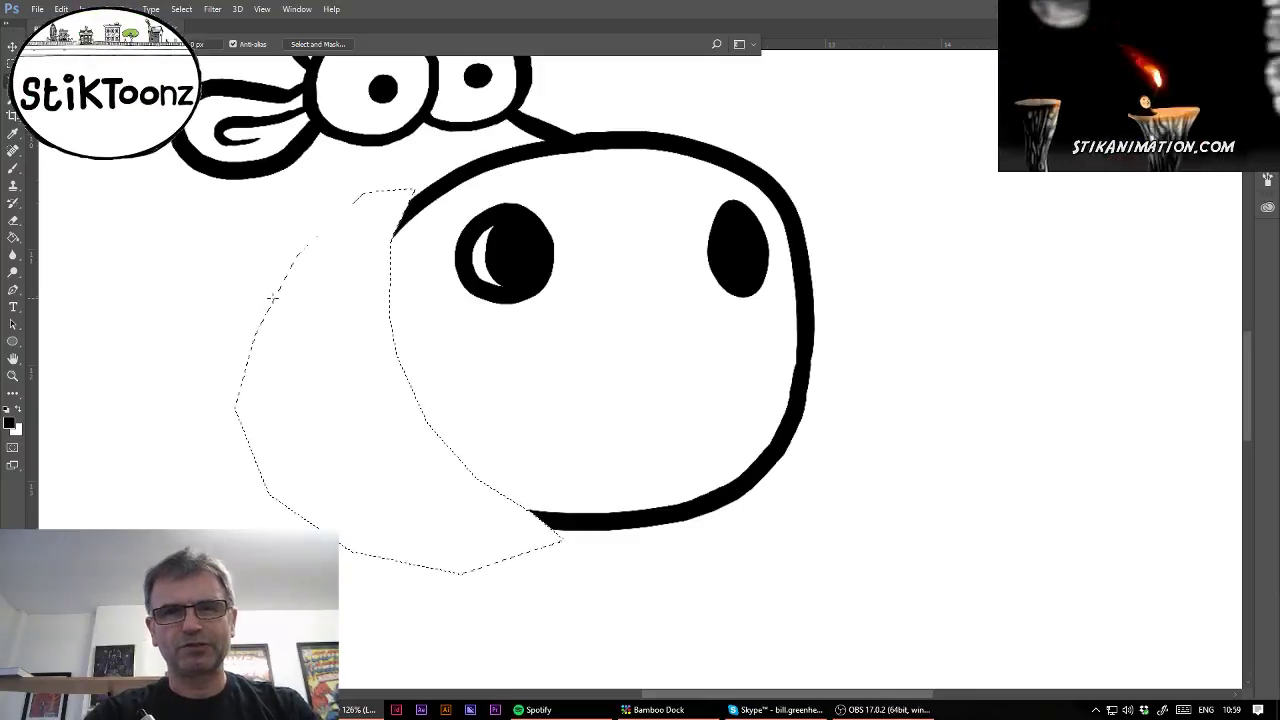
pyautogui.click(178, 348)
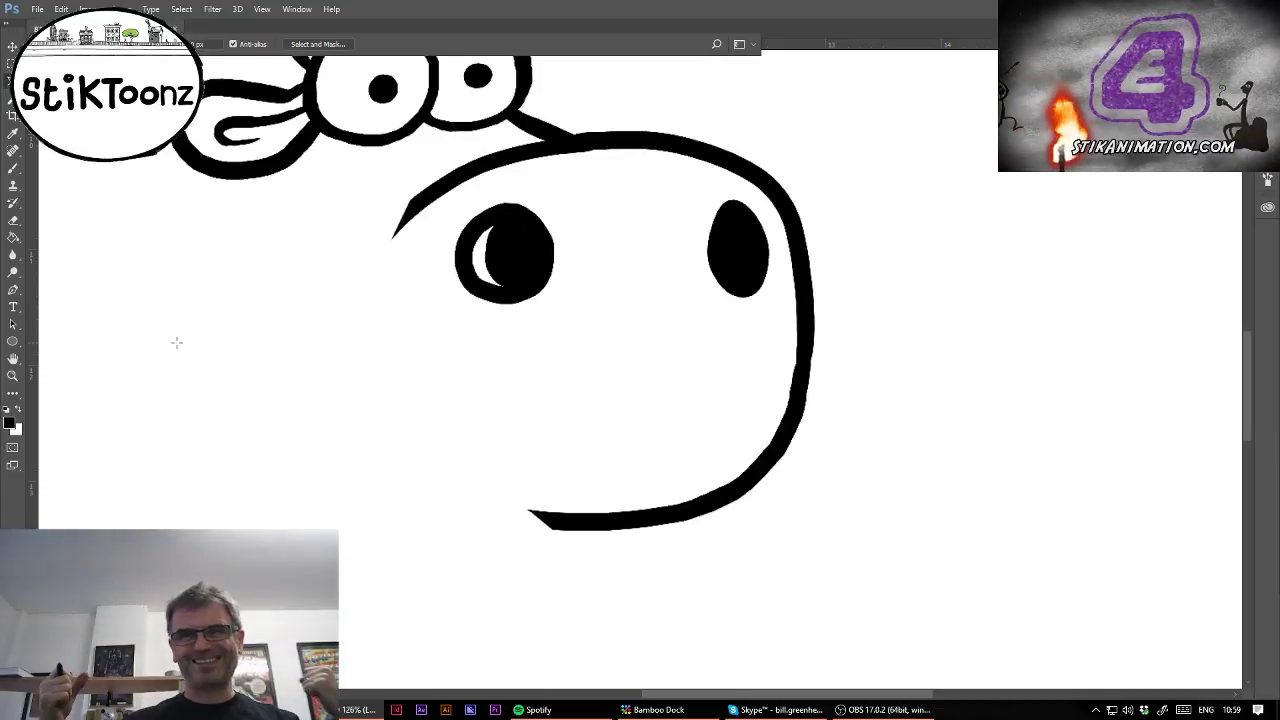
# Redraw the muzzle's left side with a fuller rounded curve that joins the existing top and bottom lines.
pyautogui.click(13, 377)
pyautogui.moveTo(495, 402); pyautogui.dragTo(485, 389)
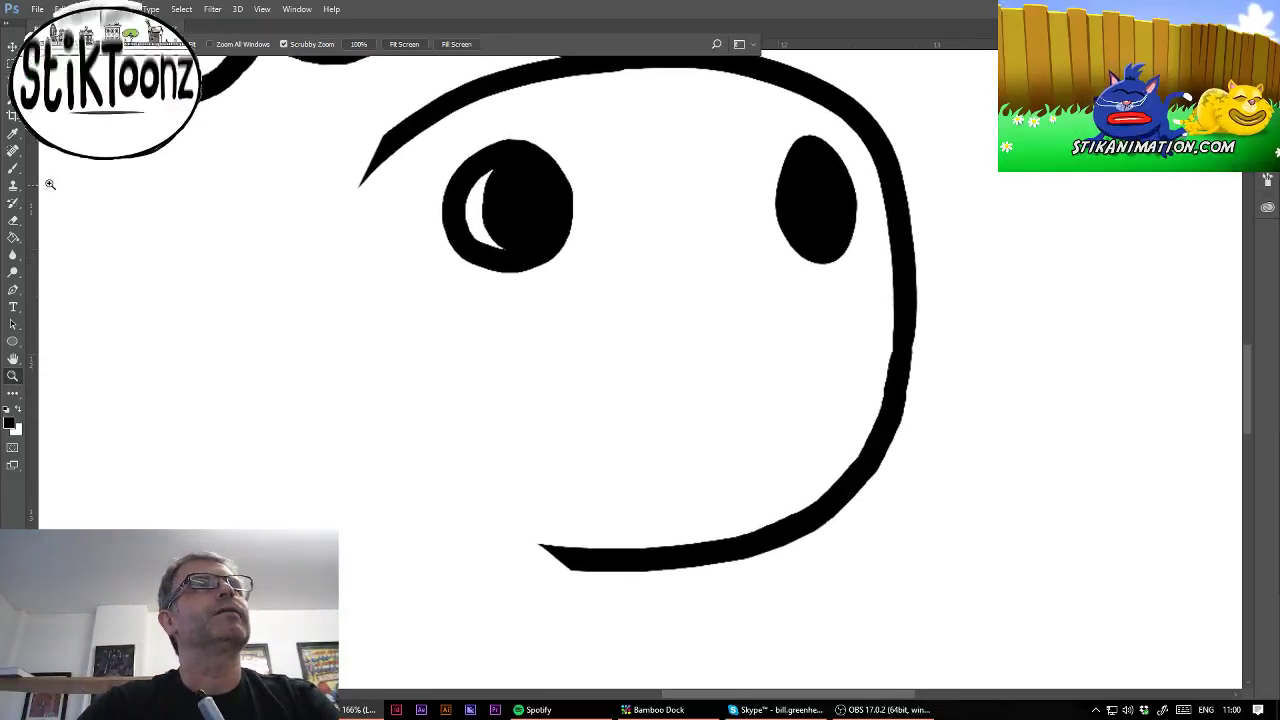
pyautogui.click(13, 170)
pyautogui.moveTo(418, 116); pyautogui.dragTo(545, 548)
pyautogui.hotkey('ctrl', 'z')
pyautogui.moveTo(413, 121); pyautogui.dragTo(783, 513)
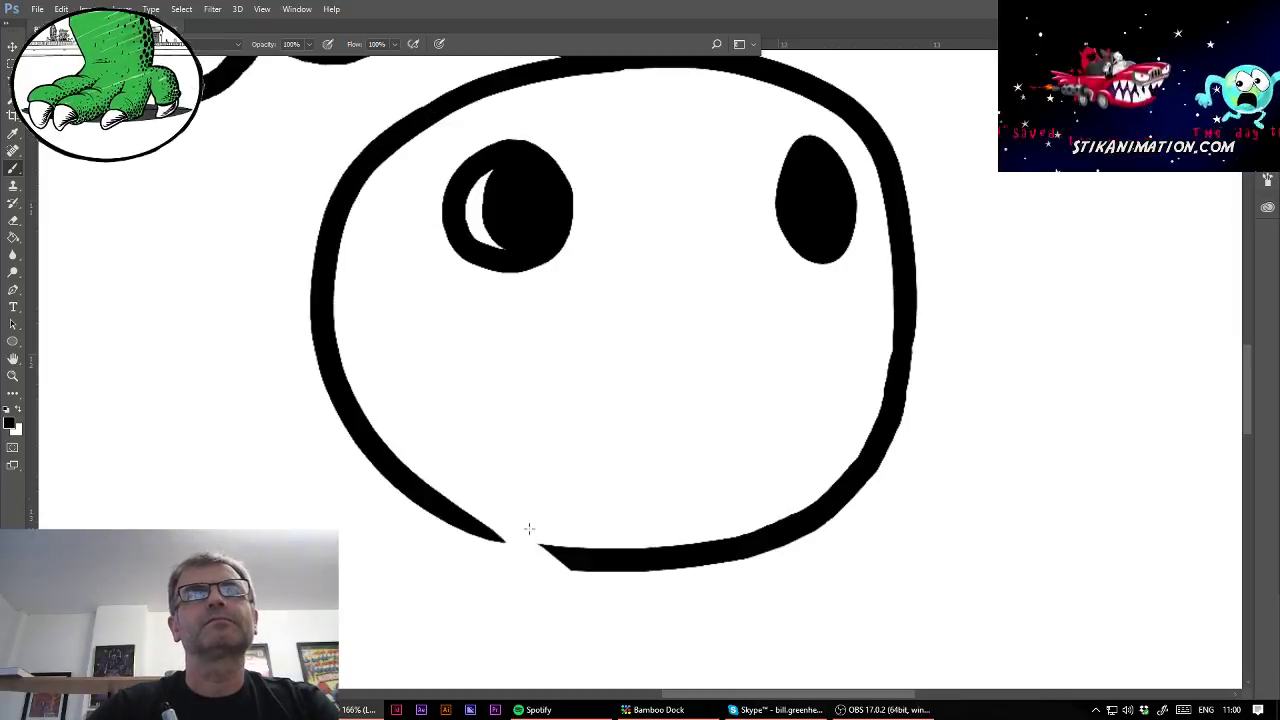
pyautogui.moveTo(427, 503)
pyautogui.mouseDown()
pyautogui.moveTo(457, 515)
pyautogui.moveTo(880, 506)
pyautogui.mouseUp()
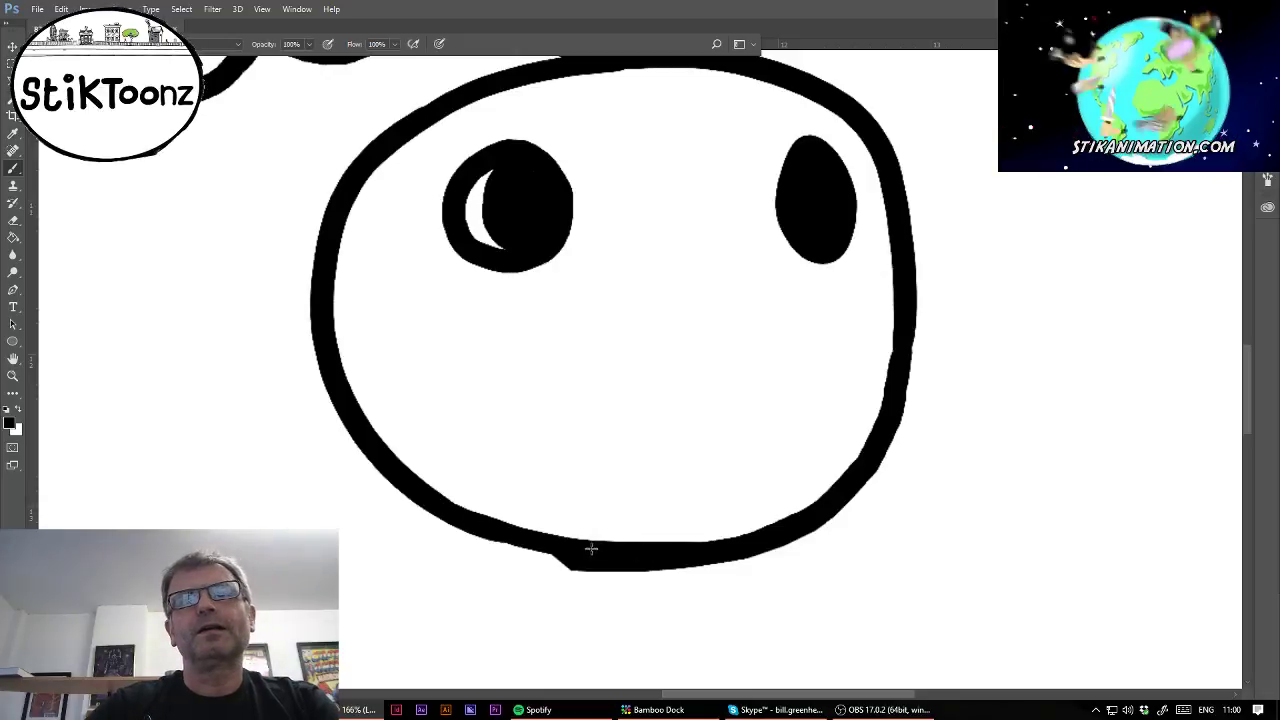
# Lasso and delete the leftover black bump beneath the muzzle's bottom line to even out its thickness.
pyautogui.press('l')
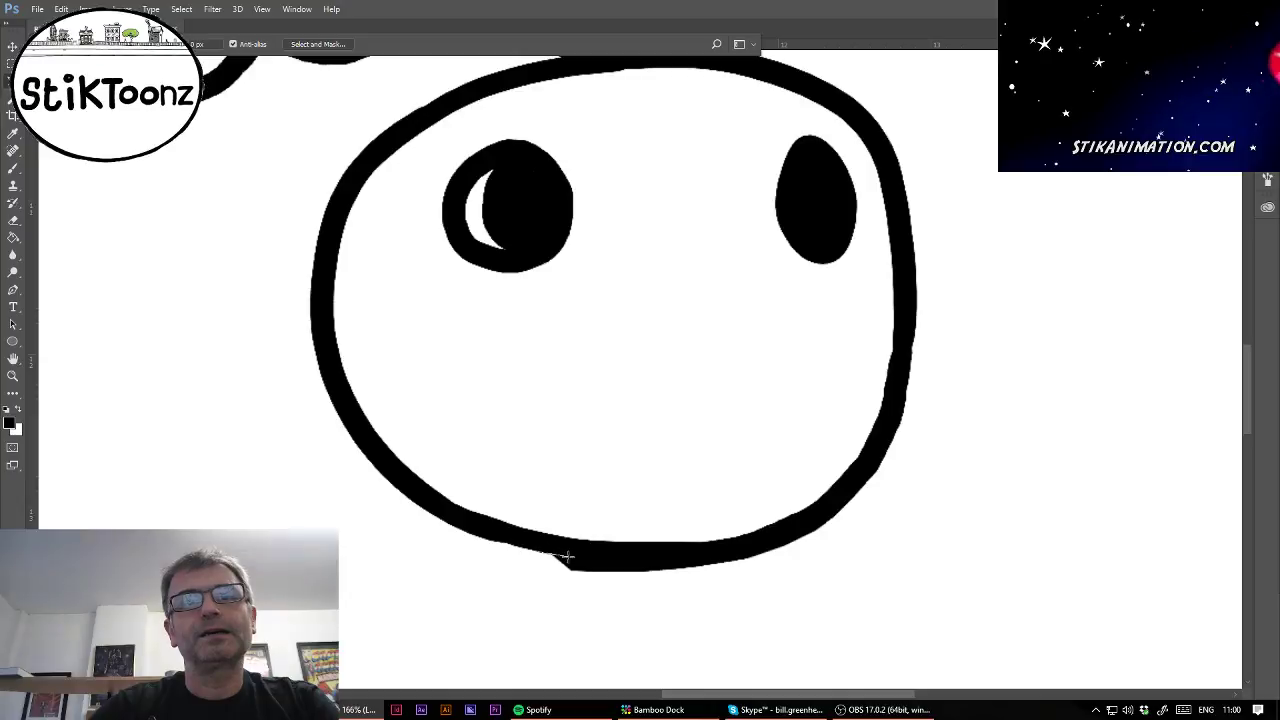
pyautogui.moveTo(650, 563); pyautogui.dragTo(655, 561)
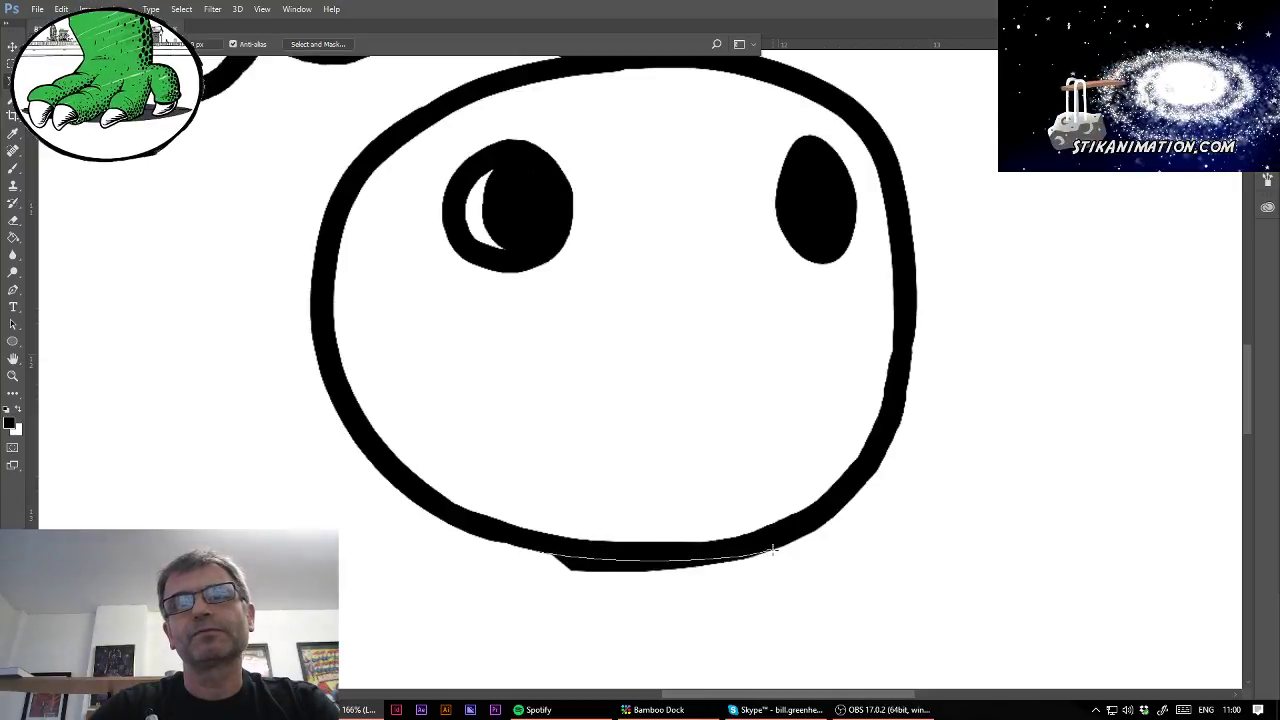
pyautogui.moveTo(781, 581)
pyautogui.mouseDown()
pyautogui.moveTo(628, 641)
pyautogui.moveTo(513, 610)
pyautogui.moveTo(500, 566)
pyautogui.mouseUp()
pyautogui.click(492, 581)
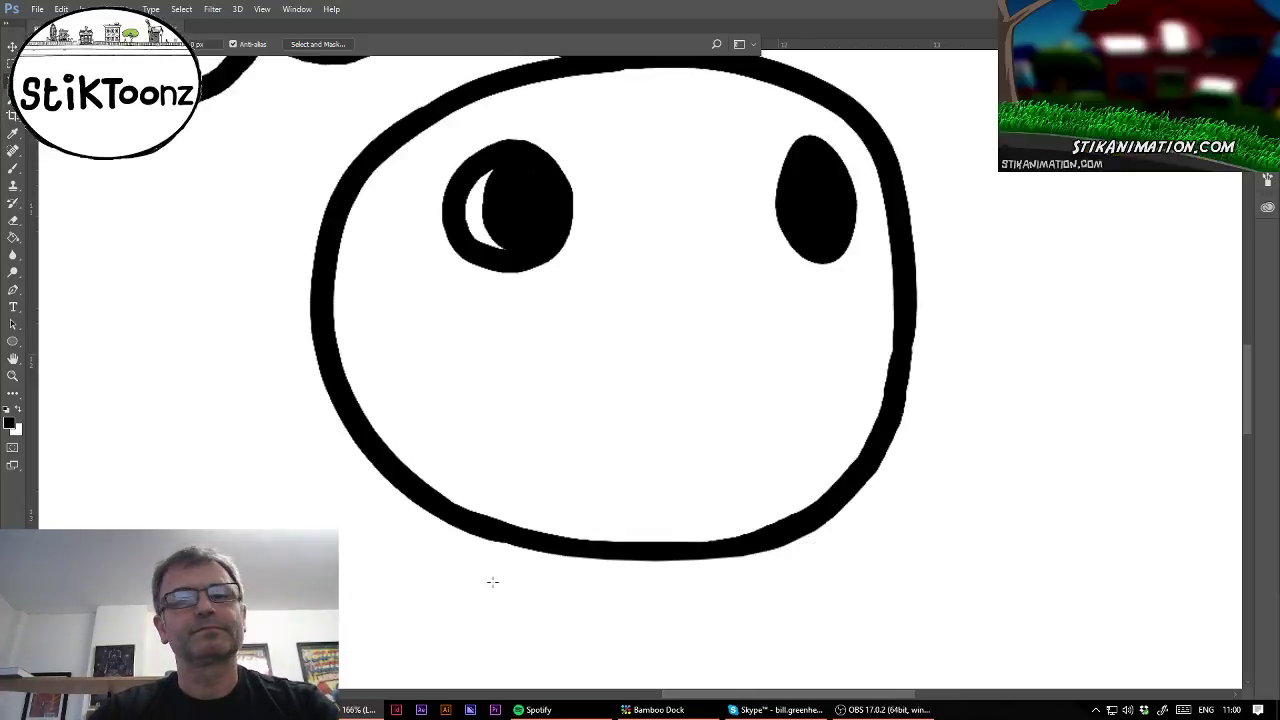
# Draw a small far ear with an inner fold between the rear eye and the top of the muzzle.
pyautogui.moveTo(508, 300); pyautogui.dragTo(859, 586)
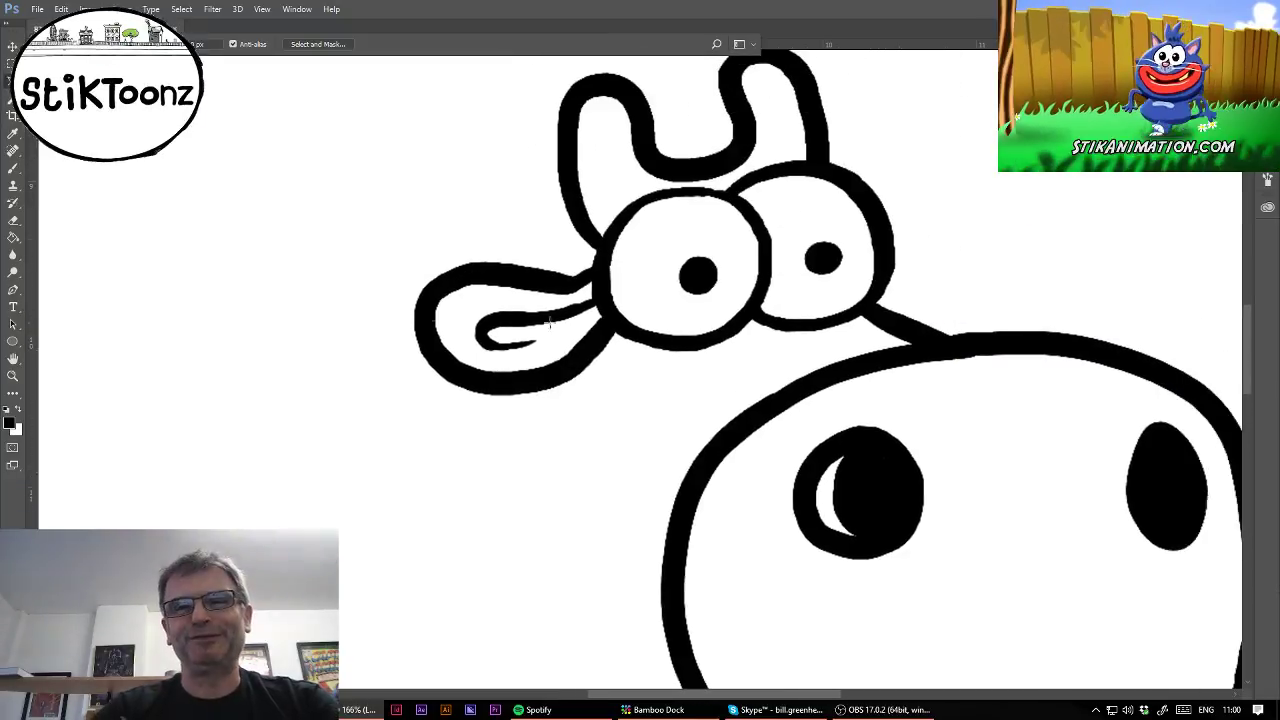
pyautogui.click(13, 167)
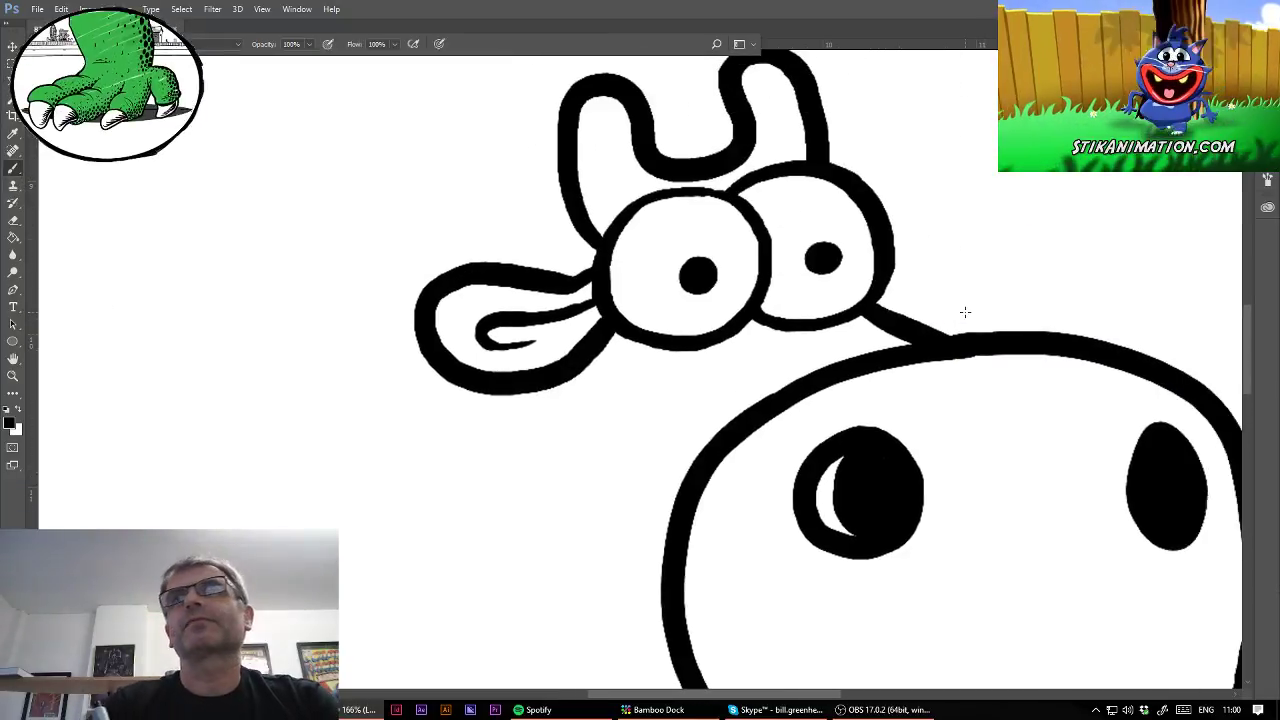
pyautogui.moveTo(880, 299)
pyautogui.mouseDown()
pyautogui.moveTo(955, 288)
pyautogui.moveTo(1007, 303)
pyautogui.moveTo(999, 323)
pyautogui.mouseUp()
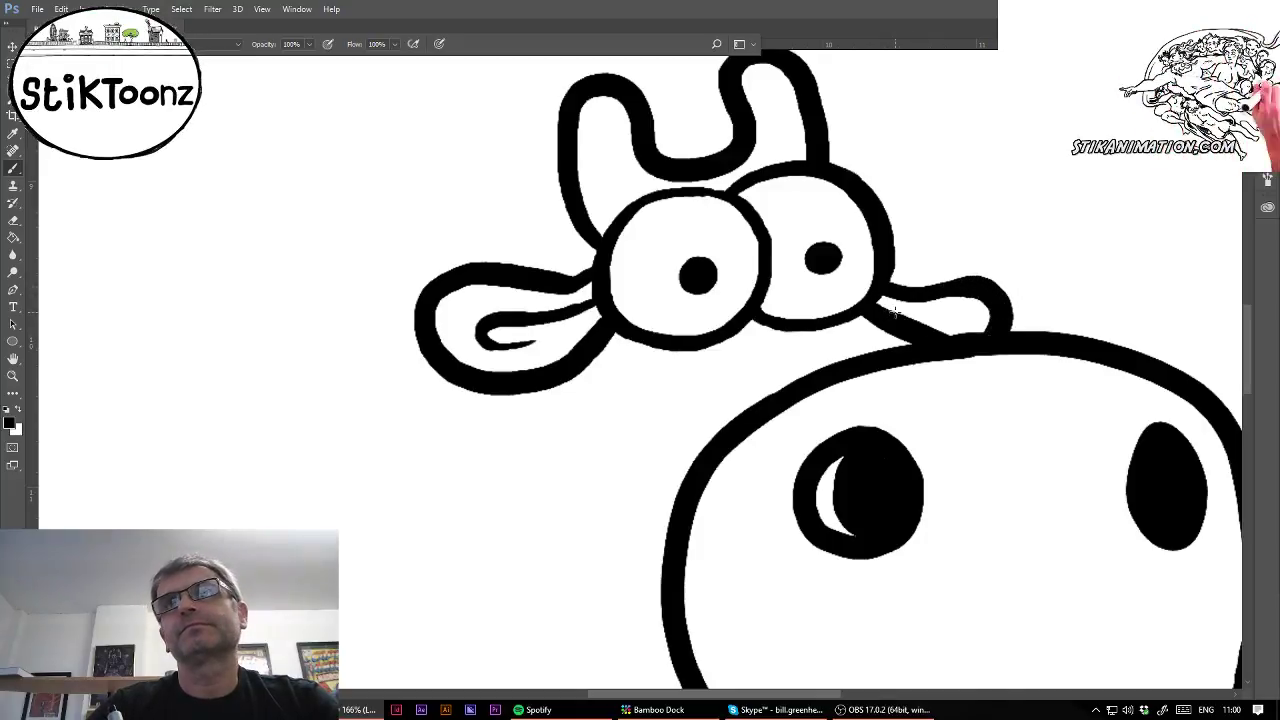
pyautogui.moveTo(893, 312)
pyautogui.mouseDown()
pyautogui.moveTo(955, 314)
pyautogui.moveTo(964, 328)
pyautogui.moveTo(917, 318)
pyautogui.mouseUp()
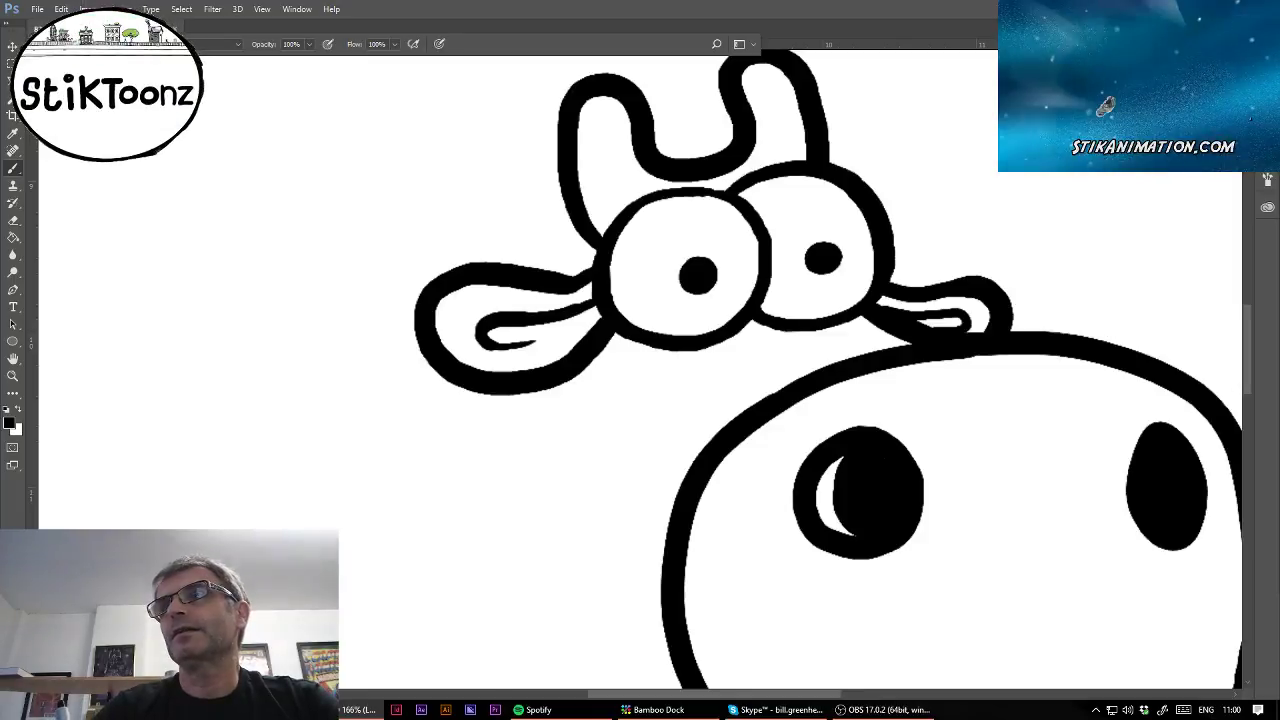
pyautogui.scroll(-8, 640, 369)
pyautogui.scroll(6, 640, 369)
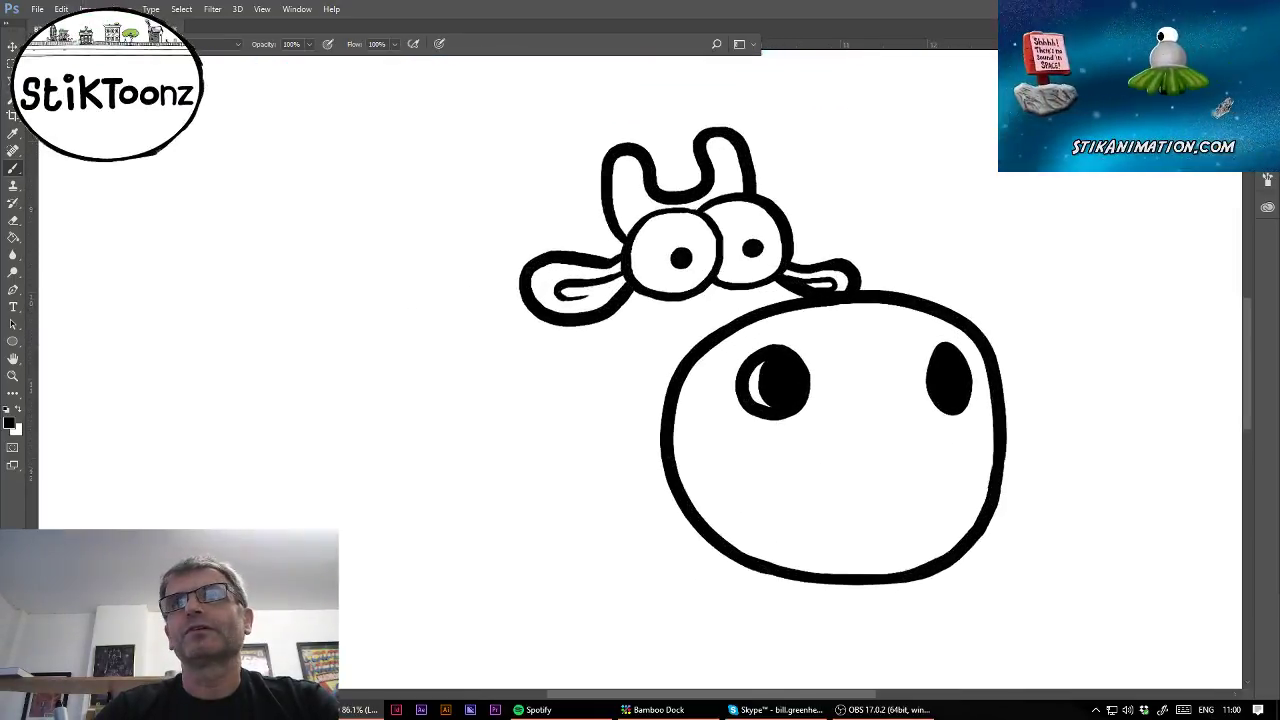
pyautogui.scroll(1, 628, 353)
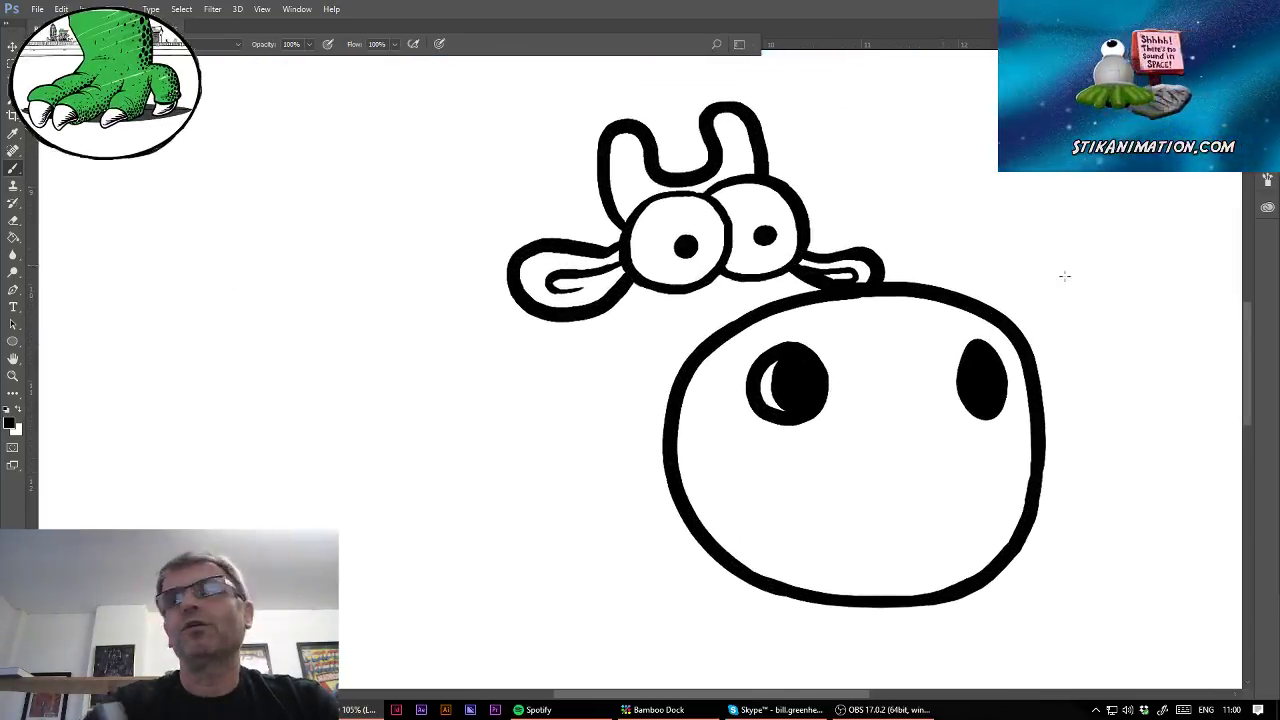
pyautogui.hscroll(-3, 640, 369)
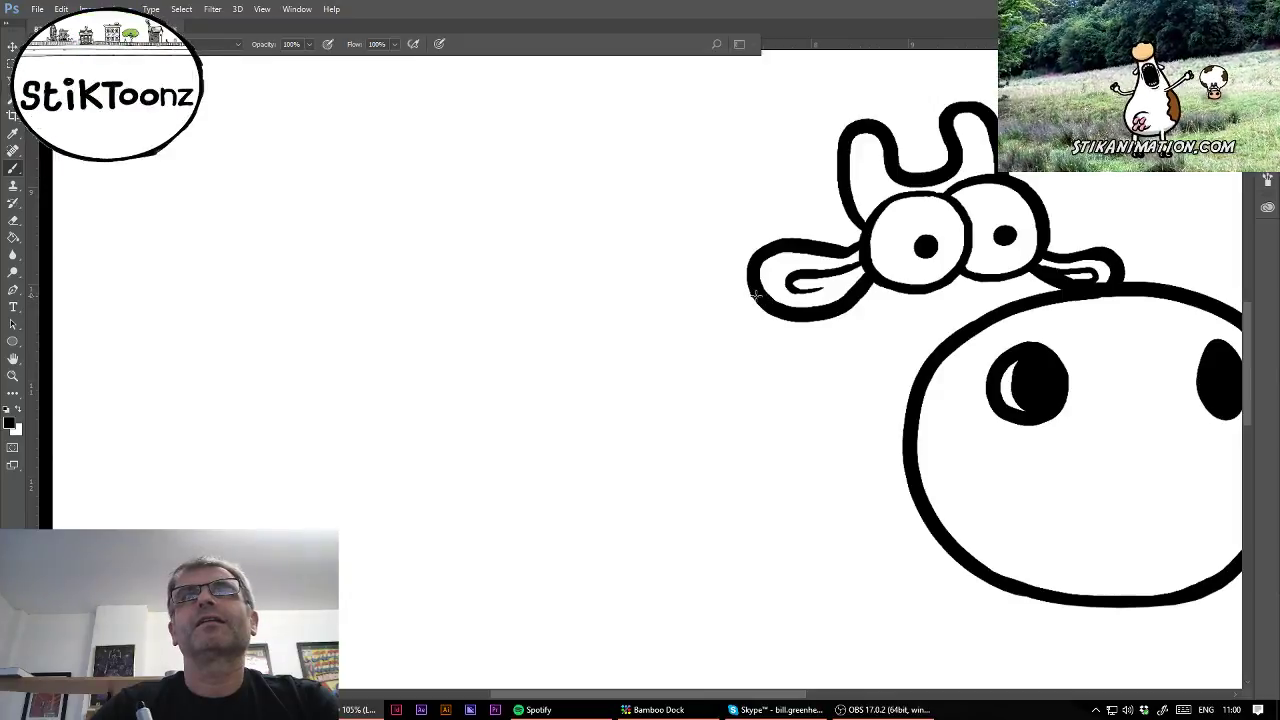
# Draw the cow's long, gently arched back line from the near ear to the page's left edge.
pyautogui.moveTo(756, 295); pyautogui.dragTo(52, 316)
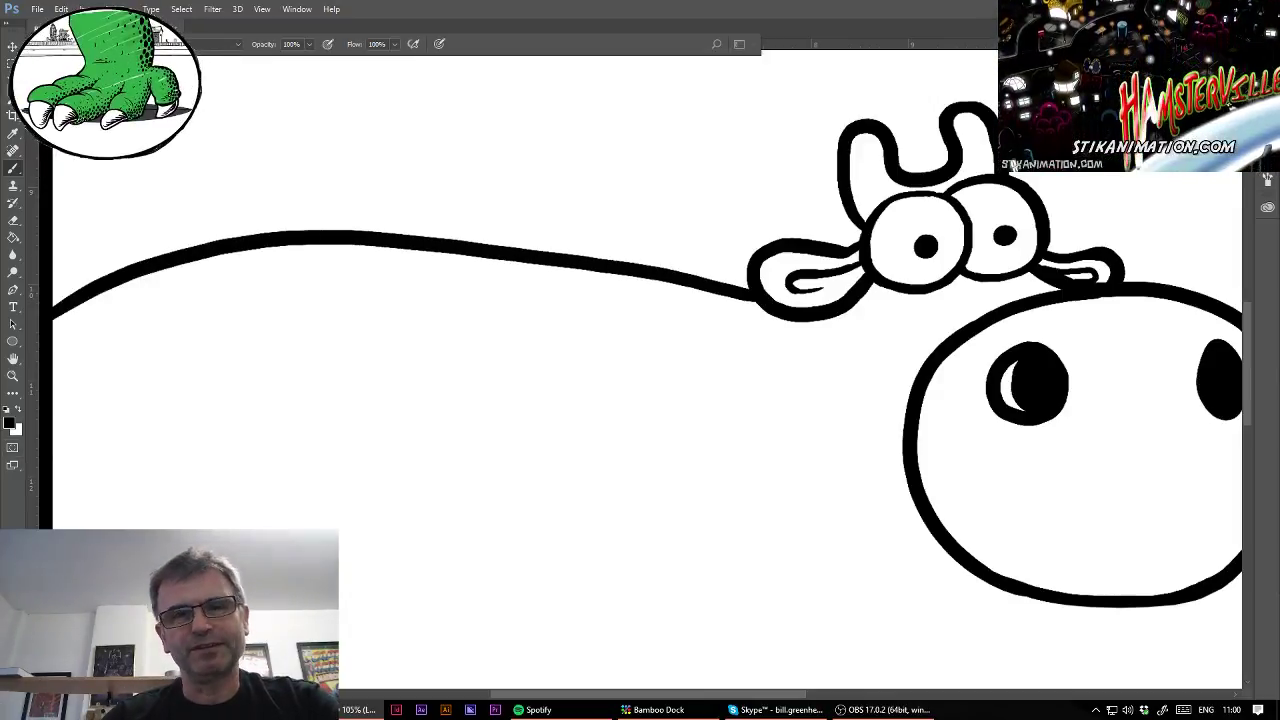
pyautogui.scroll(-3, 515, 288)
pyautogui.scroll(1, 515, 288)
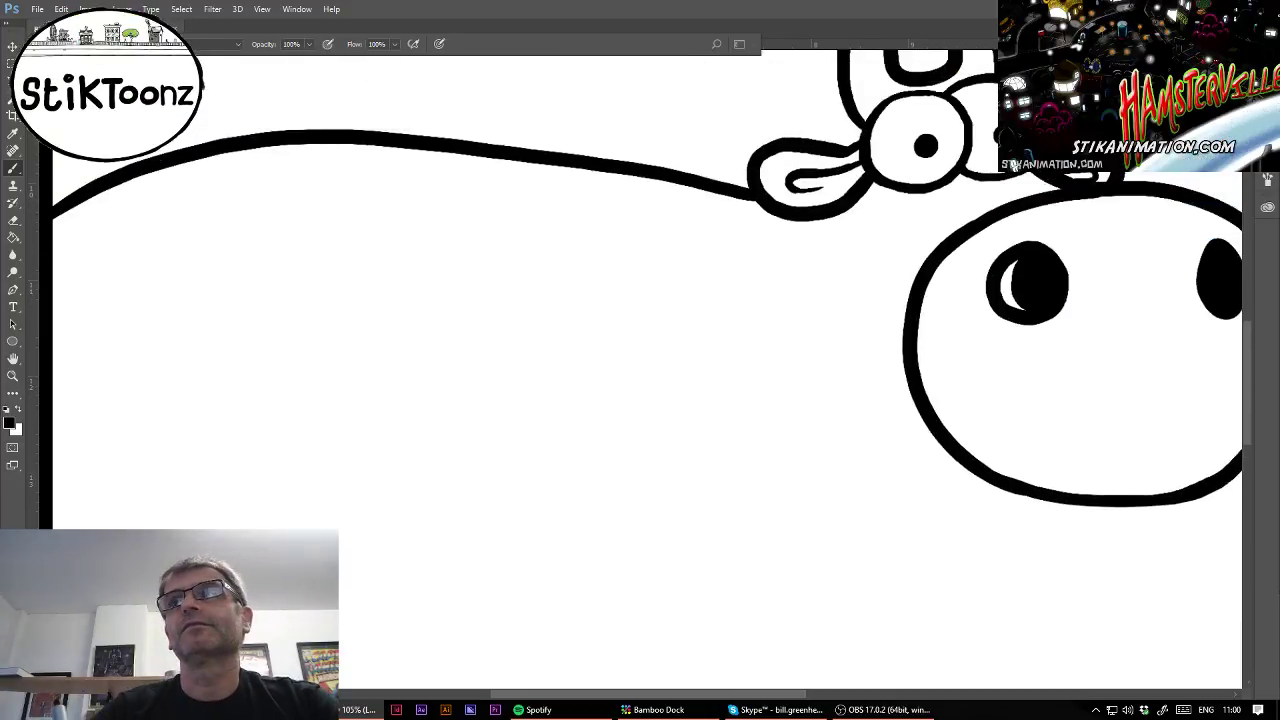
pyautogui.scroll(-5, 646, 369)
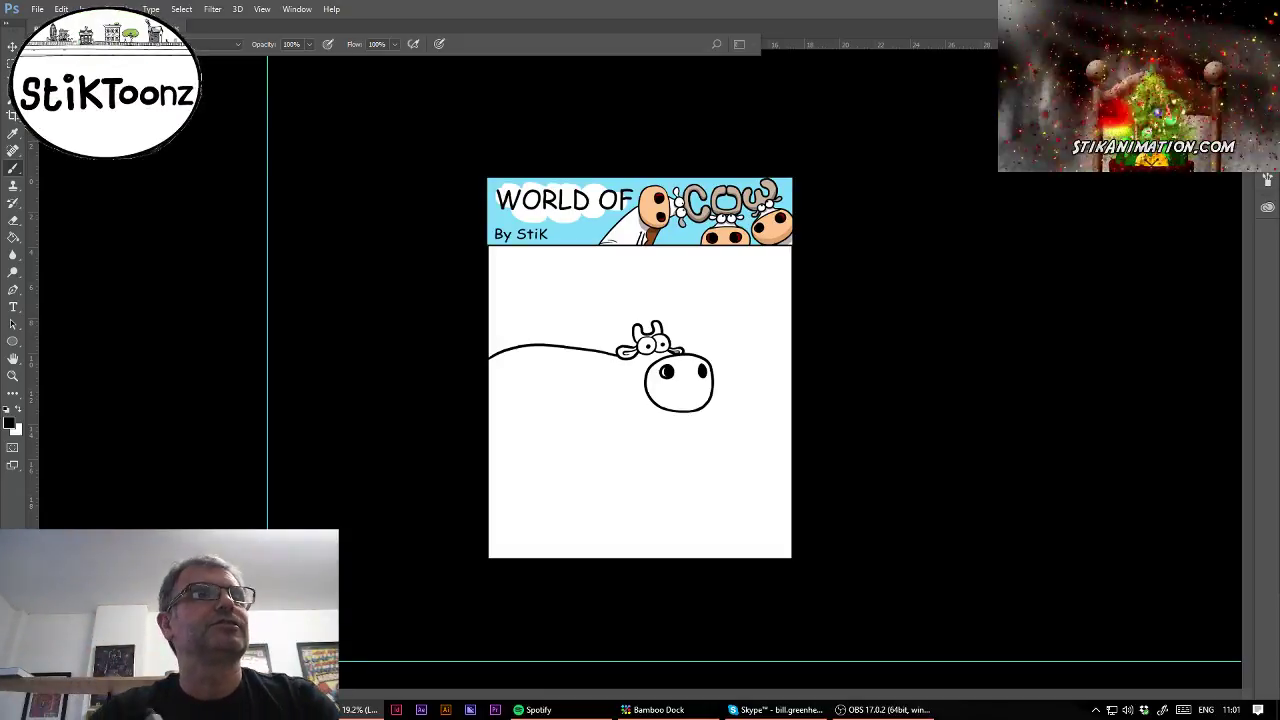
# Scale the cow drawing down proportionally to 85.22% with Free Transform and shift it right, towards the middle of the page.
pyautogui.click(13, 375)
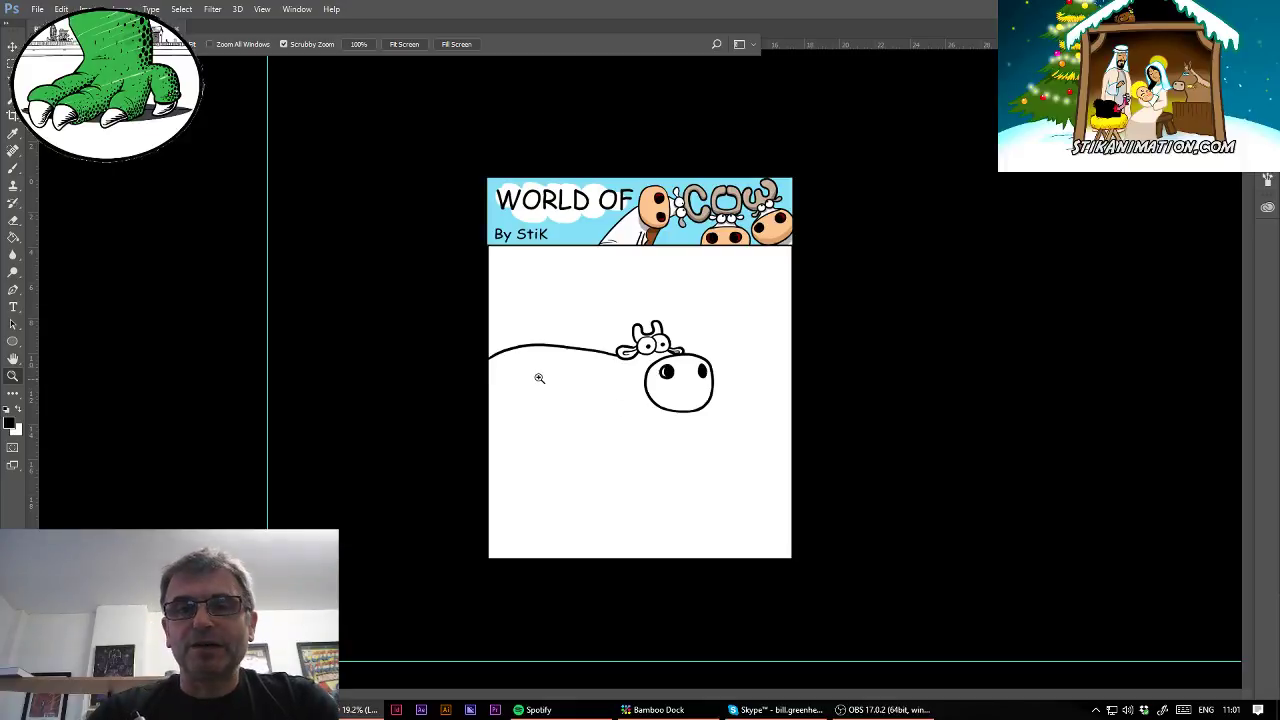
pyautogui.moveTo(601, 343); pyautogui.dragTo(634, 354)
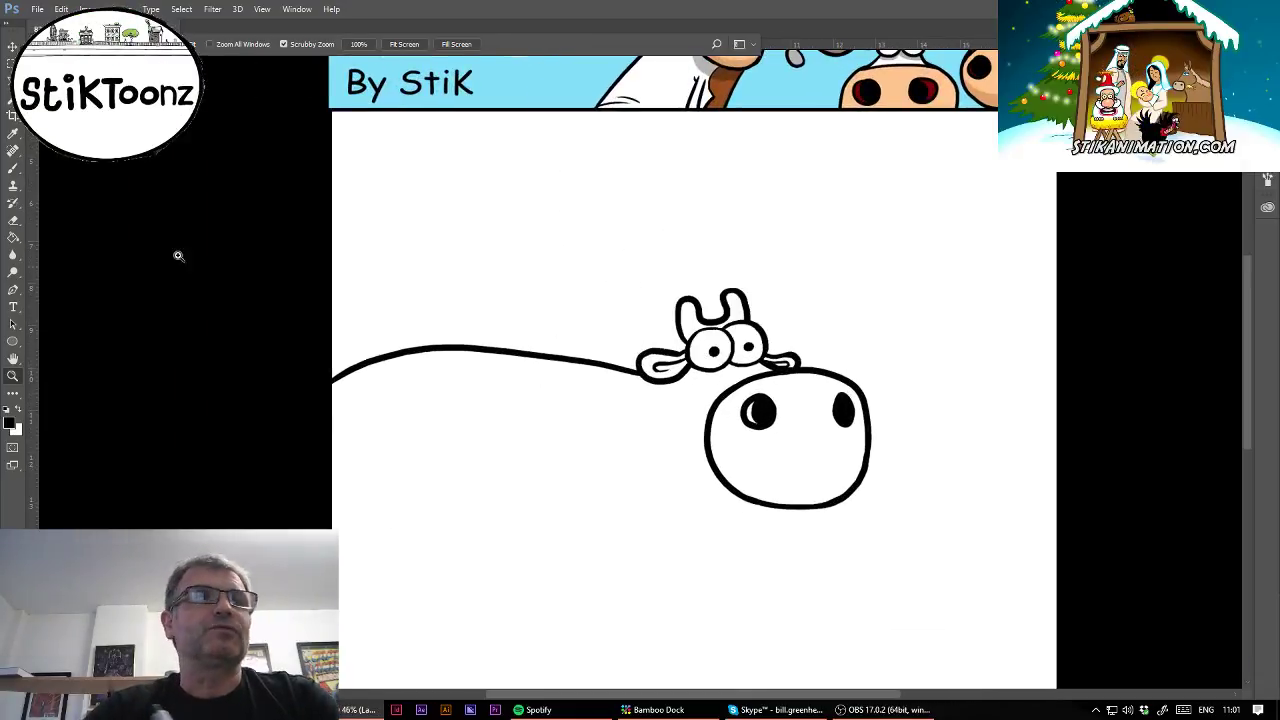
pyautogui.click(61, 9)
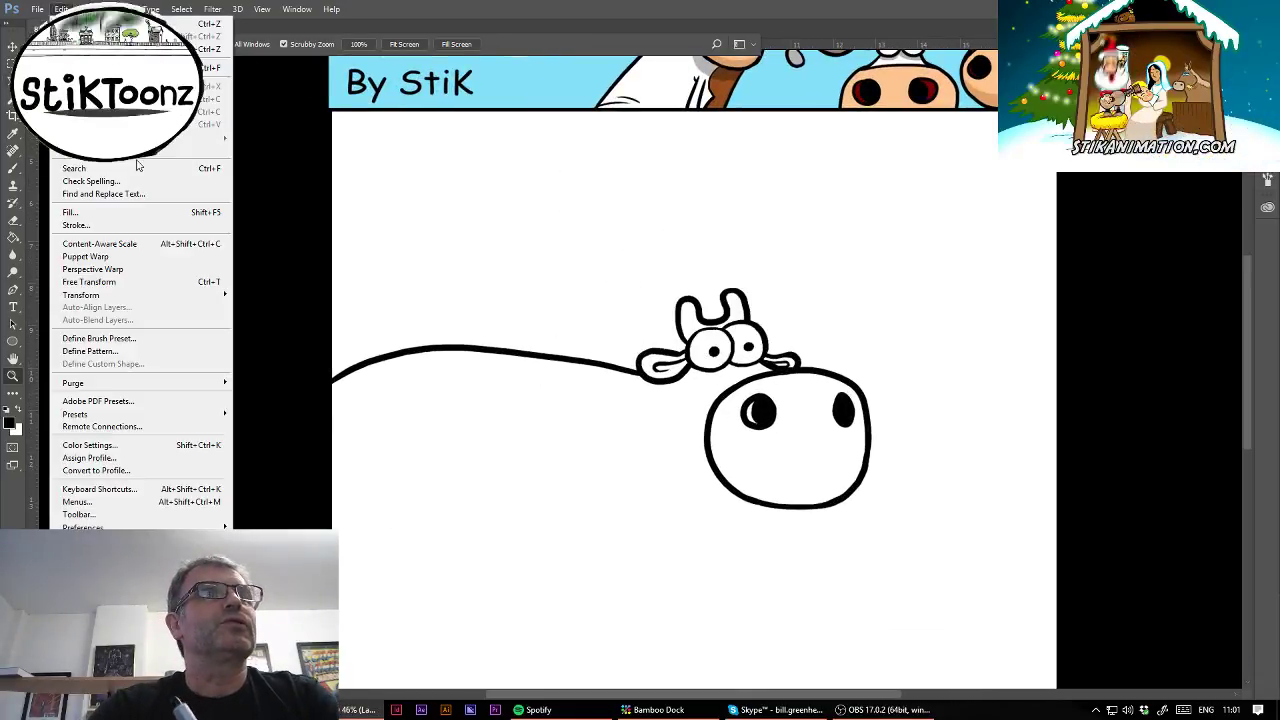
pyautogui.click(163, 283)
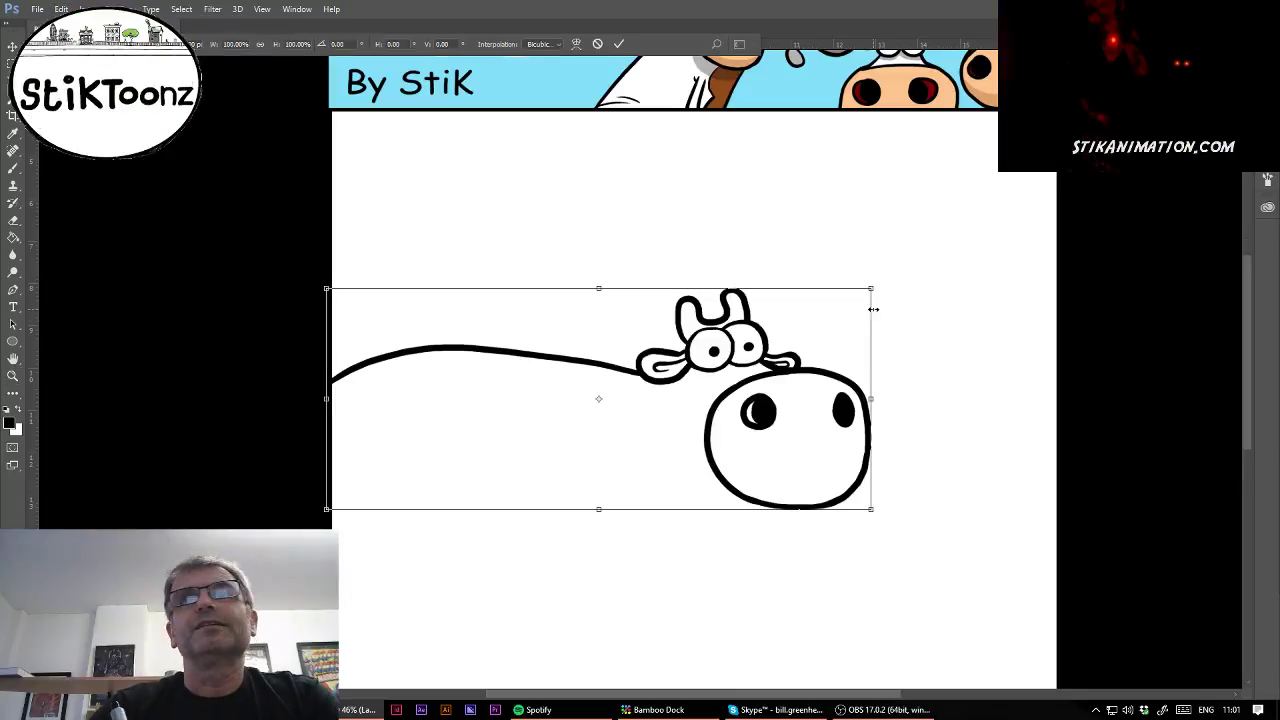
pyautogui.moveTo(871, 286); pyautogui.dragTo(790, 318)
pyautogui.click(260, 44)
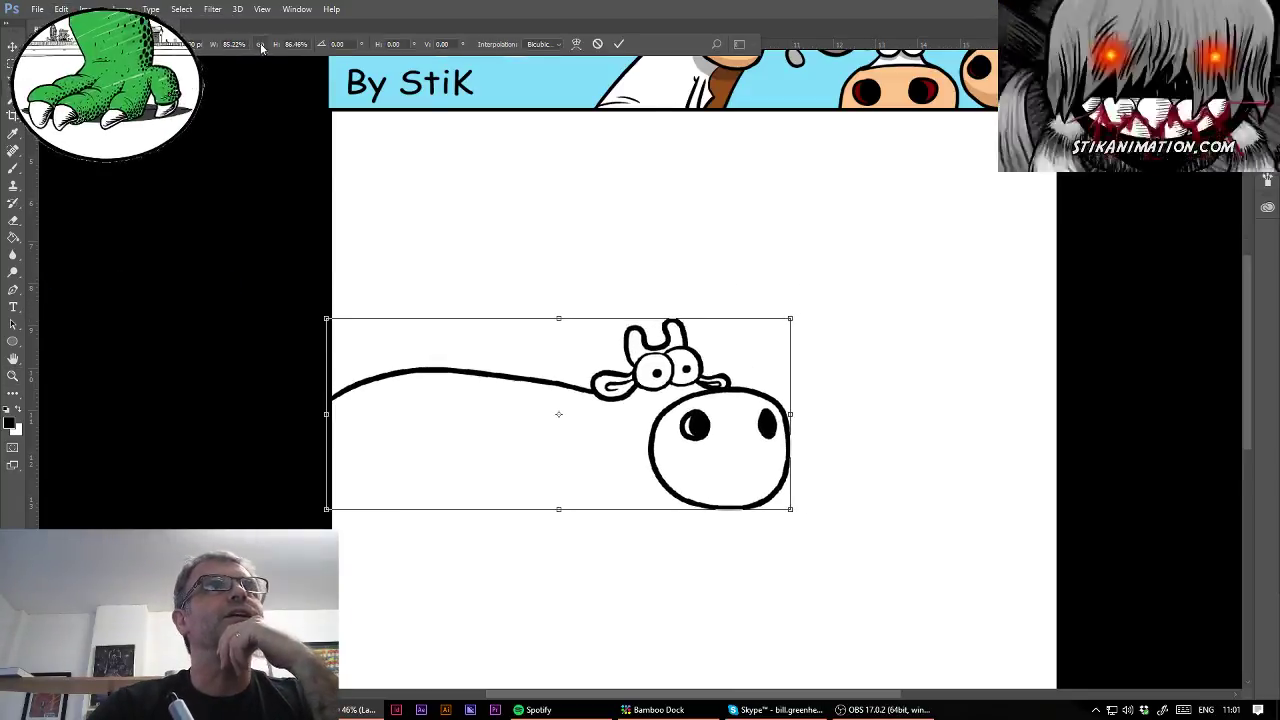
pyautogui.moveTo(633, 392); pyautogui.dragTo(741, 399)
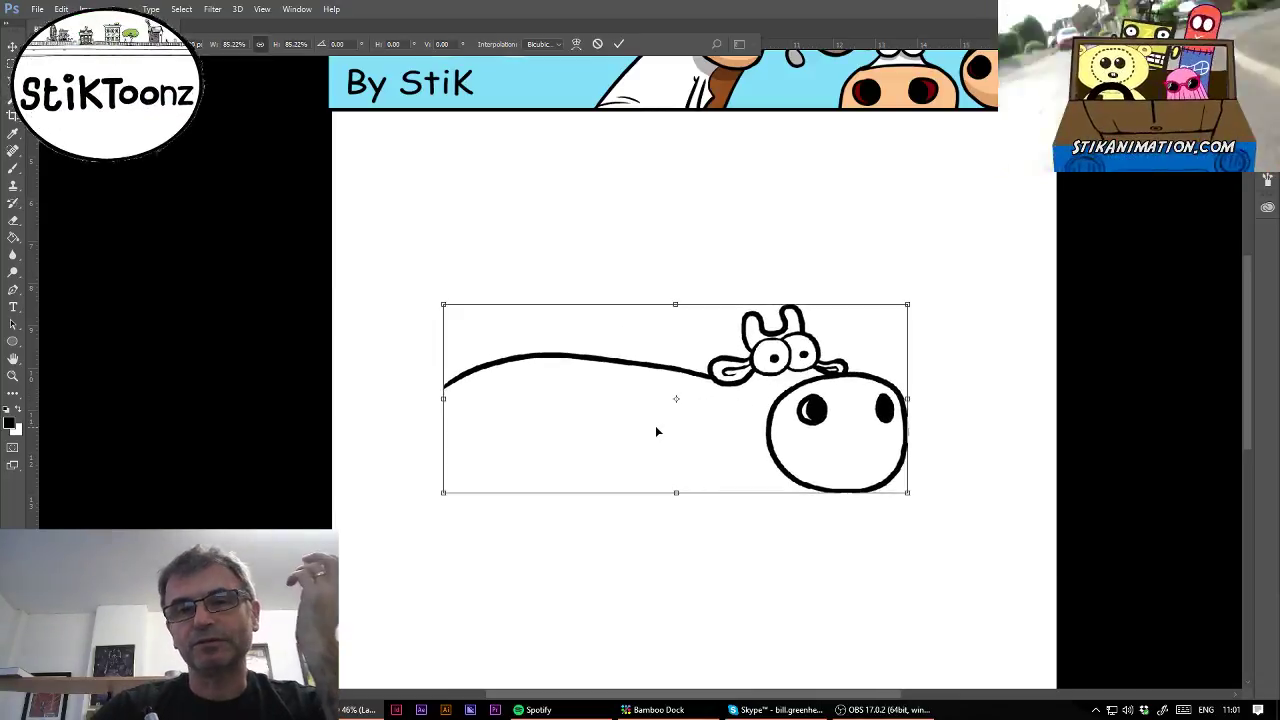
pyautogui.press('Return')
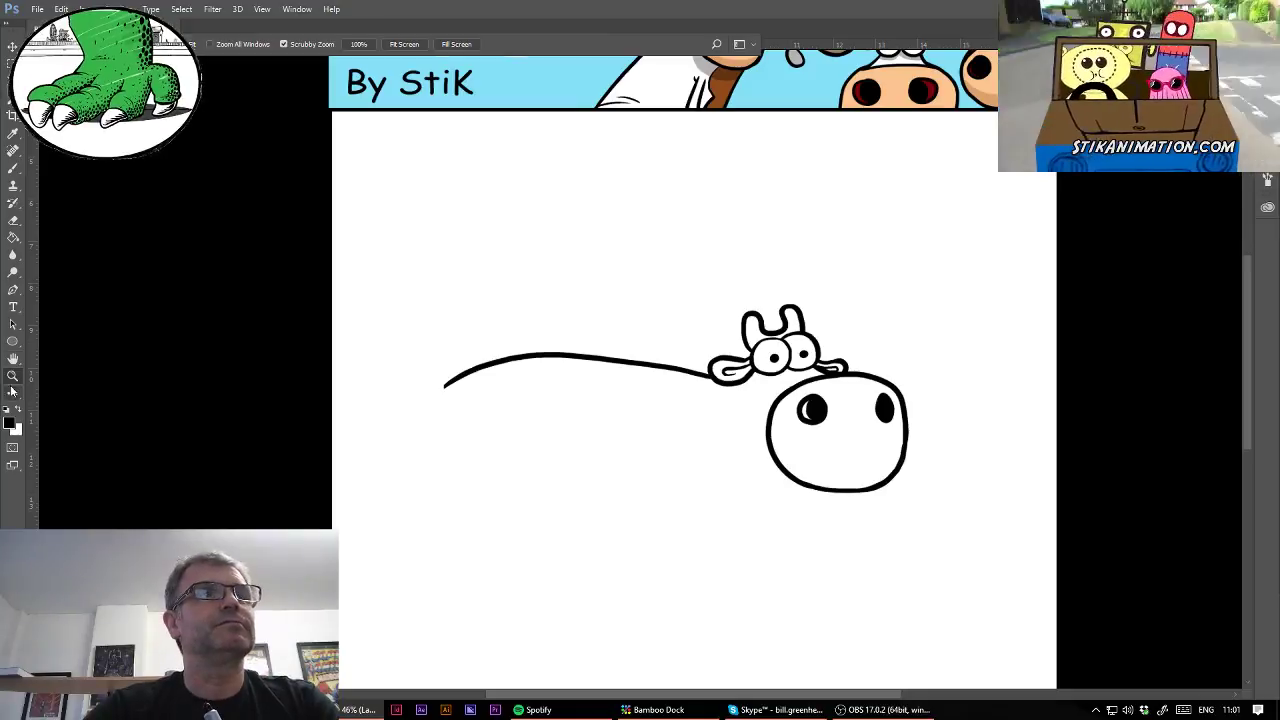
# Draw a curved hairline running back from the muzzle's lower left edge, with a shorter parallel stroke just above it.
pyautogui.press('z')
pyautogui.moveTo(740, 477); pyautogui.dragTo(783, 480)
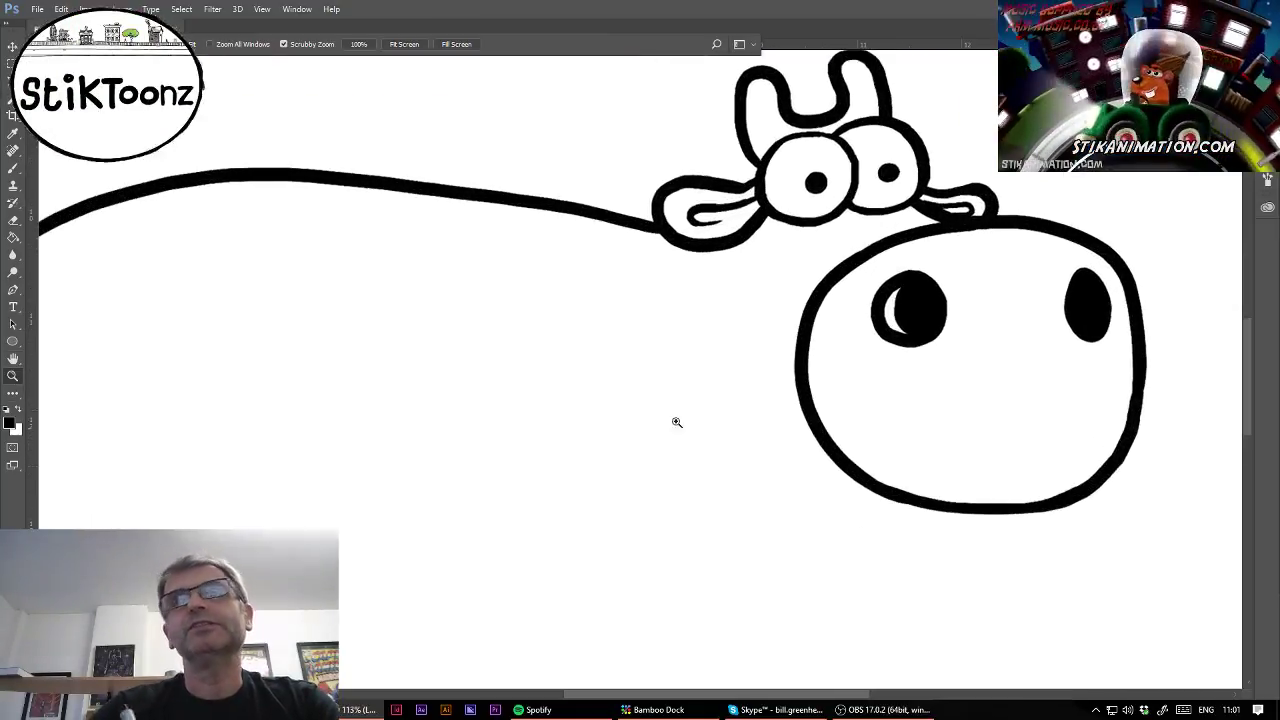
pyautogui.press('b')
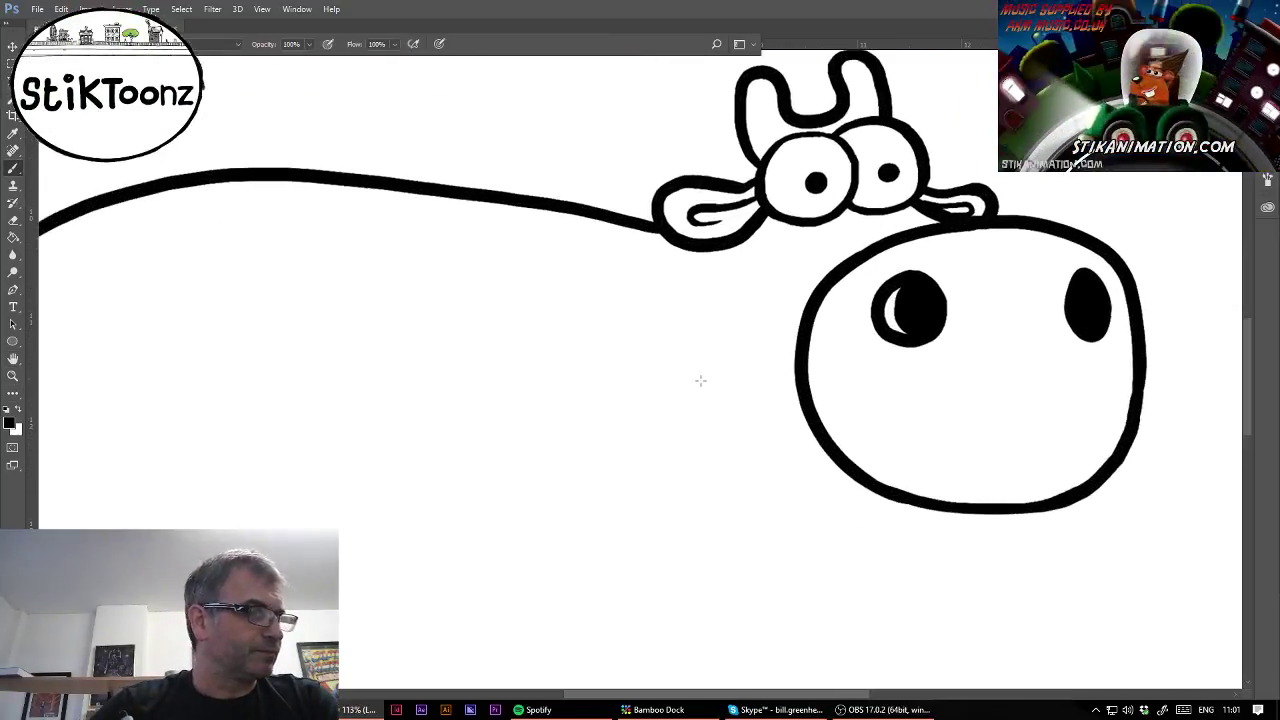
pyautogui.moveTo(845, 468)
pyautogui.mouseDown()
pyautogui.moveTo(677, 411)
pyautogui.moveTo(643, 460)
pyautogui.mouseUp()
pyautogui.hotkey('ctrl', 'z')
pyautogui.moveTo(859, 478)
pyautogui.mouseDown()
pyautogui.moveTo(631, 458)
pyautogui.moveTo(686, 384)
pyautogui.moveTo(748, 392)
pyautogui.moveTo(660, 188)
pyautogui.moveTo(647, 221)
pyautogui.mouseUp()
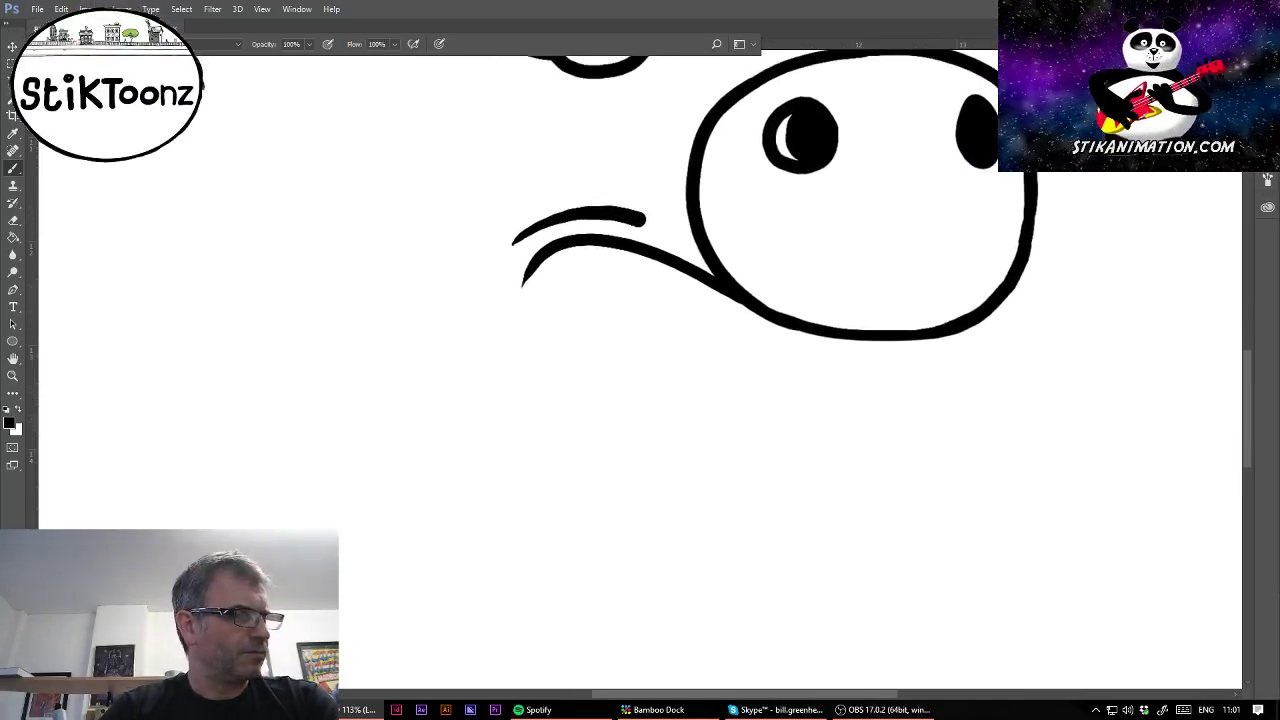
# Extend the cow's back line into a rounded rump curving down at the rear.
pyautogui.moveTo(71, 190)
pyautogui.mouseDown()
pyautogui.moveTo(160, 264)
pyautogui.moveTo(503, 397)
pyautogui.mouseUp()
pyautogui.moveTo(338, 280); pyautogui.dragTo(237, 527)
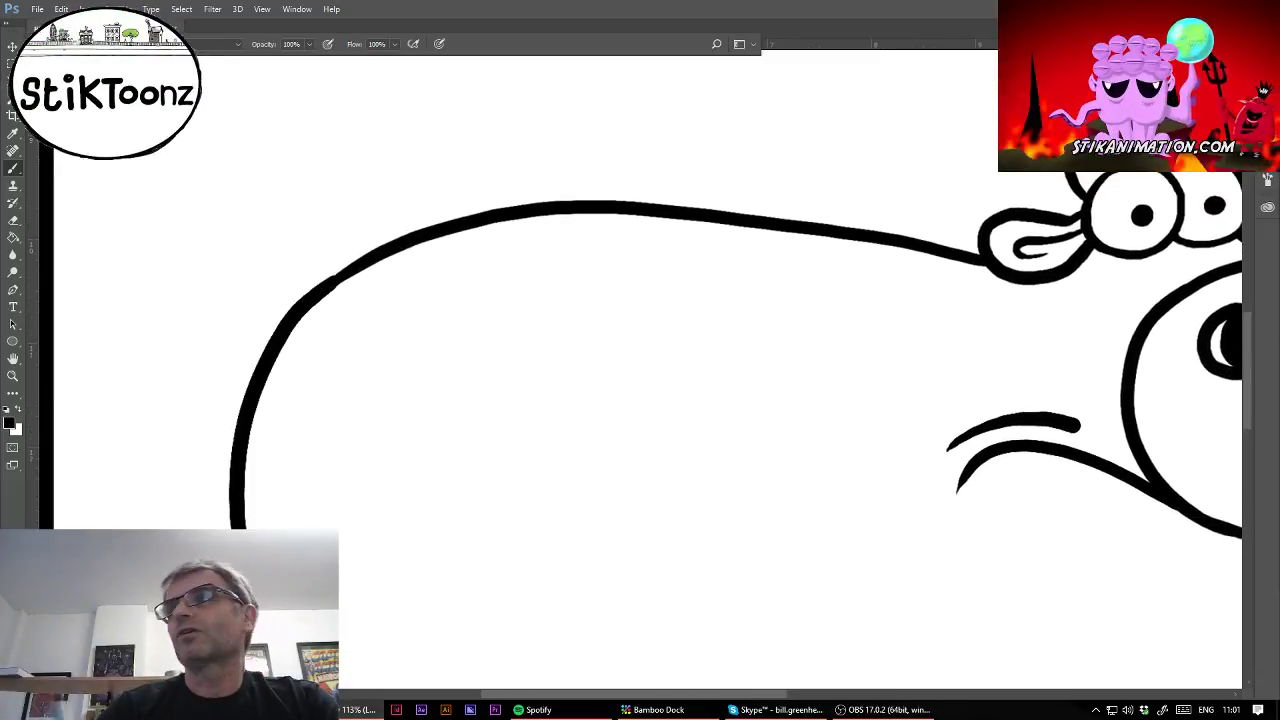
pyautogui.scroll(-10, 640, 370)
pyautogui.scroll(5, 640, 370)
pyautogui.moveTo(795, 400)
pyautogui.mouseDown()
pyautogui.moveTo(674, 415)
pyautogui.moveTo(690, 378)
pyautogui.moveTo(798, 372)
pyautogui.moveTo(766, 379)
pyautogui.mouseUp()
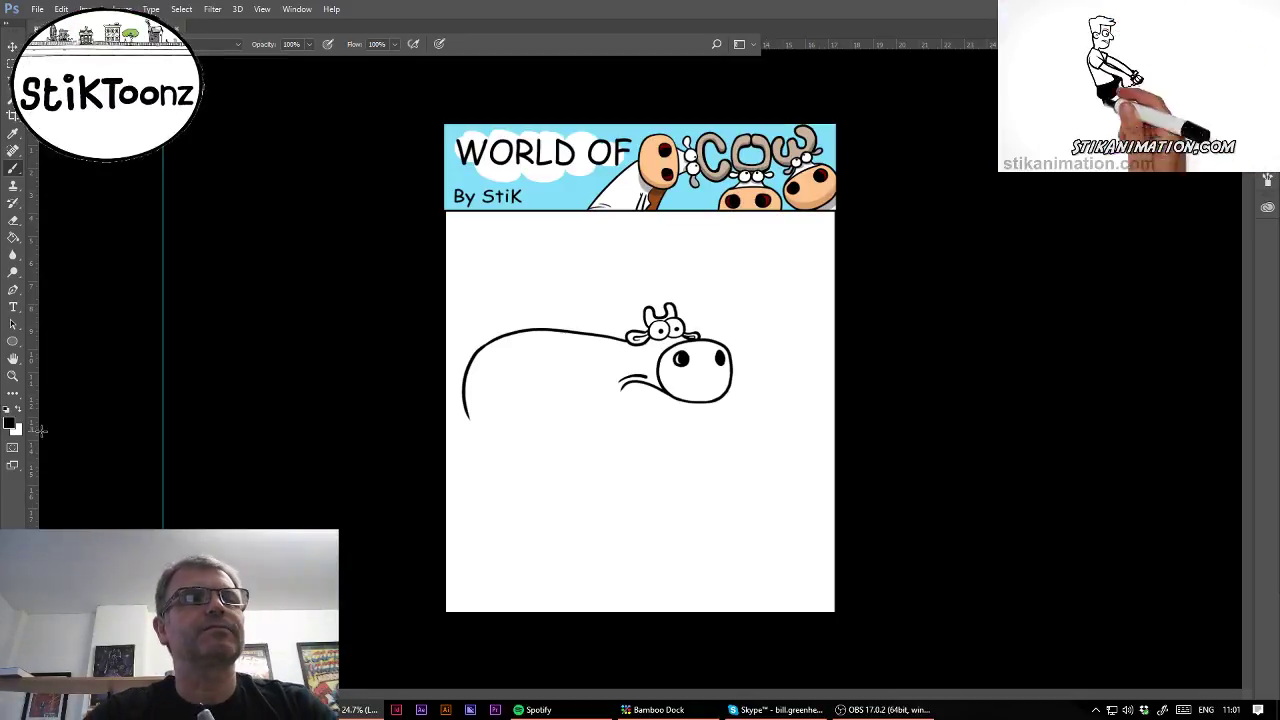
# Extend the hairline down to a round ear with an inner curl and close off the sideburn with a curved stroke.
pyautogui.click(16, 377)
pyautogui.moveTo(665, 450); pyautogui.dragTo(760, 443)
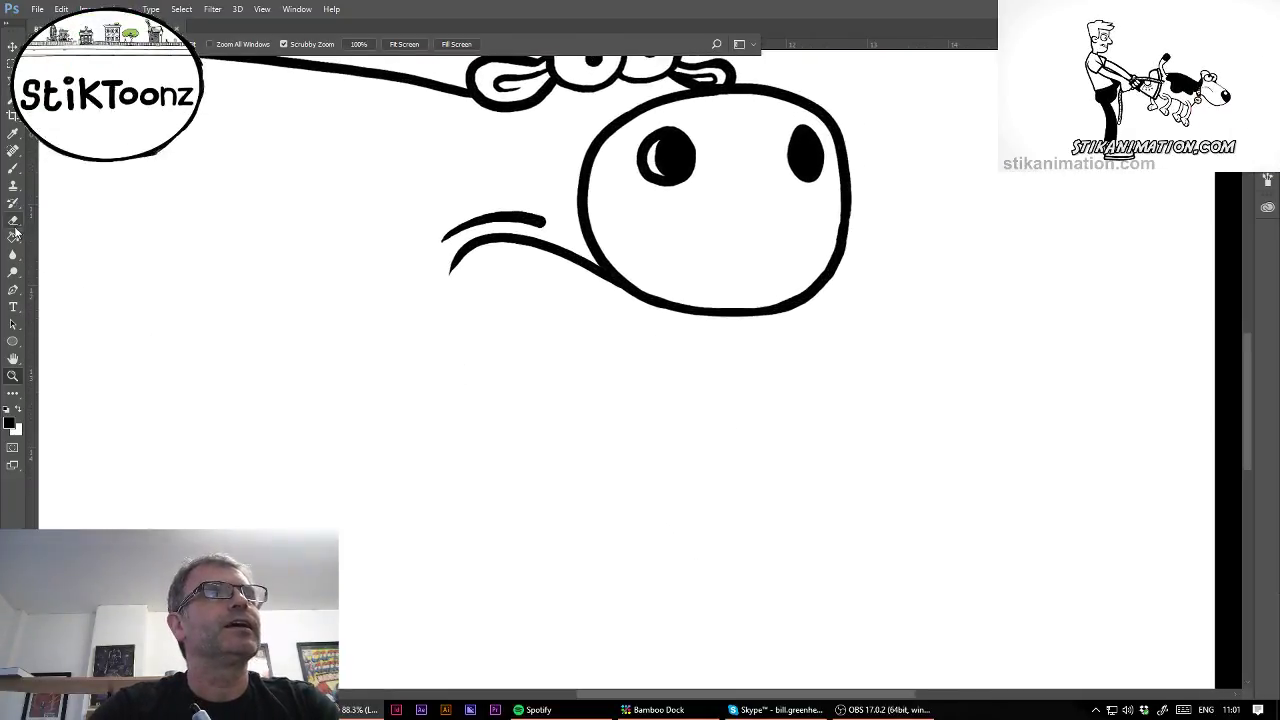
pyautogui.click(13, 170)
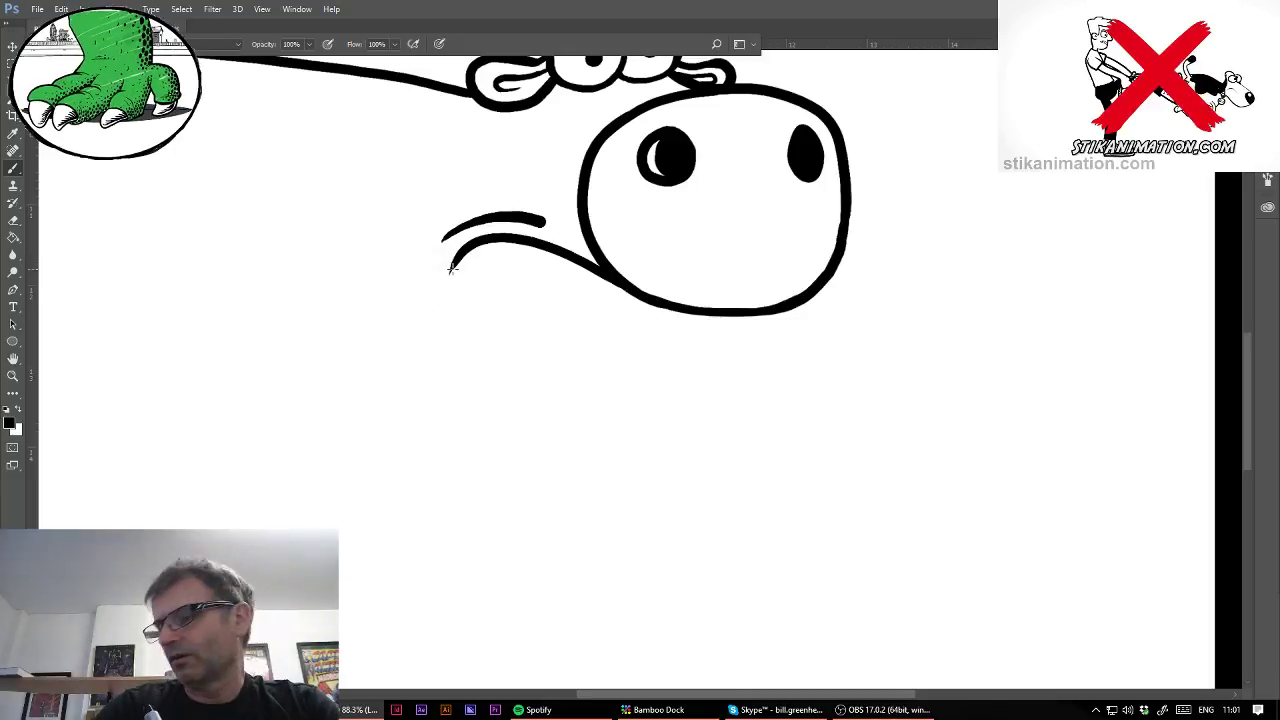
pyautogui.moveTo(451, 268); pyautogui.dragTo(454, 274)
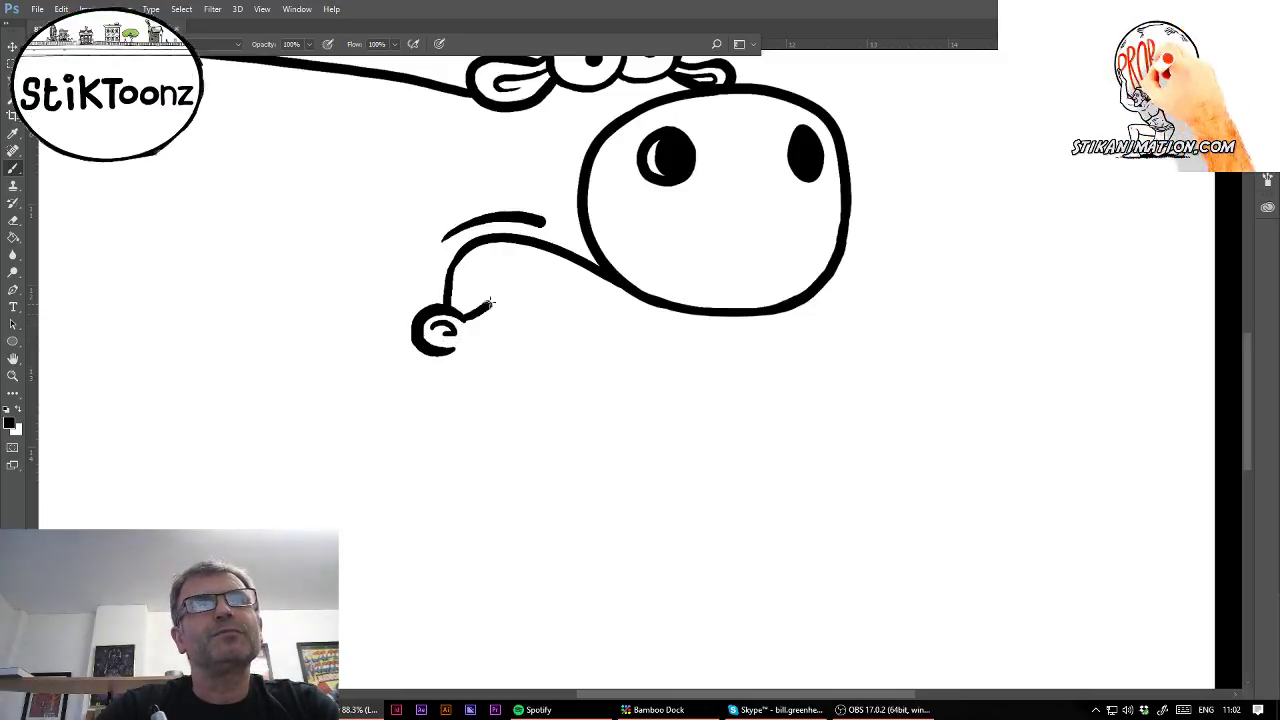
pyautogui.moveTo(490, 301); pyautogui.dragTo(503, 241)
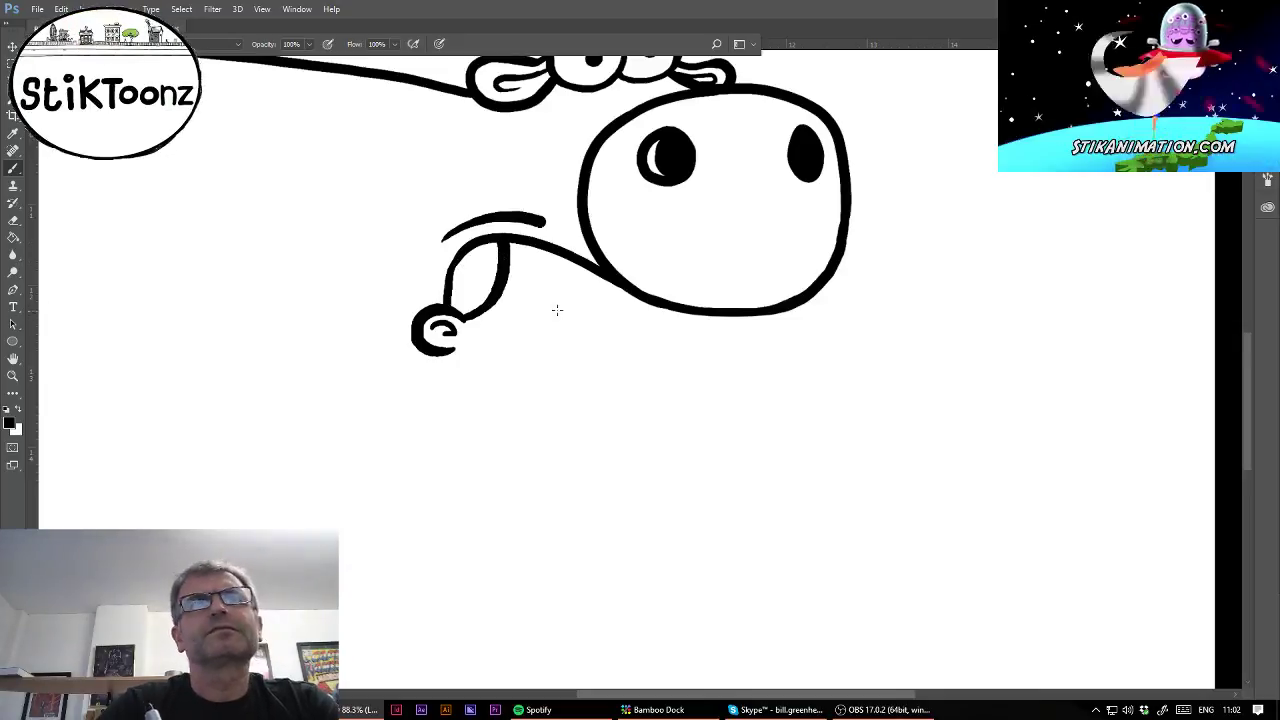
# Draw the man's first round eye beside the sideburn with a small pupil low in its right side.
pyautogui.click(17, 375)
pyautogui.moveTo(597, 336); pyautogui.dragTo(668, 339)
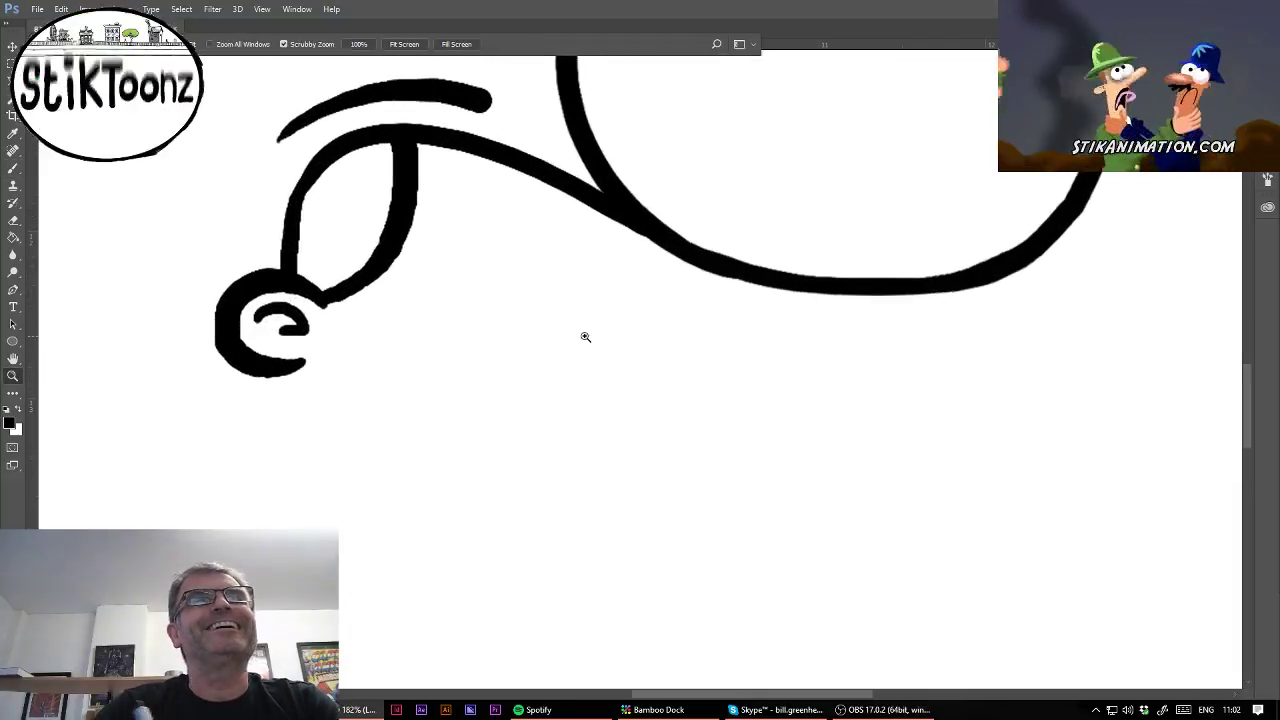
pyautogui.click(13, 167)
pyautogui.moveTo(505, 261); pyautogui.dragTo(440, 258)
pyautogui.hotkey('ctrl', 'z')
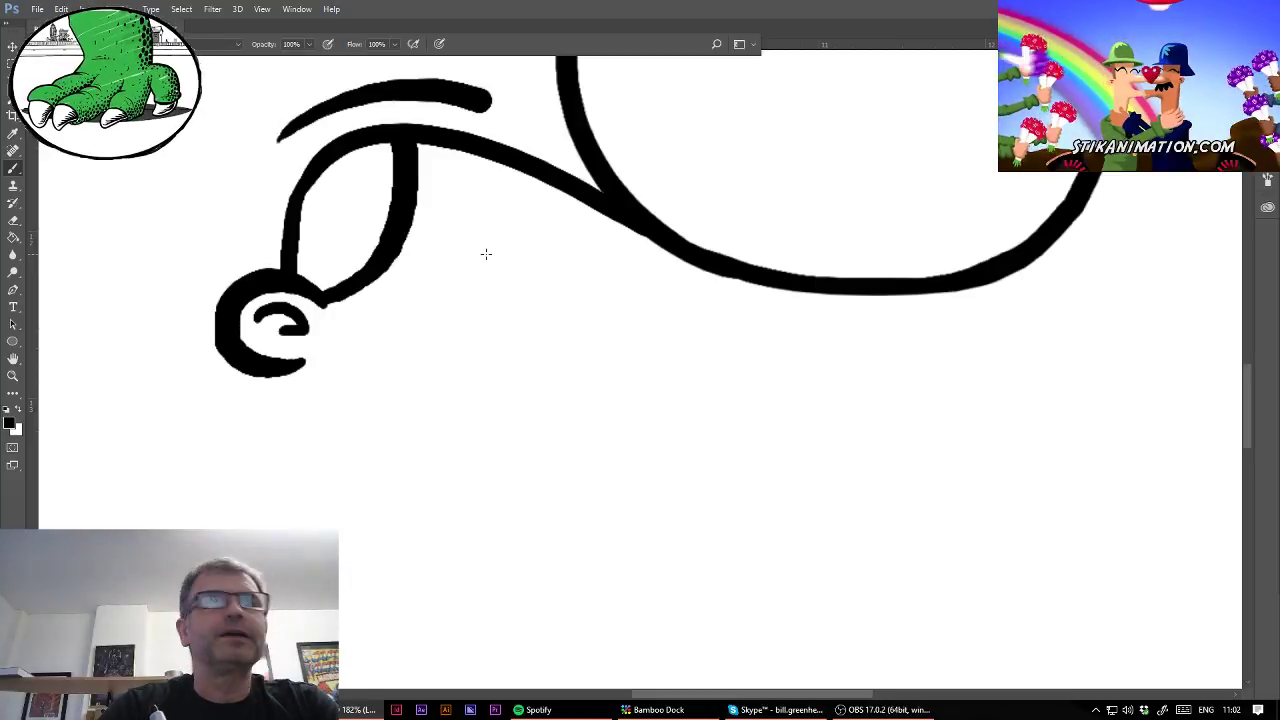
pyautogui.moveTo(510, 230)
pyautogui.mouseDown()
pyautogui.moveTo(477, 221)
pyautogui.moveTo(432, 251)
pyautogui.moveTo(426, 291)
pyautogui.moveTo(444, 324)
pyautogui.moveTo(486, 335)
pyautogui.moveTo(527, 308)
pyautogui.moveTo(531, 259)
pyautogui.moveTo(489, 221)
pyautogui.mouseUp()
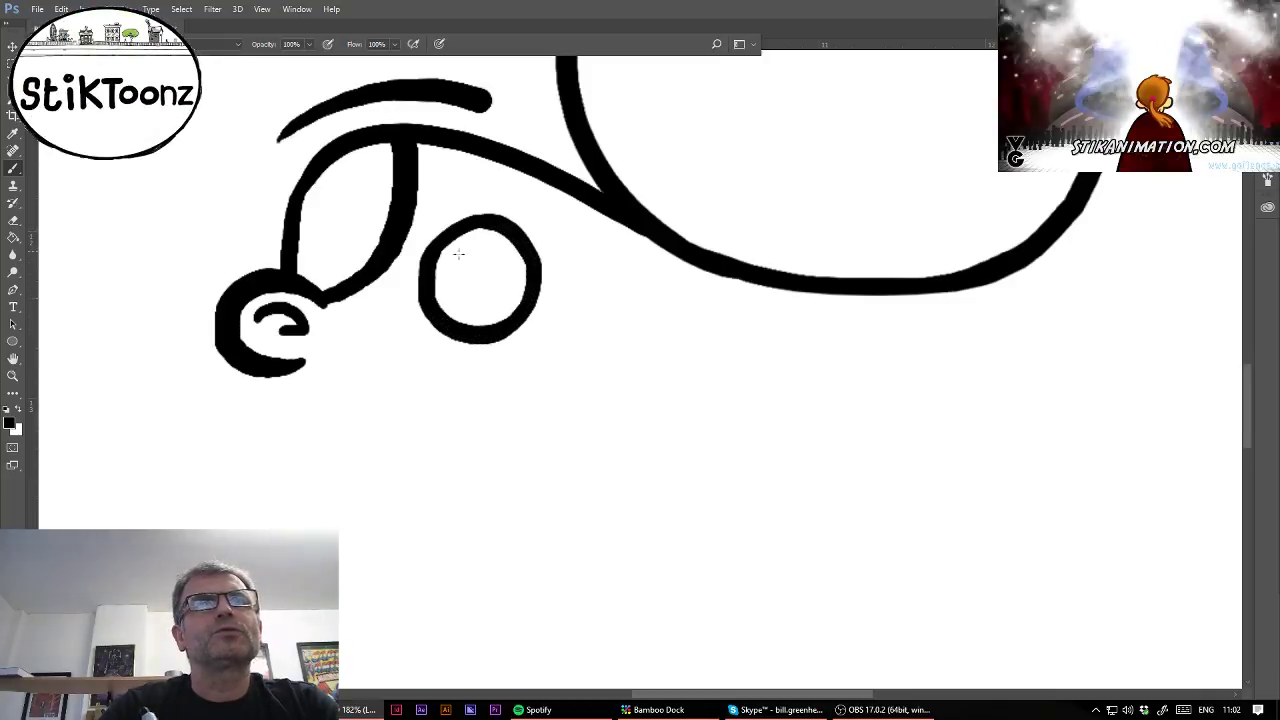
pyautogui.click(499, 304)
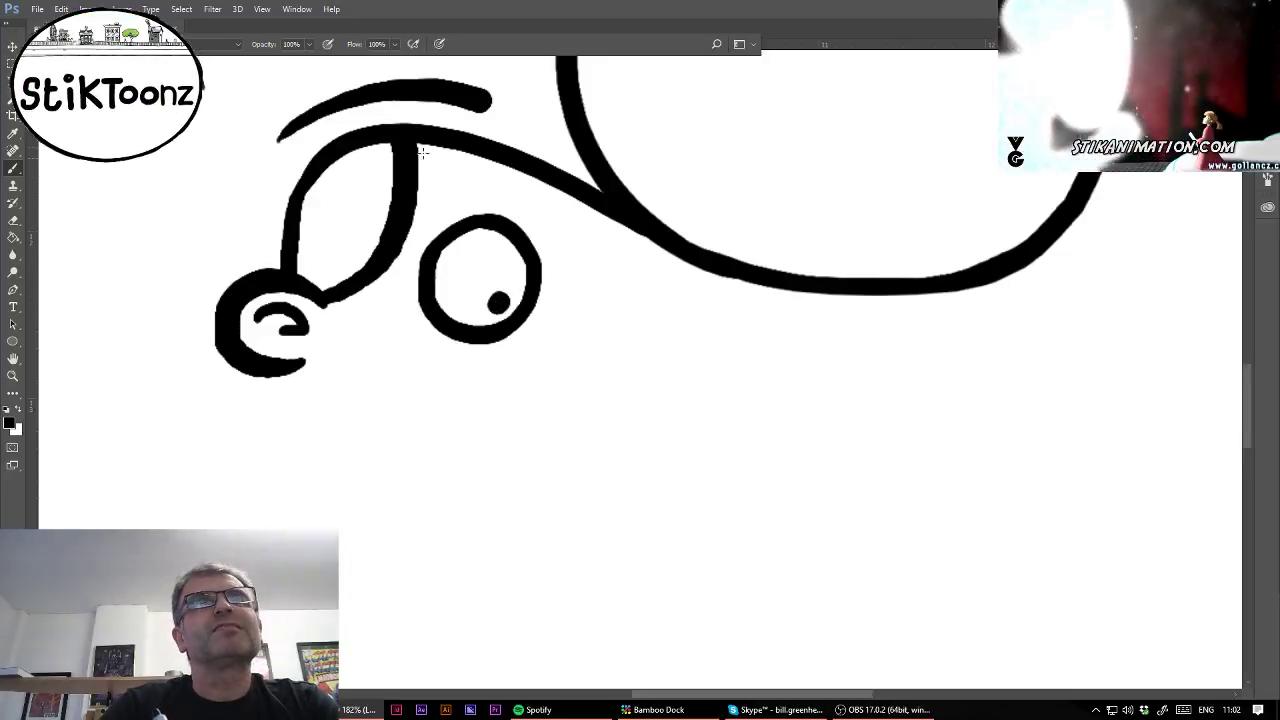
# Draw a curved fringe line from the sideburn to the muzzle and a second overlapping eye with a pupil beneath it.
pyautogui.moveTo(418, 148)
pyautogui.mouseDown()
pyautogui.moveTo(673, 240)
pyautogui.moveTo(582, 245)
pyautogui.moveTo(566, 228)
pyautogui.moveTo(601, 227)
pyautogui.moveTo(565, 219)
pyautogui.moveTo(627, 225)
pyautogui.mouseUp()
pyautogui.moveTo(535, 238)
pyautogui.mouseDown()
pyautogui.moveTo(567, 230)
pyautogui.moveTo(597, 242)
pyautogui.moveTo(617, 302)
pyautogui.moveTo(581, 345)
pyautogui.moveTo(537, 345)
pyautogui.moveTo(510, 327)
pyautogui.mouseUp()
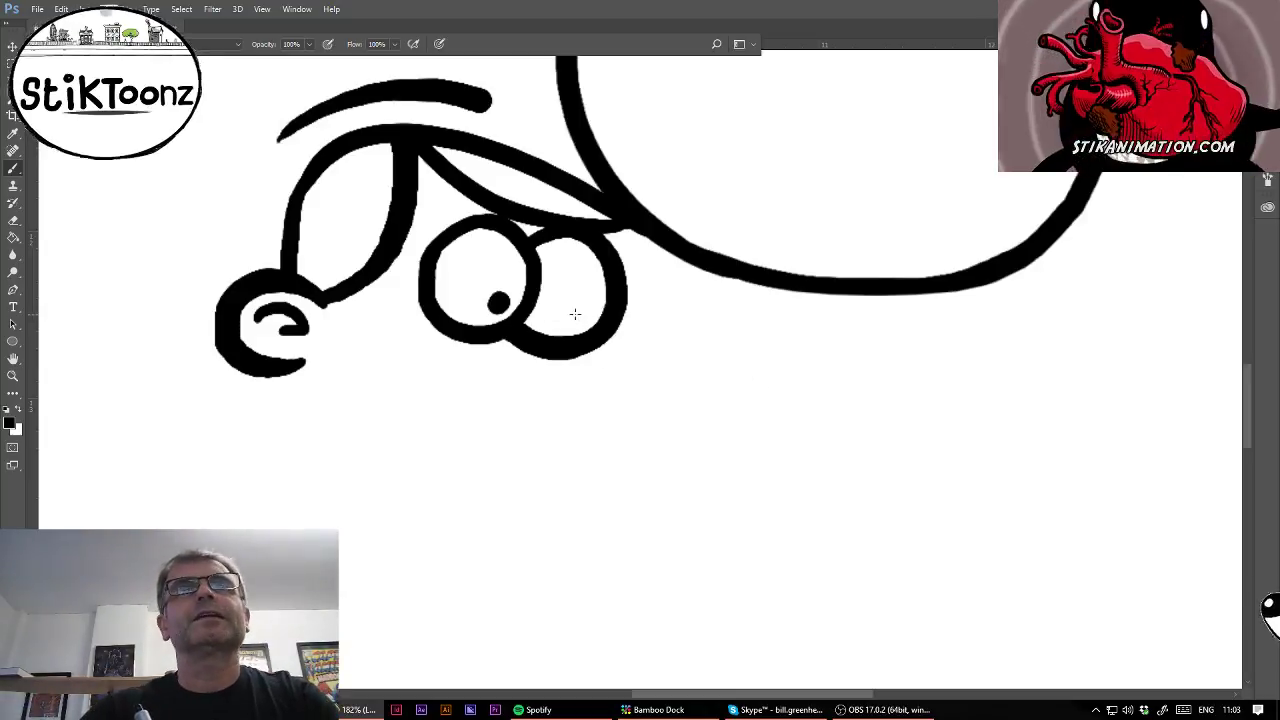
pyautogui.click(565, 311)
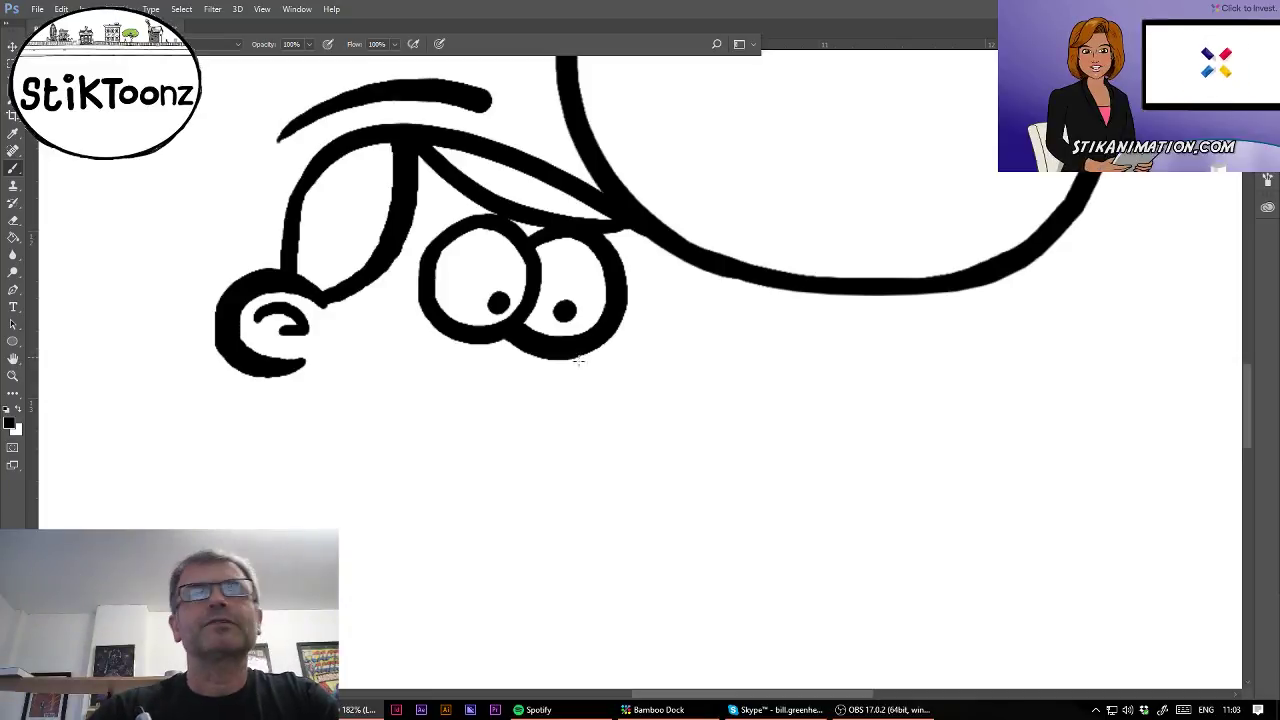
# Draw a large rounded nose hanging below the eyes and erase its blunt inner end into a tapered point.
pyautogui.moveTo(568, 348)
pyautogui.mouseDown()
pyautogui.moveTo(648, 447)
pyautogui.moveTo(627, 490)
pyautogui.moveTo(585, 505)
pyautogui.moveTo(527, 489)
pyautogui.moveTo(442, 414)
pyautogui.moveTo(801, 255)
pyautogui.moveTo(821, 358)
pyautogui.mouseUp()
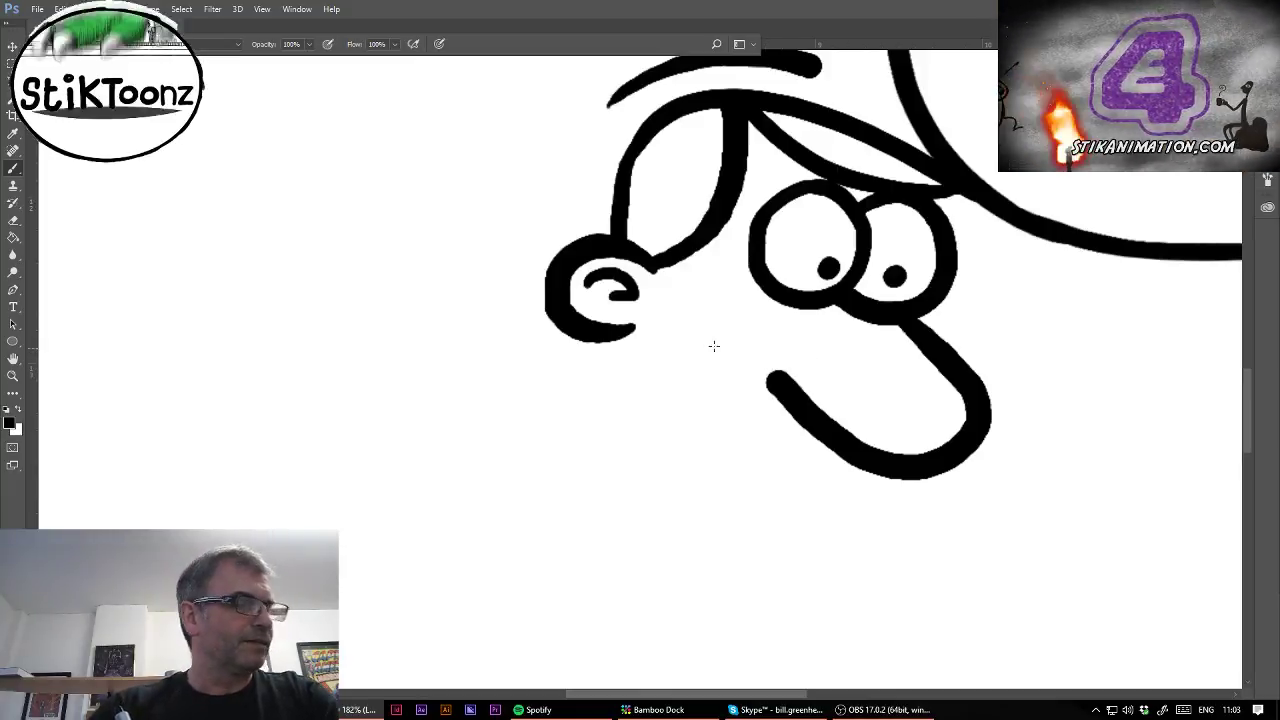
pyautogui.press('e')
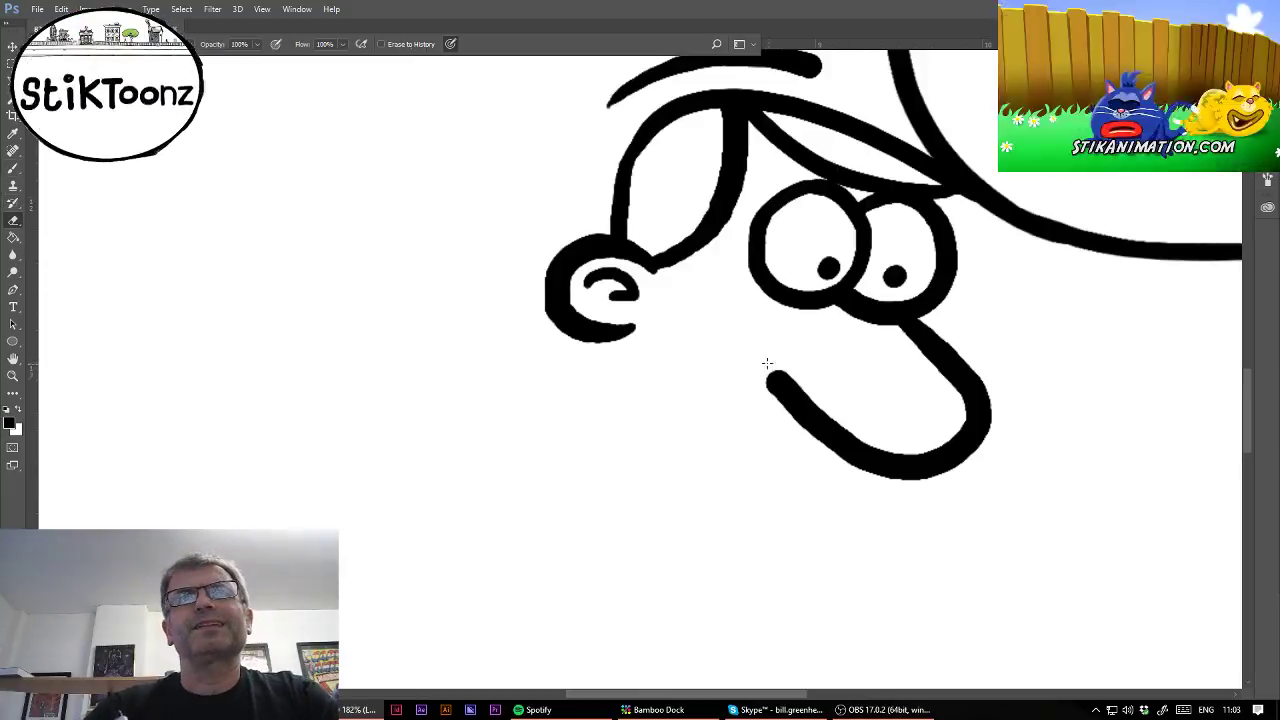
pyautogui.moveTo(766, 363); pyautogui.dragTo(803, 441)
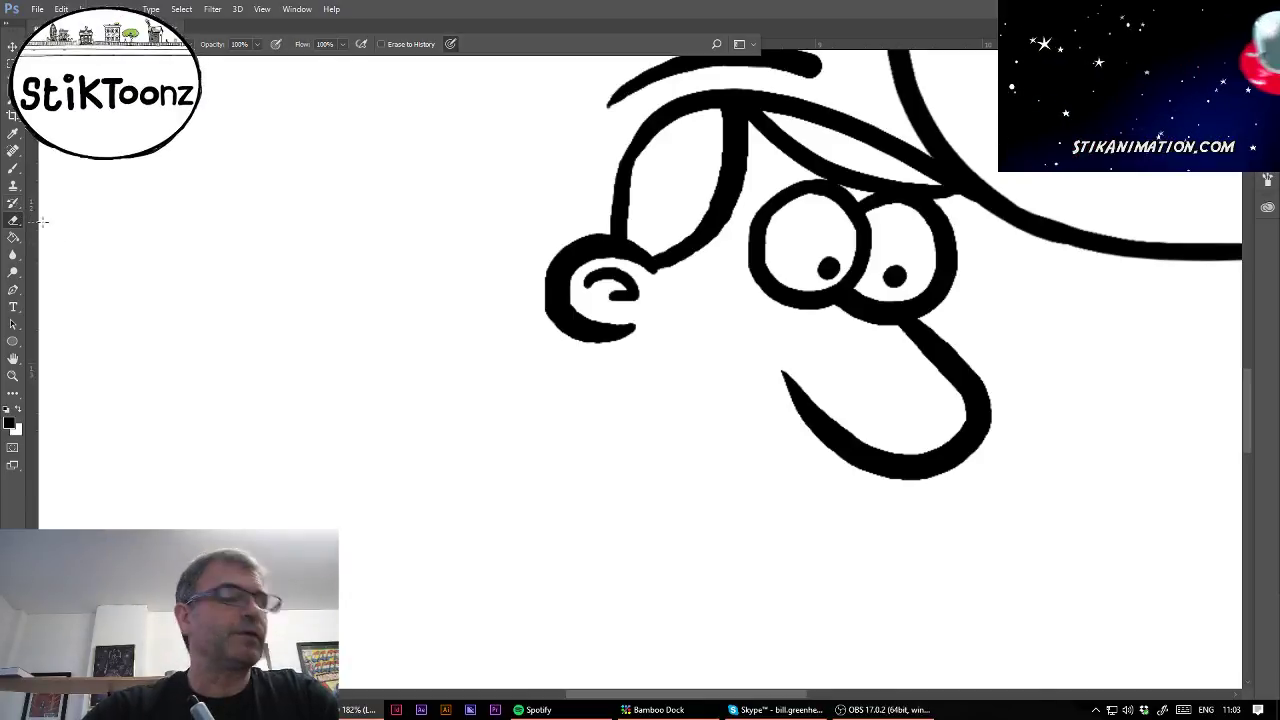
# Draw a small rounded mouth with a central dot under the nose, and a jawline joining it to the ear.
pyautogui.click(14, 169)
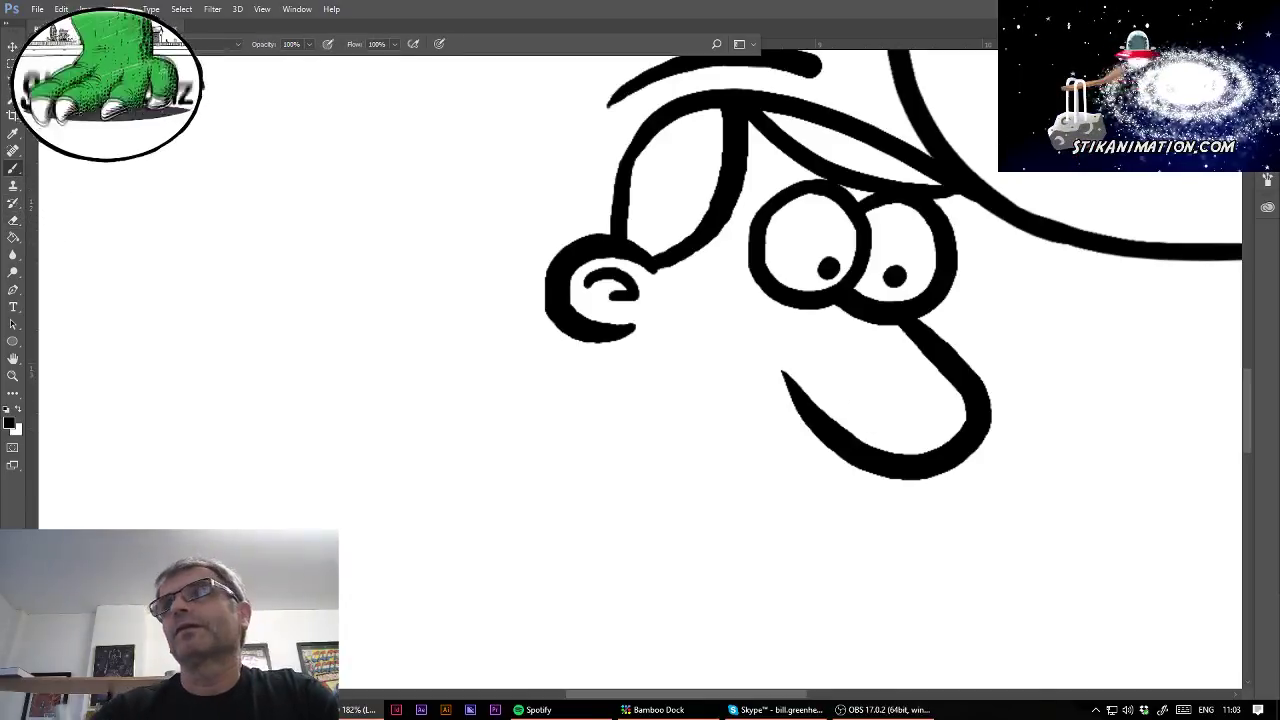
pyautogui.hotkey('ctrl', '-')
pyautogui.hotkey('ctrl', '-')
pyautogui.hotkey('ctrl', '-')
pyautogui.hotkey('ctrl', '-')
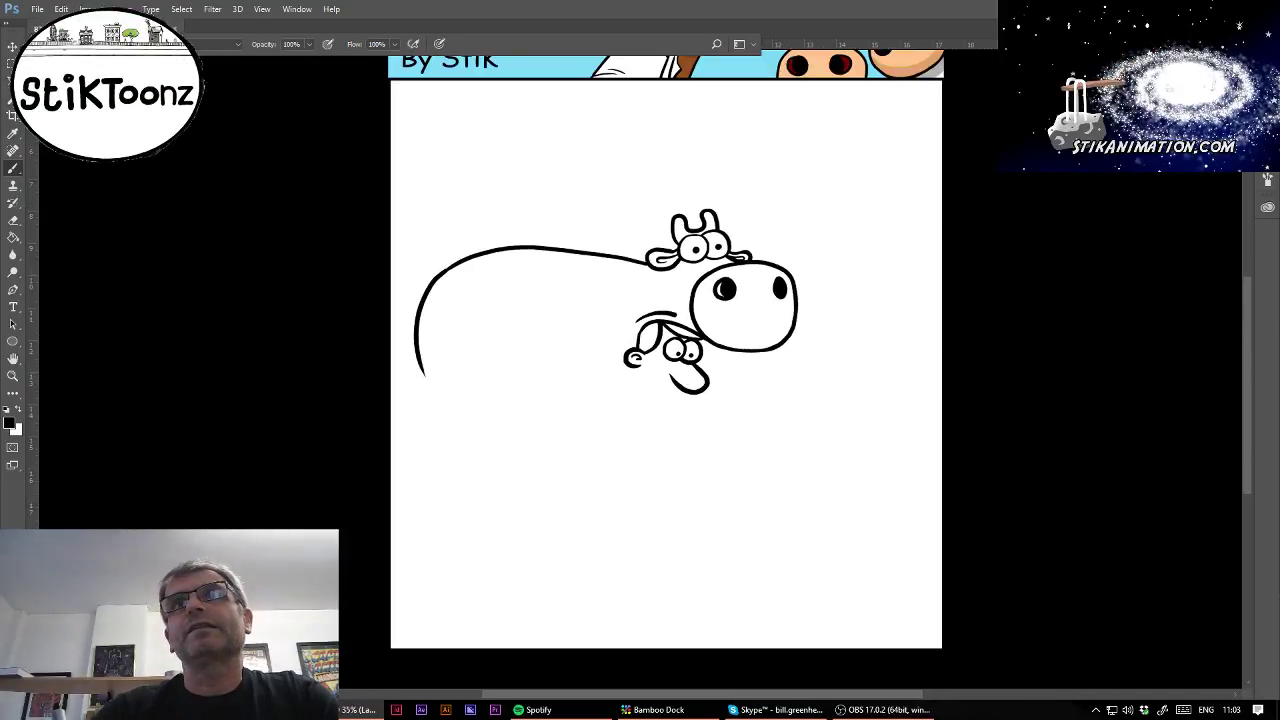
pyautogui.scroll(5, 635, 366)
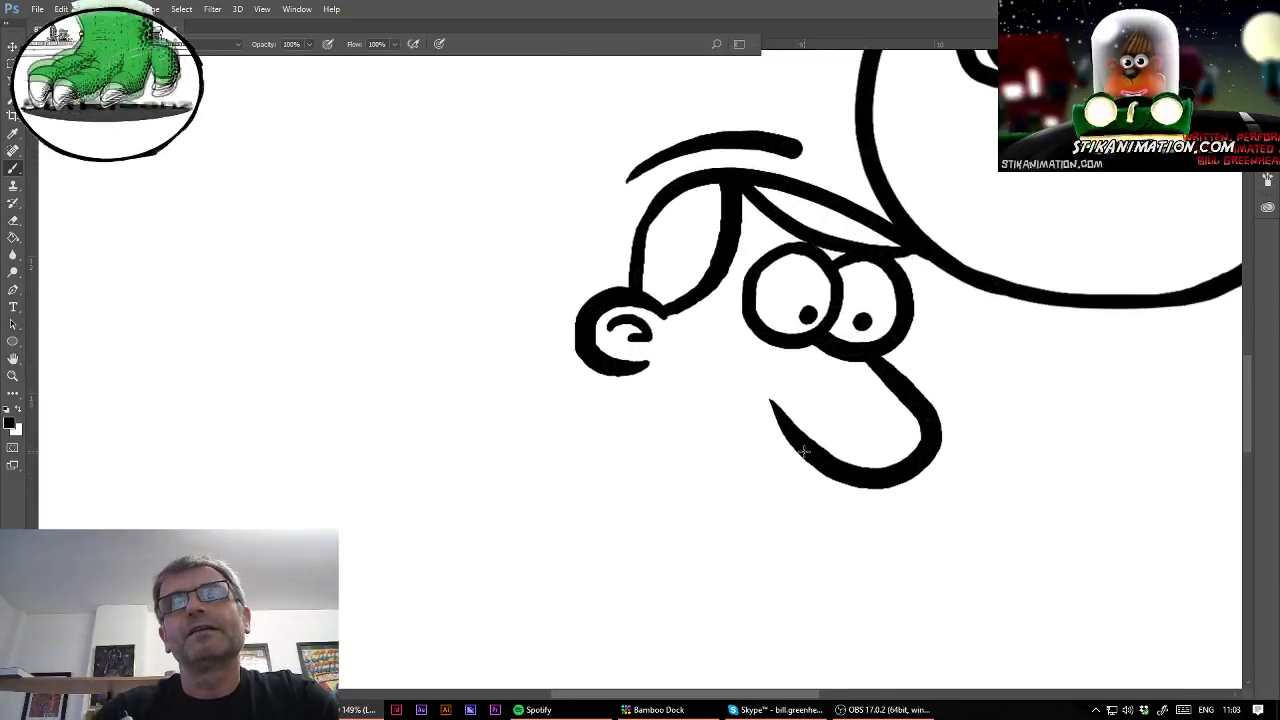
pyautogui.moveTo(803, 451)
pyautogui.mouseDown()
pyautogui.moveTo(812, 488)
pyautogui.moveTo(836, 494)
pyautogui.moveTo(852, 525)
pyautogui.moveTo(849, 546)
pyautogui.moveTo(795, 563)
pyautogui.moveTo(787, 530)
pyautogui.mouseUp()
pyautogui.click(815, 526)
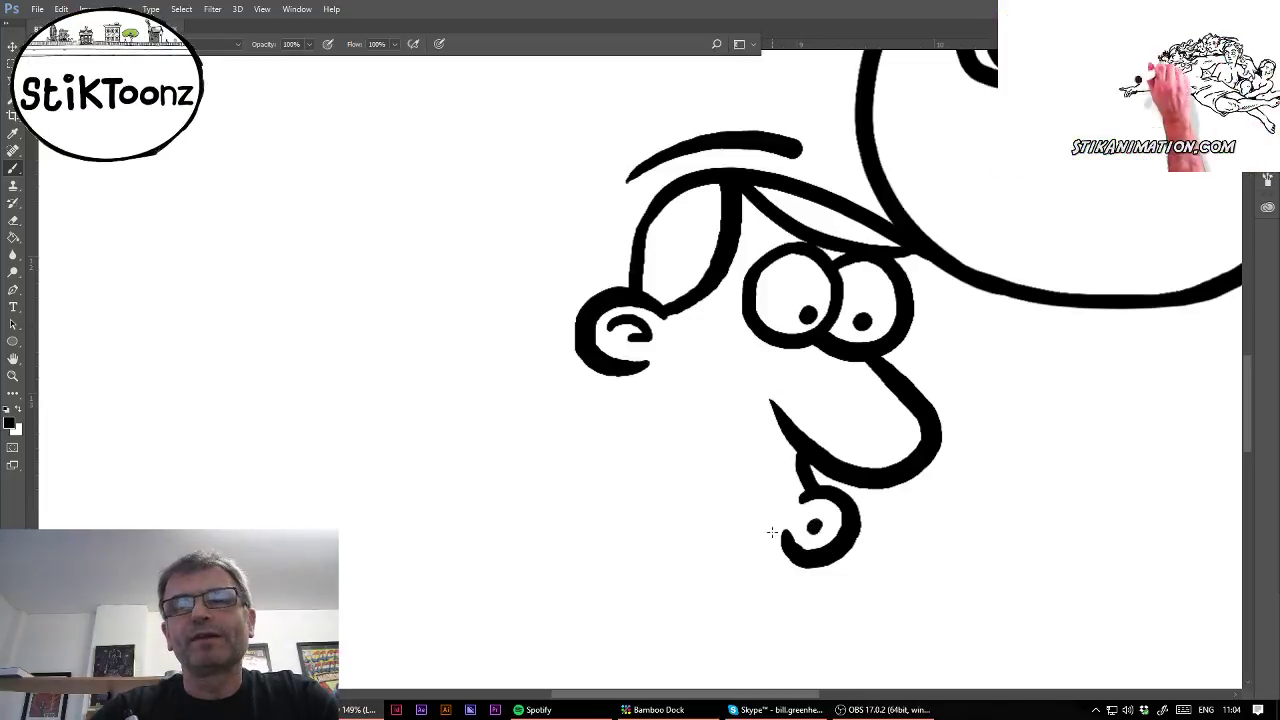
pyautogui.moveTo(754, 524); pyautogui.dragTo(784, 536)
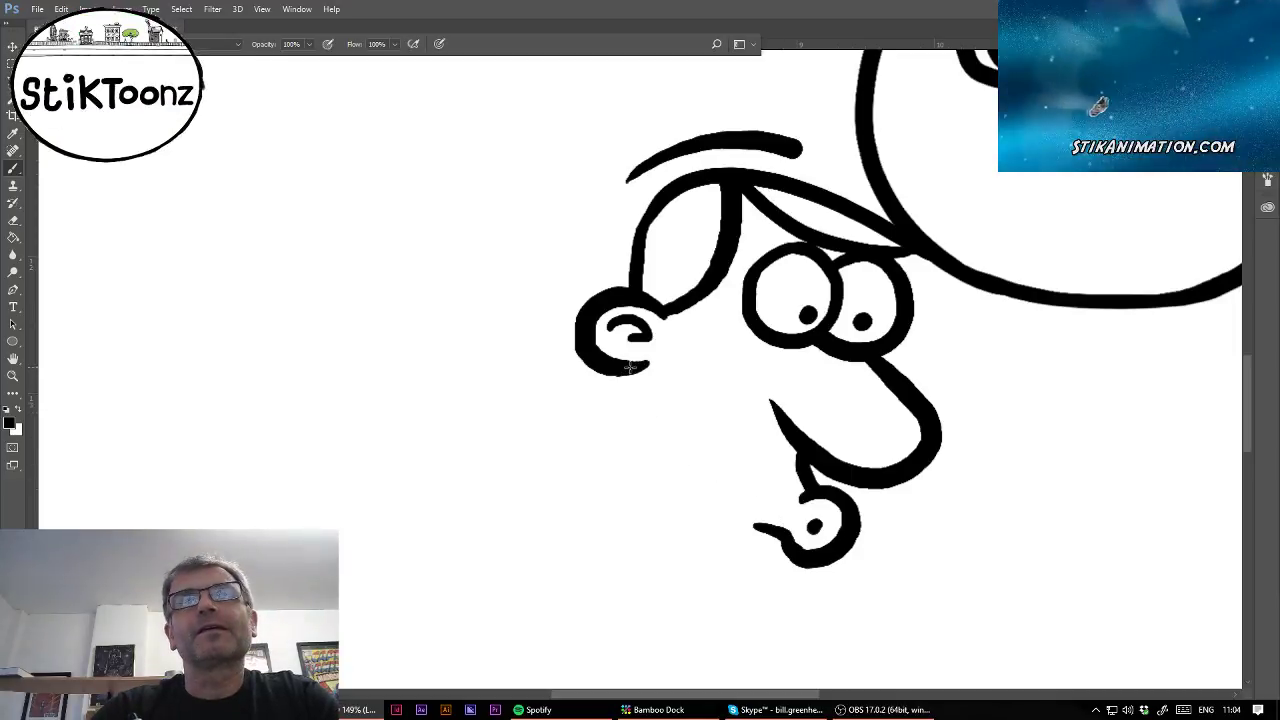
pyautogui.moveTo(630, 364)
pyautogui.mouseDown()
pyautogui.moveTo(628, 475)
pyautogui.moveTo(655, 503)
pyautogui.moveTo(745, 532)
pyautogui.mouseUp()
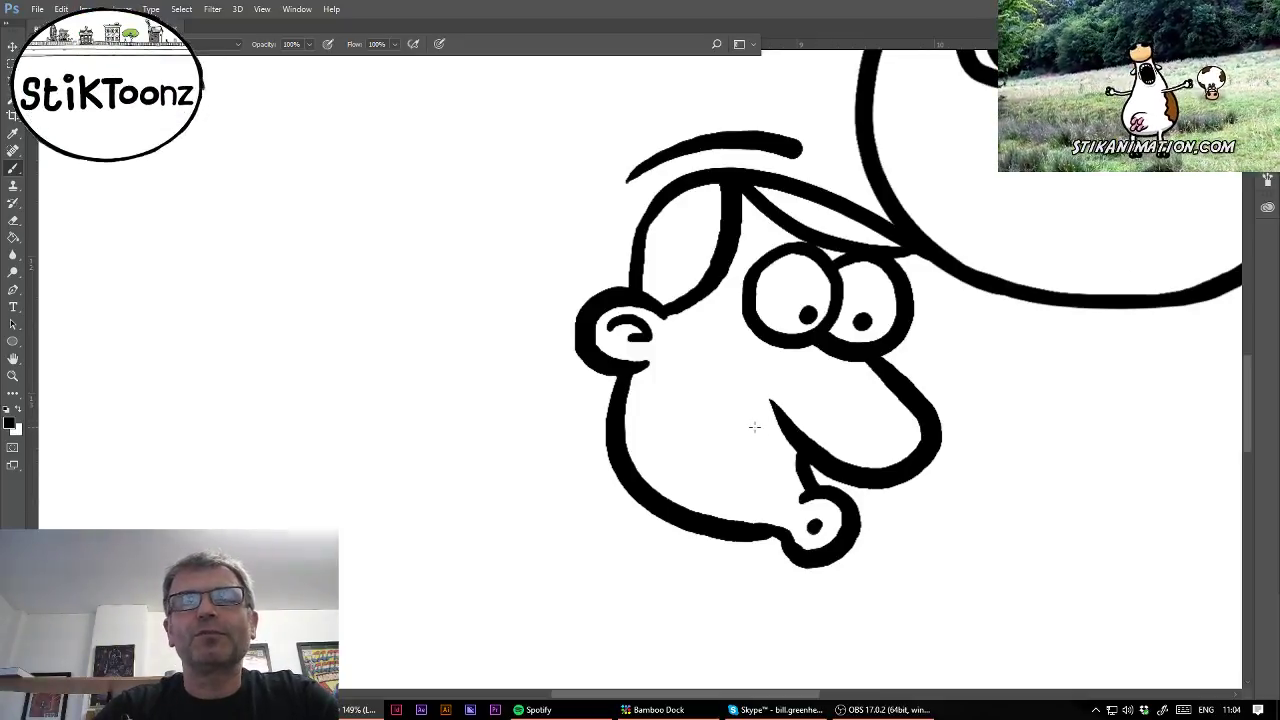
pyautogui.moveTo(740, 410)
pyautogui.mouseDown()
pyautogui.moveTo(781, 497)
pyautogui.moveTo(742, 525)
pyautogui.moveTo(694, 512)
pyautogui.moveTo(707, 540)
pyautogui.mouseUp()
pyautogui.press('ctrl')
pyautogui.hotkey('ctrl', 'alt', 'z')
pyautogui.hotkey('ctrl', 'alt', 'z')
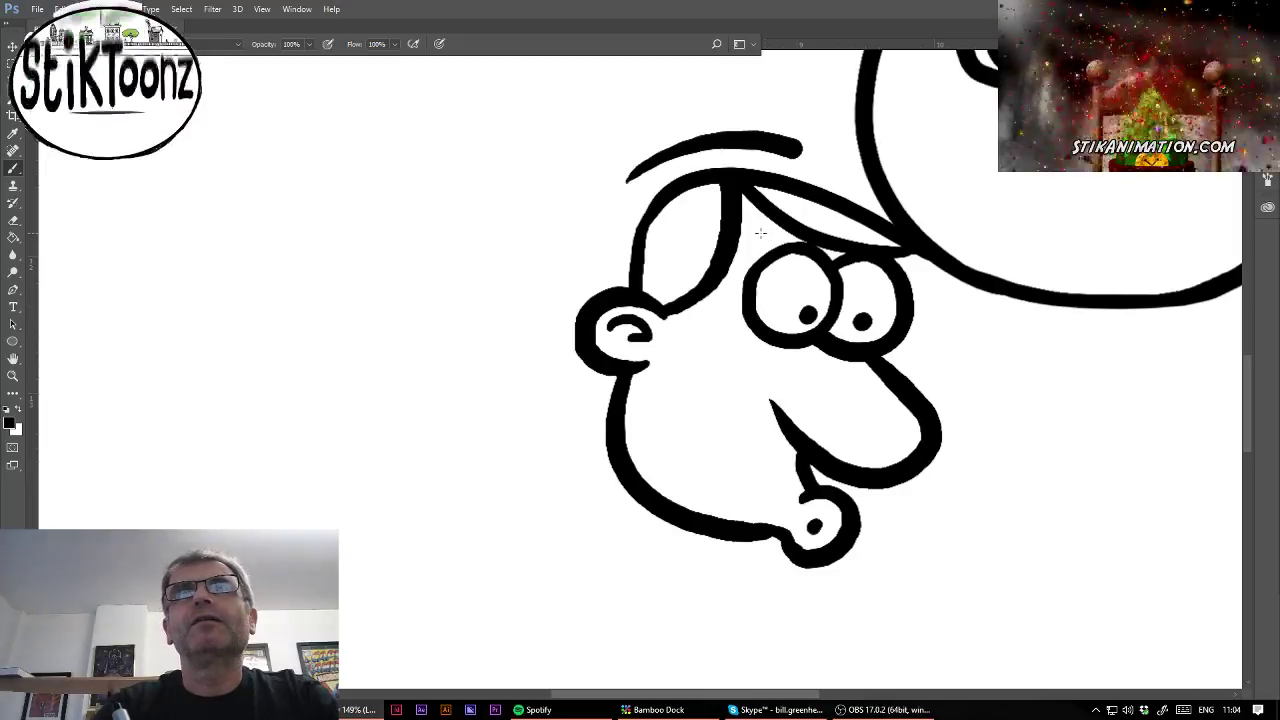
# Draw a short curved eyebrow above the man's first eye, running up to his fringe line.
pyautogui.moveTo(752, 238); pyautogui.dragTo(786, 226)
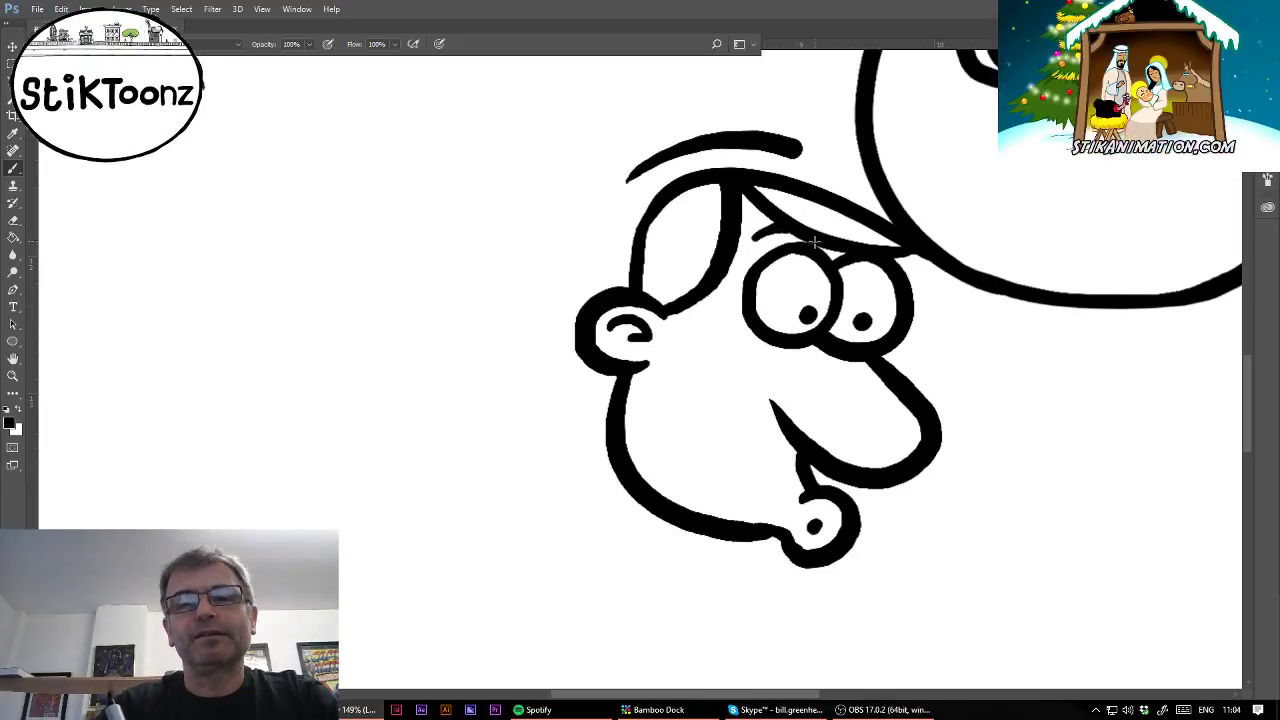
pyautogui.hotkey('ctrl', '0')
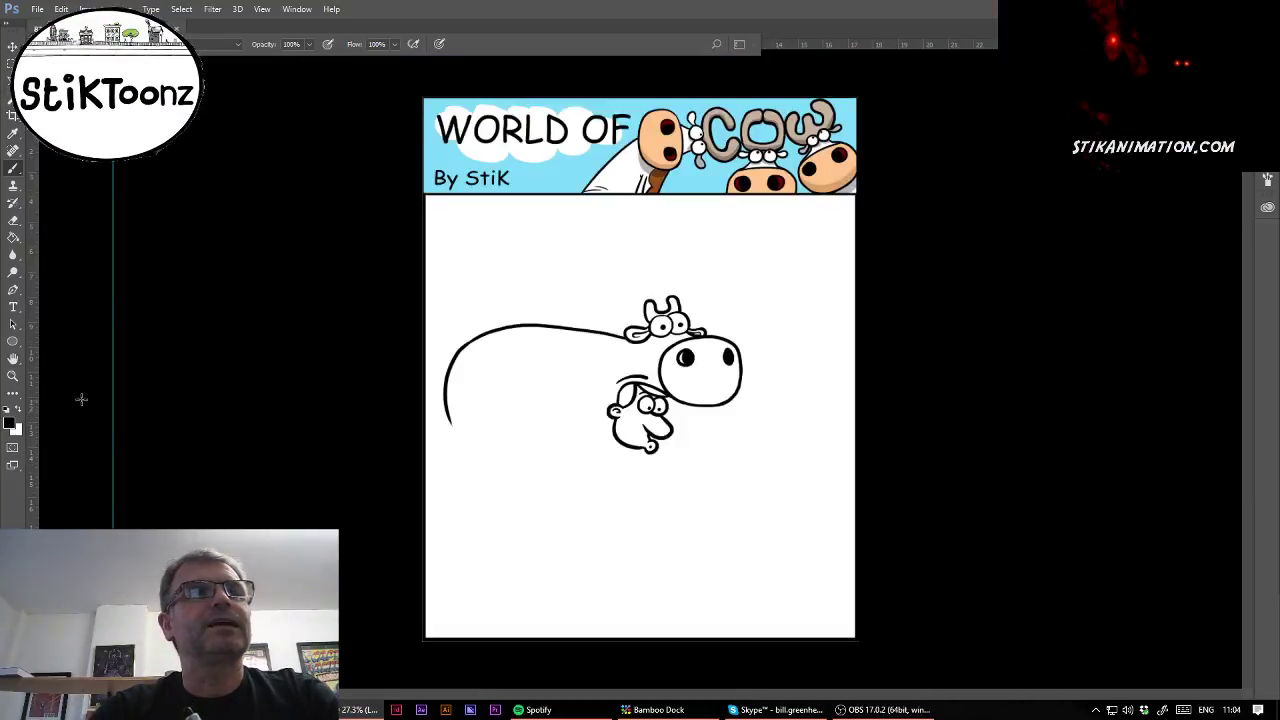
# Draw a wavy patch outline across the cow's upper body, from the rump curve to the back line near the ear.
pyautogui.click(13, 376)
pyautogui.moveTo(511, 399); pyautogui.dragTo(590, 414)
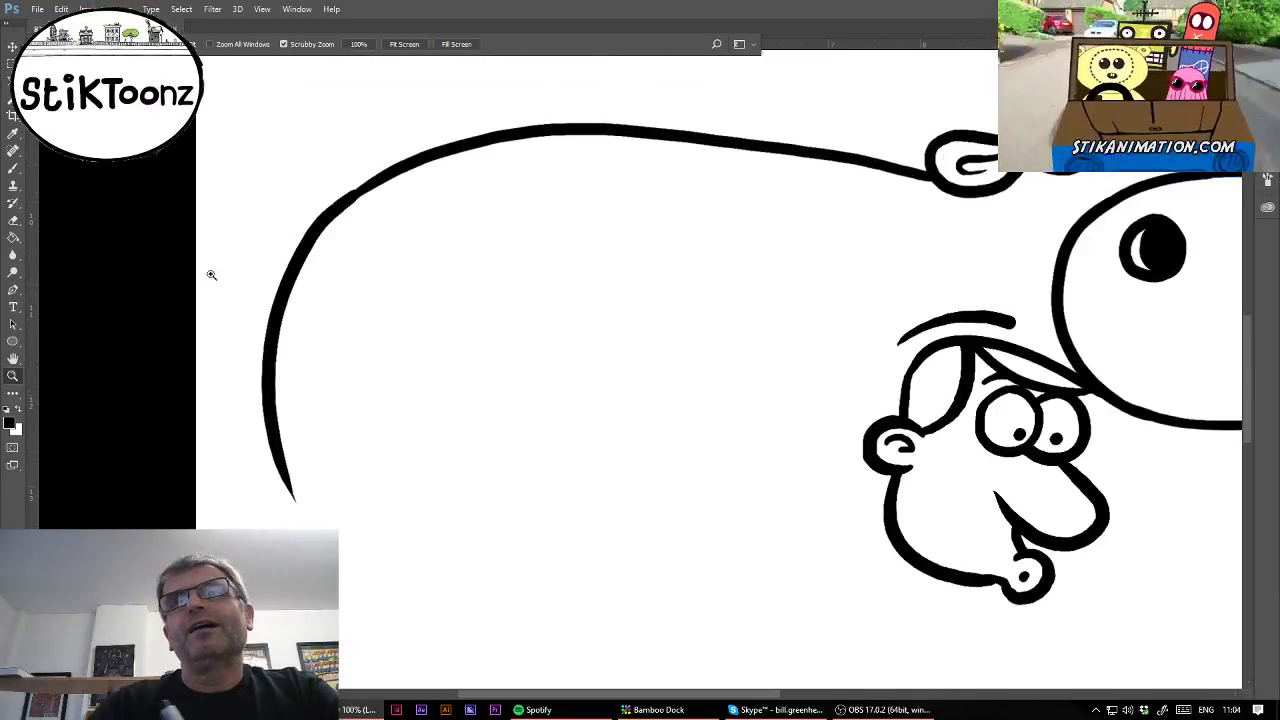
pyautogui.click(13, 170)
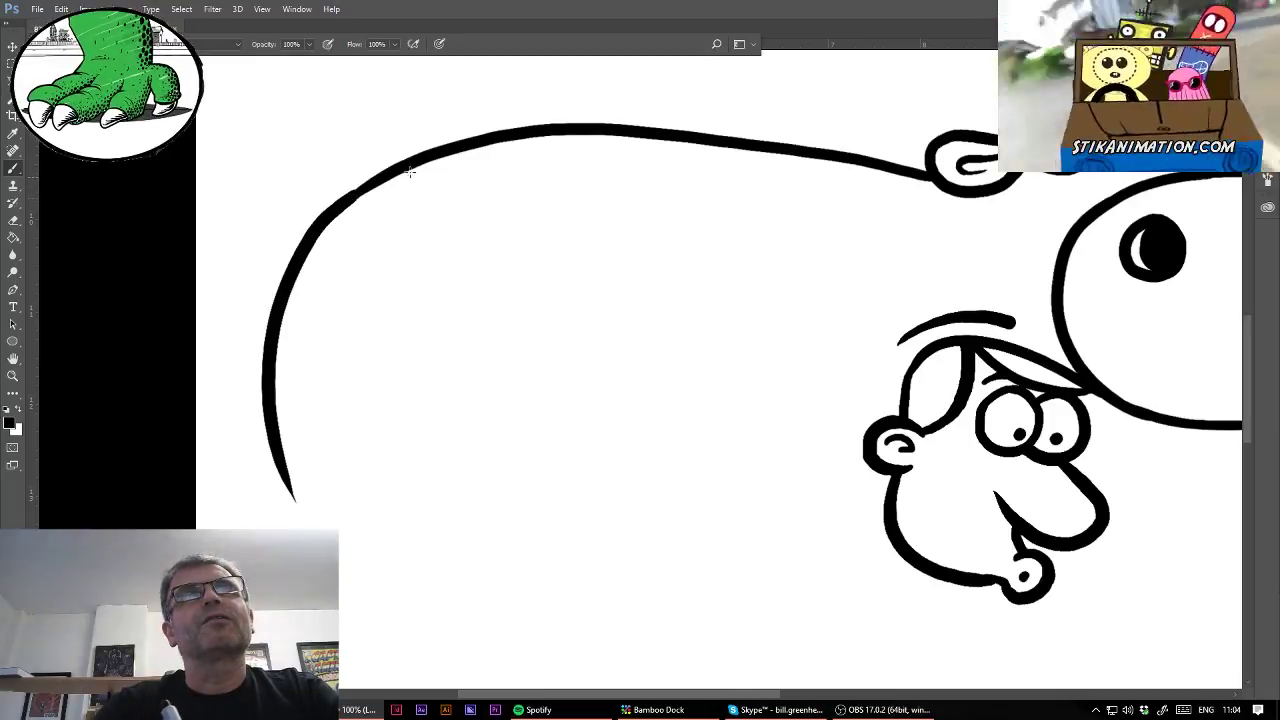
pyautogui.moveTo(390, 172)
pyautogui.mouseDown()
pyautogui.moveTo(376, 312)
pyautogui.moveTo(507, 353)
pyautogui.moveTo(686, 360)
pyautogui.moveTo(780, 272)
pyautogui.moveTo(862, 241)
pyautogui.moveTo(904, 185)
pyautogui.mouseUp()
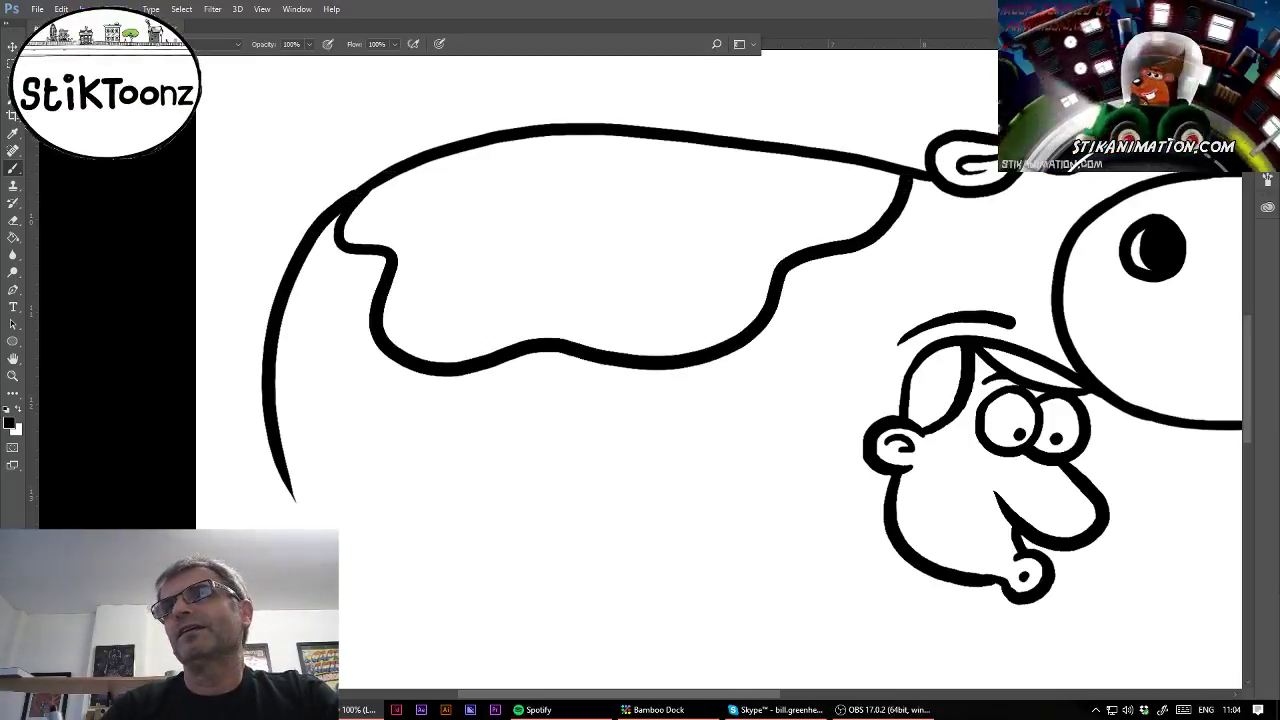
# Draw a short curved line from behind the man's jaw sweeping into the underside of his chin.
pyautogui.hscroll(3, 905, 178)
pyautogui.scroll(-3, 905, 178)
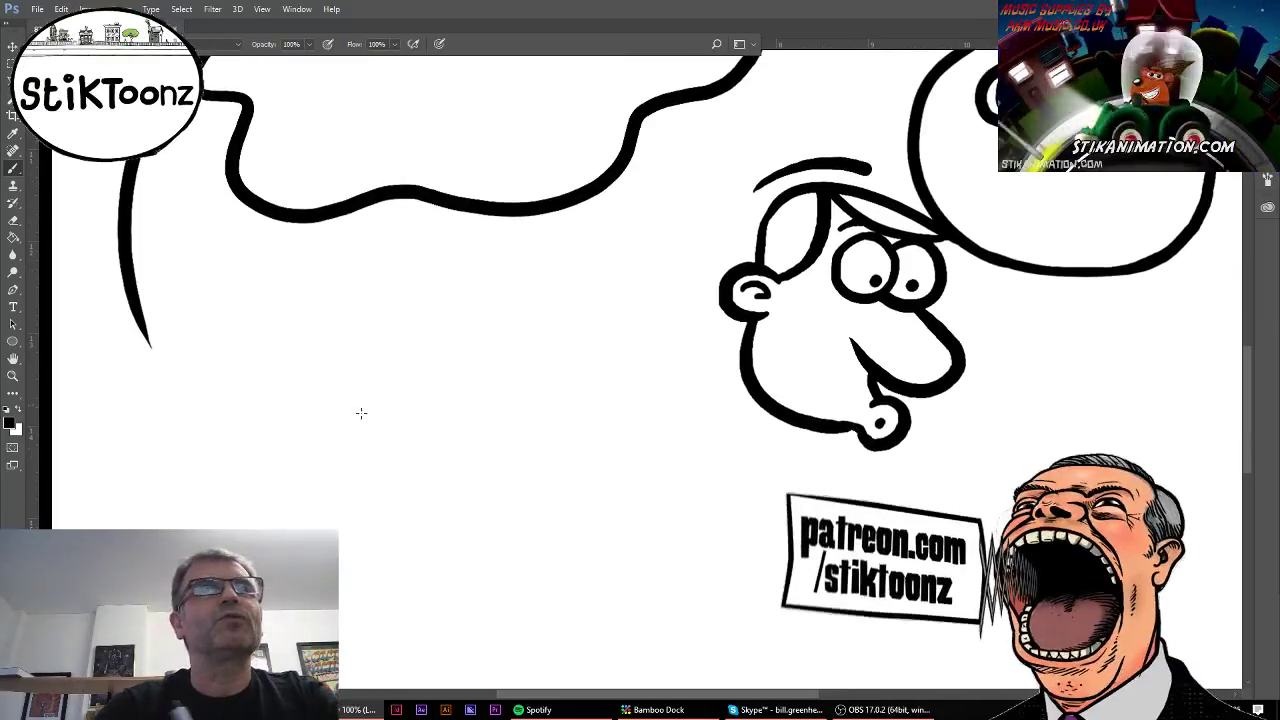
pyautogui.scroll(-2, 636, 304)
pyautogui.hscroll(1, 636, 304)
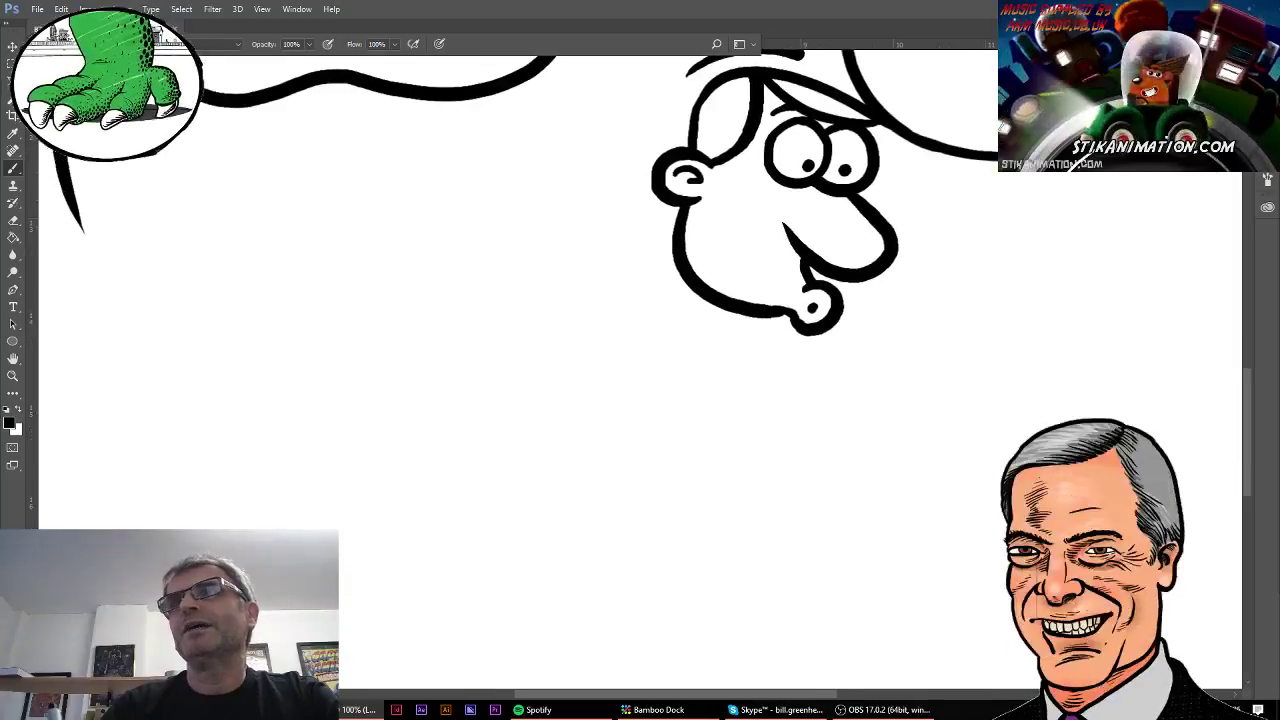
pyautogui.moveTo(622, 256)
pyautogui.mouseDown()
pyautogui.moveTo(651, 287)
pyautogui.moveTo(715, 305)
pyautogui.mouseUp()
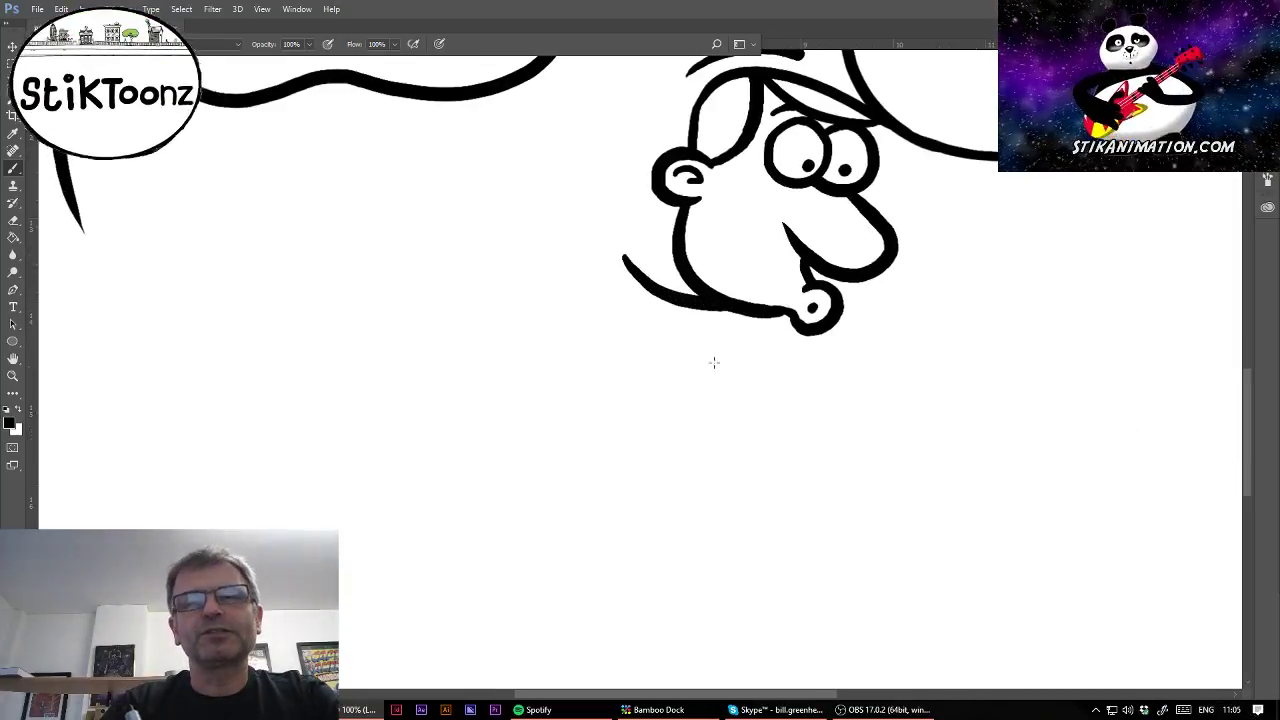
pyautogui.moveTo(700, 300); pyautogui.dragTo(652, 520)
# Draw the cow's belly as a long, sagging curve from near the rump to below the man's jaw.
pyautogui.scroll(-2, 640, 300)
pyautogui.hscroll(-1, 640, 300)
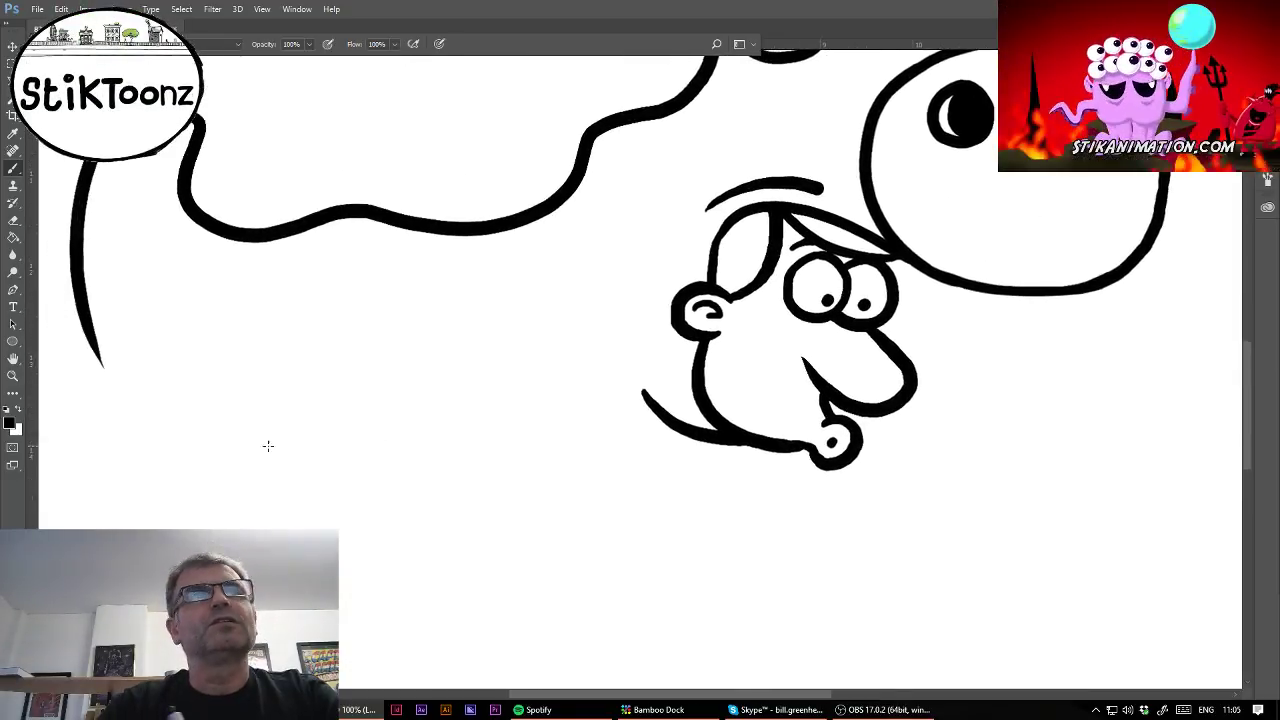
pyautogui.moveTo(156, 421); pyautogui.dragTo(686, 525)
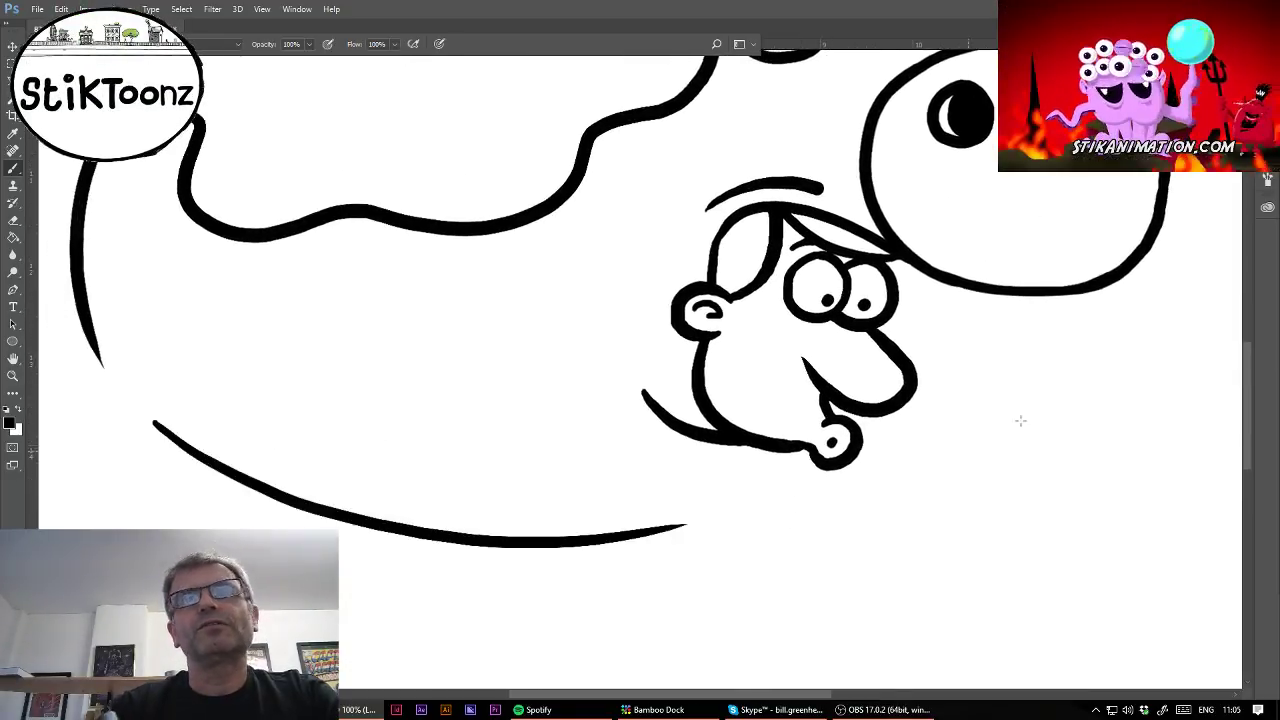
# Draw two near-parallel vertical lines for the cow's front leg, crossing the belly line, redoing strokes until they match.
pyautogui.scroll(-2, 640, 300)
pyautogui.hscroll(1, 640, 300)
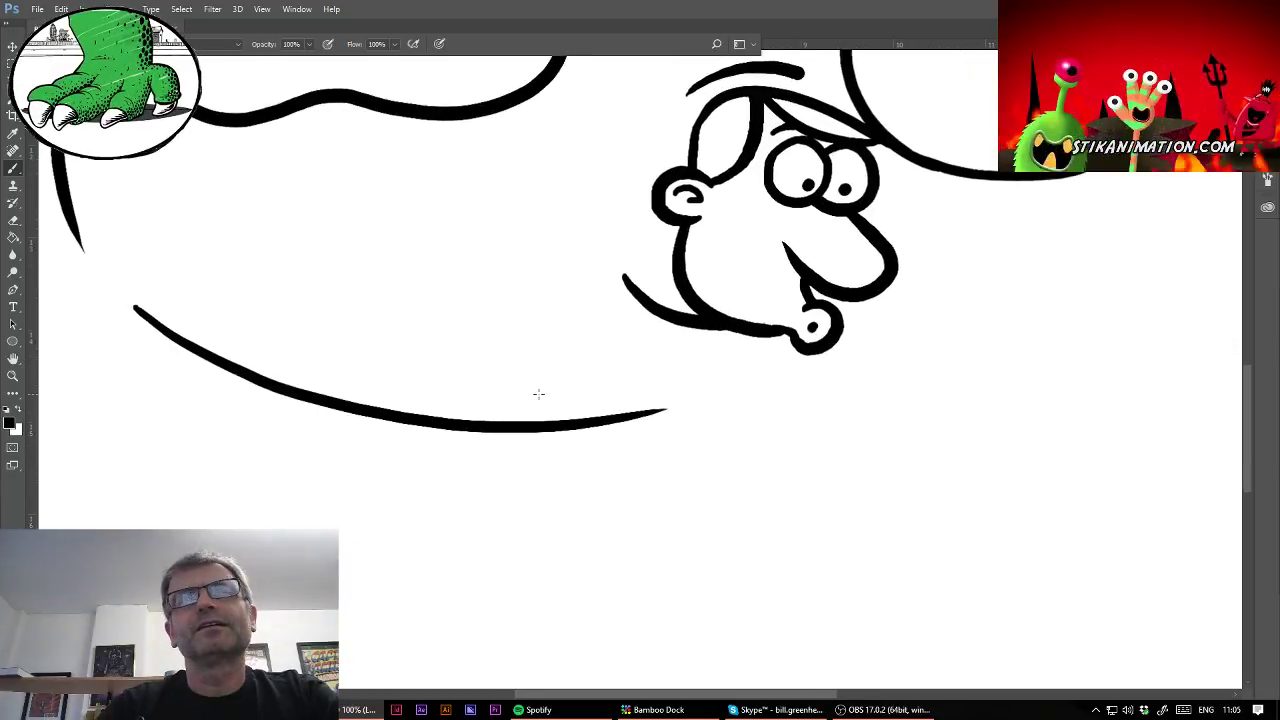
pyautogui.moveTo(538, 392); pyautogui.dragTo(540, 638)
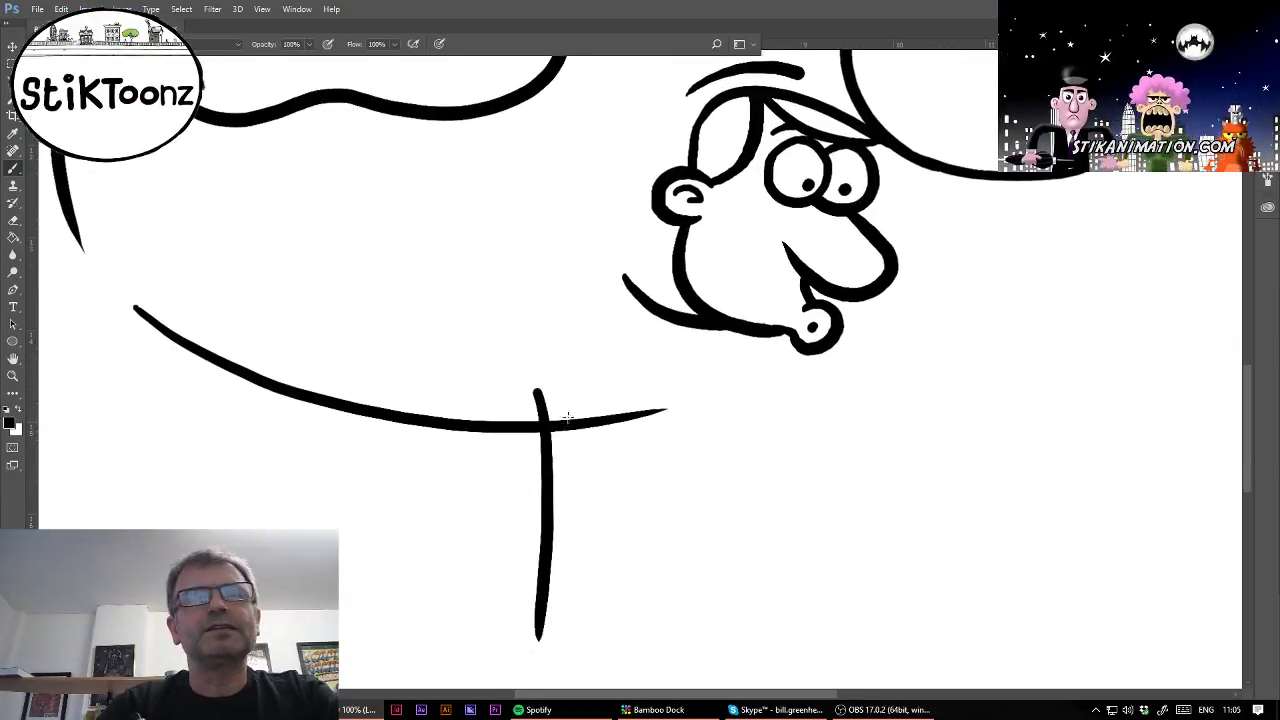
pyautogui.moveTo(567, 385); pyautogui.dragTo(582, 612)
pyautogui.hotkey('ctrl', 'z')
pyautogui.hotkey('ctrl', 'z')
pyautogui.moveTo(572, 402); pyautogui.dragTo(582, 470)
pyautogui.hotkey('ctrl', 'z')
pyautogui.moveTo(567, 380); pyautogui.dragTo(578, 618)
pyautogui.hotkey('ctrl', 'z')
pyautogui.moveTo(563, 380); pyautogui.dragTo(574, 630)
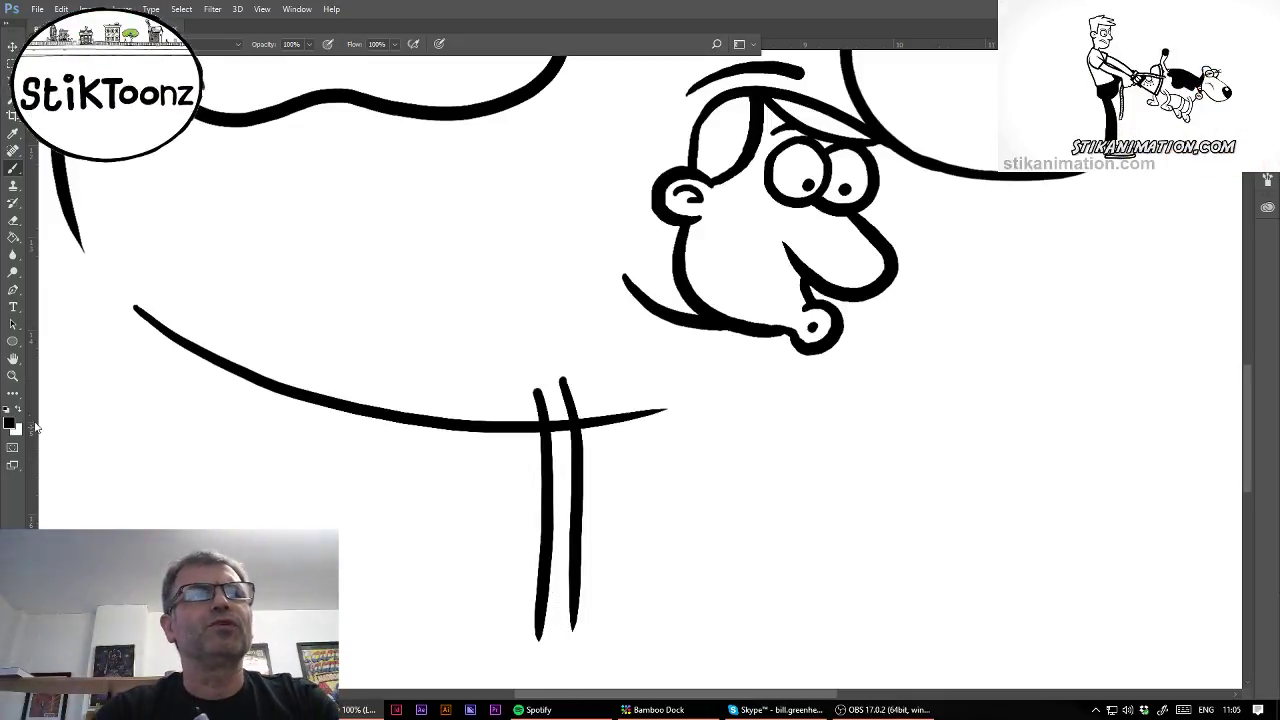
# Erase the belly line between the two leg lines and taper the tops of both leg lines to points.
pyautogui.click(13, 376)
pyautogui.moveTo(577, 413); pyautogui.dragTo(643, 424)
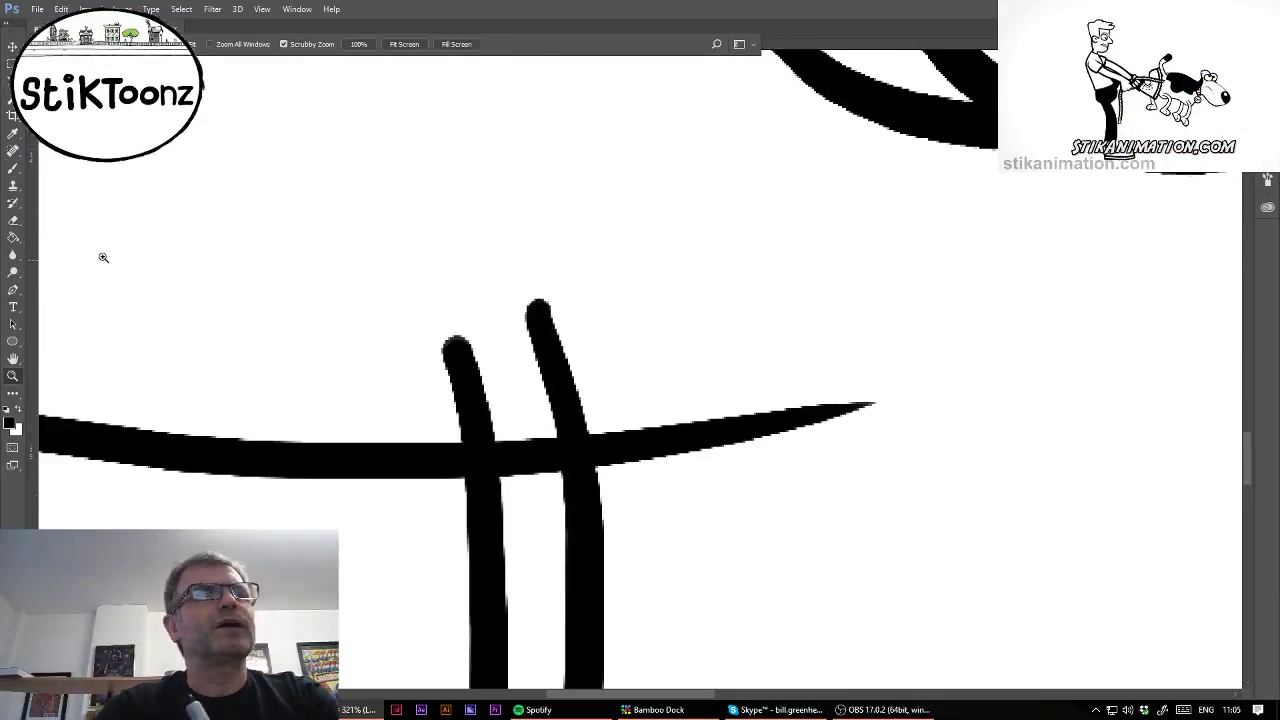
pyautogui.click(13, 220)
pyautogui.moveTo(459, 324); pyautogui.dragTo(488, 376)
pyautogui.moveTo(506, 428); pyautogui.dragTo(518, 476)
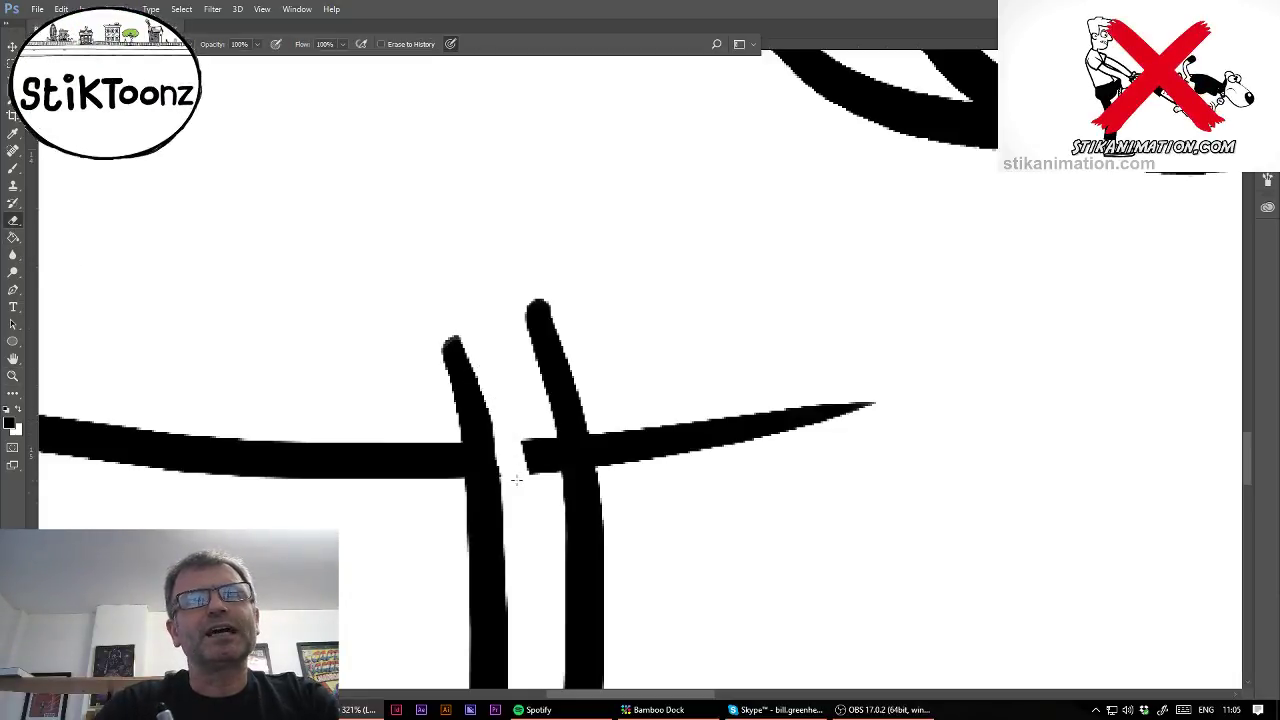
pyautogui.moveTo(533, 316)
pyautogui.mouseDown()
pyautogui.moveTo(549, 468)
pyautogui.moveTo(520, 455)
pyautogui.mouseUp()
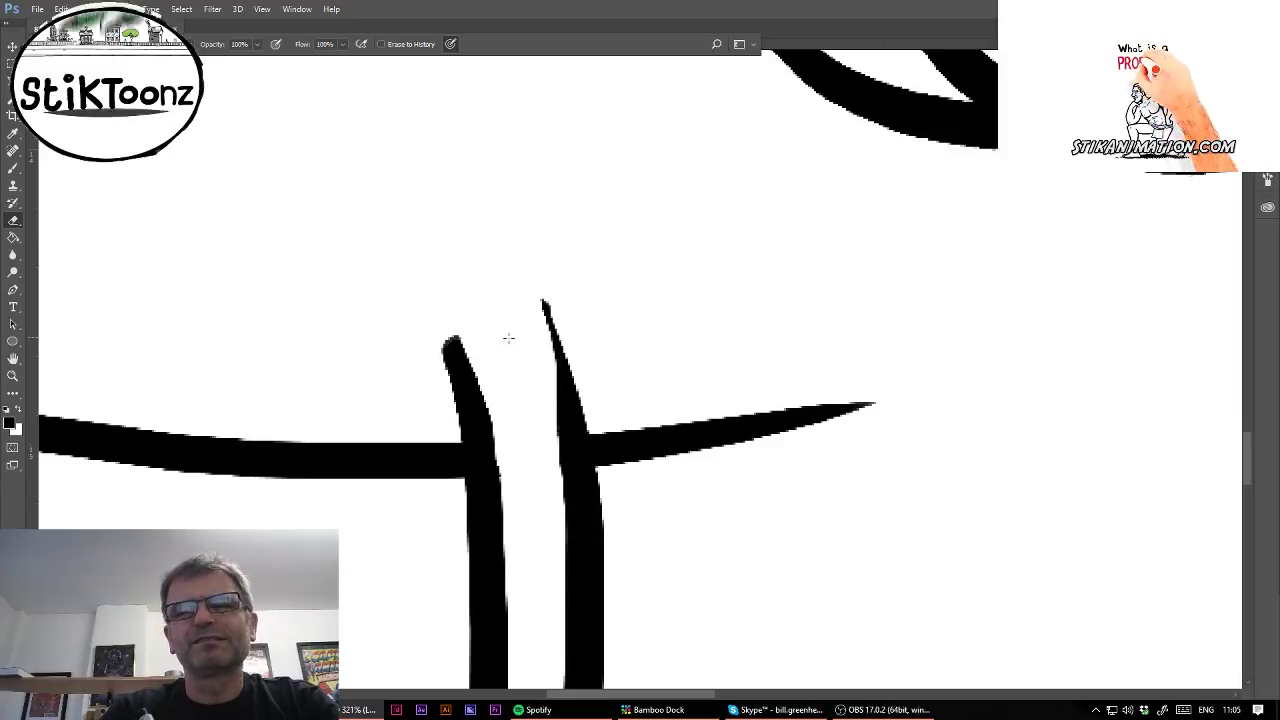
pyautogui.moveTo(544, 366); pyautogui.dragTo(554, 456)
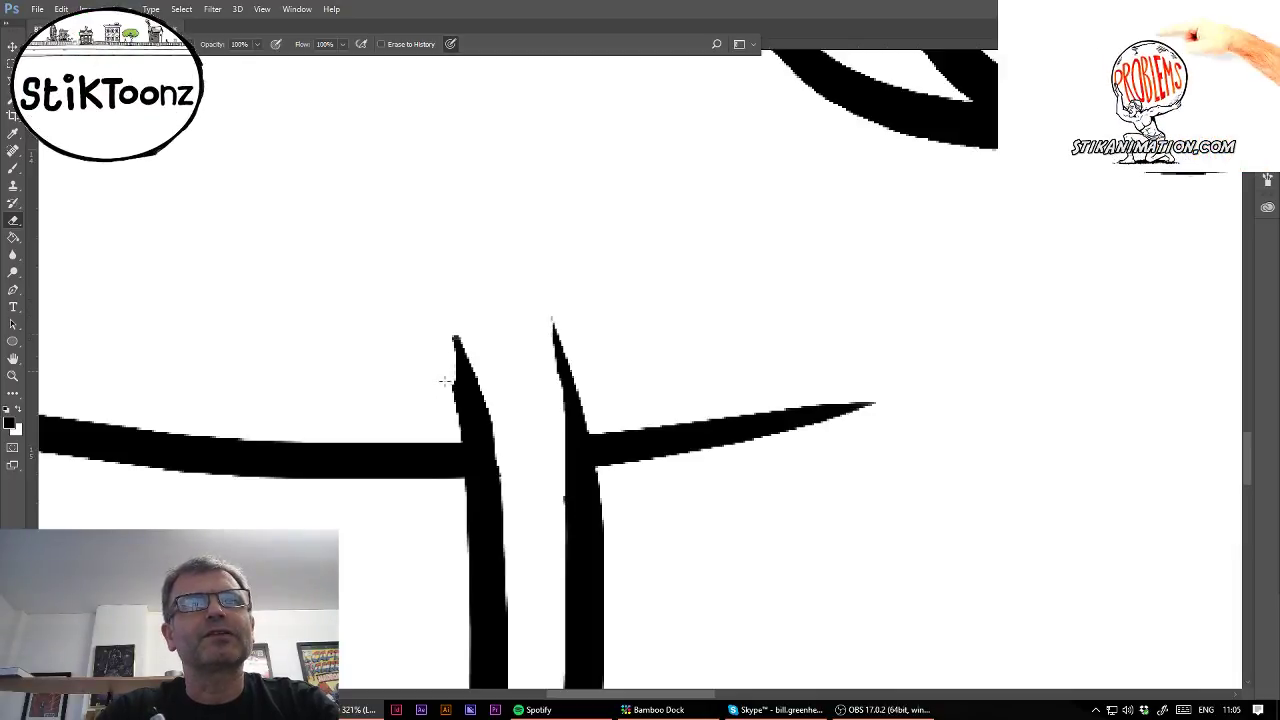
# Trim the lower ends of both leg lines level and thicken the end of the second line.
pyautogui.scroll(-6, 640, 370)
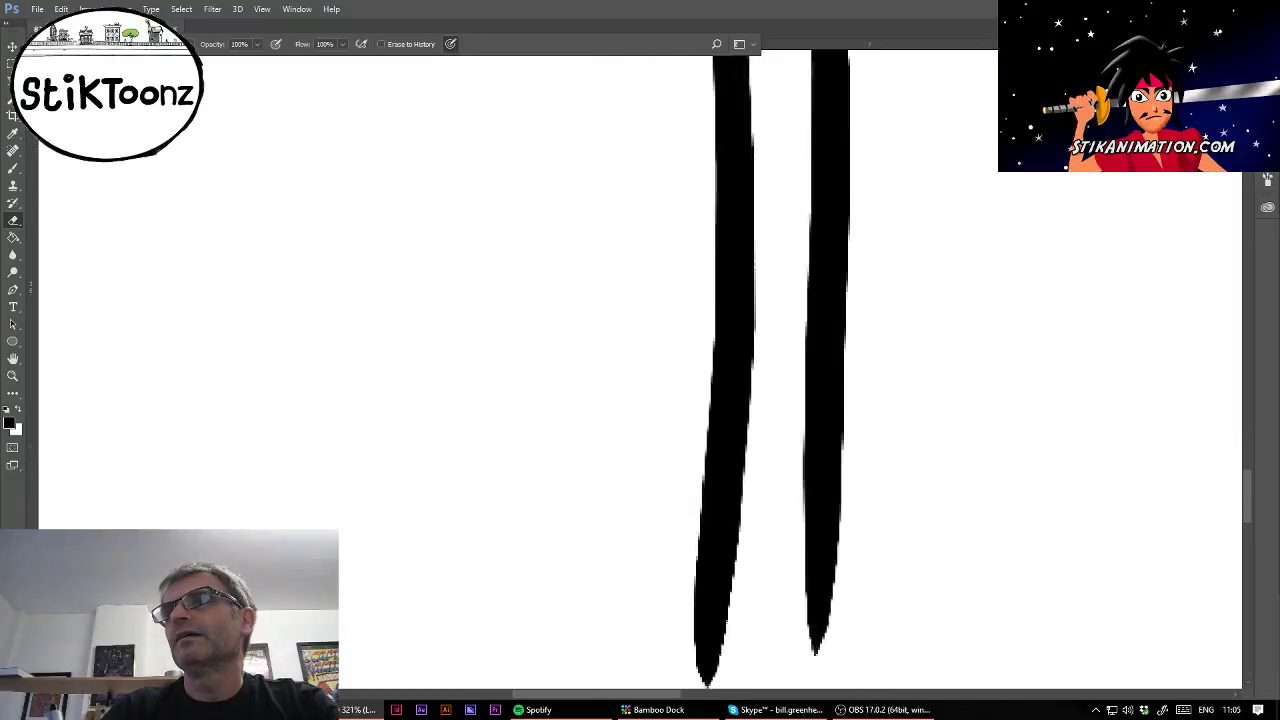
pyautogui.moveTo(629, 503)
pyautogui.mouseDown()
pyautogui.moveTo(826, 502)
pyautogui.moveTo(638, 532)
pyautogui.moveTo(660, 558)
pyautogui.mouseUp()
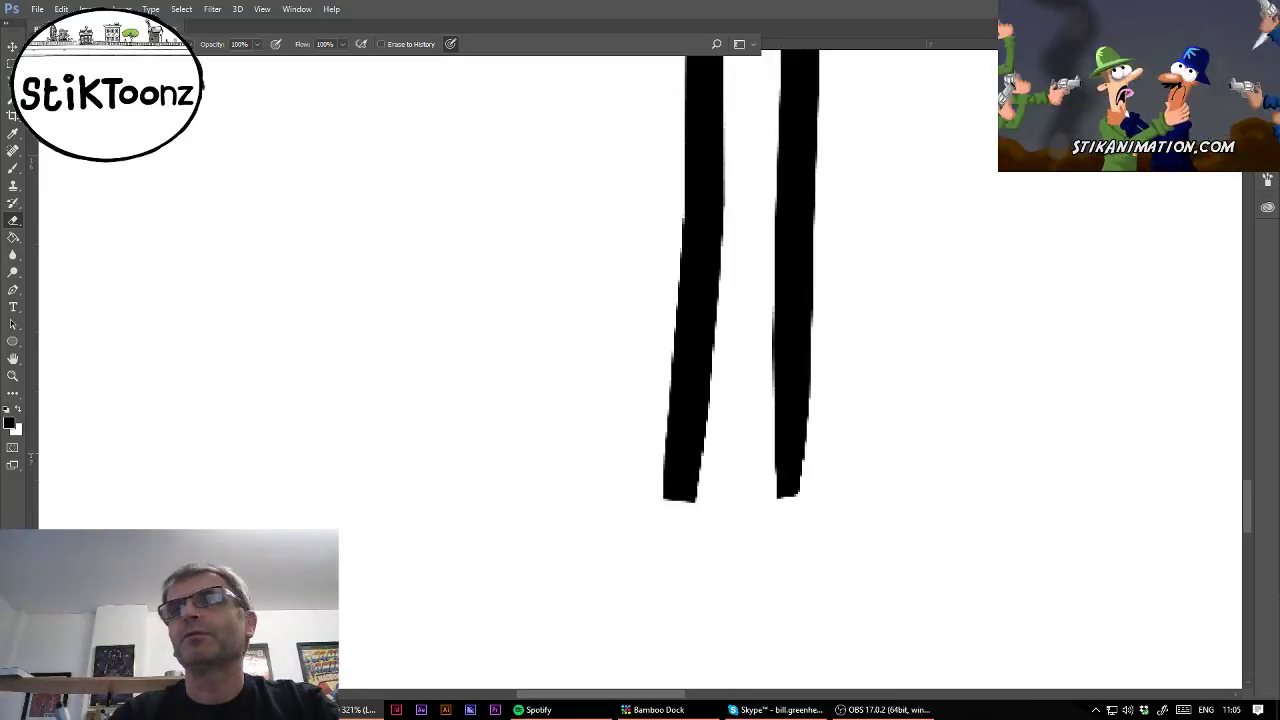
pyautogui.click(14, 169)
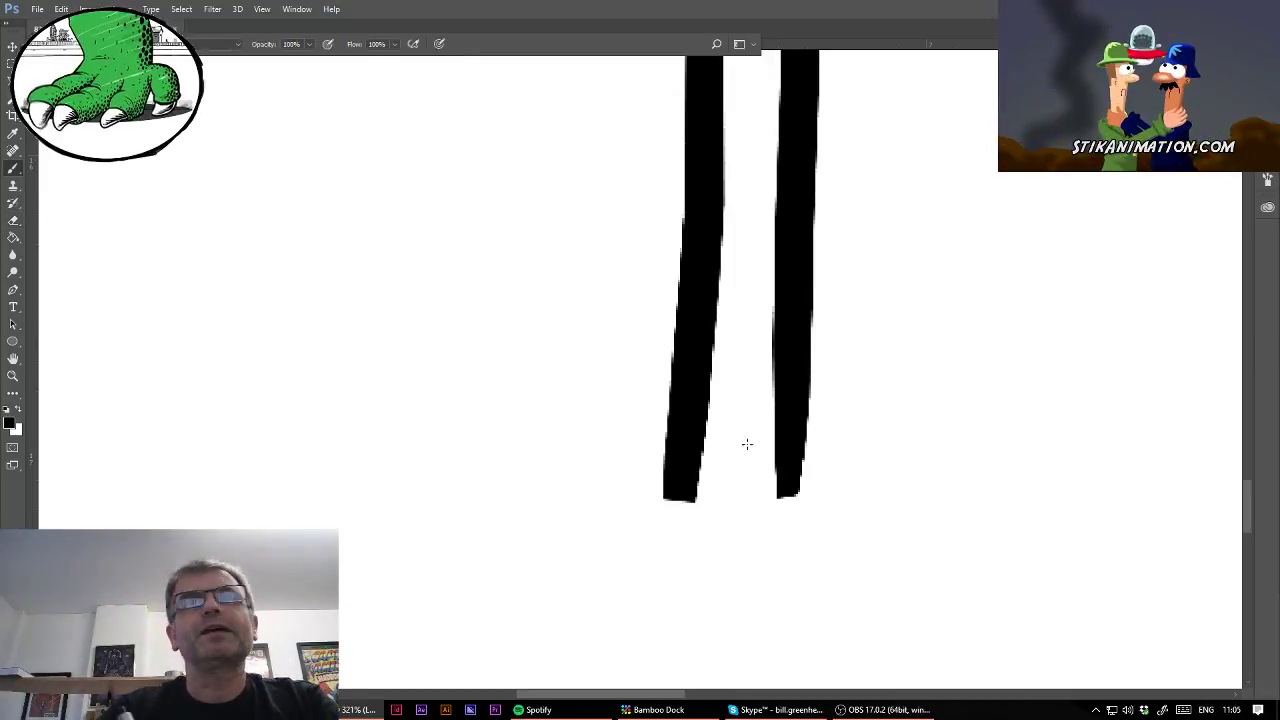
pyautogui.moveTo(782, 384); pyautogui.dragTo(786, 430)
pyautogui.hotkey('ctrl', 'z')
pyautogui.moveTo(784, 374); pyautogui.dragTo(782, 500)
# Draw a rounded ankle joining both leg lines, with two dark round hoof lobes beneath it, each holding a white highlight.
pyautogui.moveTo(678, 475)
pyautogui.mouseDown()
pyautogui.moveTo(616, 492)
pyautogui.moveTo(600, 560)
pyautogui.moveTo(615, 590)
pyautogui.mouseUp()
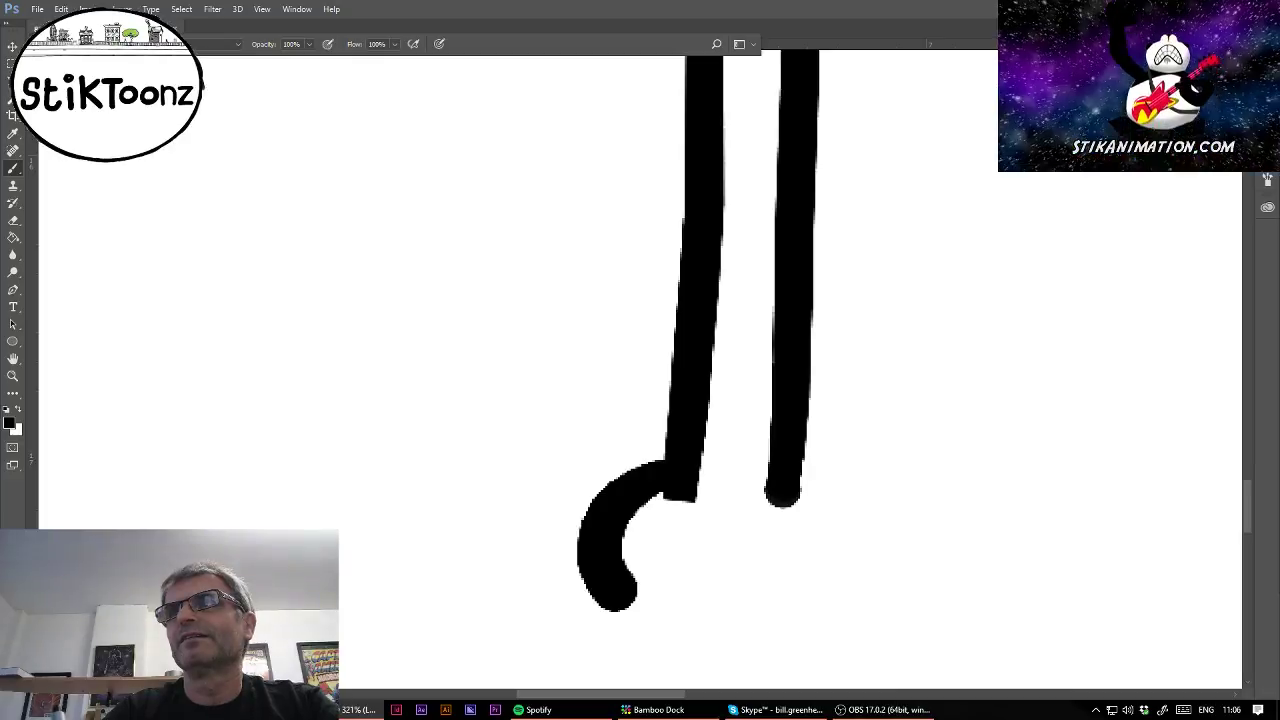
pyautogui.scroll(-5, 644, 385)
pyautogui.scroll(3, 644, 385)
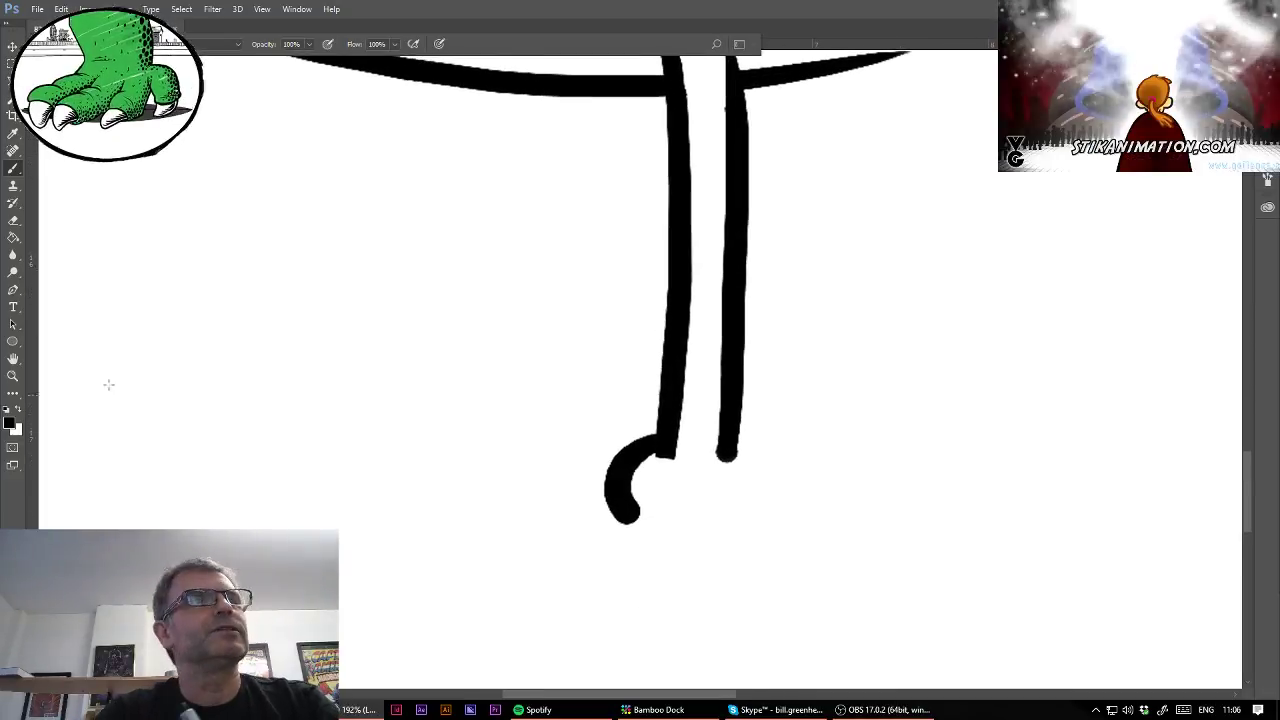
pyautogui.click(13, 376)
pyautogui.moveTo(700, 554); pyautogui.dragTo(760, 554)
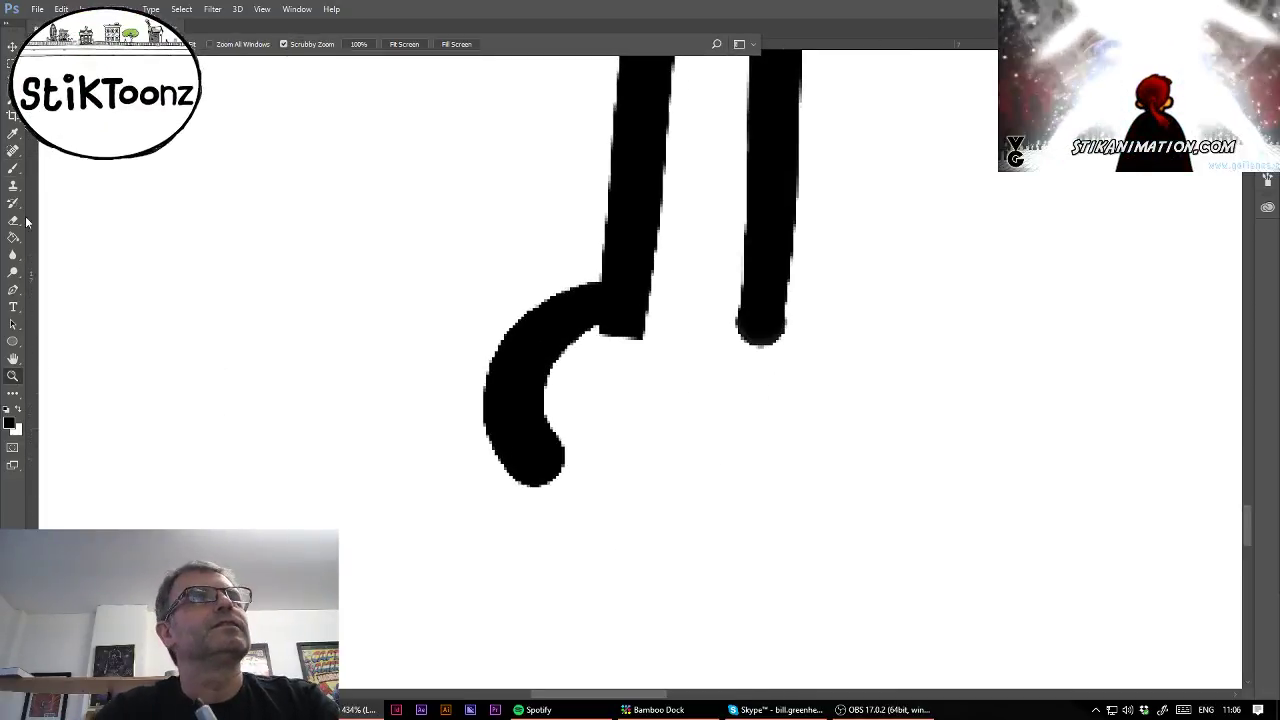
pyautogui.press('b')
pyautogui.moveTo(561, 472)
pyautogui.mouseDown()
pyautogui.moveTo(536, 451)
pyautogui.moveTo(587, 490)
pyautogui.moveTo(734, 498)
pyautogui.moveTo(794, 447)
pyautogui.moveTo(772, 333)
pyautogui.mouseUp()
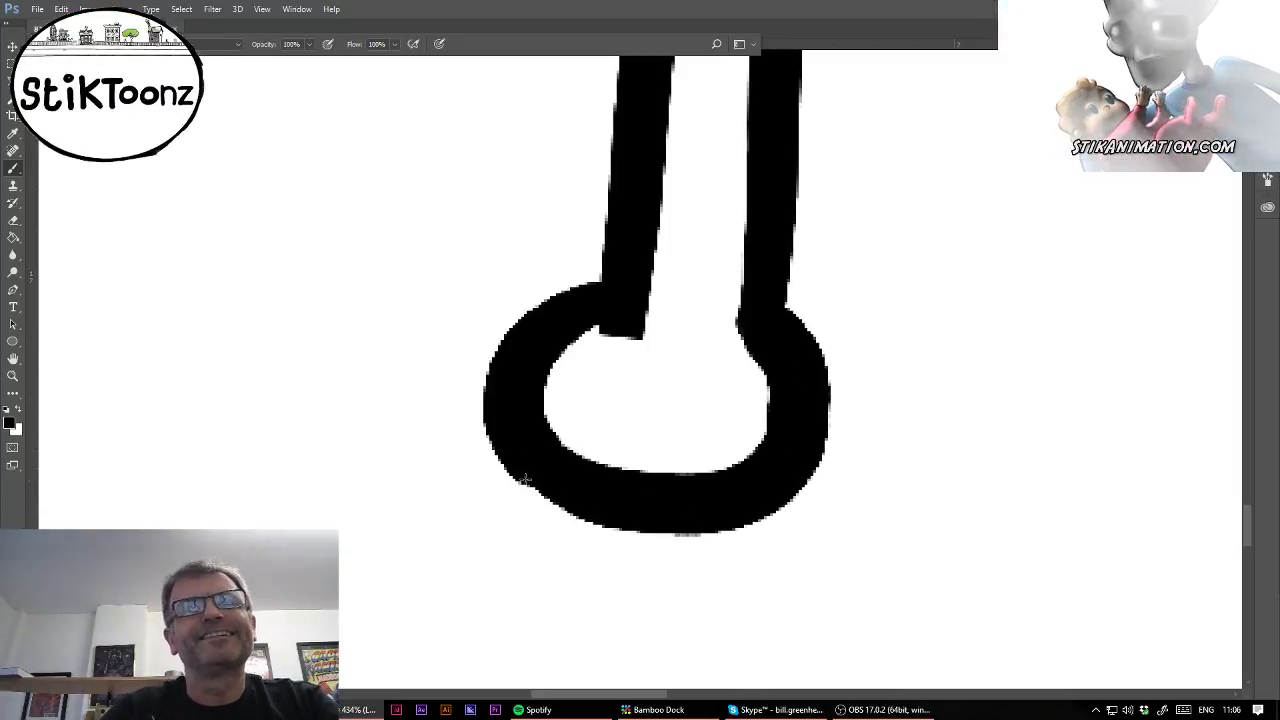
pyautogui.moveTo(525, 474)
pyautogui.mouseDown()
pyautogui.moveTo(464, 516)
pyautogui.moveTo(453, 564)
pyautogui.moveTo(483, 611)
pyautogui.moveTo(562, 617)
pyautogui.moveTo(593, 523)
pyautogui.moveTo(570, 574)
pyautogui.mouseUp()
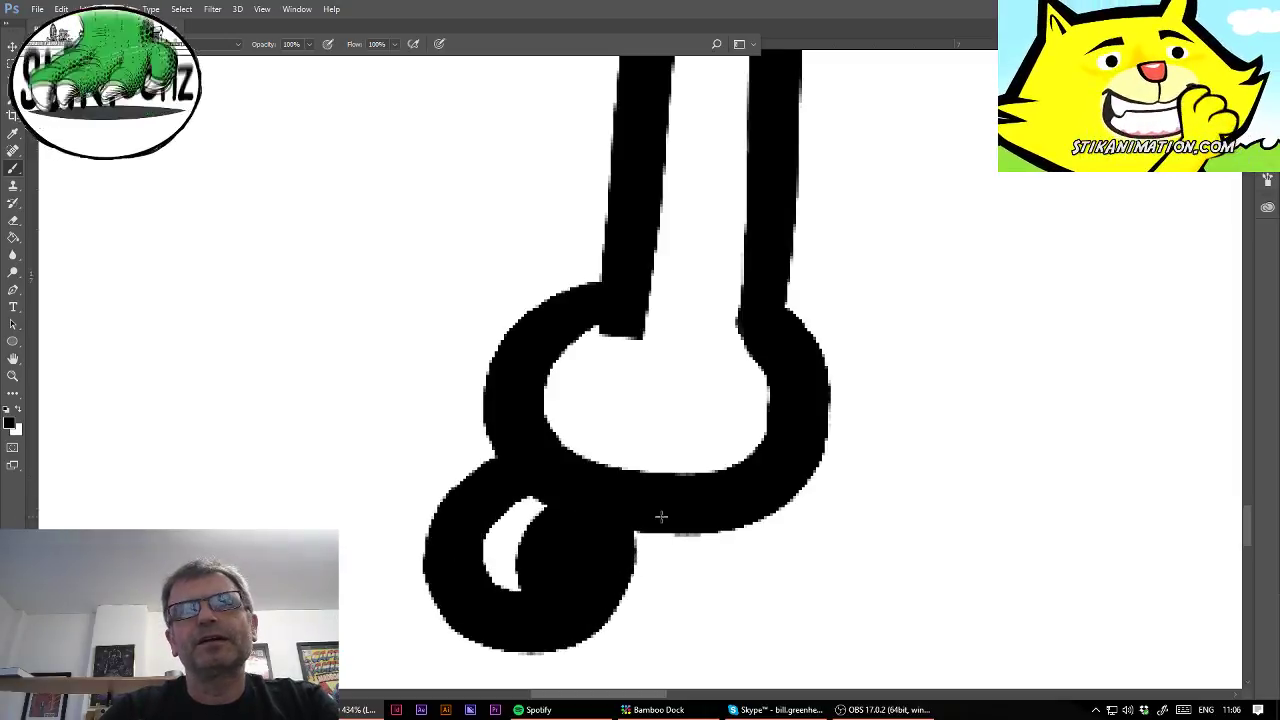
pyautogui.moveTo(661, 517)
pyautogui.mouseDown()
pyautogui.moveTo(617, 591)
pyautogui.moveTo(676, 643)
pyautogui.moveTo(756, 633)
pyautogui.moveTo(785, 538)
pyautogui.moveTo(714, 578)
pyautogui.mouseUp()
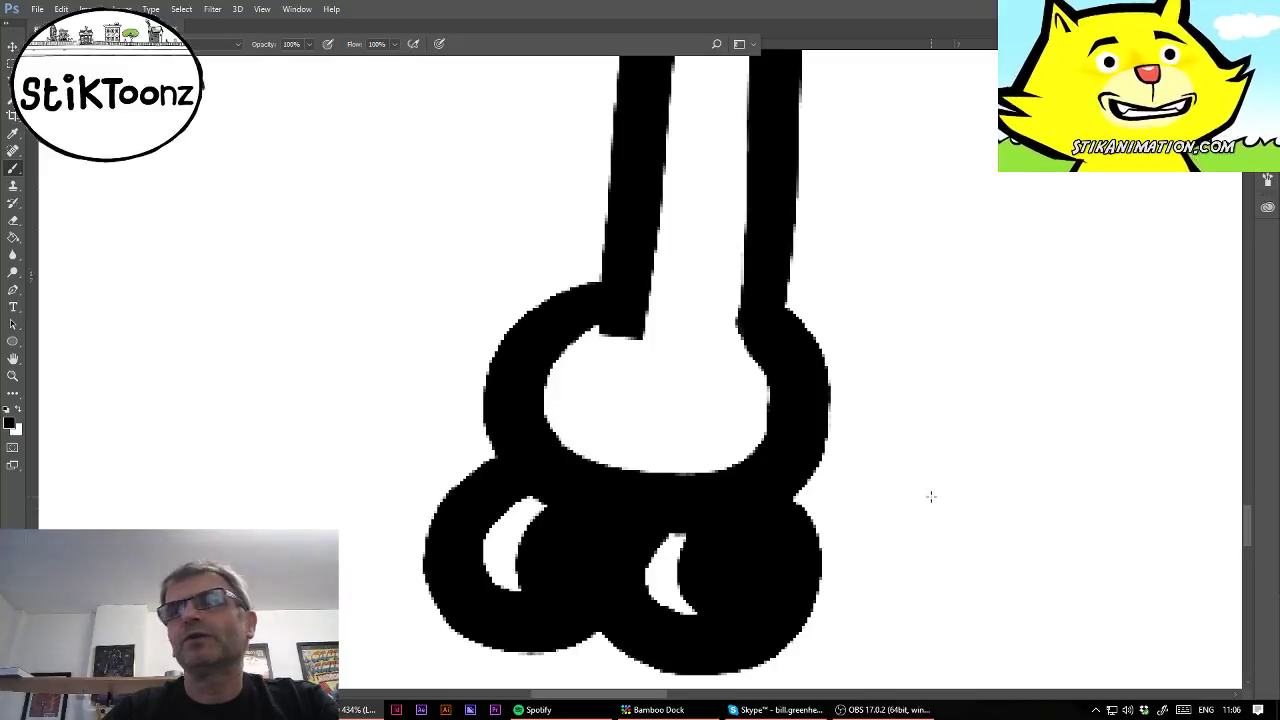
# Extend the belly line from the front leg in an upward curve to meet the man's chin.
pyautogui.hotkey('ctrl', '-')
pyautogui.moveTo(640, 250); pyautogui.dragTo(499, 660)
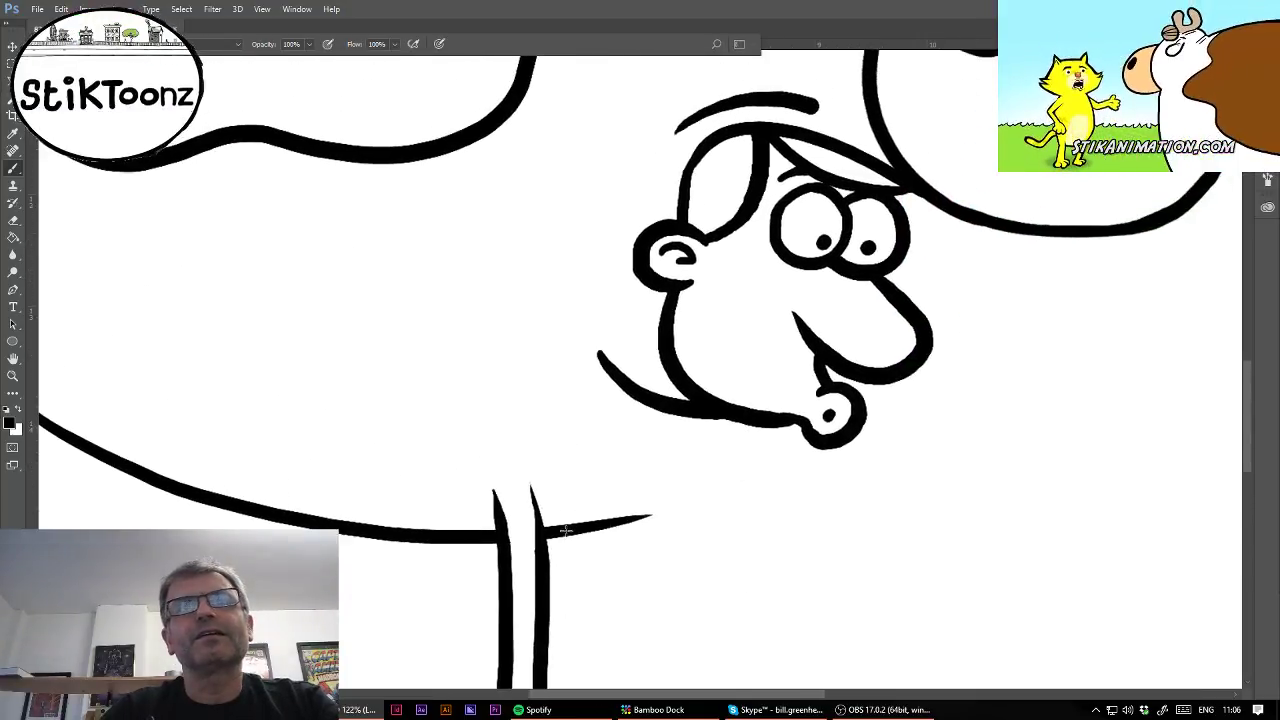
pyautogui.moveTo(543, 533)
pyautogui.mouseDown()
pyautogui.moveTo(661, 507)
pyautogui.moveTo(771, 421)
pyautogui.mouseUp()
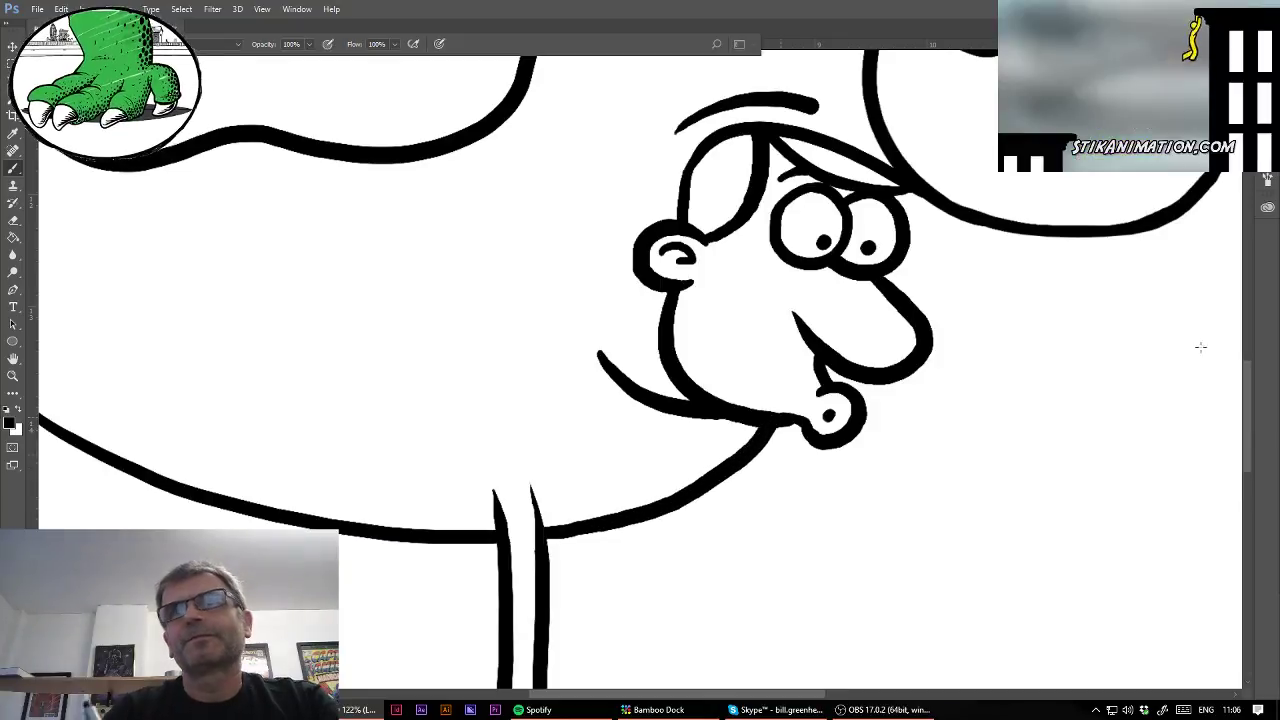
# Erase the blunt stub of the leg line that pokes inside the rounded ankle.
pyautogui.moveTo(730, 680); pyautogui.dragTo(799, 398)
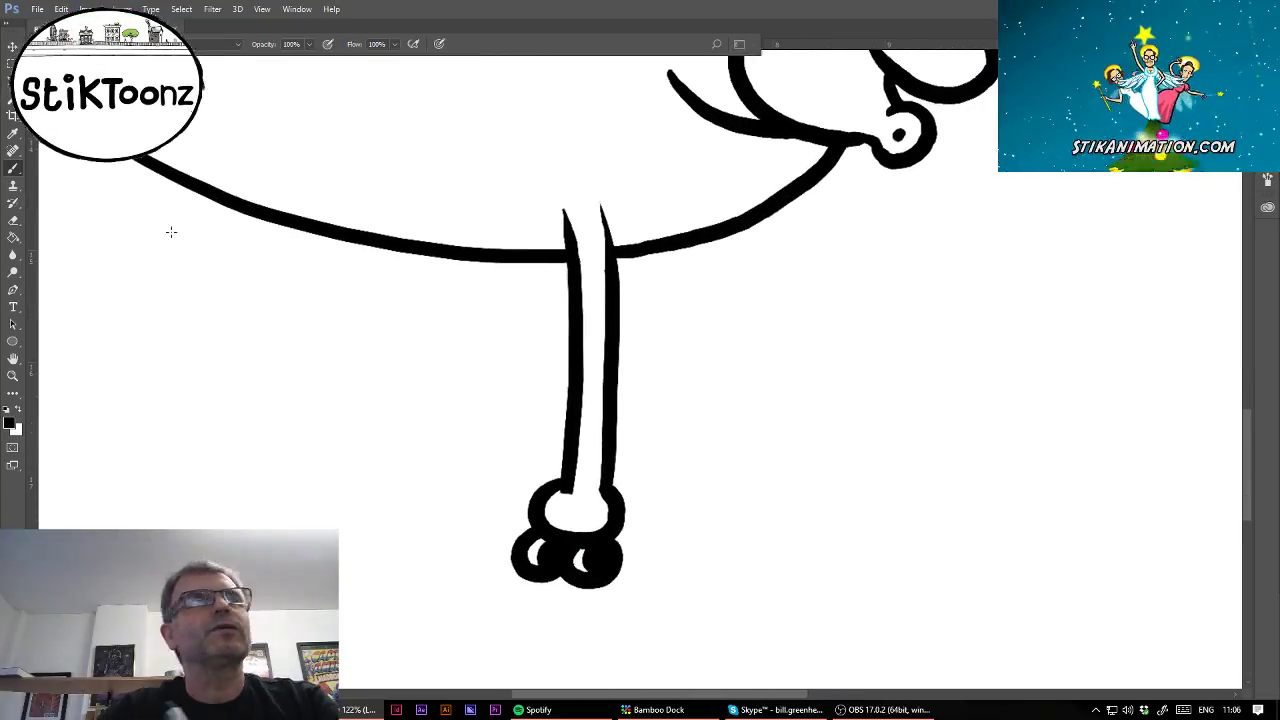
pyautogui.click(13, 220)
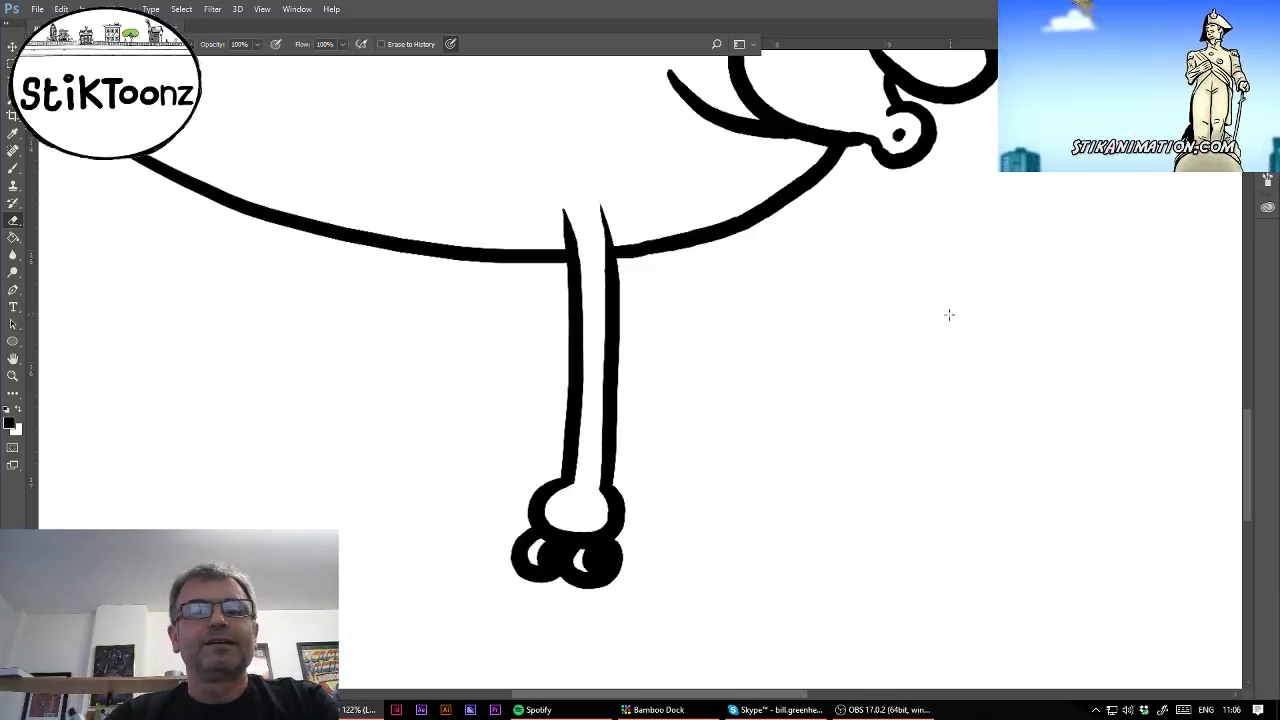
pyautogui.press('l')
pyautogui.click(537, 283)
pyautogui.click(657, 266)
pyautogui.click(724, 527)
pyautogui.click(670, 606)
pyautogui.click(537, 626)
pyautogui.click(458, 598)
pyautogui.click(434, 525)
pyautogui.click(482, 387)
pyautogui.doubleClick(506, 349)
pyautogui.click(504, 350)
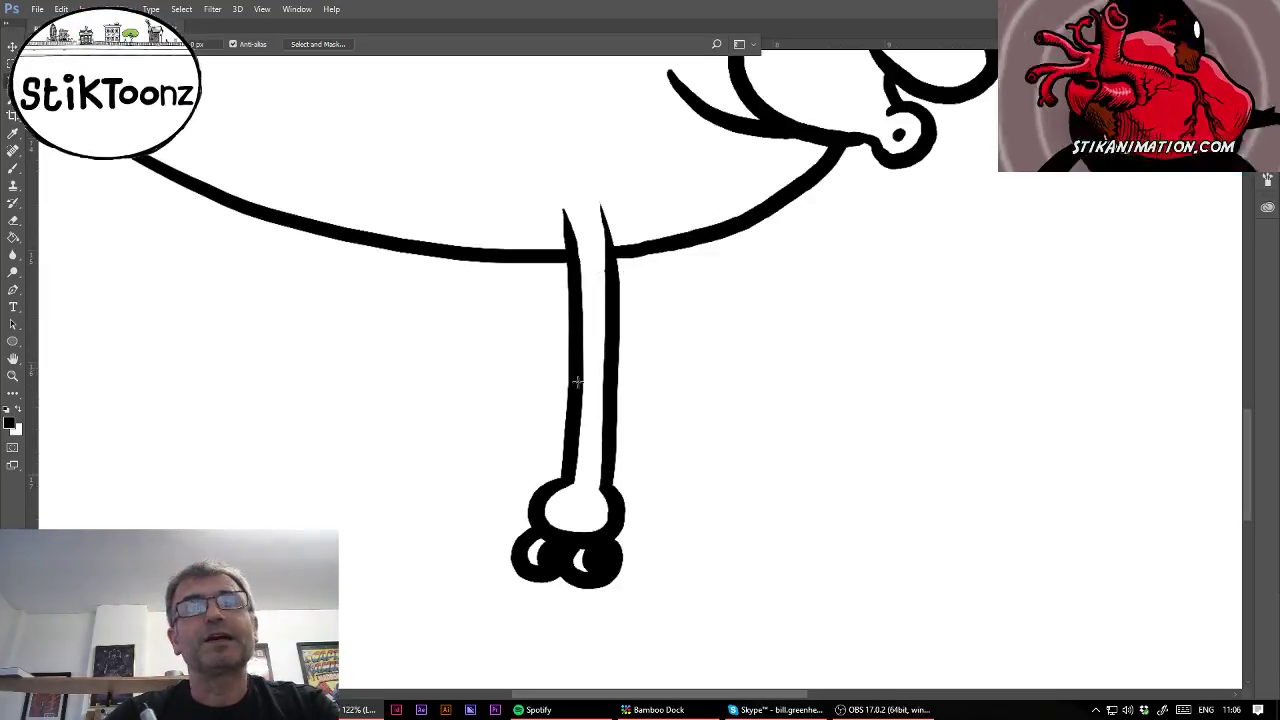
# Lasso the front leg below the belly, place a slightly higher copy nearer the man's chin, and erase the copy's tip above the belly line.
pyautogui.click(586, 251)
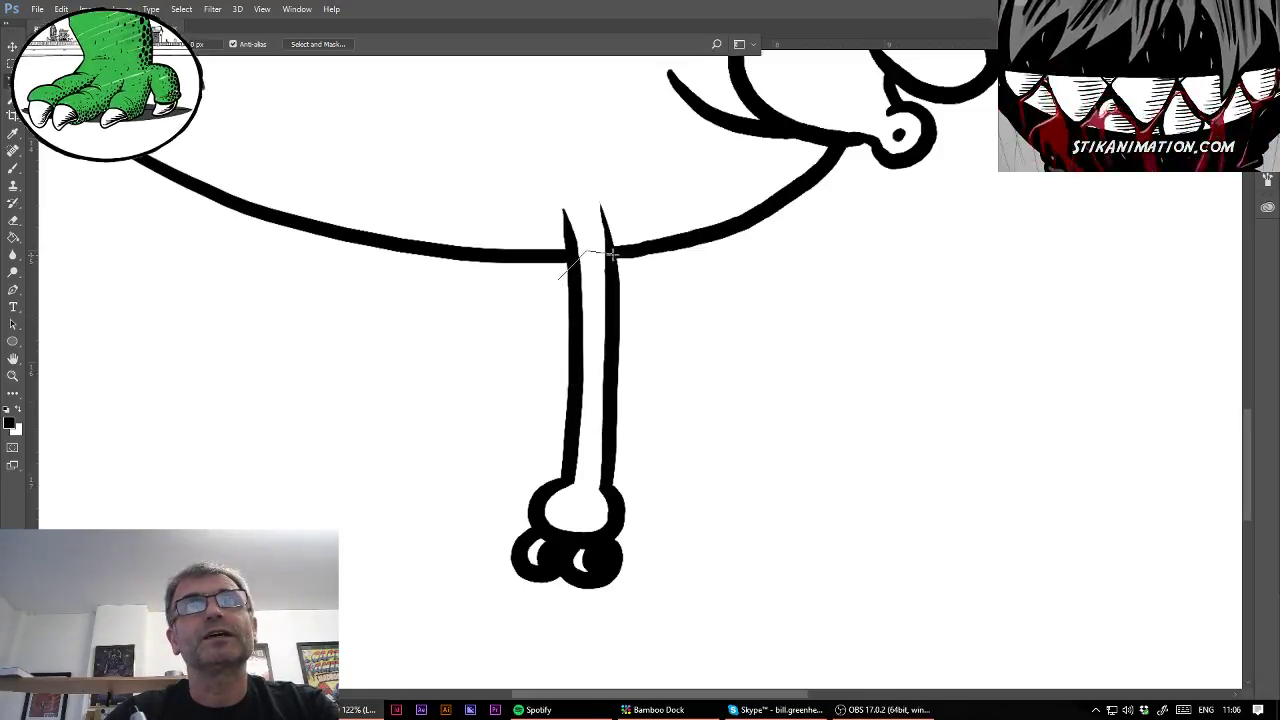
pyautogui.click(614, 255)
pyautogui.click(657, 311)
pyautogui.click(695, 470)
pyautogui.click(683, 574)
pyautogui.click(615, 636)
pyautogui.click(520, 634)
pyautogui.click(470, 603)
pyautogui.doubleClick(495, 380)
pyautogui.moveTo(577, 387); pyautogui.dragTo(697, 352)
pyautogui.hotkey('ctrl', 'd')
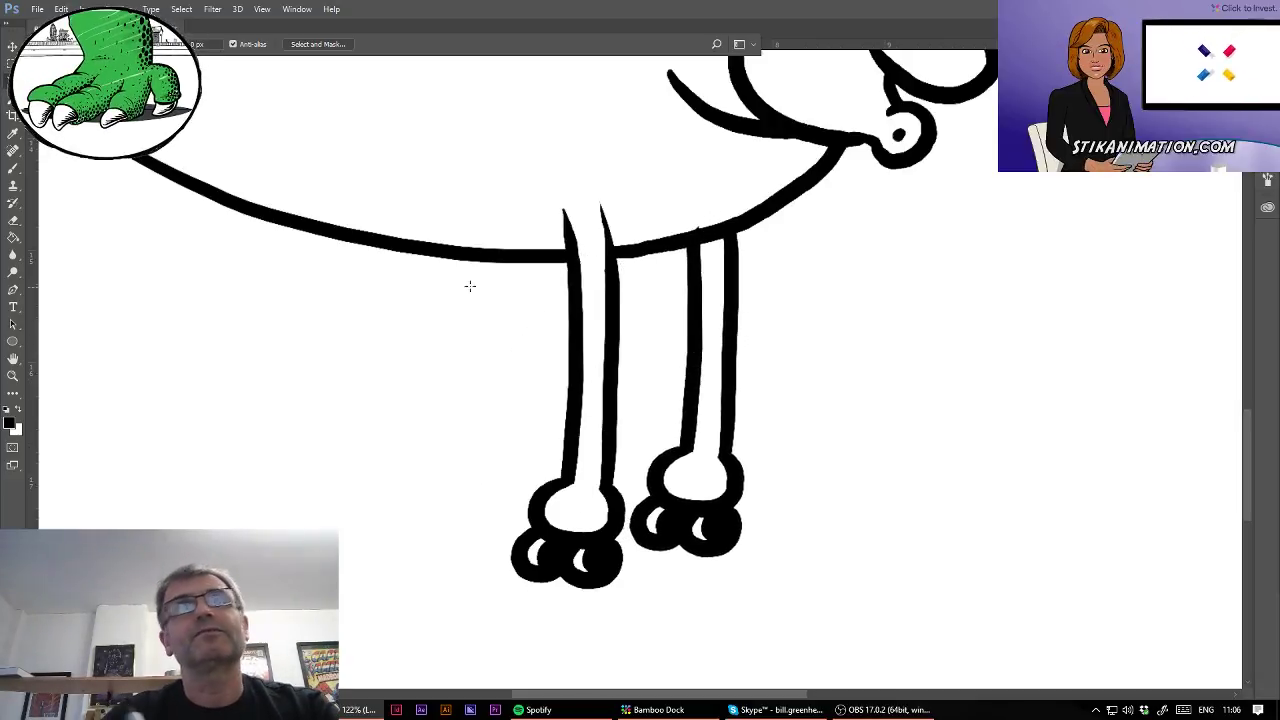
pyautogui.click(17, 224)
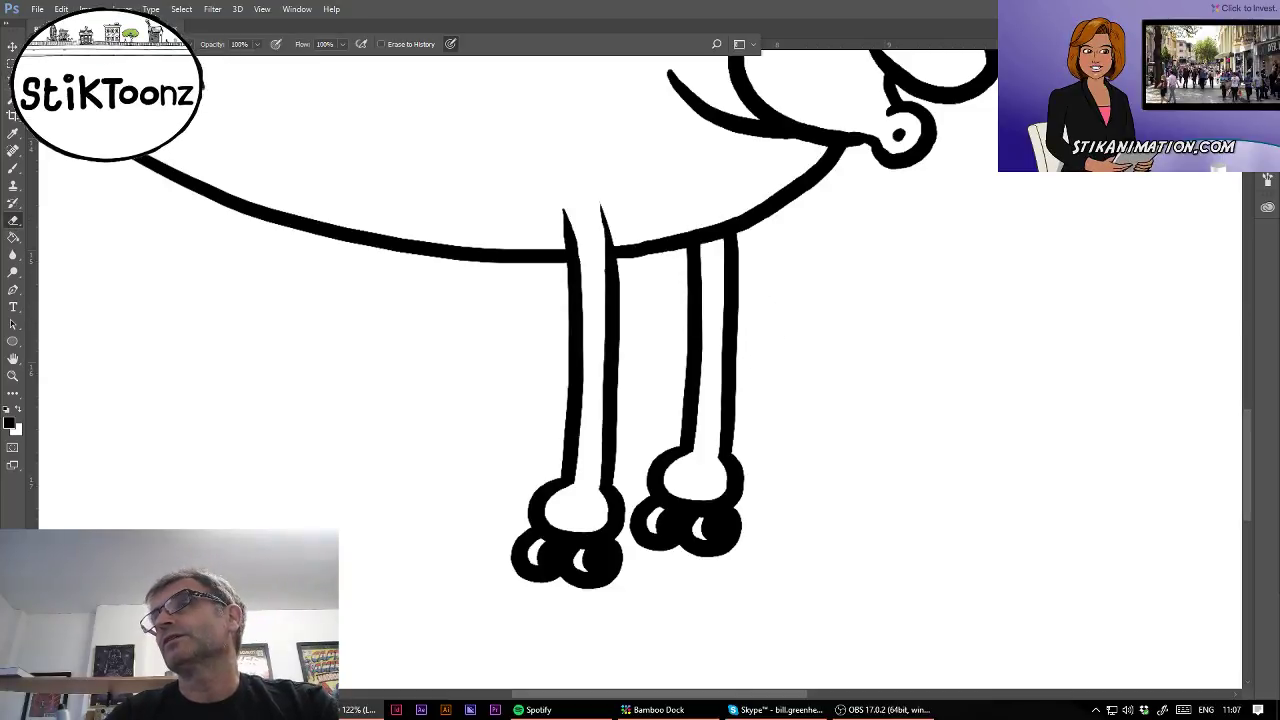
pyautogui.moveTo(774, 350)
pyautogui.mouseDown()
pyautogui.moveTo(938, 383)
pyautogui.moveTo(938, 326)
pyautogui.mouseUp()
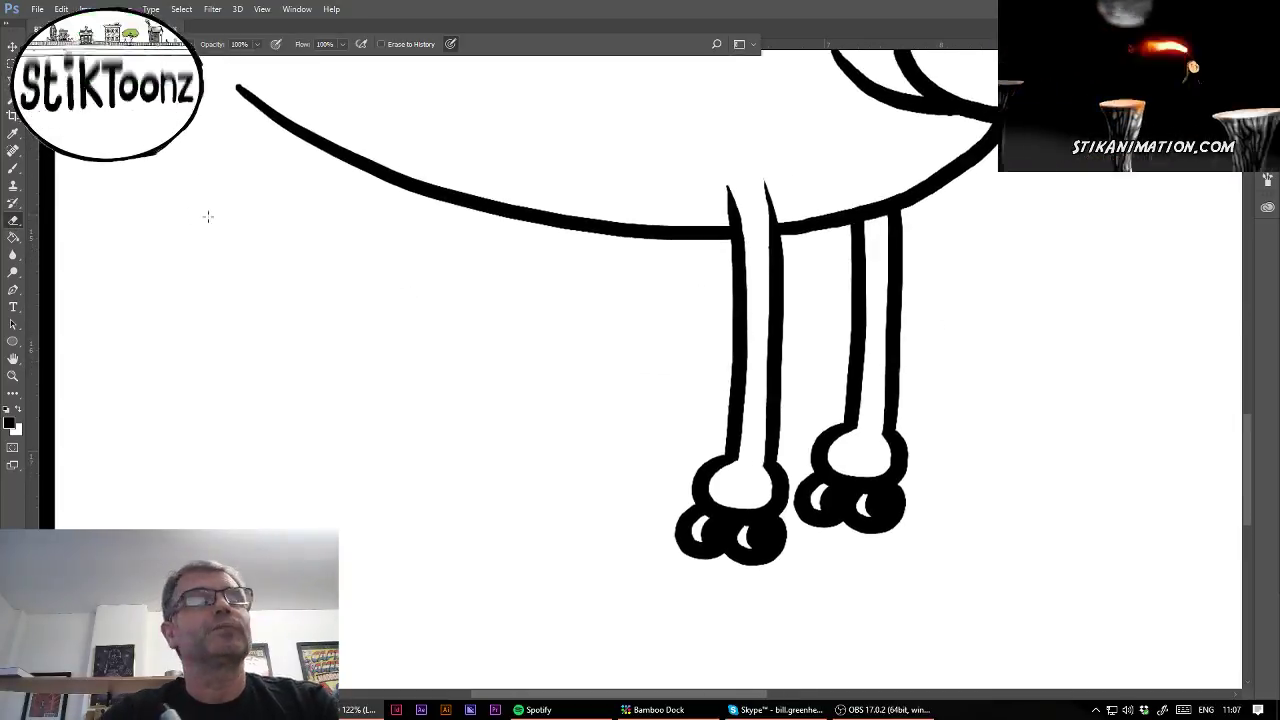
# Place a copy of the front leg under the cow's rump, at the rear end of the belly line.
pyautogui.moveTo(738, 365); pyautogui.dragTo(214, 204)
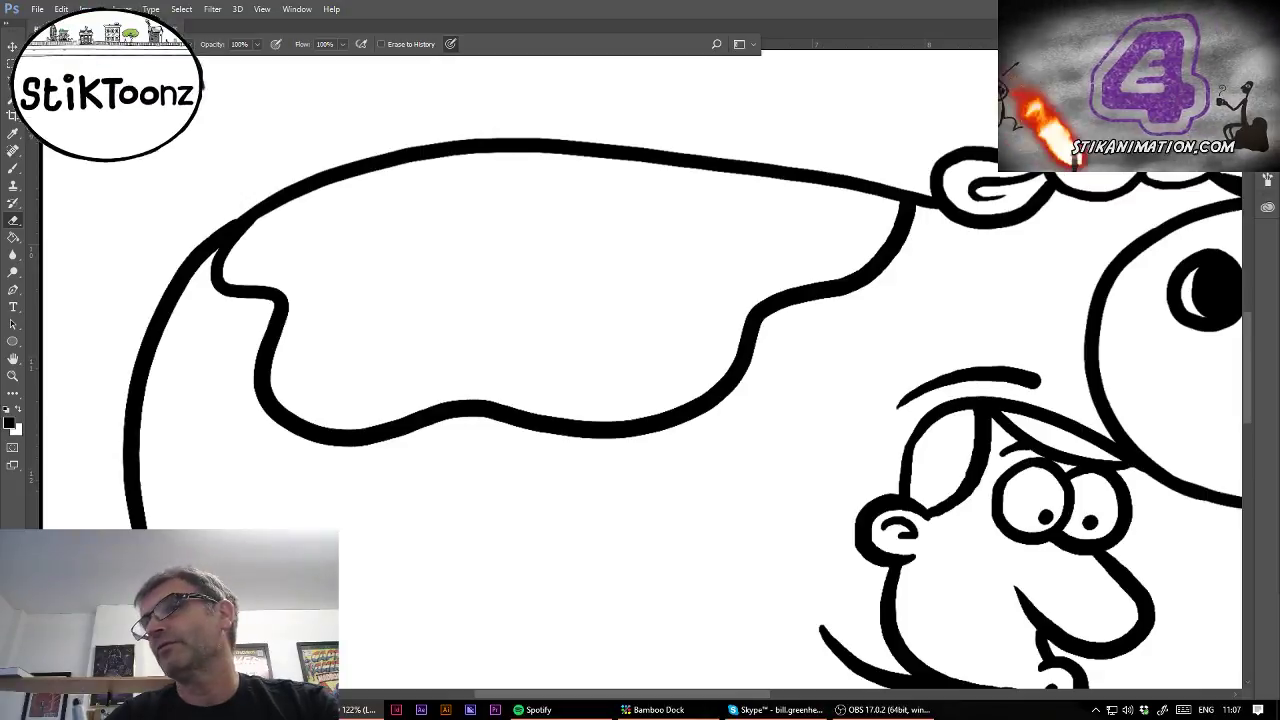
pyautogui.scroll(-5, 640, 360)
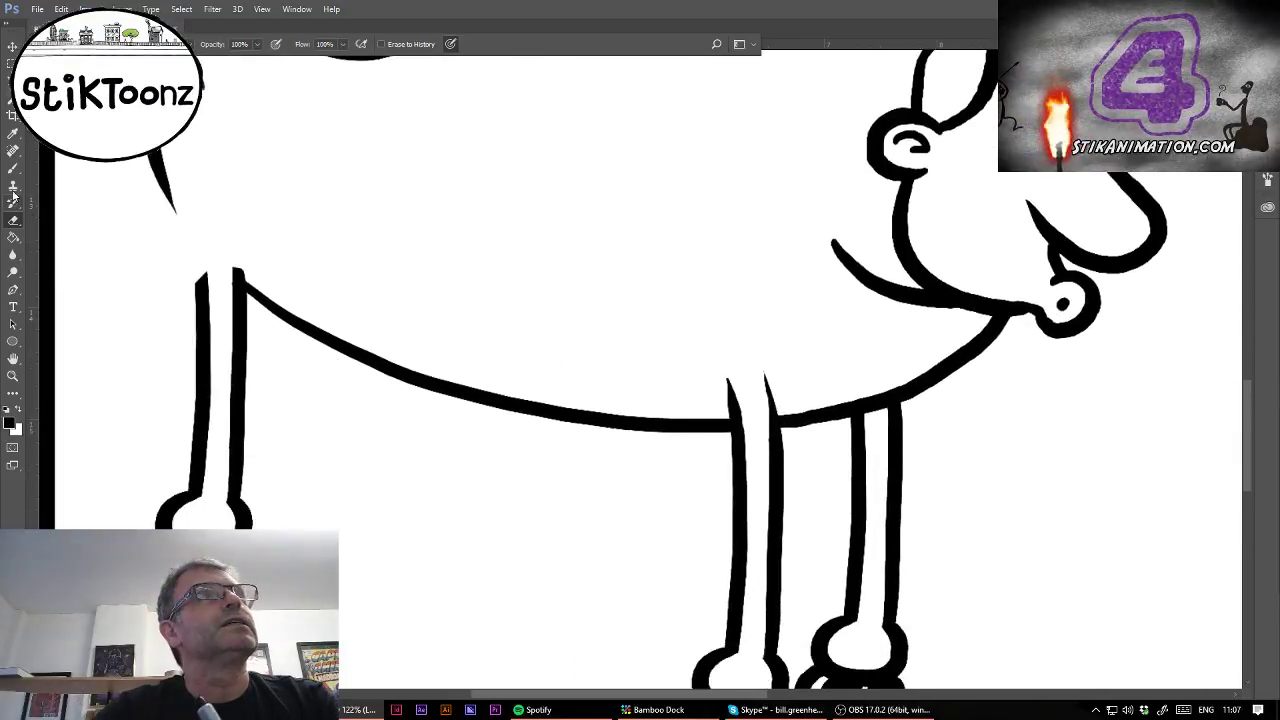
# Brush an udder with three rounded teats below the belly line, starting from the inner side of the rear leg.
pyautogui.click(16, 169)
pyautogui.moveTo(241, 355)
pyautogui.mouseDown()
pyautogui.moveTo(277, 382)
pyautogui.moveTo(260, 418)
pyautogui.moveTo(271, 437)
pyautogui.moveTo(294, 430)
pyautogui.moveTo(303, 384)
pyautogui.moveTo(332, 385)
pyautogui.moveTo(323, 431)
pyautogui.moveTo(337, 453)
pyautogui.moveTo(365, 439)
pyautogui.moveTo(359, 383)
pyautogui.moveTo(381, 382)
pyautogui.moveTo(407, 435)
pyautogui.mouseUp()
pyautogui.hotkey('ctrl', 'z')
pyautogui.moveTo(395, 378)
pyautogui.mouseDown()
pyautogui.moveTo(407, 432)
pyautogui.moveTo(430, 429)
pyautogui.moveTo(427, 385)
pyautogui.mouseUp()
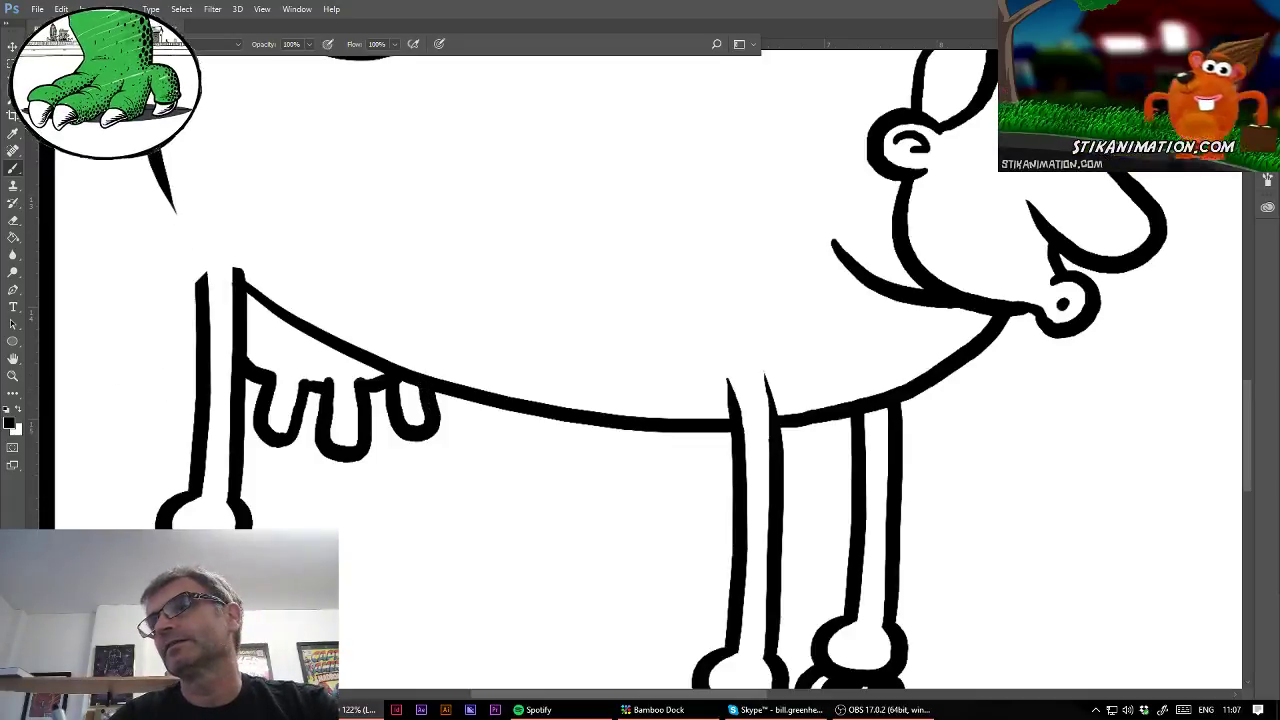
# Extend the cow's rump line with the brush so it curves into the outer line of the rear leg.
pyautogui.press('z')
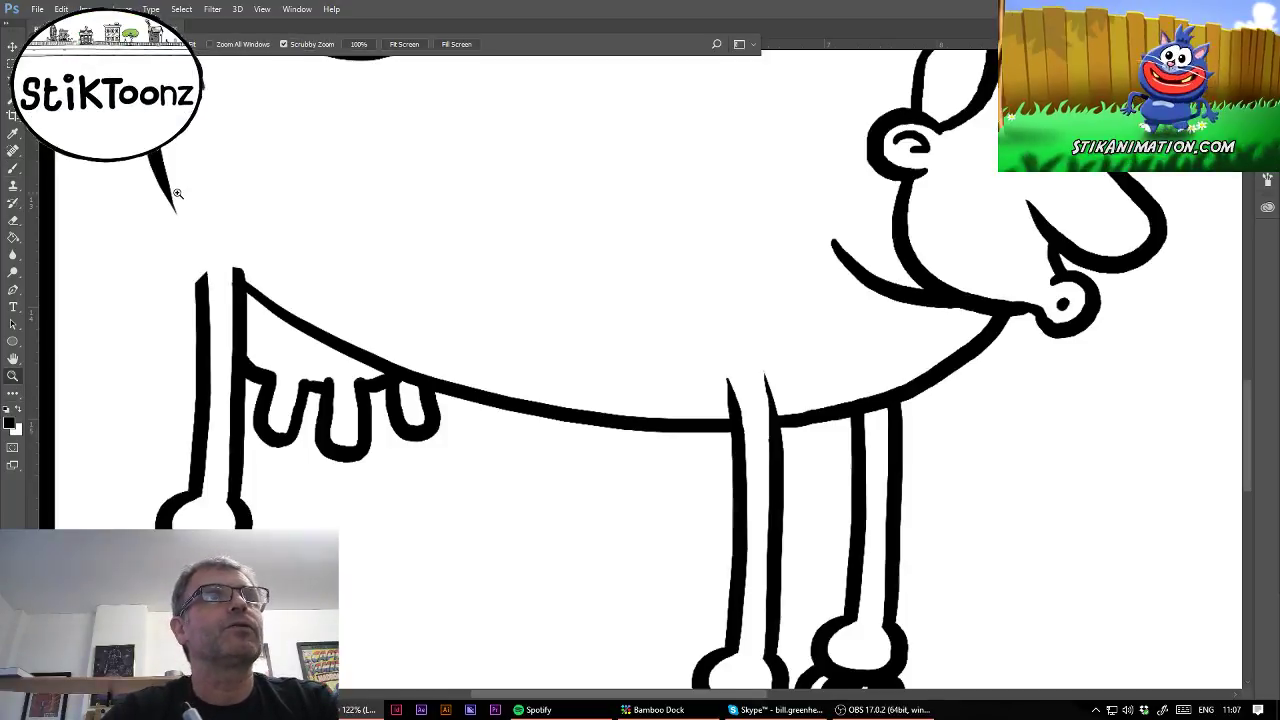
pyautogui.click(171, 194)
pyautogui.click(228, 223)
pyautogui.press('b')
pyautogui.moveTo(160, 207); pyautogui.dragTo(250, 332)
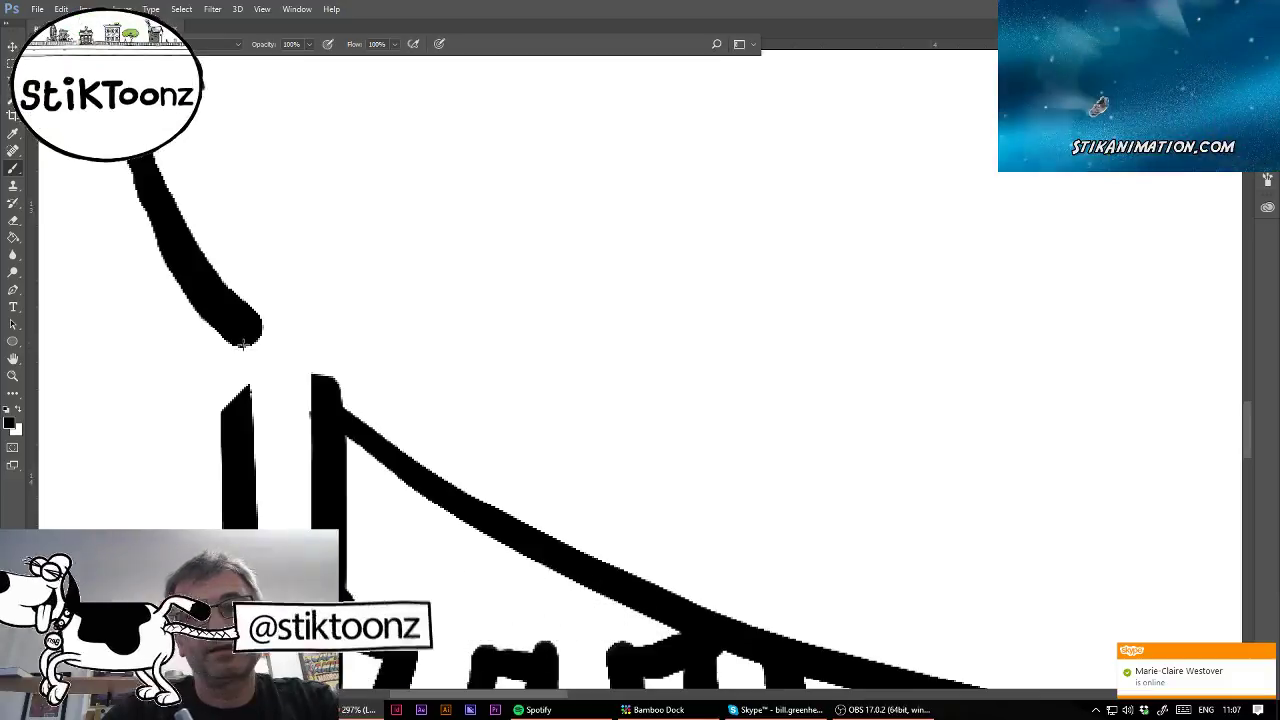
pyautogui.moveTo(232, 362)
pyautogui.mouseDown()
pyautogui.moveTo(236, 395)
pyautogui.moveTo(219, 314)
pyautogui.moveTo(232, 402)
pyautogui.mouseUp()
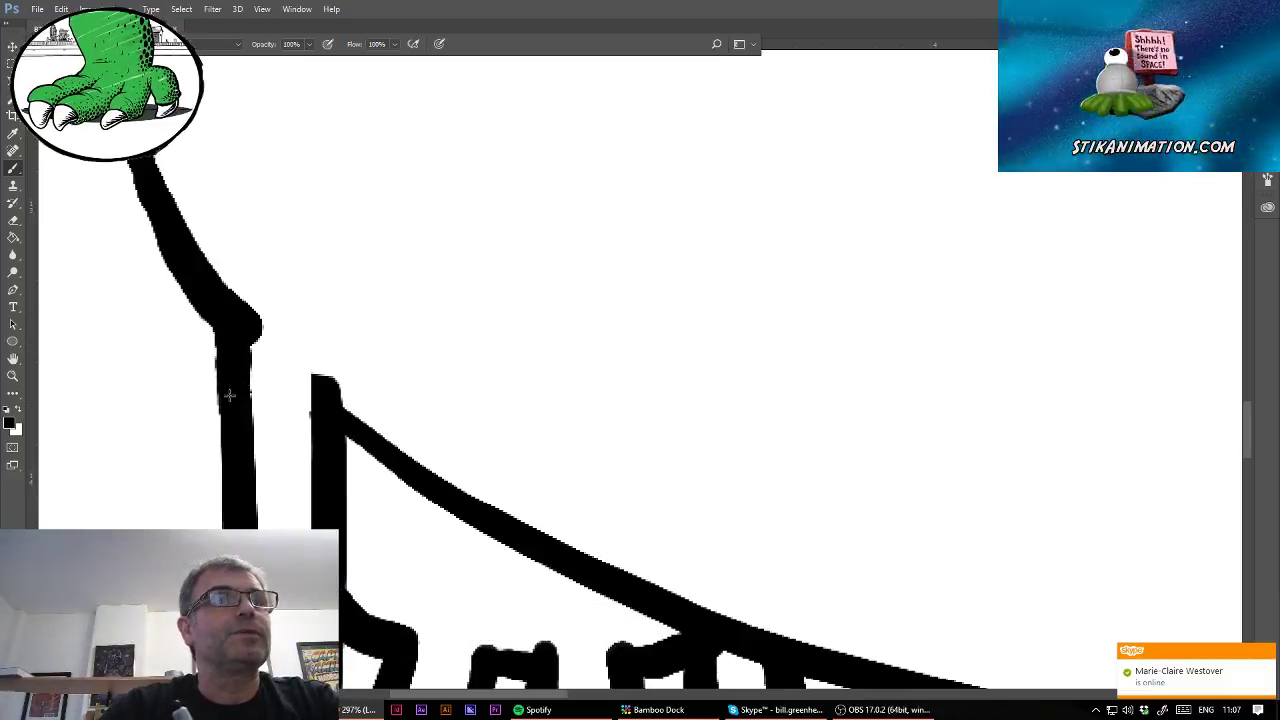
# Trim the outer edge where the rump line meets the rear leg, cutting the excess ink away with an eraser stroke and a lasso selection.
pyautogui.click(13, 220)
pyautogui.moveTo(208, 341); pyautogui.dragTo(208, 416)
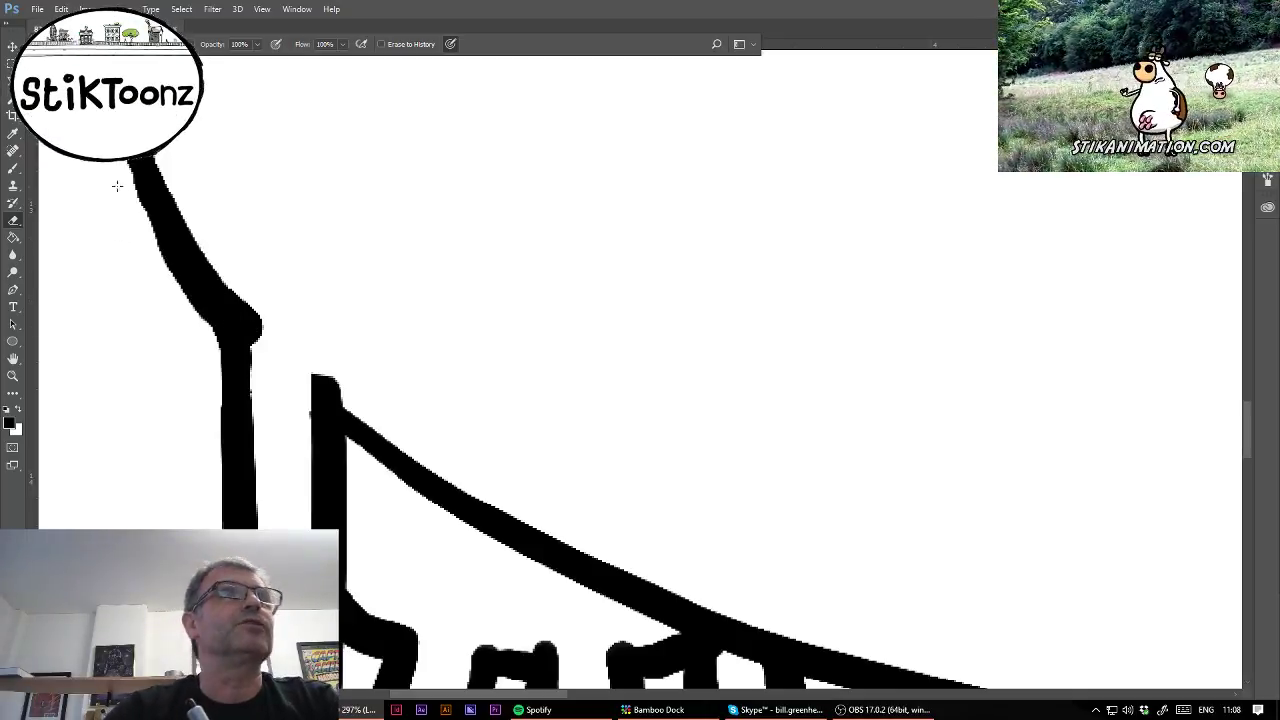
pyautogui.press('l')
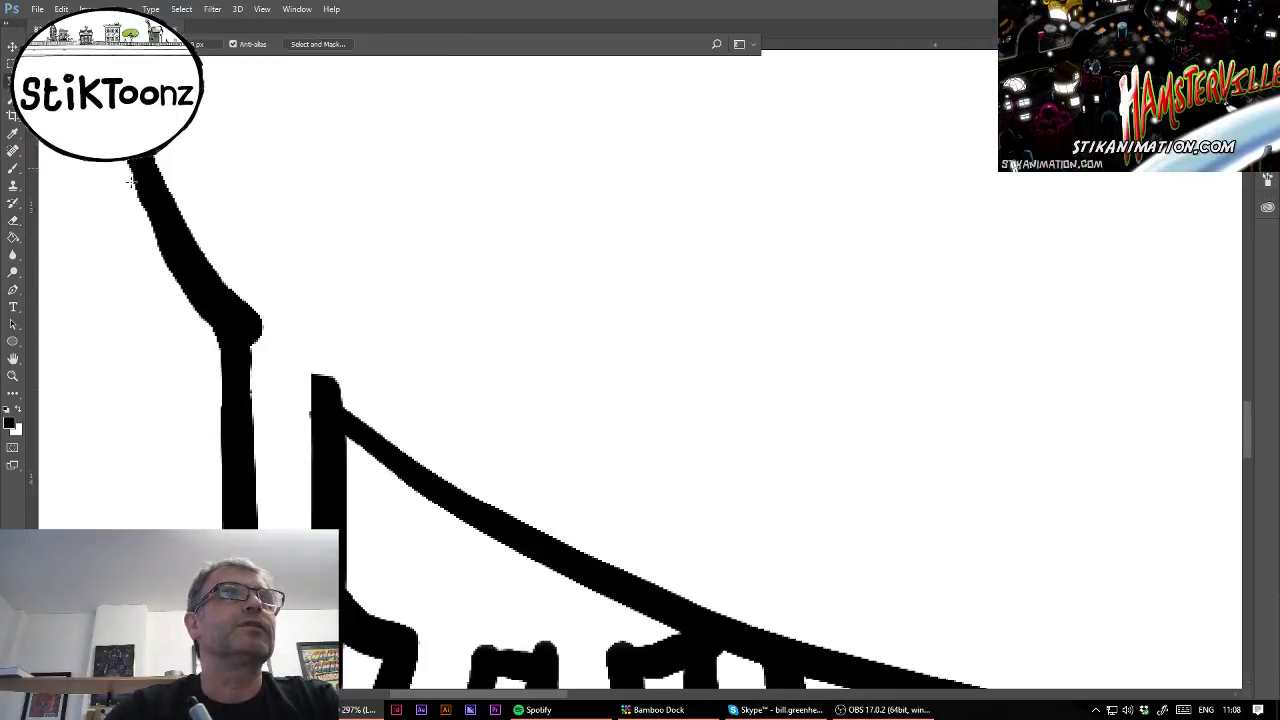
pyautogui.click(128, 163)
pyautogui.moveTo(200, 308)
pyautogui.mouseDown()
pyautogui.moveTo(228, 340)
pyautogui.moveTo(224, 327)
pyautogui.moveTo(220, 466)
pyautogui.moveTo(150, 422)
pyautogui.moveTo(90, 309)
pyautogui.moveTo(88, 202)
pyautogui.mouseUp()
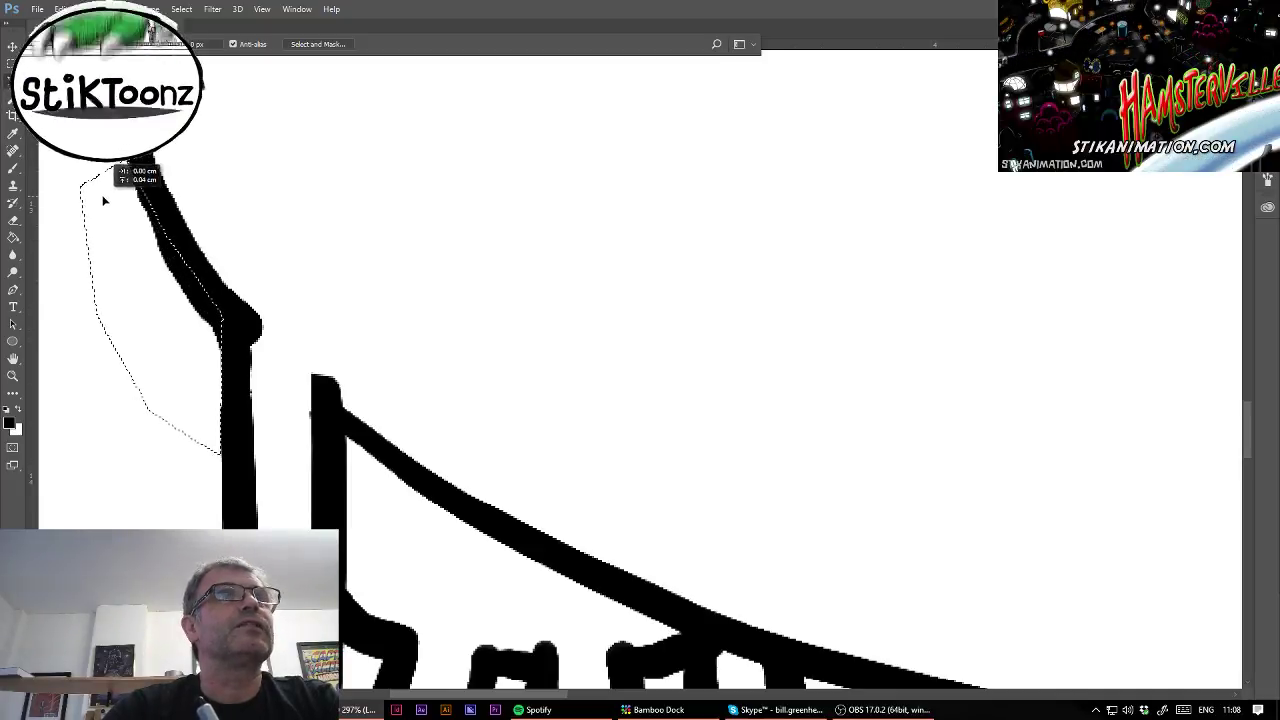
pyautogui.press('Delete')
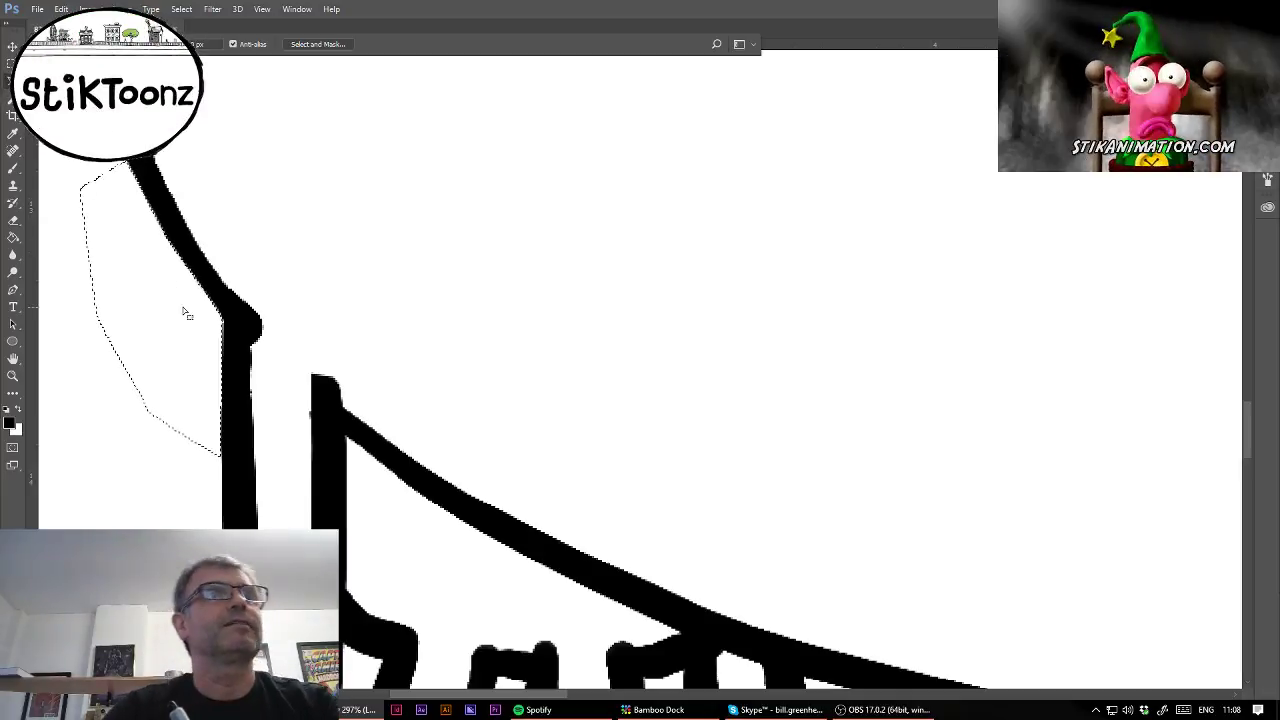
pyautogui.hotkey('ctrl', 'd')
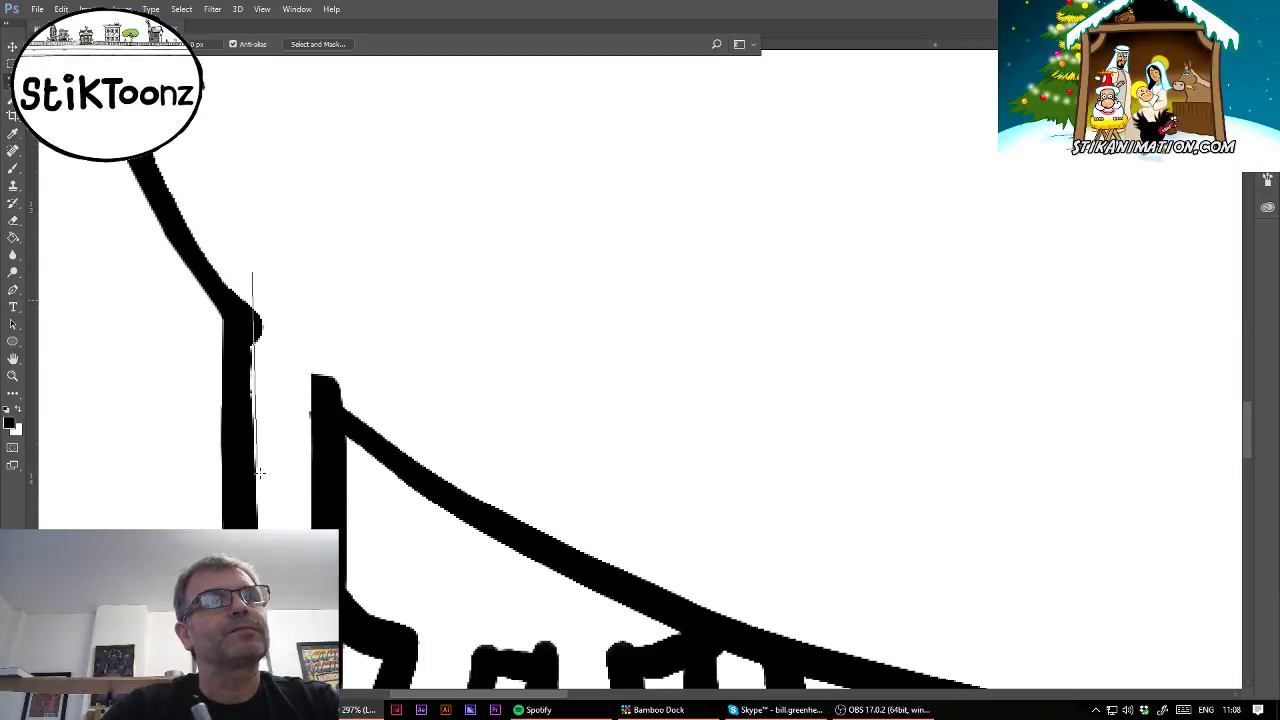
# Lasso and delete the bump inside the rump joint and the blunt corner where the rear leg's inner line meets the belly.
pyautogui.click(252, 272)
pyautogui.moveTo(256, 490)
pyautogui.mouseDown()
pyautogui.moveTo(275, 446)
pyautogui.moveTo(289, 273)
pyautogui.mouseUp()
pyautogui.press('Delete')
pyautogui.hotkey('ctrl', 'd')
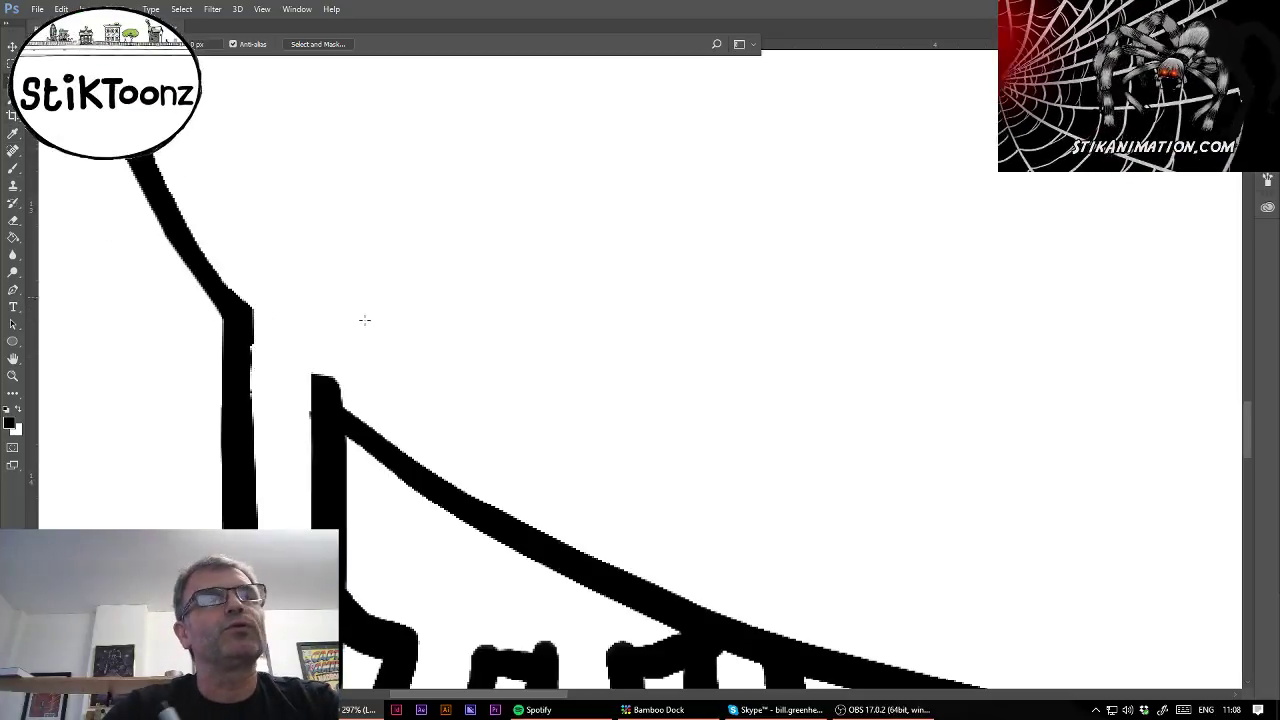
pyautogui.moveTo(313, 366)
pyautogui.mouseDown()
pyautogui.moveTo(331, 404)
pyautogui.moveTo(363, 421)
pyautogui.moveTo(373, 381)
pyautogui.moveTo(349, 350)
pyautogui.moveTo(314, 368)
pyautogui.mouseUp()
pyautogui.press('Delete')
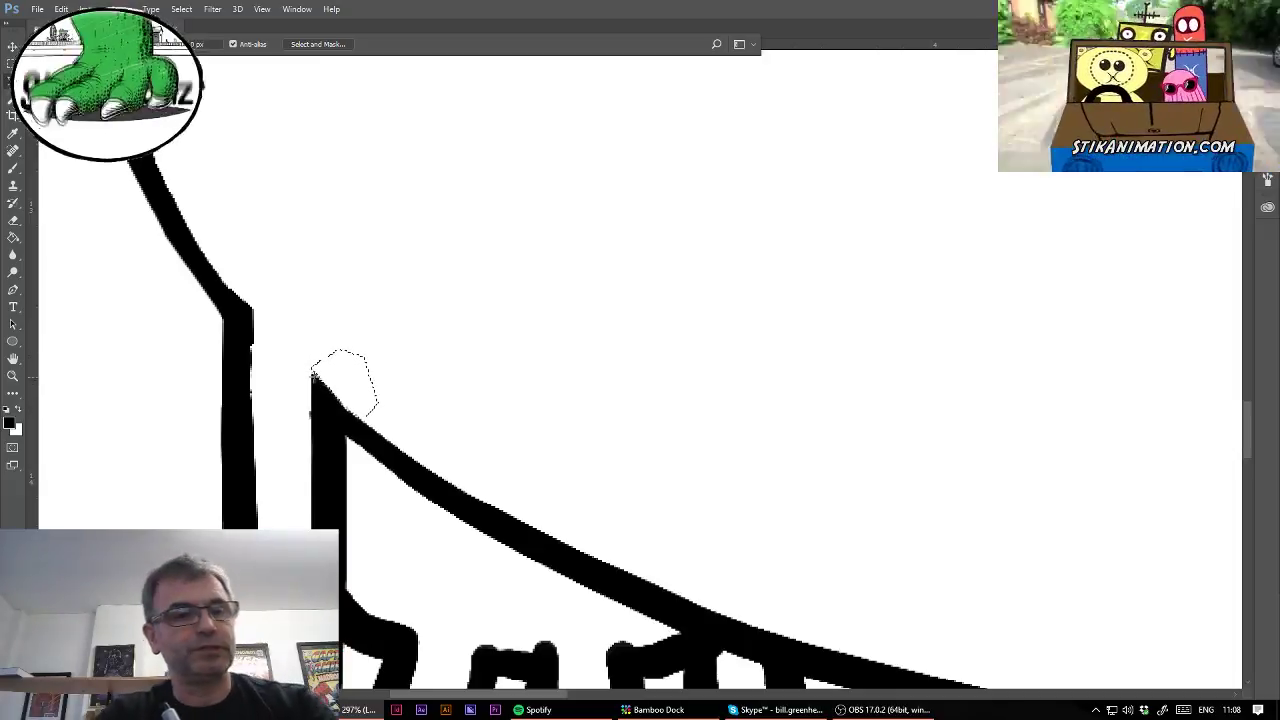
pyautogui.hotkey('ctrl', 'd')
pyautogui.hotkey('ctrl', '0')
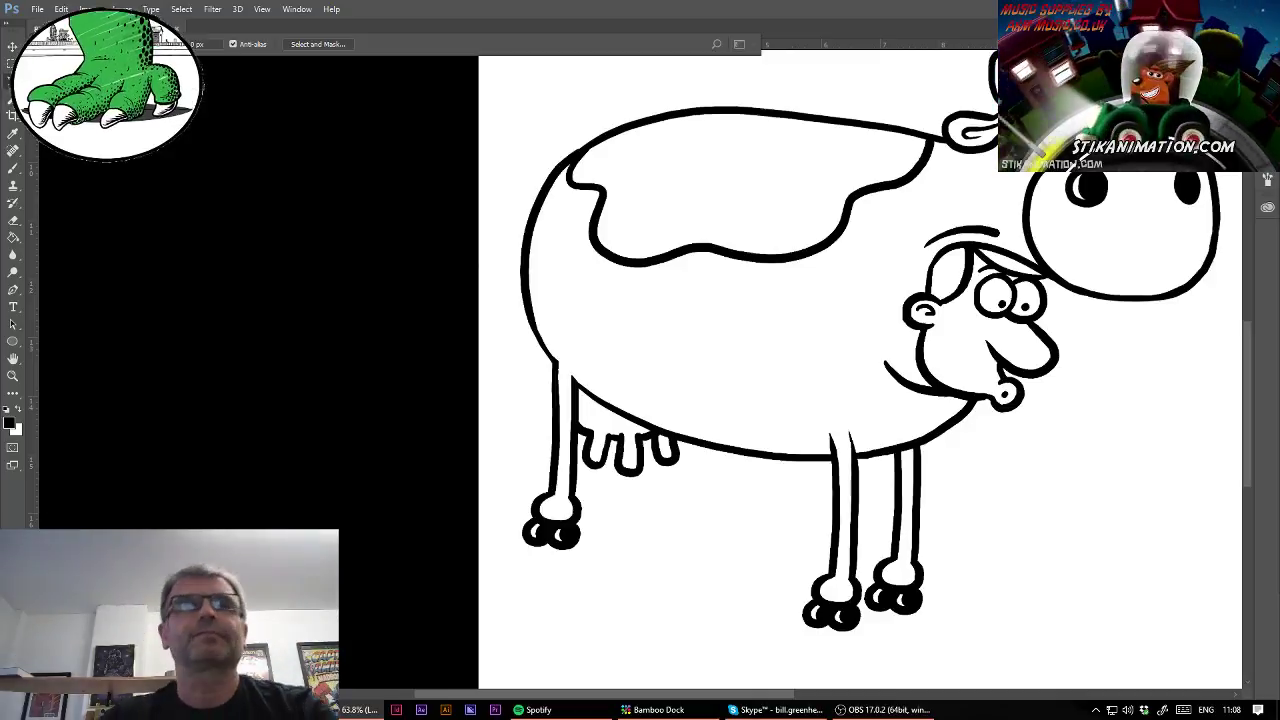
# Erase the stray line ends poking up into the udder above the teats.
pyautogui.click(12, 376)
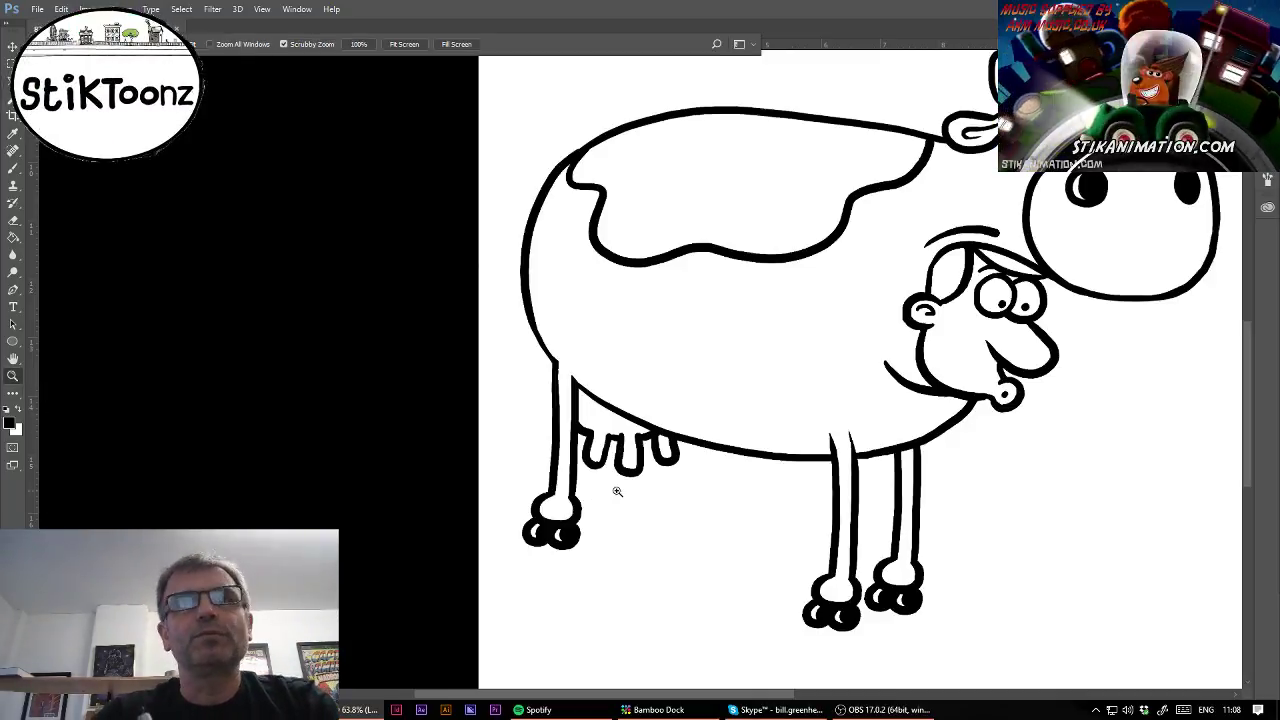
pyautogui.moveTo(617, 488); pyautogui.dragTo(730, 491)
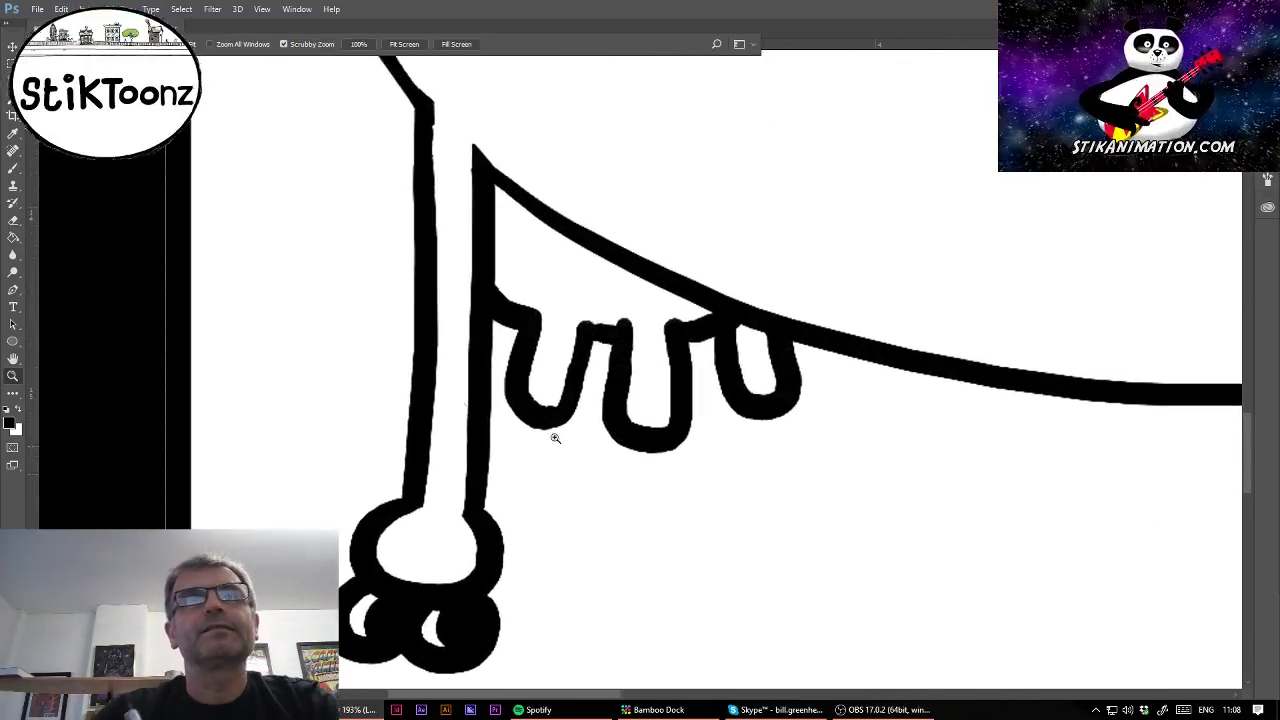
pyautogui.click(13, 221)
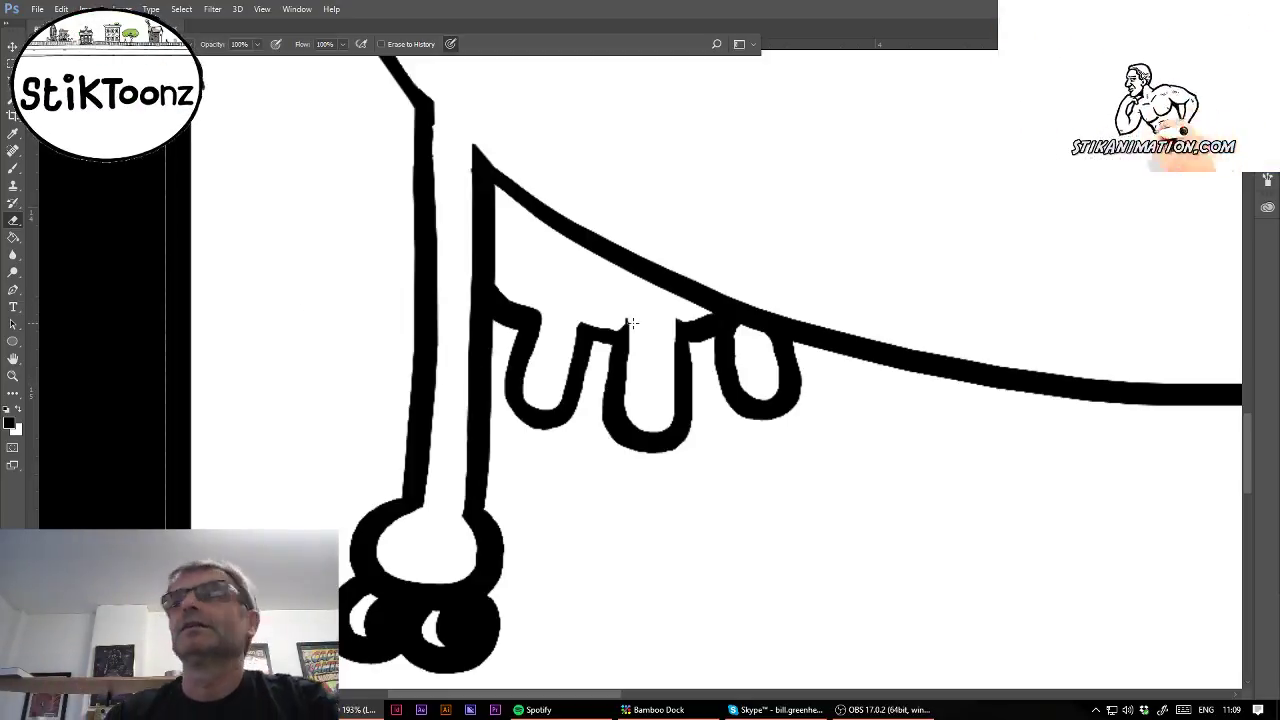
# Lasso the rear leg below the belly and place a copy of it beside the udder.
pyautogui.hotkey('ctrl', '-')
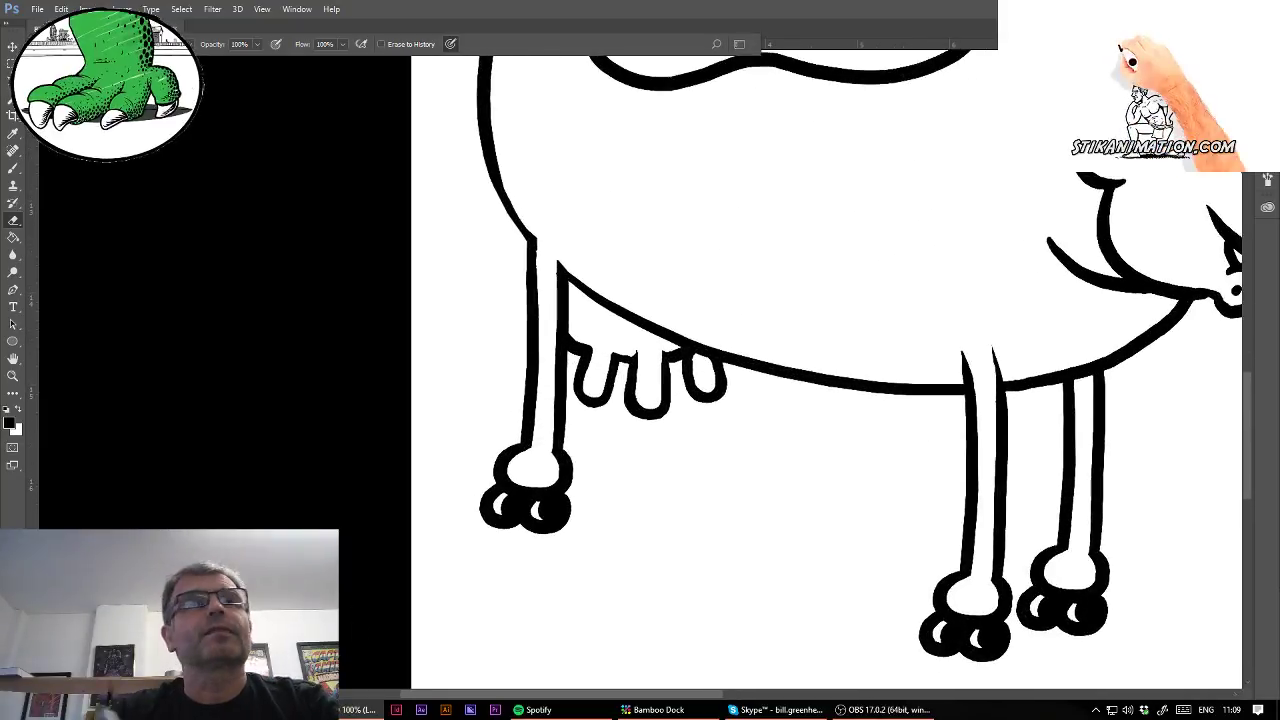
pyautogui.press('l')
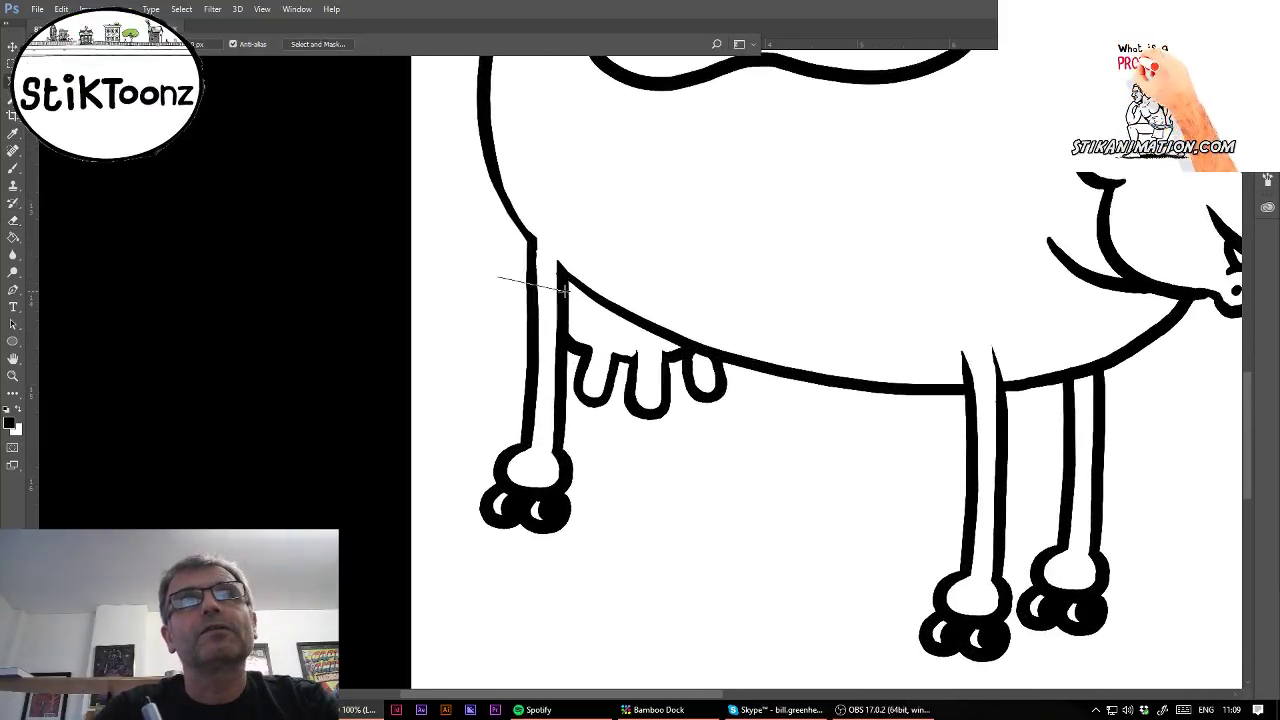
pyautogui.moveTo(566, 350)
pyautogui.mouseDown()
pyautogui.moveTo(596, 484)
pyautogui.moveTo(500, 586)
pyautogui.moveTo(450, 400)
pyautogui.moveTo(498, 278)
pyautogui.mouseUp()
pyautogui.moveTo(530, 372)
pyautogui.mouseDown()
pyautogui.moveTo(722, 388)
pyautogui.moveTo(703, 366)
pyautogui.mouseUp()
# Scale the copied rear leg down, set it behind the last teat, and delete its parts overlapping the belly and udder.
pyautogui.click(60, 9)
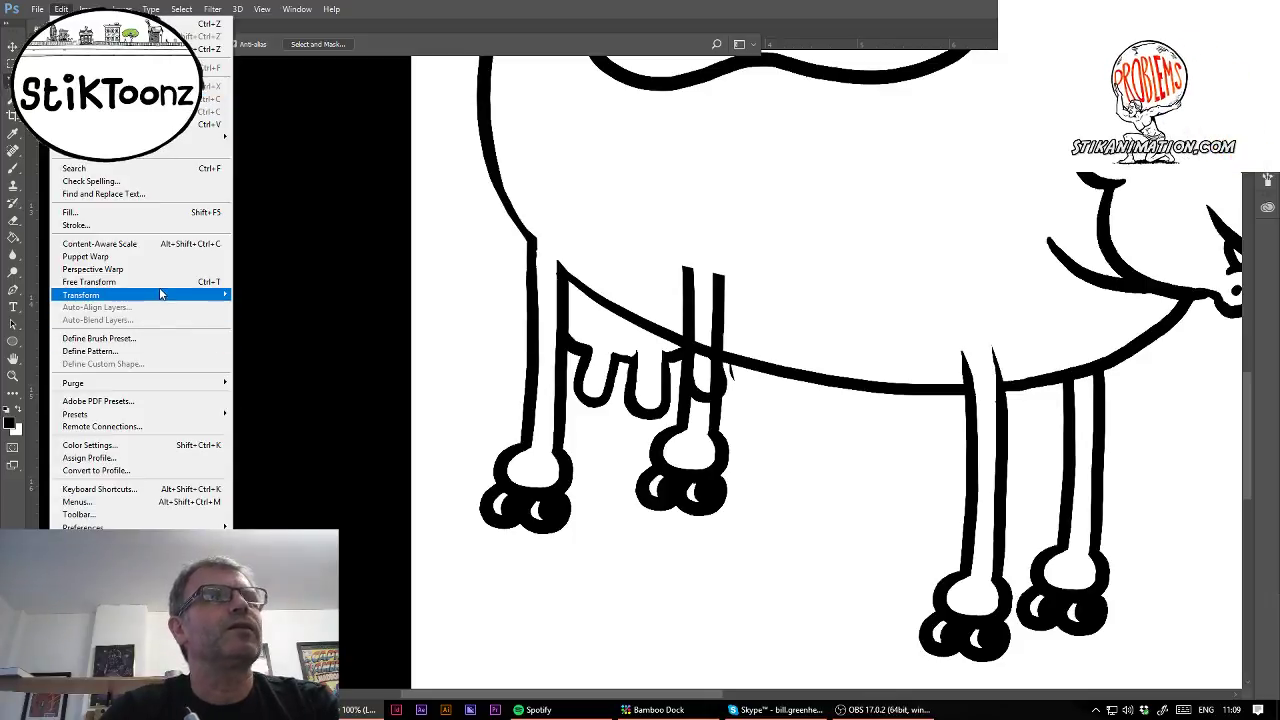
pyautogui.click(160, 289)
pyautogui.moveTo(731, 516); pyautogui.dragTo(718, 463)
pyautogui.moveTo(700, 434); pyautogui.dragTo(719, 469)
pyautogui.moveTo(765, 276); pyautogui.dragTo(747, 267)
pyautogui.moveTo(698, 367)
pyautogui.mouseDown()
pyautogui.moveTo(669, 357)
pyautogui.moveTo(684, 354)
pyautogui.moveTo(687, 383)
pyautogui.moveTo(713, 400)
pyautogui.moveTo(719, 305)
pyautogui.moveTo(665, 276)
pyautogui.moveTo(616, 350)
pyautogui.mouseUp()
pyautogui.press('Return')
pyautogui.press('Delete')
pyautogui.hotkey('ctrl', 'd')
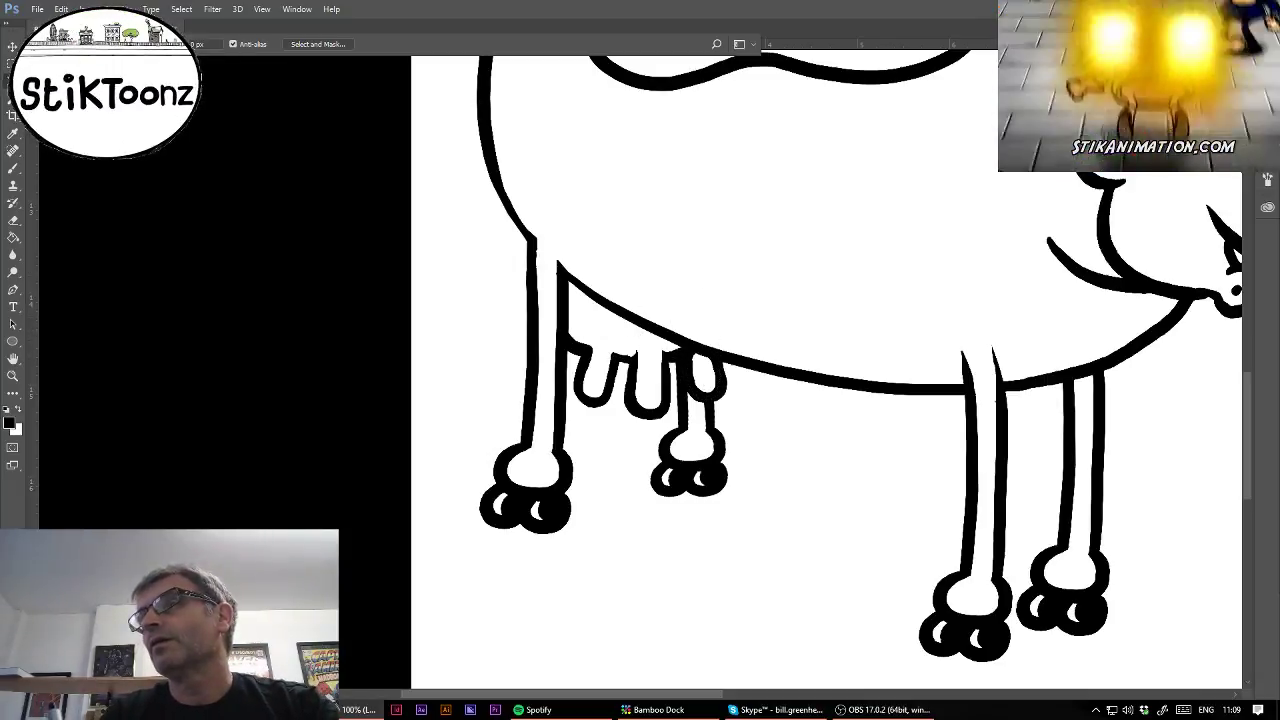
# Brush an S-curved tail rising from the top of the cow's rump and finish it with a spiky black tuft.
pyautogui.hotkey('ctrl', '0')
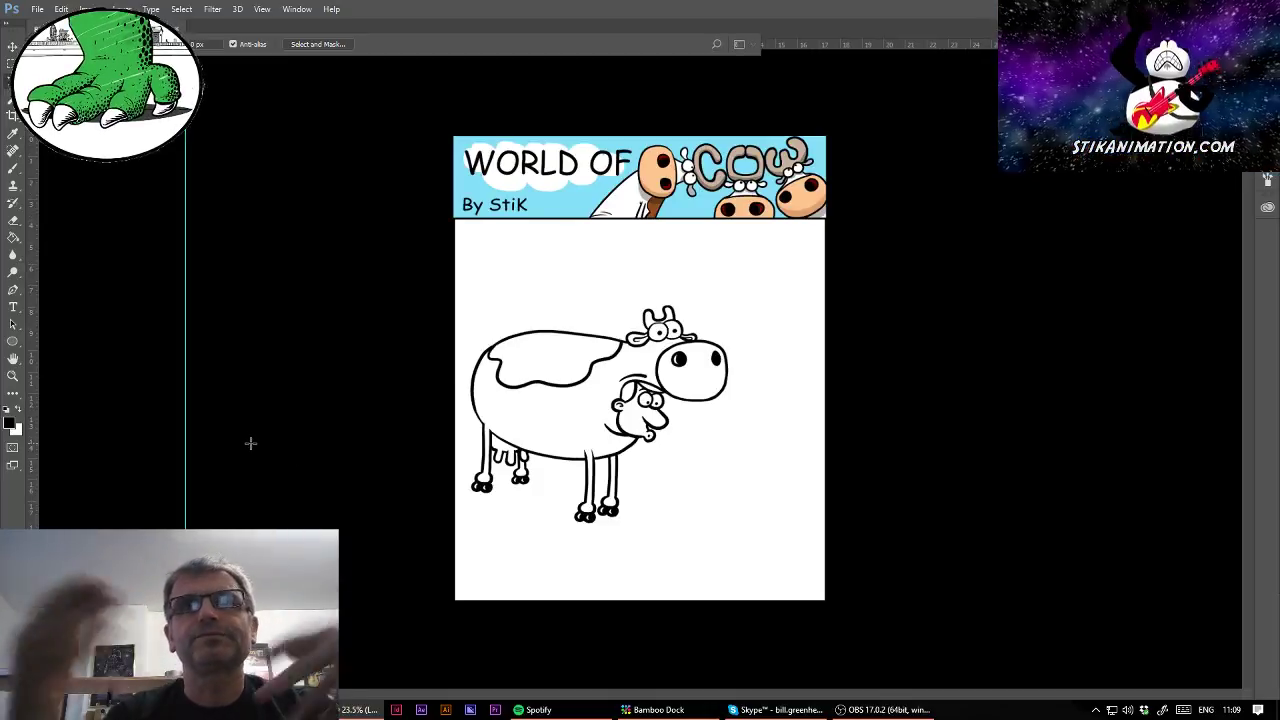
pyautogui.click(12, 377)
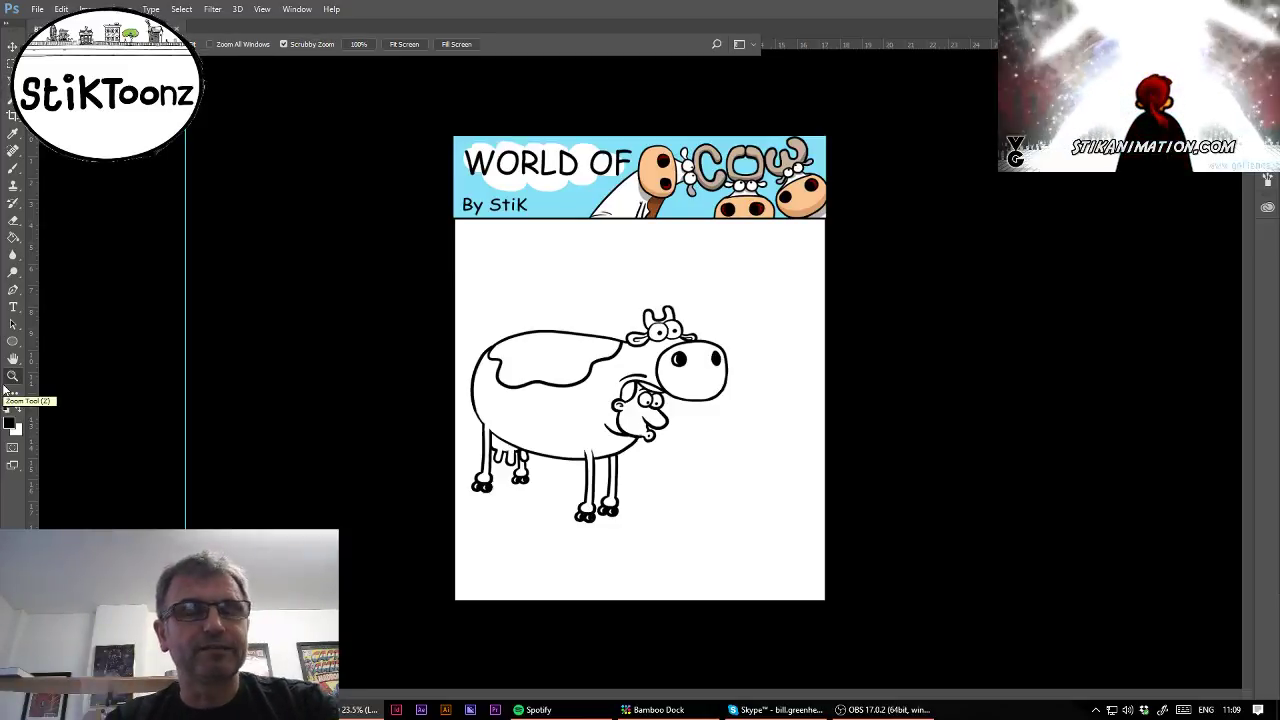
pyautogui.moveTo(580, 420); pyautogui.dragTo(654, 420)
pyautogui.scroll(-5, 640, 370)
pyautogui.scroll(5, 640, 370)
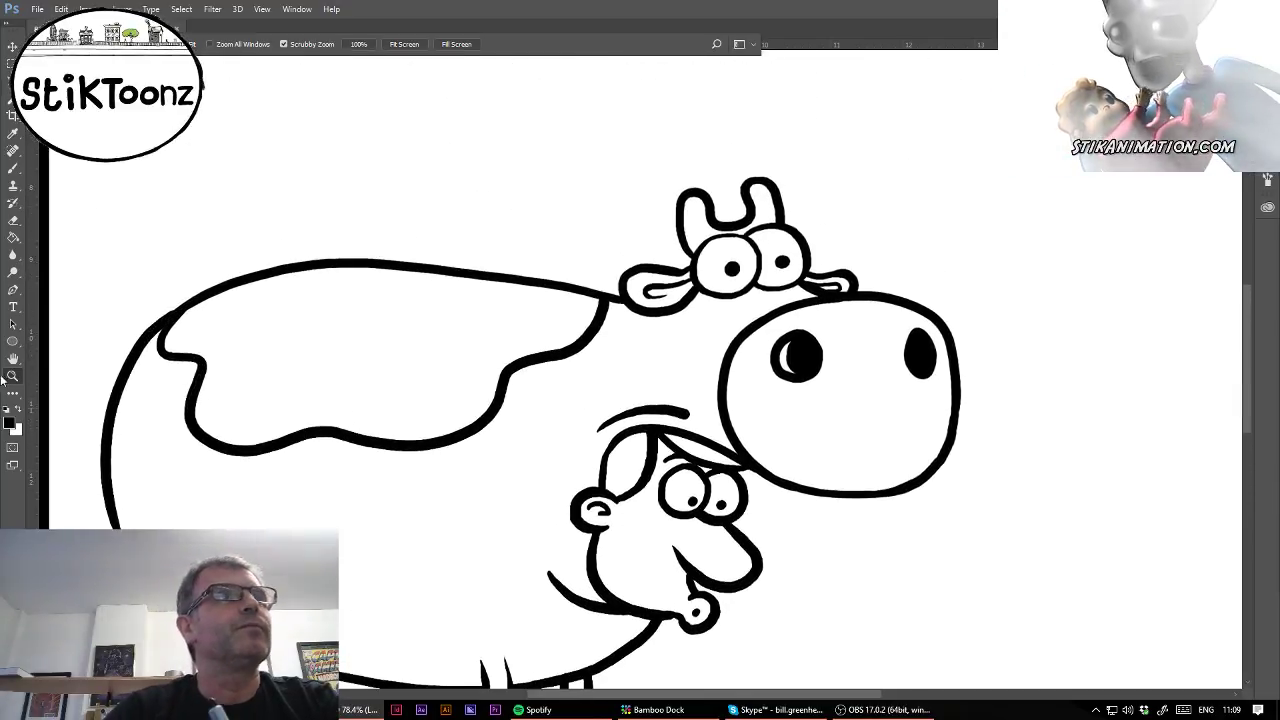
pyautogui.moveTo(107, 241); pyautogui.dragTo(177, 257)
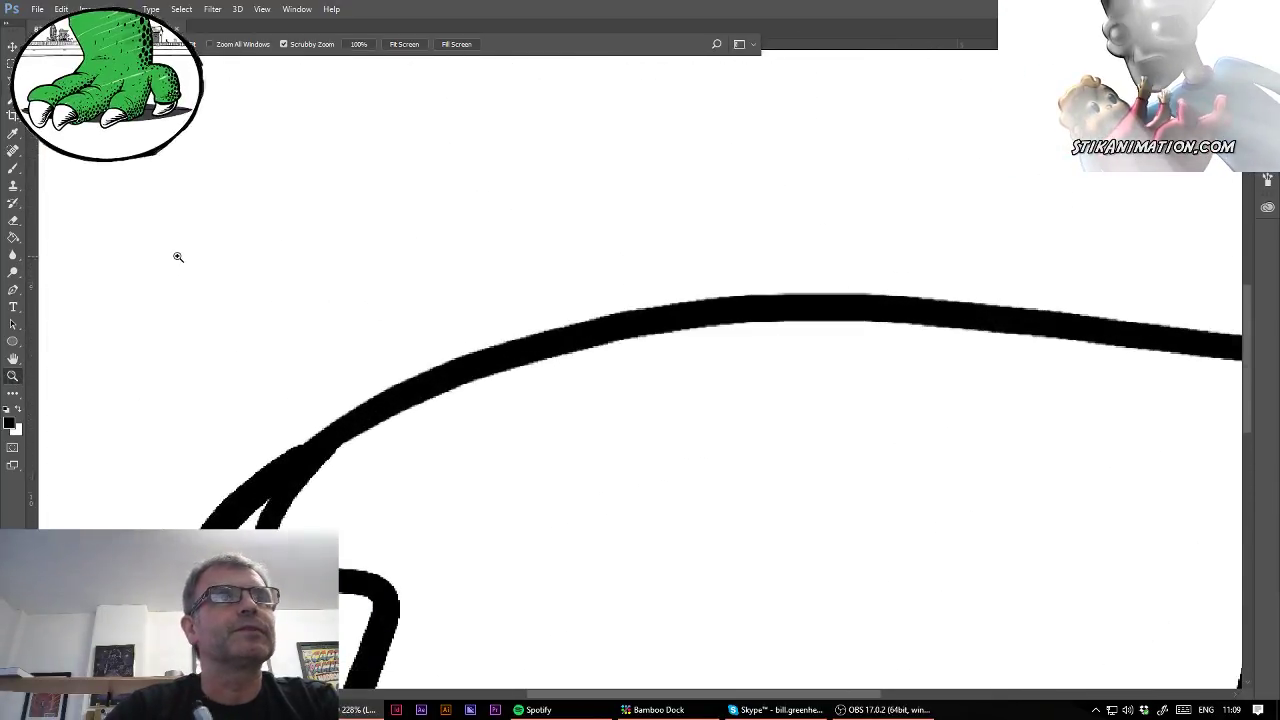
pyautogui.click(13, 168)
pyautogui.moveTo(326, 433)
pyautogui.mouseDown()
pyautogui.moveTo(280, 430)
pyautogui.moveTo(299, 233)
pyautogui.moveTo(199, 141)
pyautogui.moveTo(289, 136)
pyautogui.moveTo(328, 157)
pyautogui.mouseUp()
pyautogui.moveTo(290, 96)
pyautogui.mouseDown()
pyautogui.moveTo(329, 138)
pyautogui.moveTo(277, 150)
pyautogui.moveTo(321, 170)
pyautogui.mouseUp()
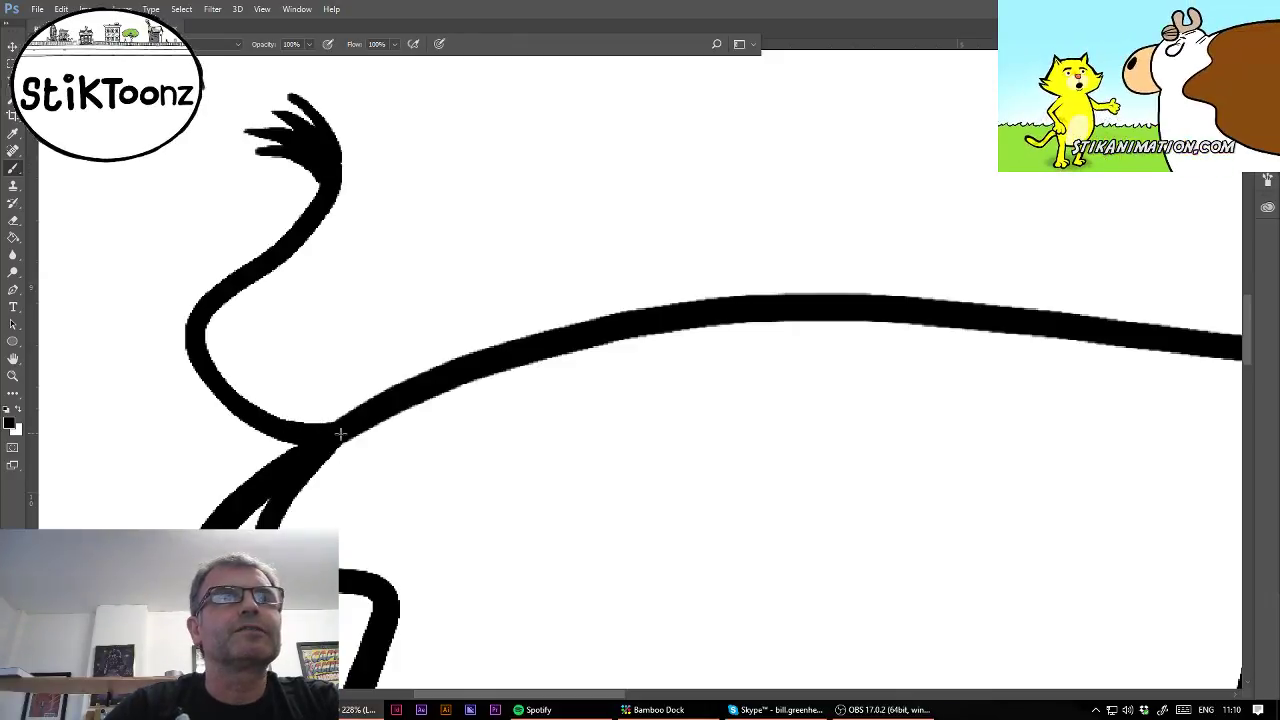
# Rotate the whole cow drawing slightly counterclockwise with Free Transform.
pyautogui.scroll(-10, 640, 372)
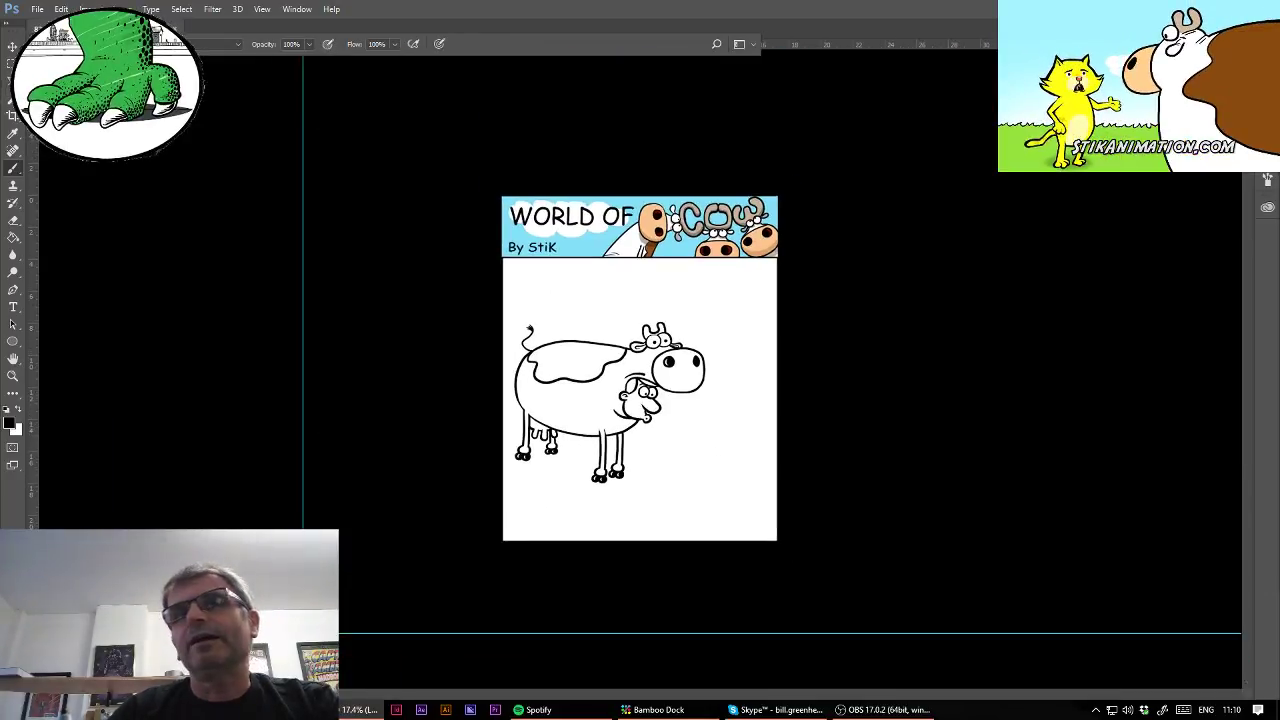
pyautogui.click(60, 9)
pyautogui.click(100, 281)
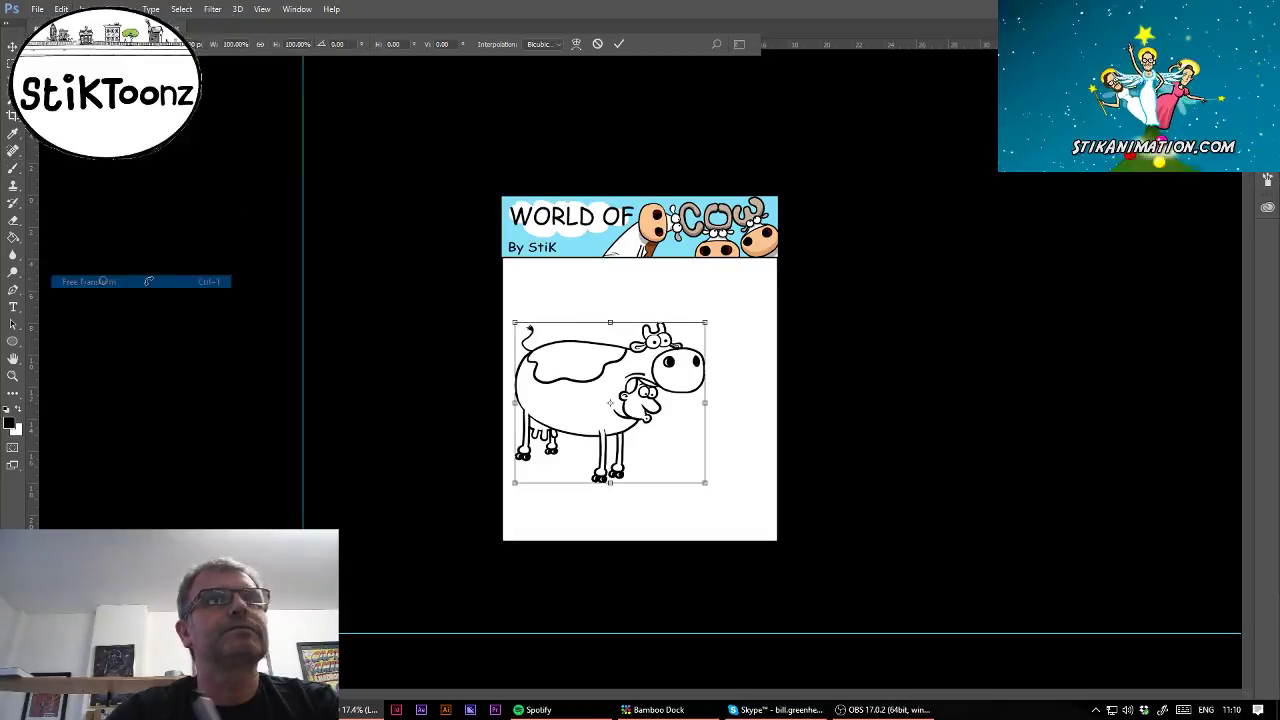
pyautogui.moveTo(814, 264); pyautogui.dragTo(789, 253)
pyautogui.press('Return')
# Lasso the front leg nearest the man's chin below the belly line and delete it.
pyautogui.click(13, 376)
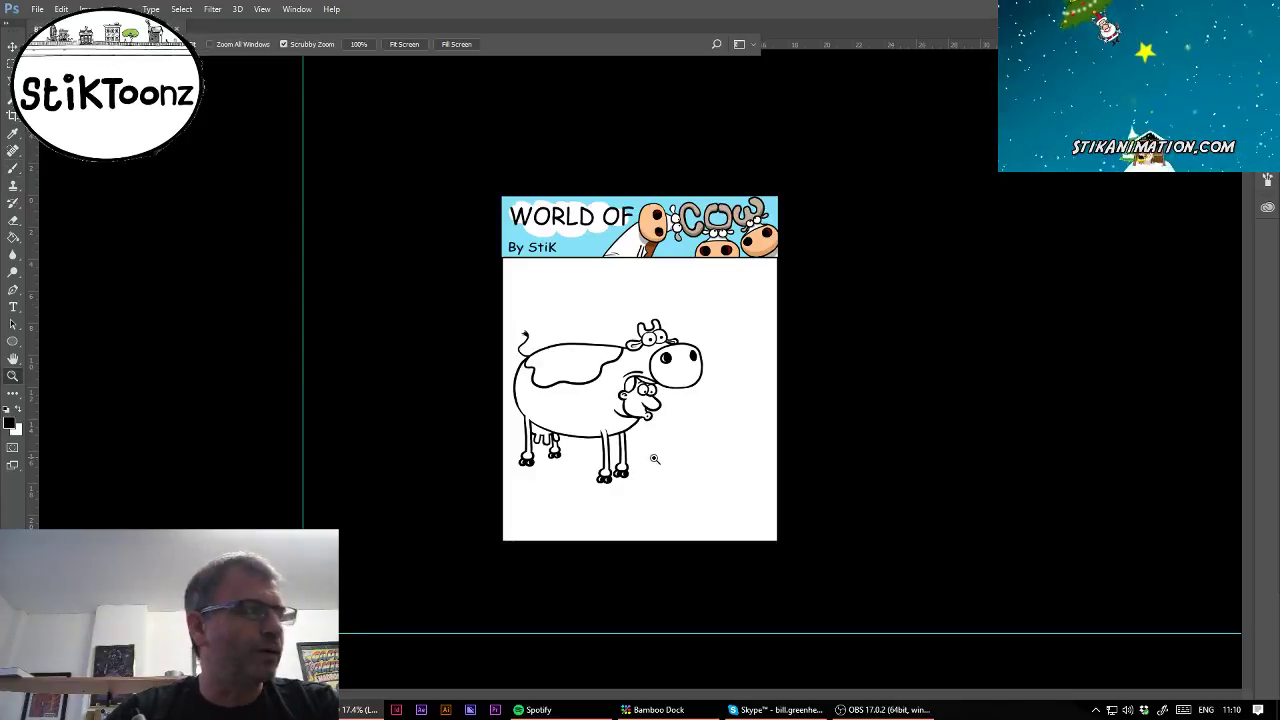
pyautogui.moveTo(647, 473); pyautogui.dragTo(711, 474)
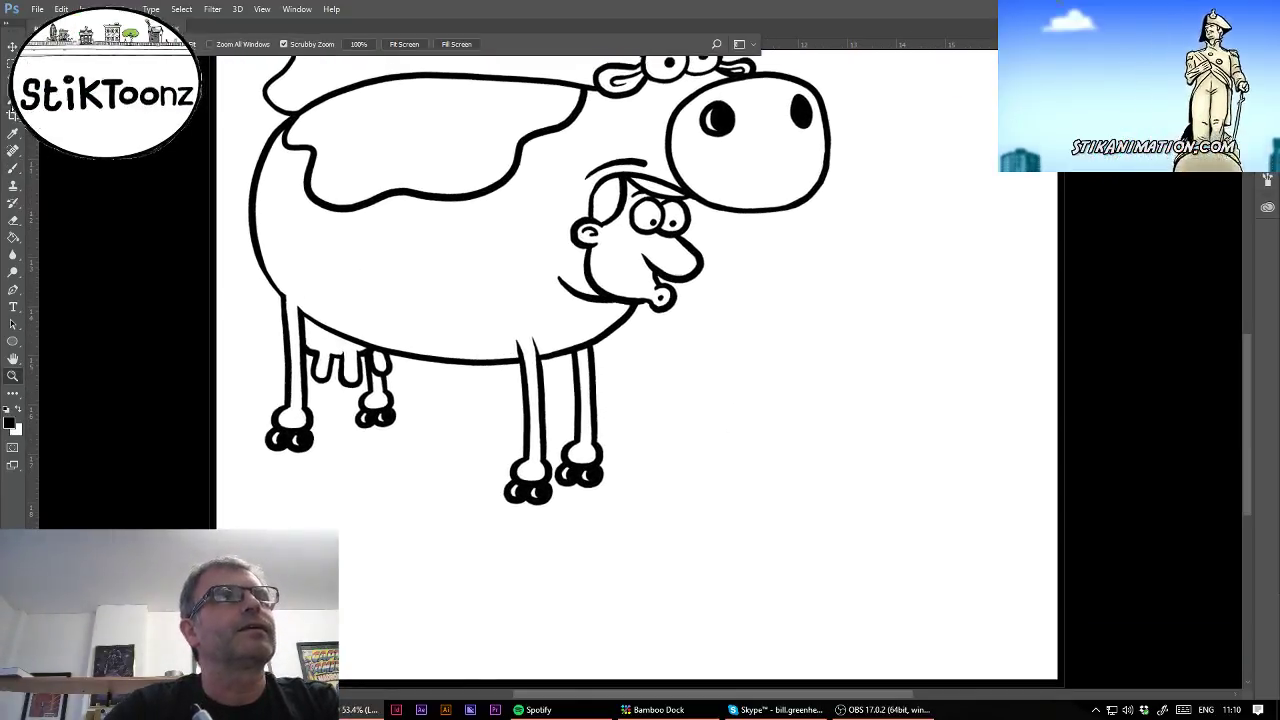
pyautogui.press('l')
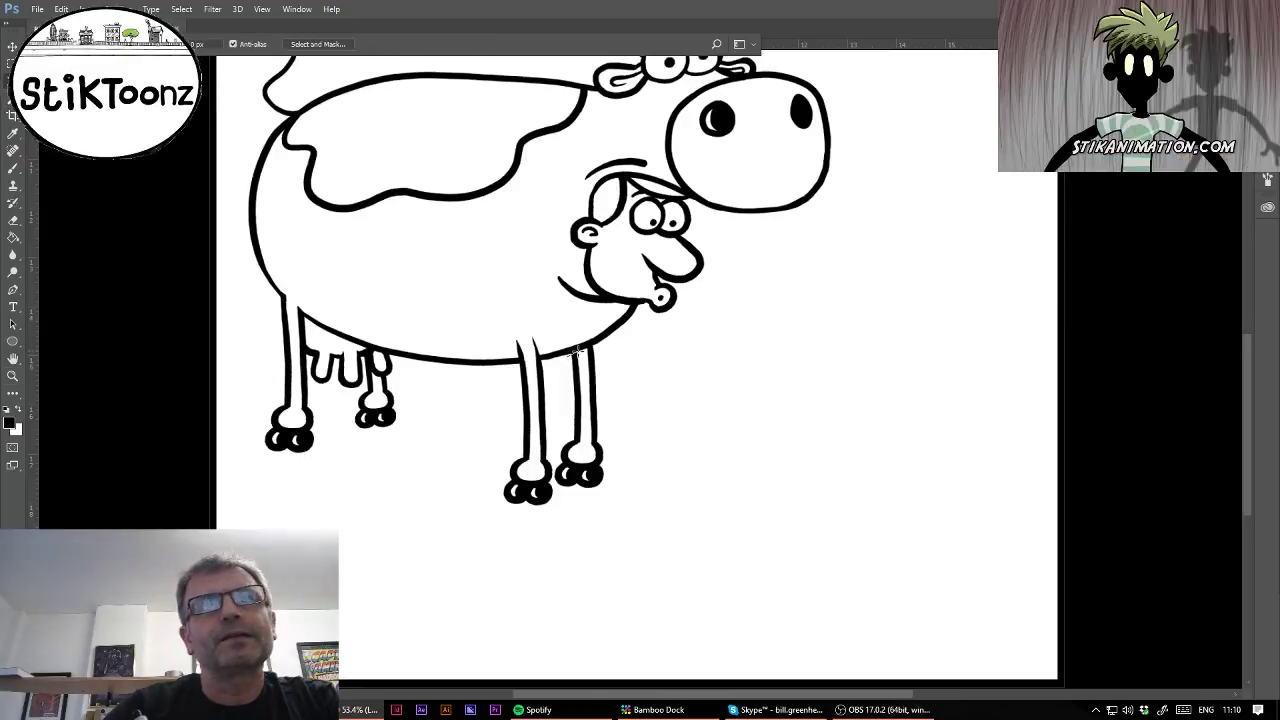
pyautogui.moveTo(598, 346)
pyautogui.mouseDown()
pyautogui.moveTo(640, 421)
pyautogui.moveTo(643, 506)
pyautogui.mouseUp()
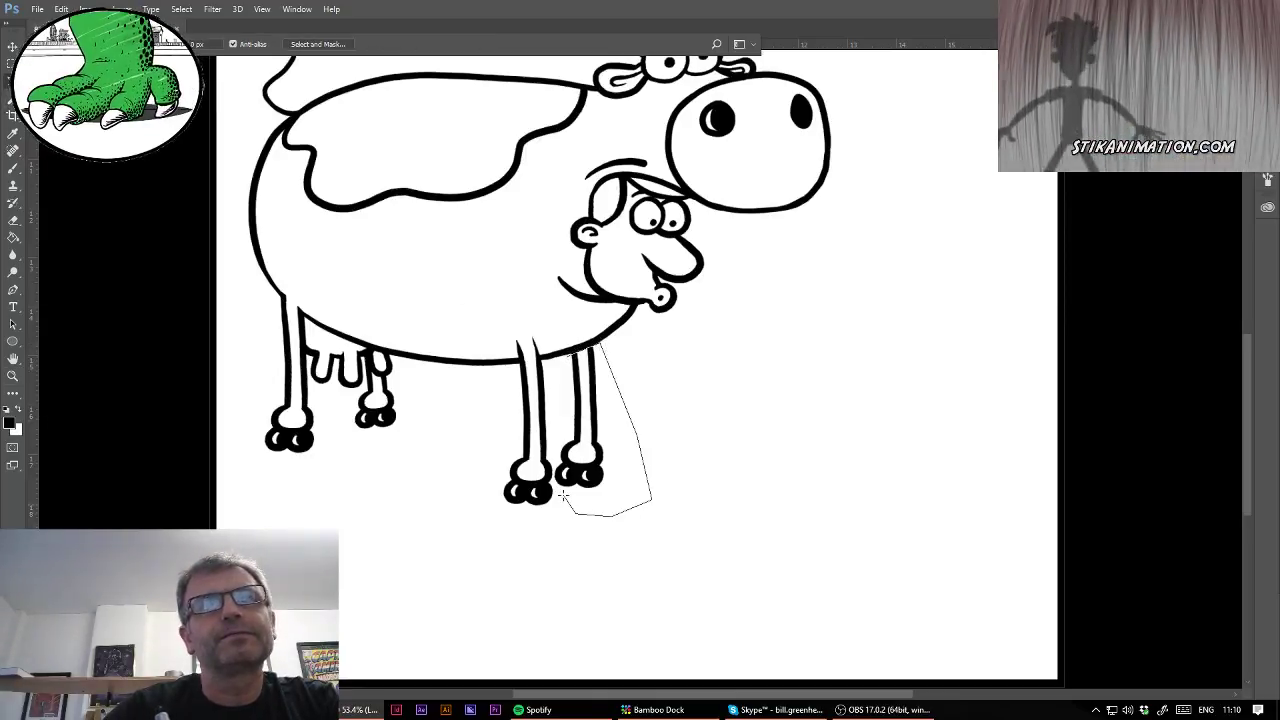
pyautogui.moveTo(557, 417); pyautogui.dragTo(560, 400)
pyautogui.press('Delete')
pyautogui.hotkey('ctrl', 'd')
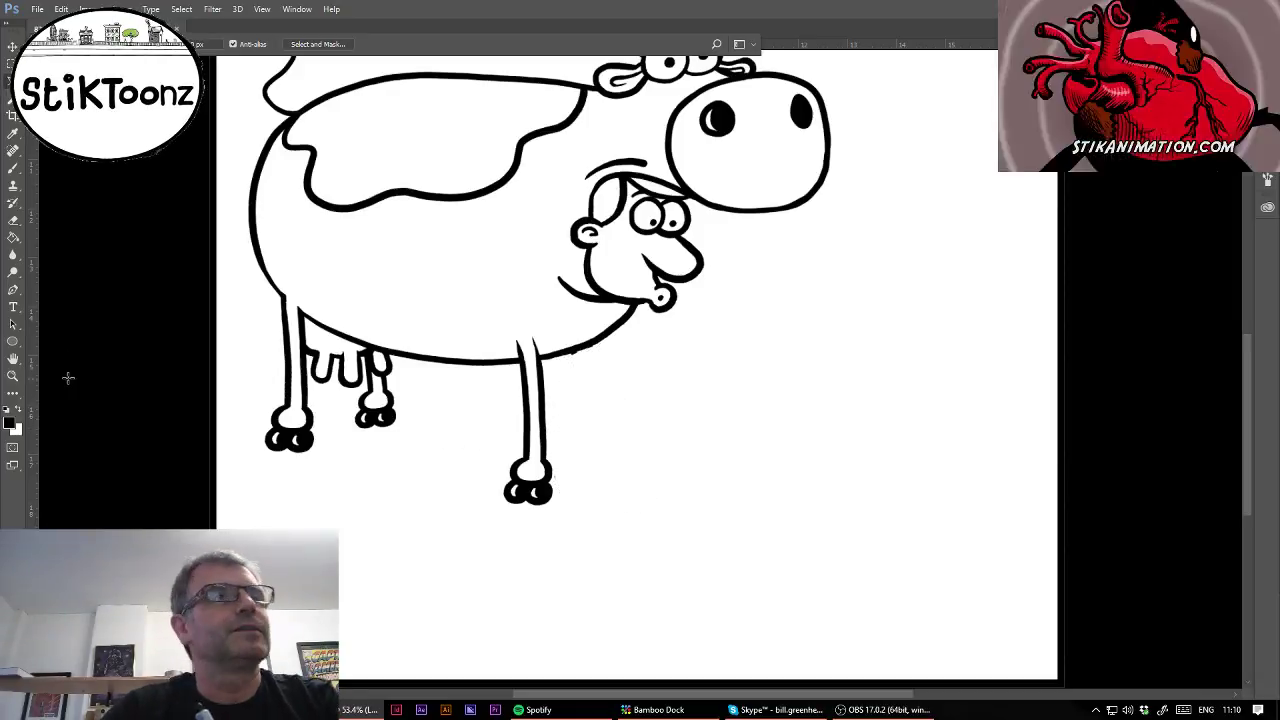
# Brush a hand in front of the man's chin, gripping a black camera-like device with a rounded white end.
pyautogui.press('z')
pyautogui.moveTo(671, 351); pyautogui.dragTo(716, 349)
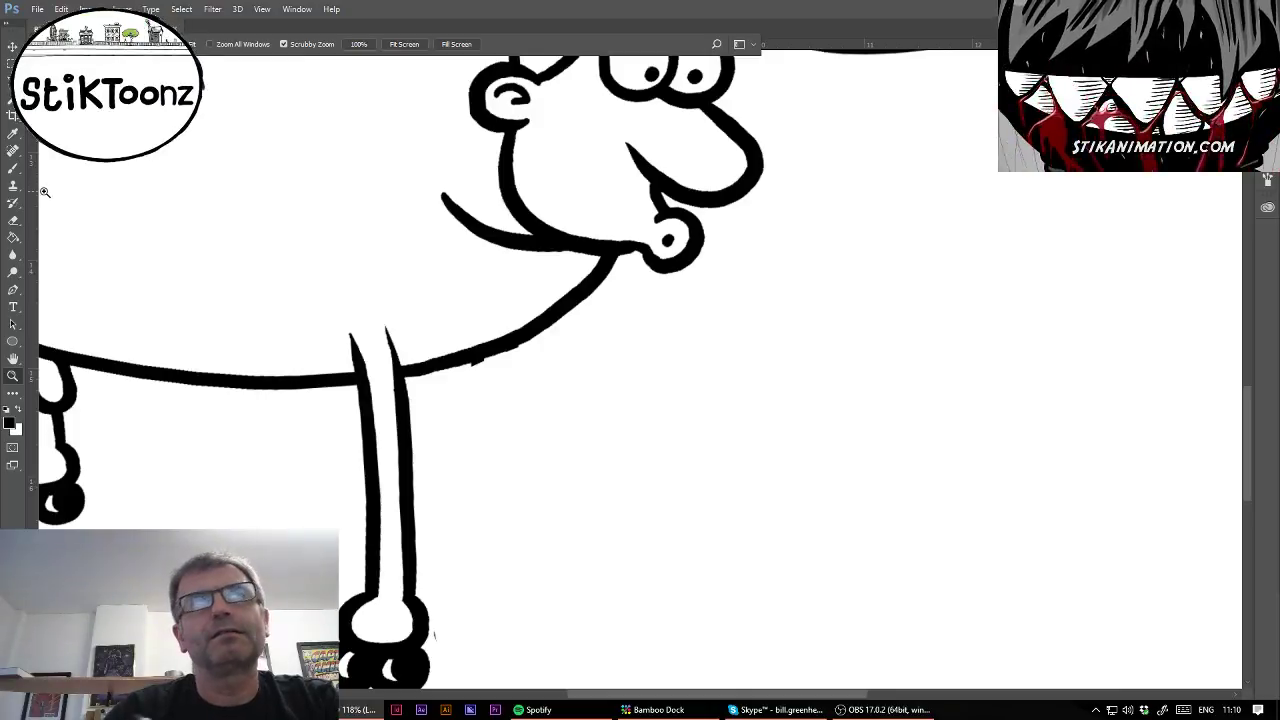
pyautogui.click(14, 170)
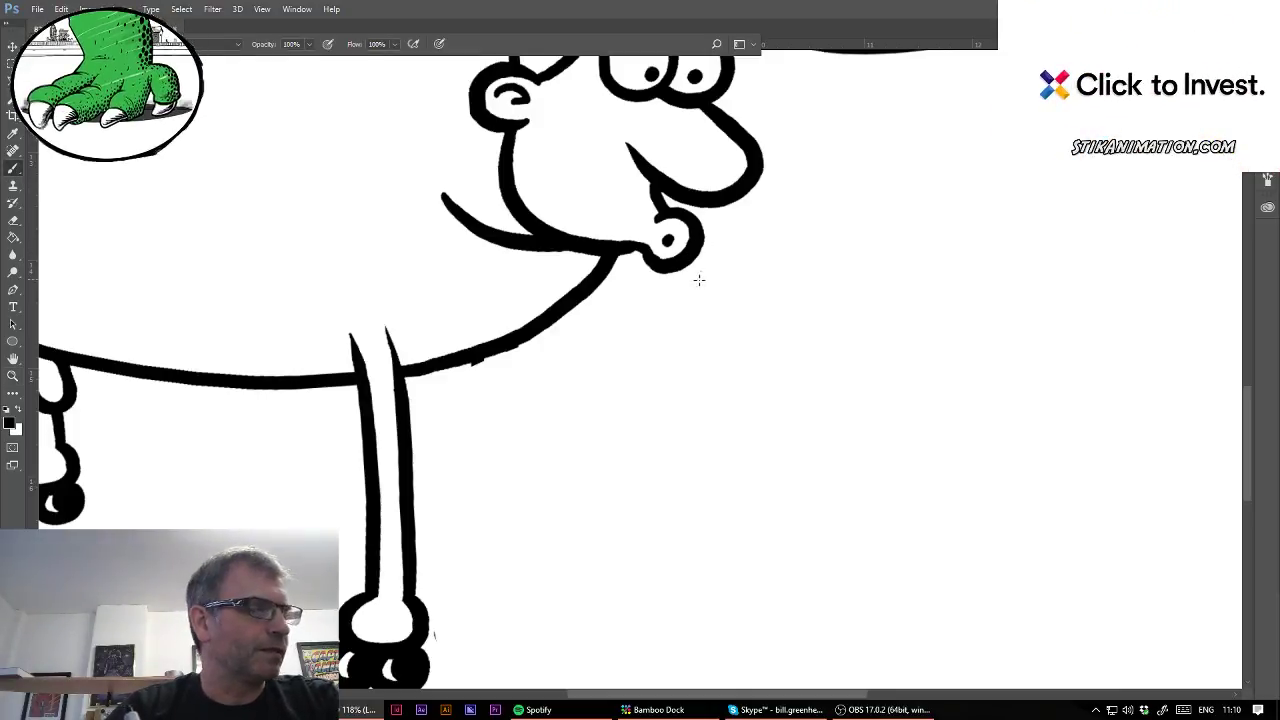
pyautogui.moveTo(693, 284); pyautogui.dragTo(758, 252)
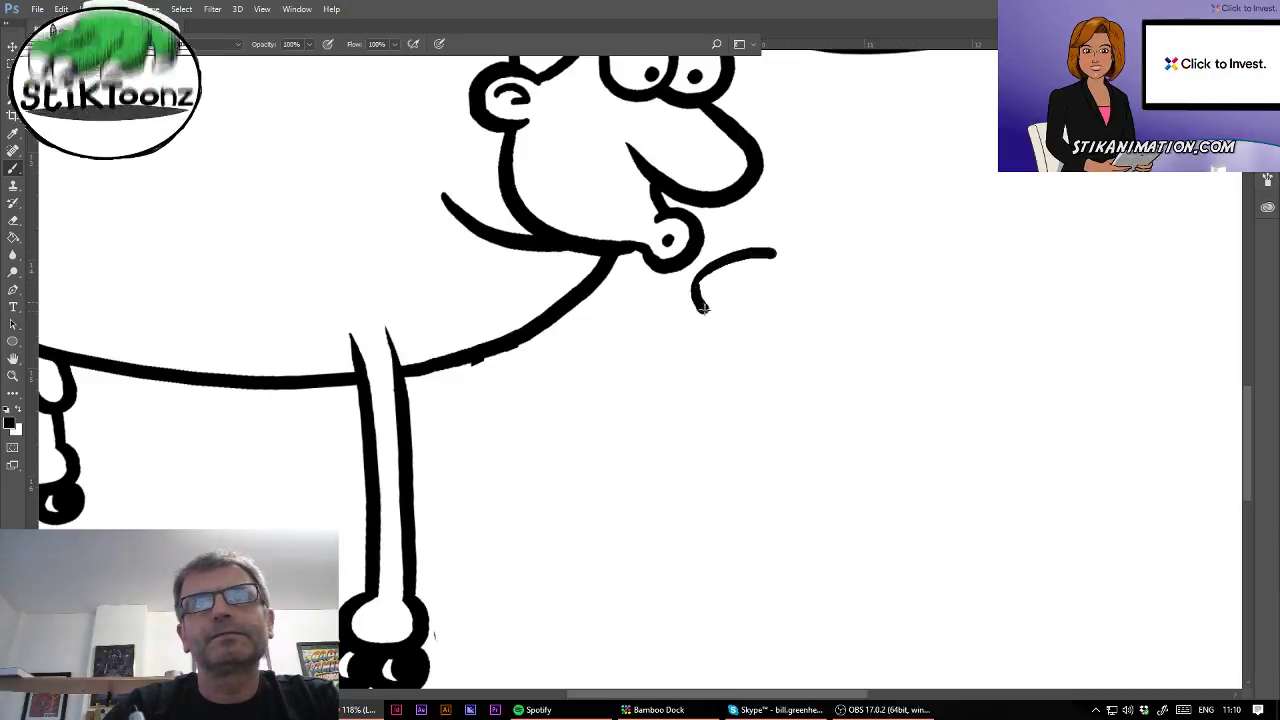
pyautogui.moveTo(739, 336)
pyautogui.mouseDown()
pyautogui.moveTo(788, 292)
pyautogui.moveTo(785, 259)
pyautogui.moveTo(807, 262)
pyautogui.moveTo(821, 291)
pyautogui.moveTo(787, 303)
pyautogui.moveTo(806, 243)
pyautogui.moveTo(840, 249)
pyautogui.moveTo(846, 272)
pyautogui.moveTo(841, 305)
pyautogui.moveTo(807, 316)
pyautogui.moveTo(835, 290)
pyautogui.moveTo(830, 300)
pyautogui.moveTo(813, 262)
pyautogui.moveTo(874, 245)
pyautogui.moveTo(886, 298)
pyautogui.mouseUp()
pyautogui.hotkey('ctrl', 'z')
pyautogui.moveTo(840, 252)
pyautogui.mouseDown()
pyautogui.moveTo(868, 240)
pyautogui.moveTo(890, 266)
pyautogui.moveTo(877, 320)
pyautogui.mouseUp()
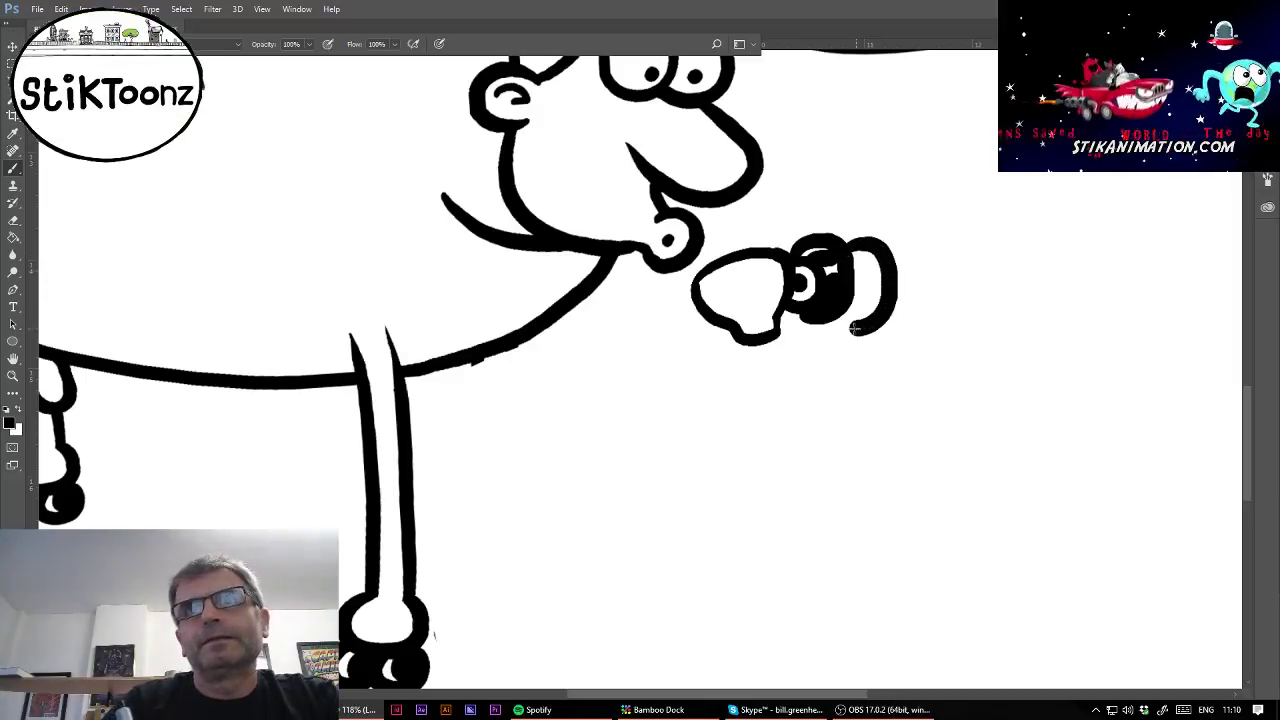
# Brush two curved arm lines joining the hand to the cow's chest below the man's chin.
pyautogui.moveTo(598, 272)
pyautogui.mouseDown()
pyautogui.moveTo(640, 290)
pyautogui.moveTo(677, 286)
pyautogui.mouseUp()
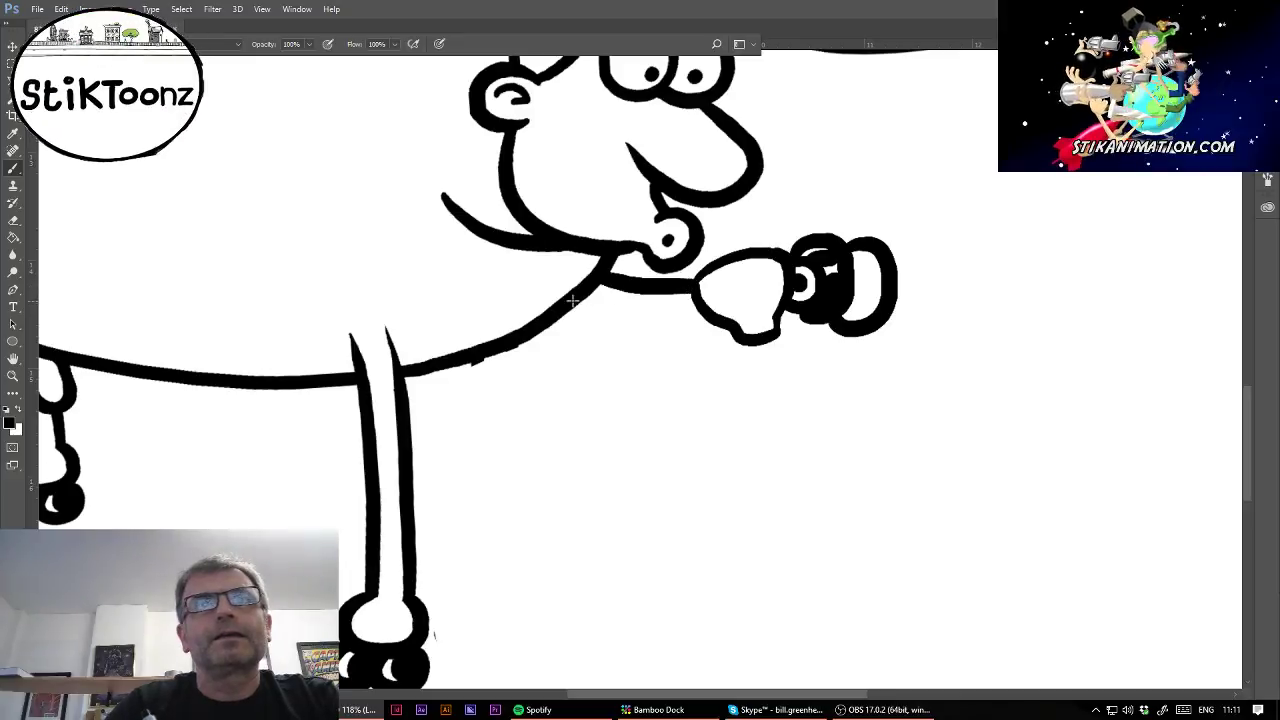
pyautogui.moveTo(610, 311)
pyautogui.mouseDown()
pyautogui.moveTo(630, 313)
pyautogui.moveTo(590, 310)
pyautogui.mouseUp()
pyautogui.hotkey('ctrl', 'z')
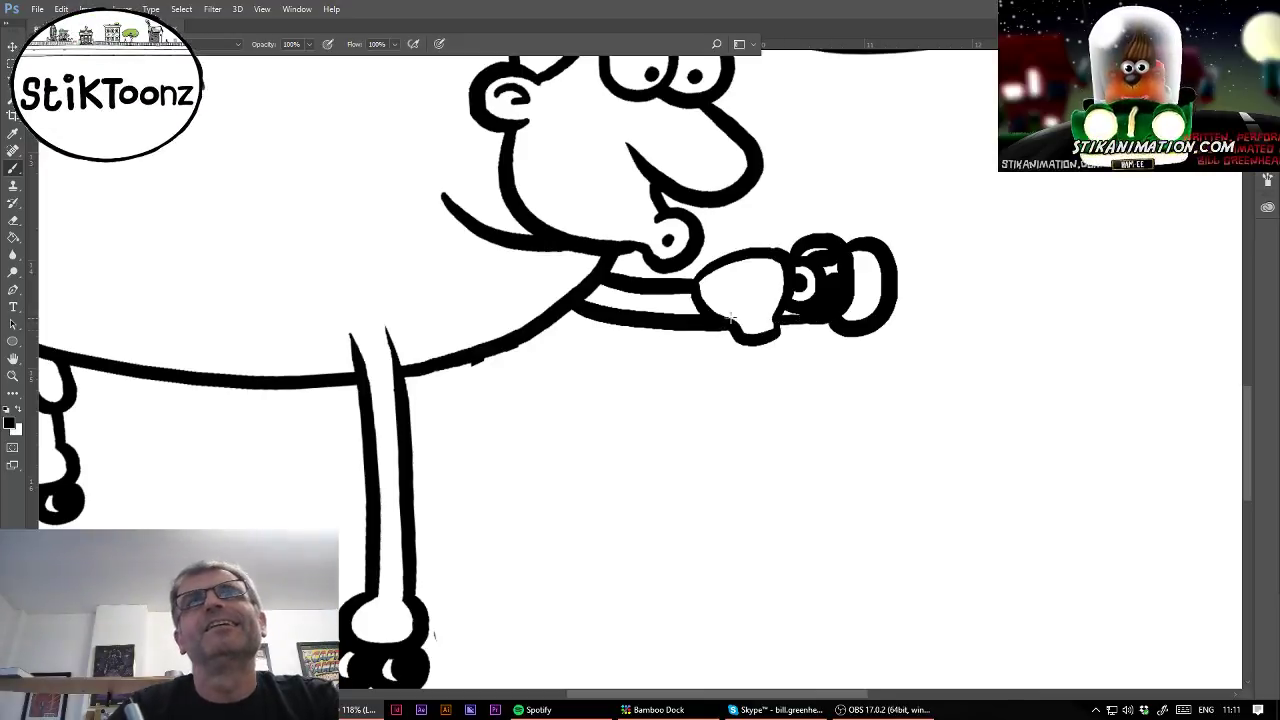
# Erase the small bump on the underside of the belly line between the front leg and the arm.
pyautogui.click(13, 375)
pyautogui.click(472, 354)
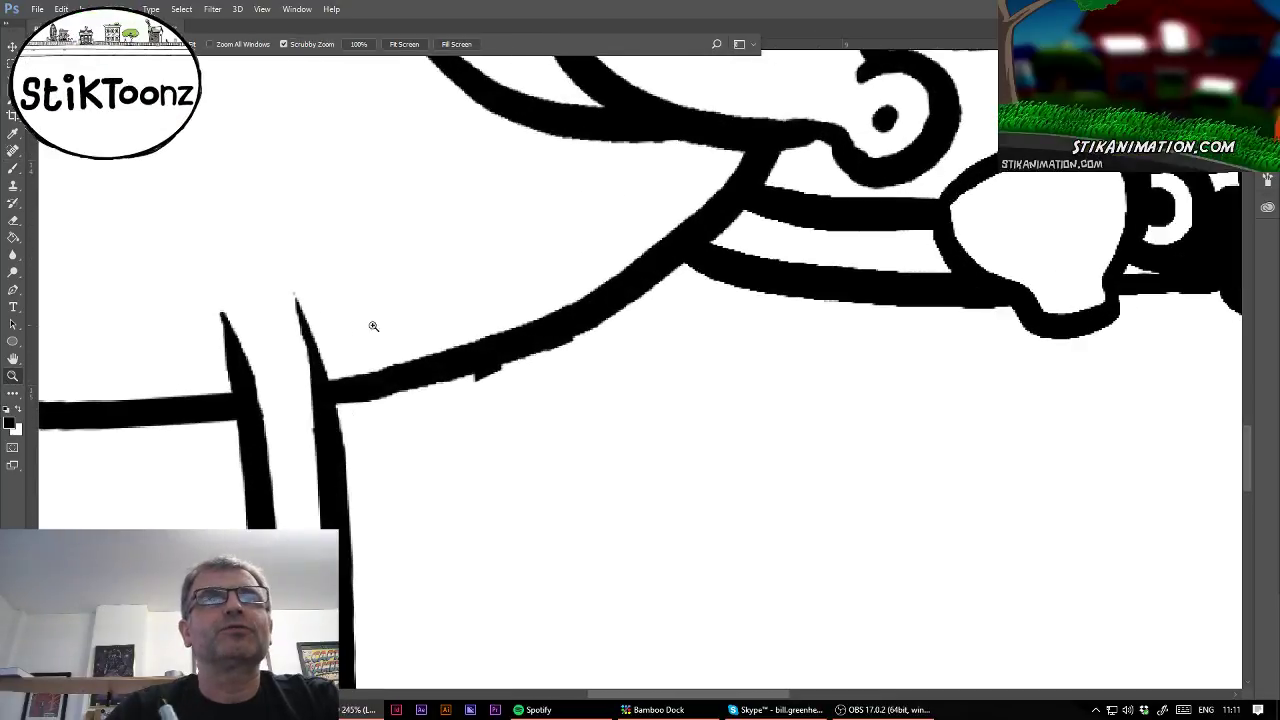
pyautogui.click(13, 219)
pyautogui.moveTo(478, 378); pyautogui.dragTo(497, 376)
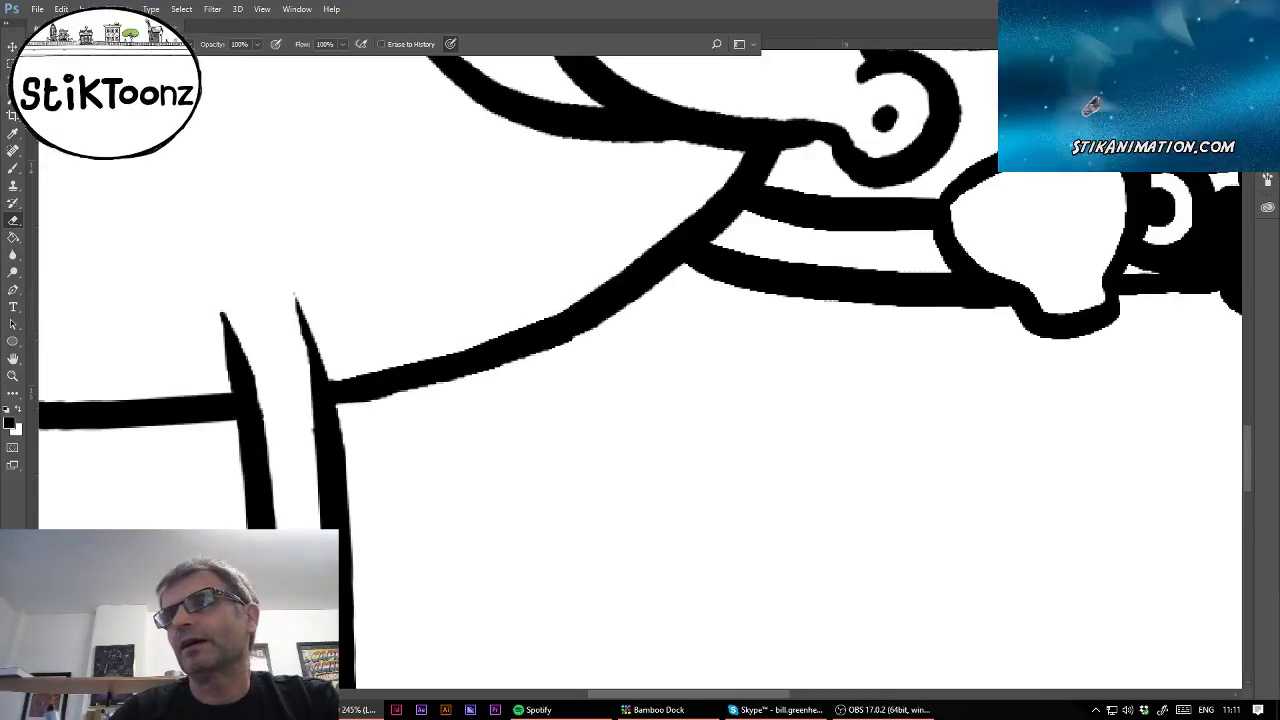
# Brush a hedgehog's pointed snout with a black nose and two overlapping oval eyes with dot pupils below the arm.
pyautogui.moveTo(830, 520); pyautogui.dragTo(382, 101)
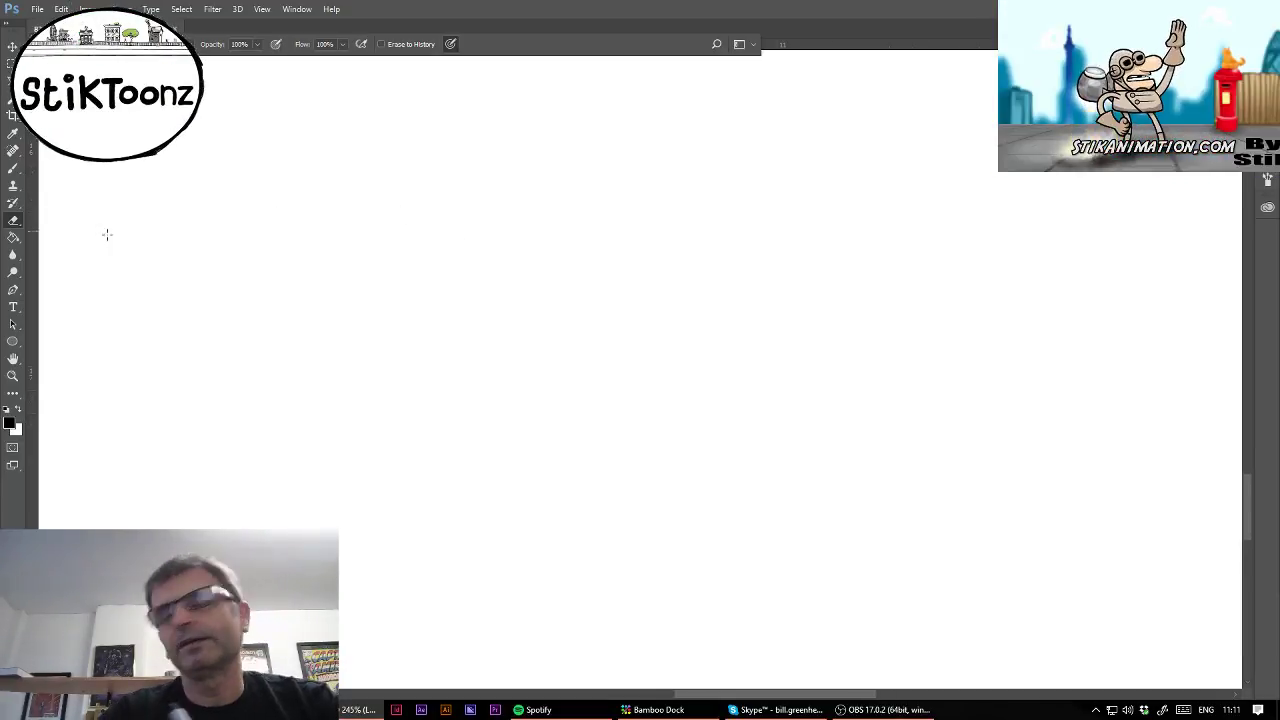
pyautogui.click(13, 170)
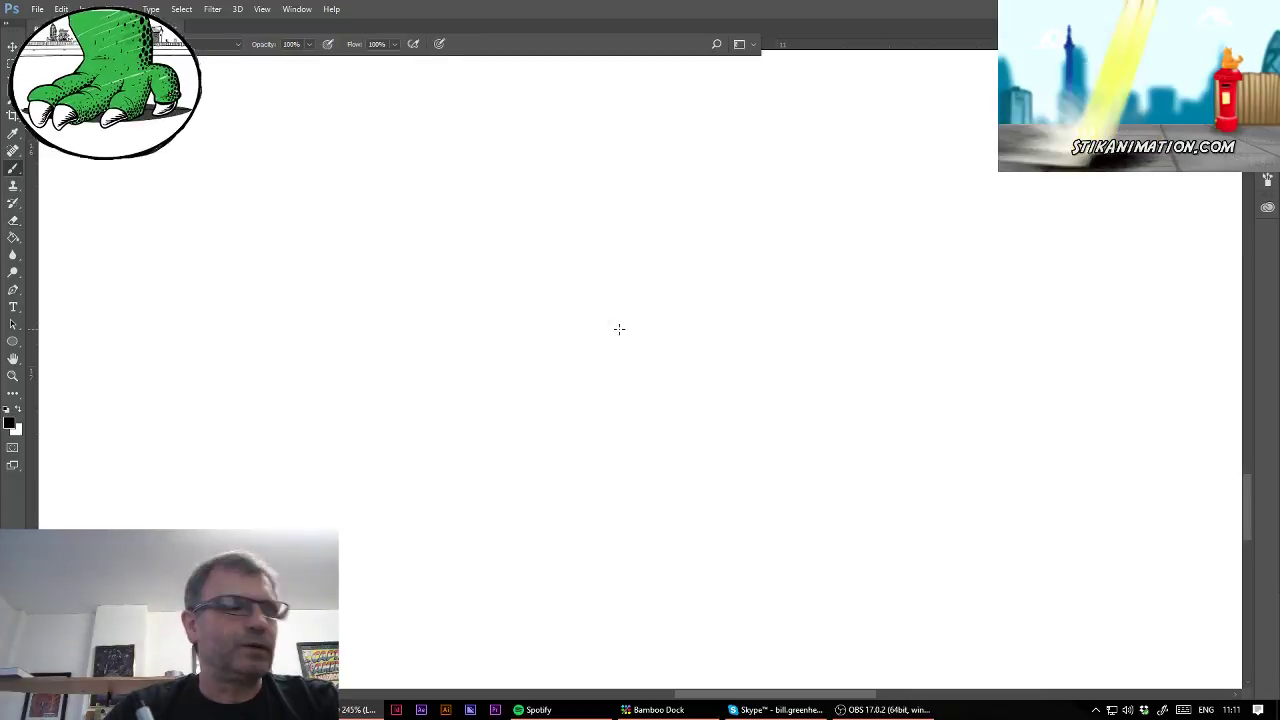
pyautogui.moveTo(697, 344)
pyautogui.mouseDown()
pyautogui.moveTo(525, 280)
pyautogui.moveTo(684, 323)
pyautogui.mouseUp()
pyautogui.hotkey('ctrl', 'z')
pyautogui.moveTo(512, 265)
pyautogui.mouseDown()
pyautogui.moveTo(534, 343)
pyautogui.moveTo(575, 414)
pyautogui.moveTo(556, 321)
pyautogui.moveTo(532, 285)
pyautogui.mouseUp()
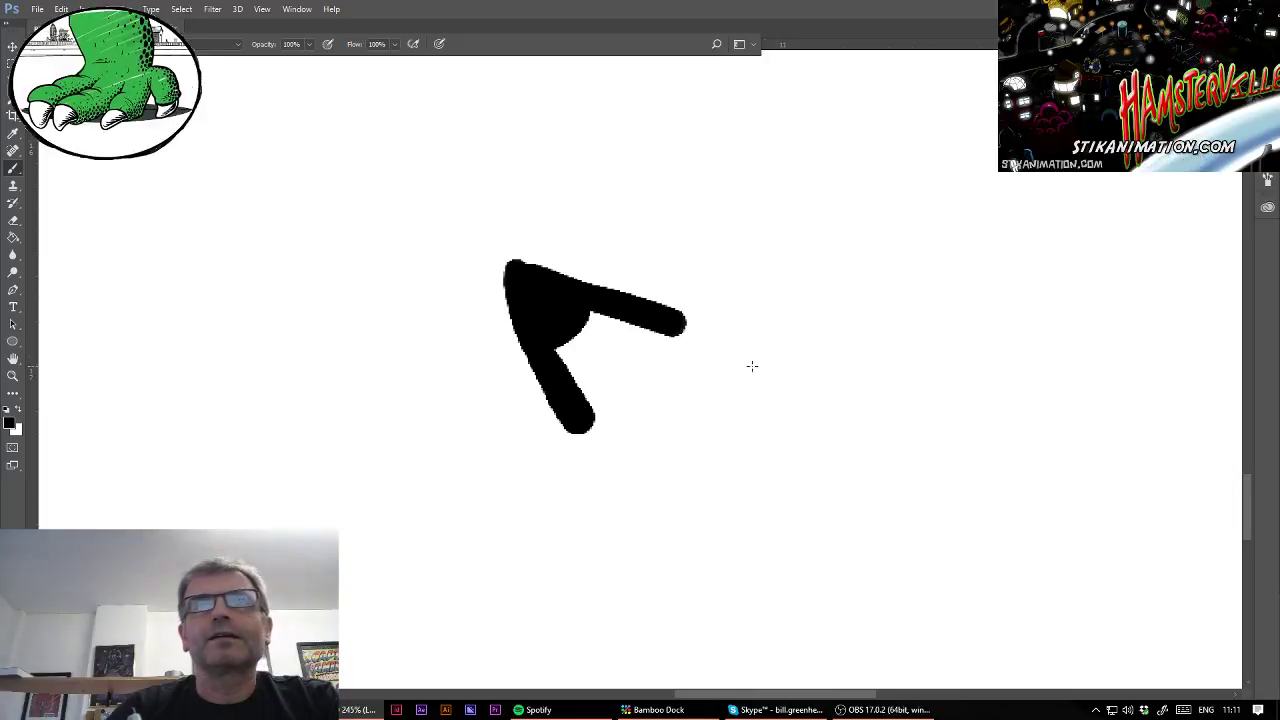
pyautogui.moveTo(752, 362)
pyautogui.mouseDown()
pyautogui.moveTo(701, 353)
pyautogui.moveTo(663, 373)
pyautogui.moveTo(653, 410)
pyautogui.moveTo(675, 431)
pyautogui.moveTo(715, 437)
pyautogui.moveTo(747, 423)
pyautogui.moveTo(761, 397)
pyautogui.moveTo(751, 360)
pyautogui.moveTo(697, 353)
pyautogui.moveTo(687, 325)
pyautogui.moveTo(698, 300)
pyautogui.moveTo(749, 289)
pyautogui.moveTo(780, 300)
pyautogui.moveTo(798, 316)
pyautogui.moveTo(766, 370)
pyautogui.mouseUp()
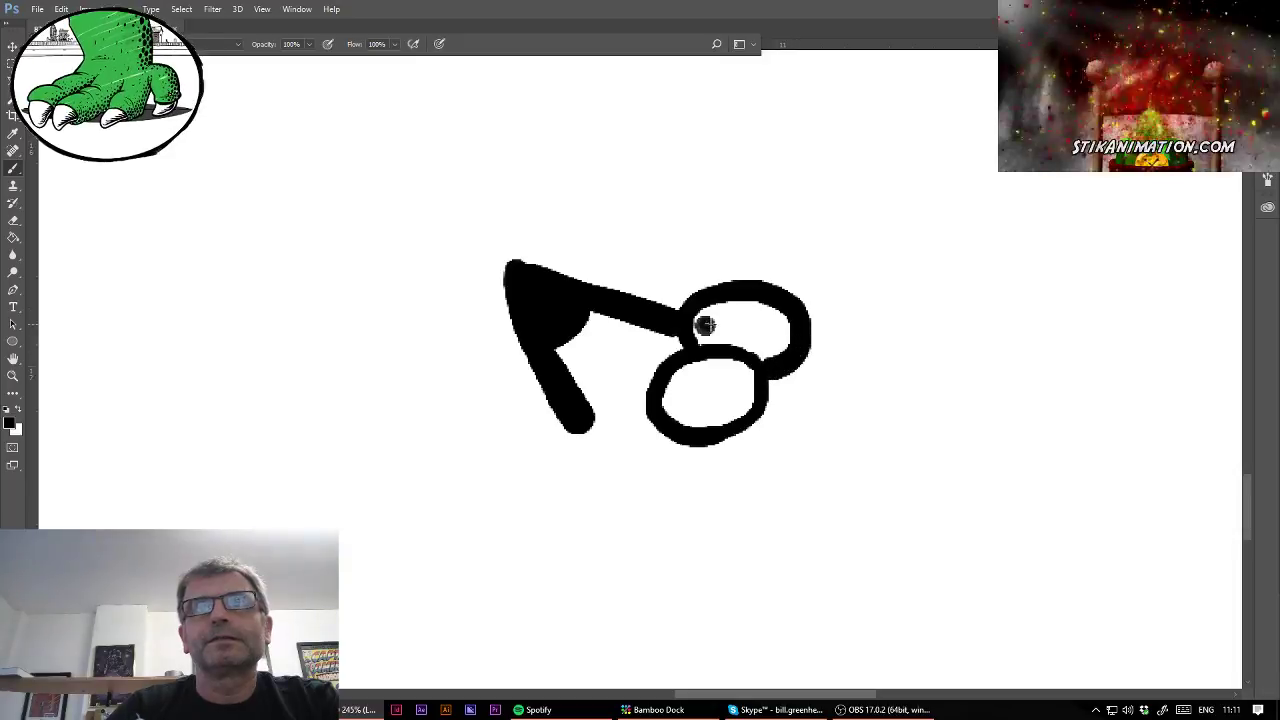
pyautogui.click(681, 391)
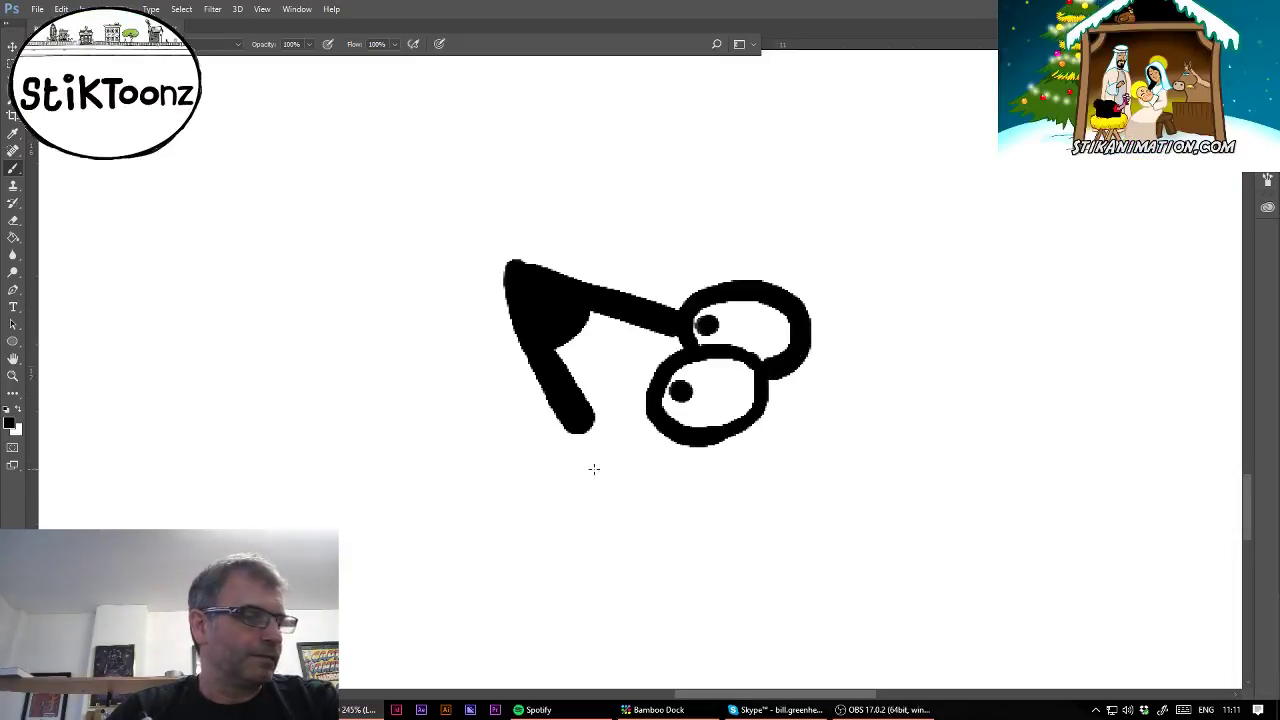
# Outline the hedgehog's face and rounded body with rows of short, thick spine strokes.
pyautogui.moveTo(583, 434)
pyautogui.mouseDown()
pyautogui.moveTo(590, 510)
pyautogui.moveTo(715, 535)
pyautogui.moveTo(791, 491)
pyautogui.moveTo(831, 443)
pyautogui.moveTo(840, 305)
pyautogui.moveTo(858, 293)
pyautogui.moveTo(786, 272)
pyautogui.moveTo(850, 320)
pyautogui.moveTo(872, 356)
pyautogui.moveTo(875, 401)
pyautogui.moveTo(940, 465)
pyautogui.moveTo(890, 650)
pyautogui.moveTo(901, 677)
pyautogui.moveTo(863, 474)
pyautogui.moveTo(794, 407)
pyautogui.mouseUp()
pyautogui.click(863, 665)
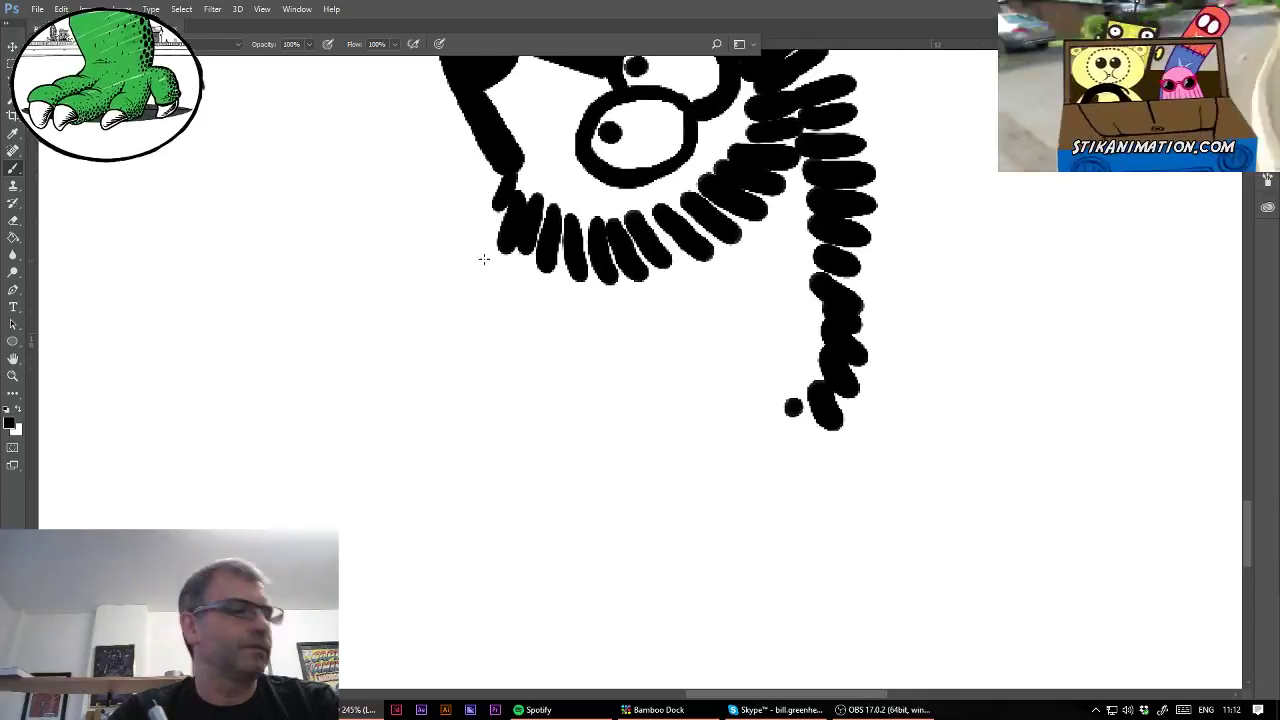
pyautogui.moveTo(505, 210)
pyautogui.mouseDown()
pyautogui.moveTo(468, 286)
pyautogui.moveTo(454, 370)
pyautogui.moveTo(476, 466)
pyautogui.mouseUp()
pyautogui.moveTo(506, 424); pyautogui.dragTo(510, 500)
pyautogui.moveTo(538, 458); pyautogui.dragTo(546, 520)
pyautogui.moveTo(566, 478); pyautogui.dragTo(612, 544)
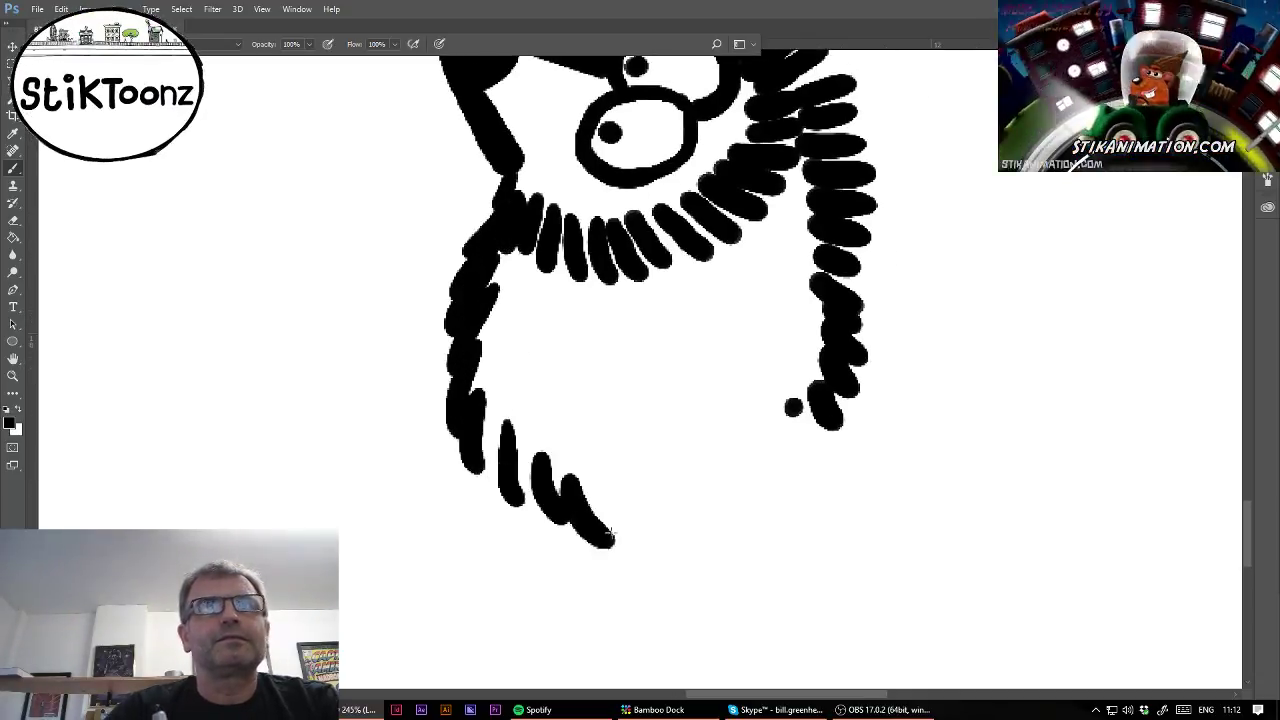
pyautogui.moveTo(600, 490)
pyautogui.mouseDown()
pyautogui.moveTo(656, 558)
pyautogui.moveTo(688, 545)
pyautogui.mouseUp()
pyautogui.moveTo(660, 468); pyautogui.dragTo(712, 533)
pyautogui.moveTo(688, 462)
pyautogui.mouseDown()
pyautogui.moveTo(745, 518)
pyautogui.moveTo(780, 505)
pyautogui.mouseUp()
pyautogui.moveTo(735, 442); pyautogui.dragTo(798, 484)
pyautogui.moveTo(793, 407); pyautogui.dragTo(842, 426)
# Fill the hedgehog's body with dense overlapping rows of short black spines, leaving small white gaps between them.
pyautogui.moveTo(766, 424); pyautogui.dragTo(816, 451)
pyautogui.moveTo(570, 426)
pyautogui.mouseDown()
pyautogui.moveTo(595, 505)
pyautogui.moveTo(632, 505)
pyautogui.mouseUp()
pyautogui.moveTo(631, 435); pyautogui.dragTo(662, 500)
pyautogui.moveTo(665, 434); pyautogui.dragTo(718, 502)
pyautogui.moveTo(689, 416); pyautogui.dragTo(745, 484)
pyautogui.moveTo(718, 408); pyautogui.dragTo(772, 462)
pyautogui.moveTo(748, 394); pyautogui.dragTo(800, 444)
pyautogui.moveTo(768, 378)
pyautogui.mouseDown()
pyautogui.moveTo(815, 420)
pyautogui.moveTo(830, 395)
pyautogui.mouseUp()
pyautogui.moveTo(792, 343); pyautogui.dragTo(842, 366)
pyautogui.moveTo(778, 310); pyautogui.dragTo(838, 328)
pyautogui.moveTo(794, 284); pyautogui.dragTo(840, 300)
pyautogui.moveTo(802, 254); pyautogui.dragTo(840, 266)
pyautogui.moveTo(796, 222); pyautogui.dragTo(842, 234)
pyautogui.moveTo(772, 184); pyautogui.dragTo(832, 206)
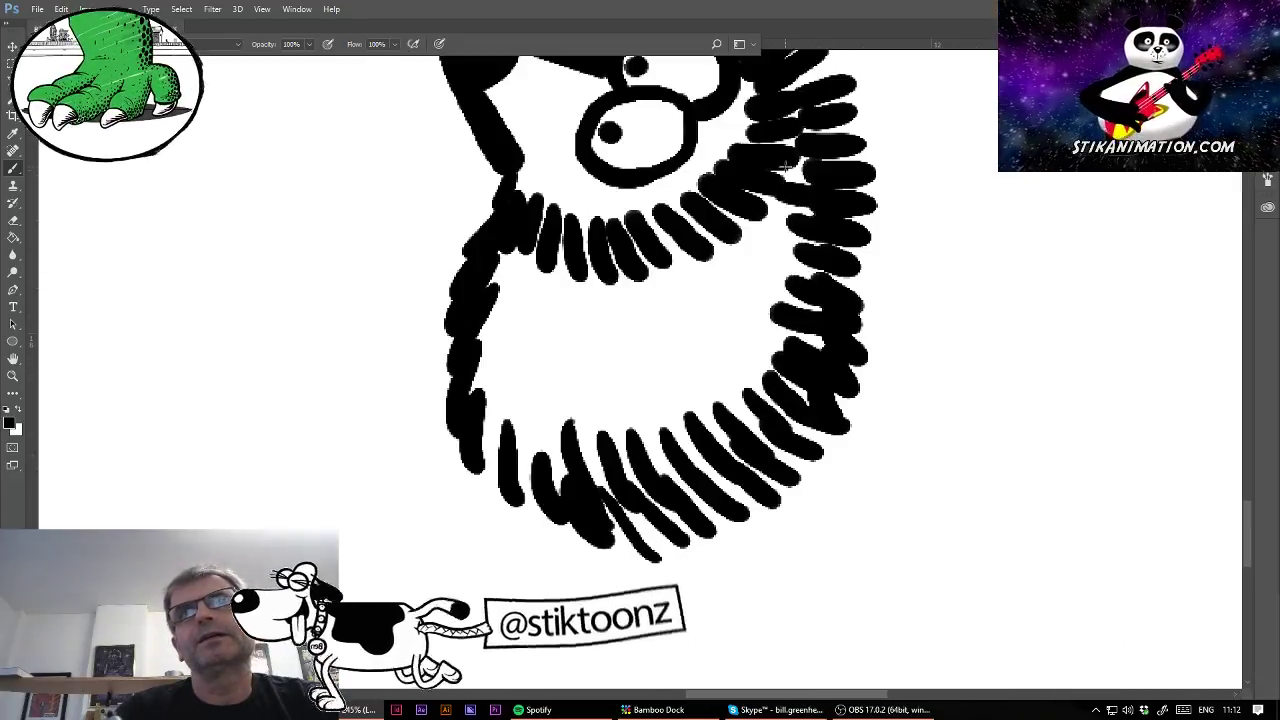
pyautogui.moveTo(764, 154); pyautogui.dragTo(828, 172)
pyautogui.moveTo(541, 410); pyautogui.dragTo(552, 480)
pyautogui.moveTo(513, 385); pyautogui.dragTo(505, 450)
pyautogui.moveTo(478, 365); pyautogui.dragTo(472, 430)
pyautogui.moveTo(490, 328)
pyautogui.mouseDown()
pyautogui.moveTo(485, 377)
pyautogui.moveTo(530, 425)
pyautogui.mouseUp()
pyautogui.moveTo(560, 373)
pyautogui.mouseDown()
pyautogui.moveTo(568, 440)
pyautogui.moveTo(600, 450)
pyautogui.mouseUp()
pyautogui.moveTo(625, 390)
pyautogui.mouseDown()
pyautogui.moveTo(645, 480)
pyautogui.moveTo(700, 460)
pyautogui.mouseUp()
pyautogui.moveTo(678, 385); pyautogui.dragTo(705, 435)
pyautogui.moveTo(700, 345); pyautogui.dragTo(760, 425)
pyautogui.moveTo(740, 318); pyautogui.dragTo(784, 370)
pyautogui.moveTo(750, 292)
pyautogui.mouseDown()
pyautogui.moveTo(805, 321)
pyautogui.moveTo(808, 296)
pyautogui.mouseUp()
pyautogui.moveTo(768, 243); pyautogui.dragTo(825, 255)
pyautogui.moveTo(781, 205); pyautogui.dragTo(830, 222)
pyautogui.moveTo(560, 343)
pyautogui.mouseDown()
pyautogui.moveTo(557, 410)
pyautogui.moveTo(585, 425)
pyautogui.mouseUp()
pyautogui.moveTo(600, 335); pyautogui.dragTo(605, 430)
pyautogui.moveTo(625, 338); pyautogui.dragTo(640, 425)
pyautogui.moveTo(660, 322); pyautogui.dragTo(690, 410)
pyautogui.moveTo(682, 320)
pyautogui.mouseDown()
pyautogui.moveTo(705, 400)
pyautogui.moveTo(710, 375)
pyautogui.mouseUp()
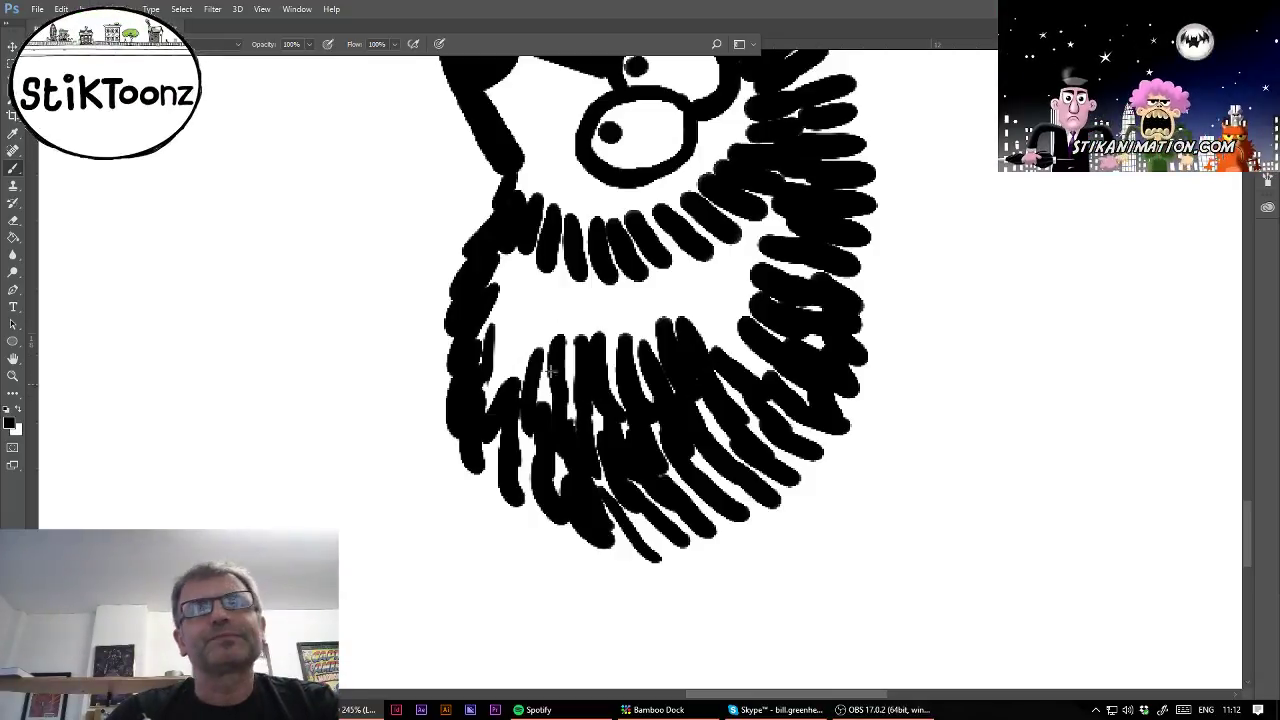
pyautogui.moveTo(520, 312); pyautogui.dragTo(499, 376)
pyautogui.moveTo(530, 245); pyautogui.dragTo(503, 298)
pyautogui.moveTo(548, 255)
pyautogui.mouseDown()
pyautogui.moveTo(508, 335)
pyautogui.moveTo(550, 323)
pyautogui.mouseUp()
pyautogui.moveTo(586, 255); pyautogui.dragTo(581, 310)
pyautogui.moveTo(604, 255)
pyautogui.mouseDown()
pyautogui.moveTo(610, 310)
pyautogui.moveTo(654, 308)
pyautogui.mouseUp()
pyautogui.moveTo(668, 238); pyautogui.dragTo(682, 298)
pyautogui.moveTo(718, 240); pyautogui.dragTo(726, 268)
pyautogui.moveTo(738, 222); pyautogui.dragTo(768, 260)
pyautogui.moveTo(766, 204); pyautogui.dragTo(788, 228)
pyautogui.moveTo(718, 268); pyautogui.dragTo(756, 330)
pyautogui.moveTo(702, 288); pyautogui.dragTo(732, 344)
pyautogui.moveTo(678, 292); pyautogui.dragTo(700, 342)
pyautogui.moveTo(618, 298); pyautogui.dragTo(636, 372)
pyautogui.moveTo(600, 290); pyautogui.dragTo(605, 372)
pyautogui.moveTo(530, 278); pyautogui.dragTo(498, 352)
pyautogui.moveTo(512, 266); pyautogui.dragTo(490, 302)
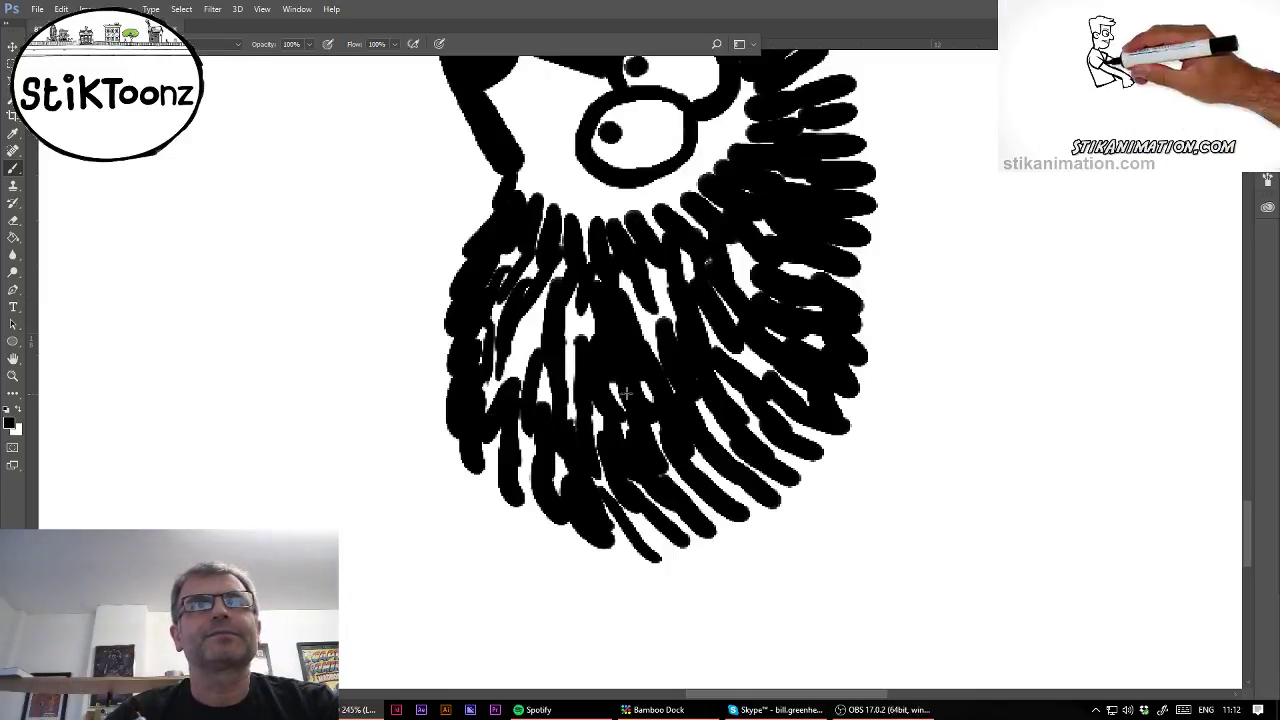
pyautogui.moveTo(544, 310); pyautogui.dragTo(532, 352)
pyautogui.moveTo(520, 322)
pyautogui.mouseDown()
pyautogui.moveTo(482, 406)
pyautogui.moveTo(510, 398)
pyautogui.mouseUp()
pyautogui.moveTo(576, 350); pyautogui.dragTo(558, 426)
pyautogui.moveTo(702, 353); pyautogui.dragTo(740, 414)
pyautogui.moveTo(758, 366); pyautogui.dragTo(784, 418)
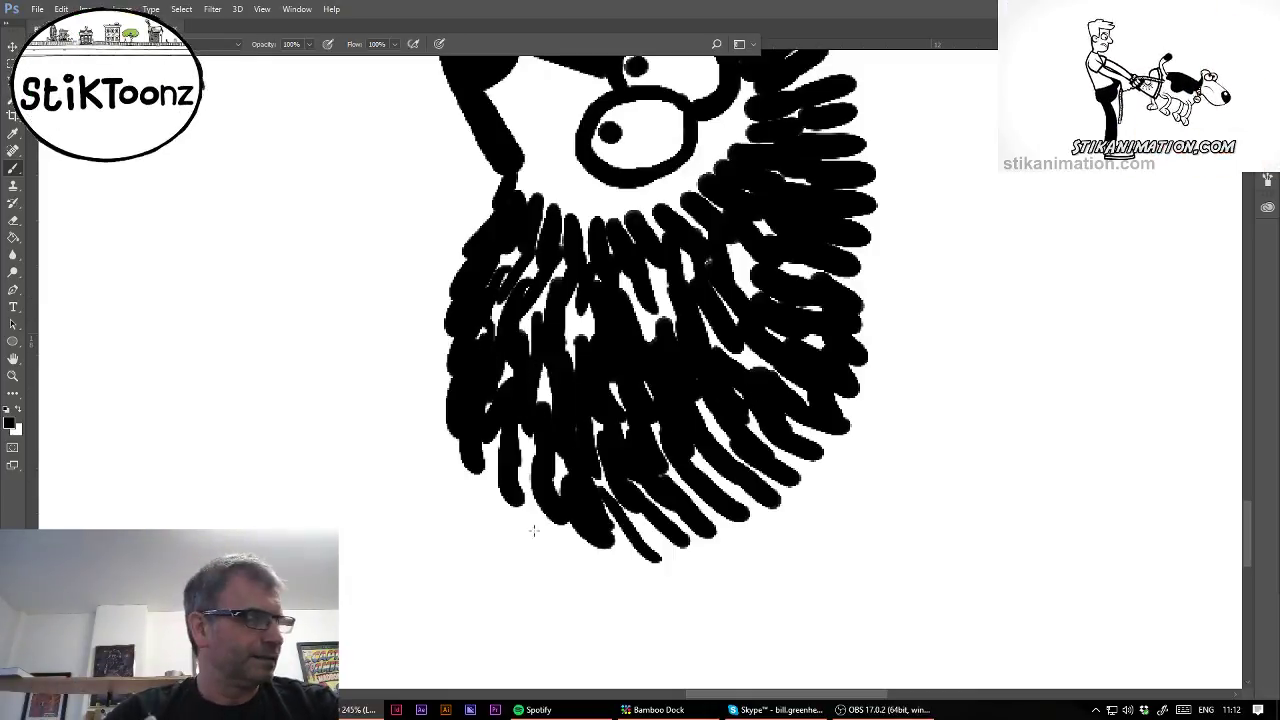
# Brush two short, thick black legs beneath the hedgehog's body.
pyautogui.moveTo(556, 537); pyautogui.dragTo(572, 551)
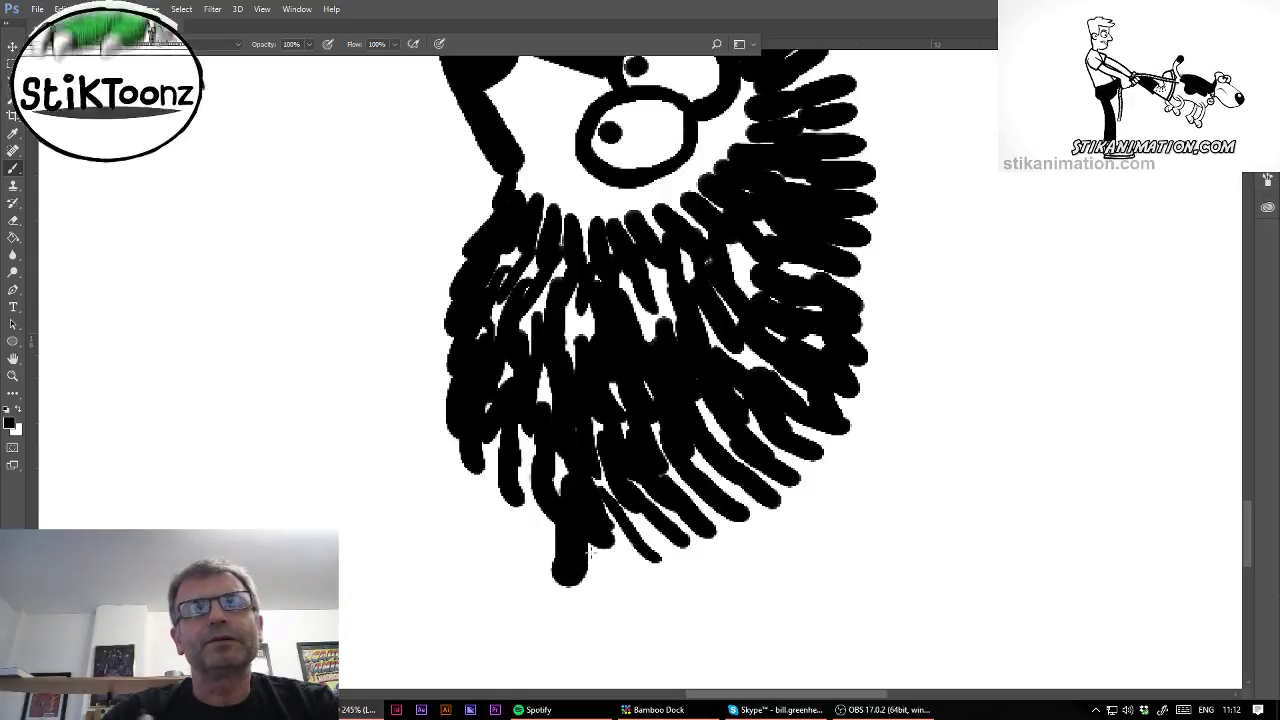
pyautogui.moveTo(697, 515); pyautogui.dragTo(698, 566)
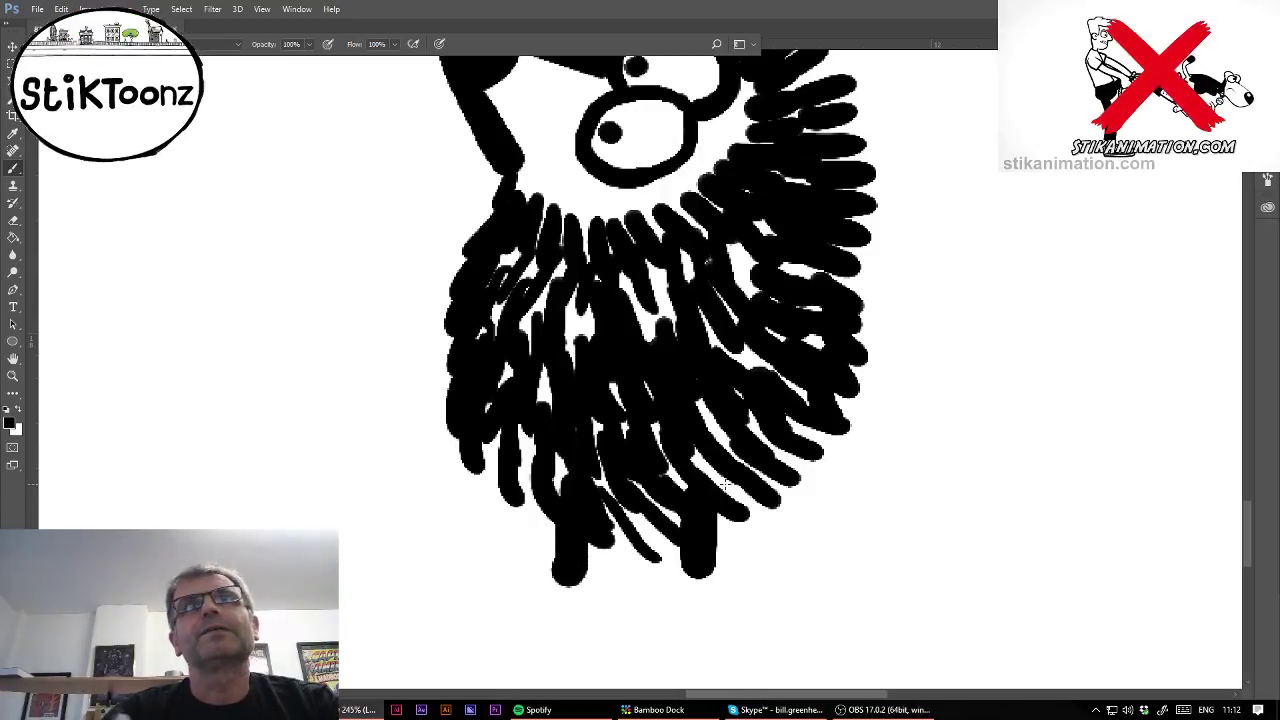
pyautogui.hotkey('ctrl', '-')
pyautogui.hotkey('ctrl', '-')
pyautogui.hotkey('ctrl', '-')
pyautogui.hotkey('ctrl', '-')
pyautogui.hotkey('ctrl', '-')
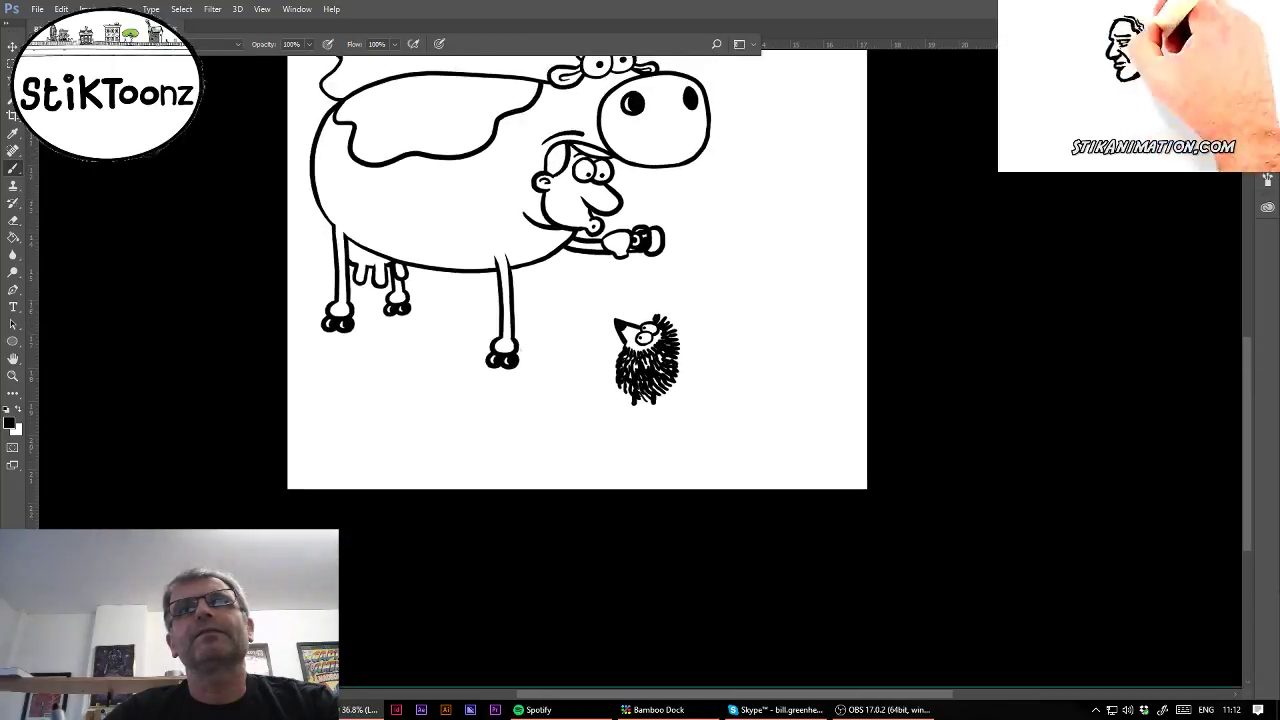
pyautogui.hotkey('ctrl', '+')
pyautogui.hotkey('ctrl', '+')
pyautogui.hotkey('ctrl', '+')
pyautogui.hotkey('ctrl', '+')
pyautogui.moveTo(722, 395); pyautogui.dragTo(750, 328)
pyautogui.moveTo(626, 455); pyautogui.dragTo(716, 466)
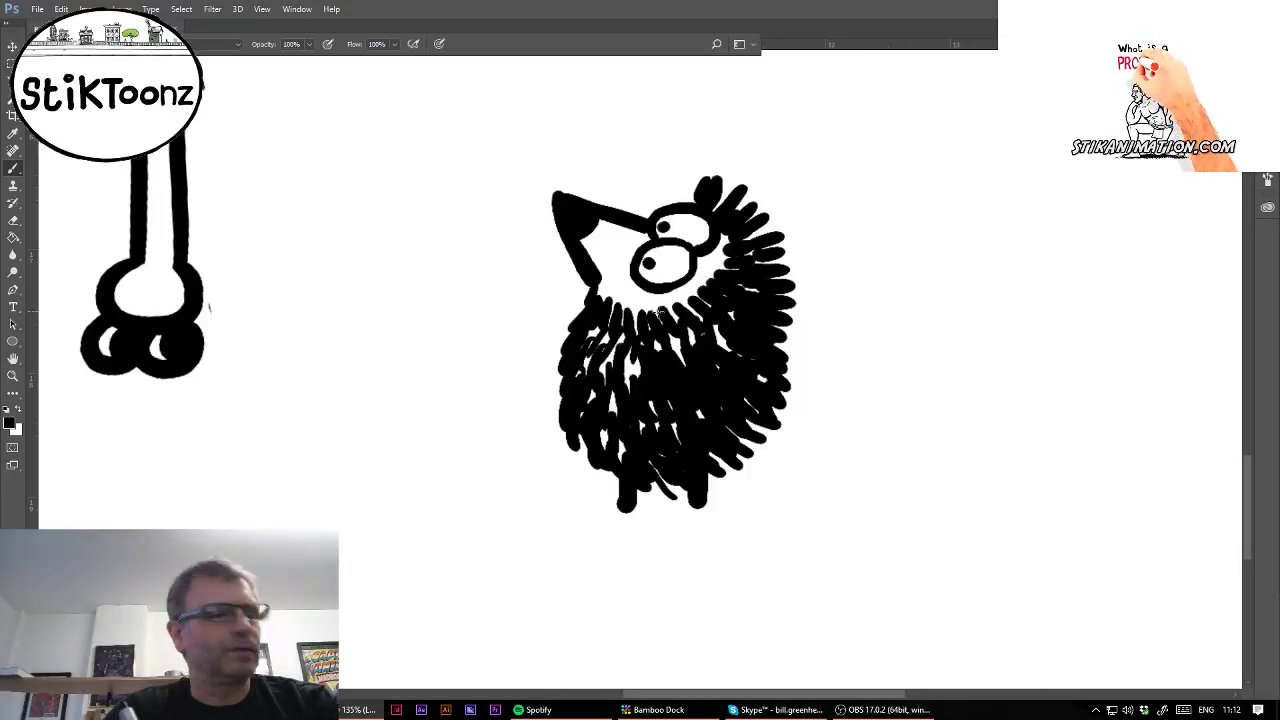
# Select each of the hedgehog's pupils with the Elliptical Marquee and move it away from the snout, slightly upward.
pyautogui.click(13, 376)
pyautogui.moveTo(616, 236); pyautogui.dragTo(603, 220)
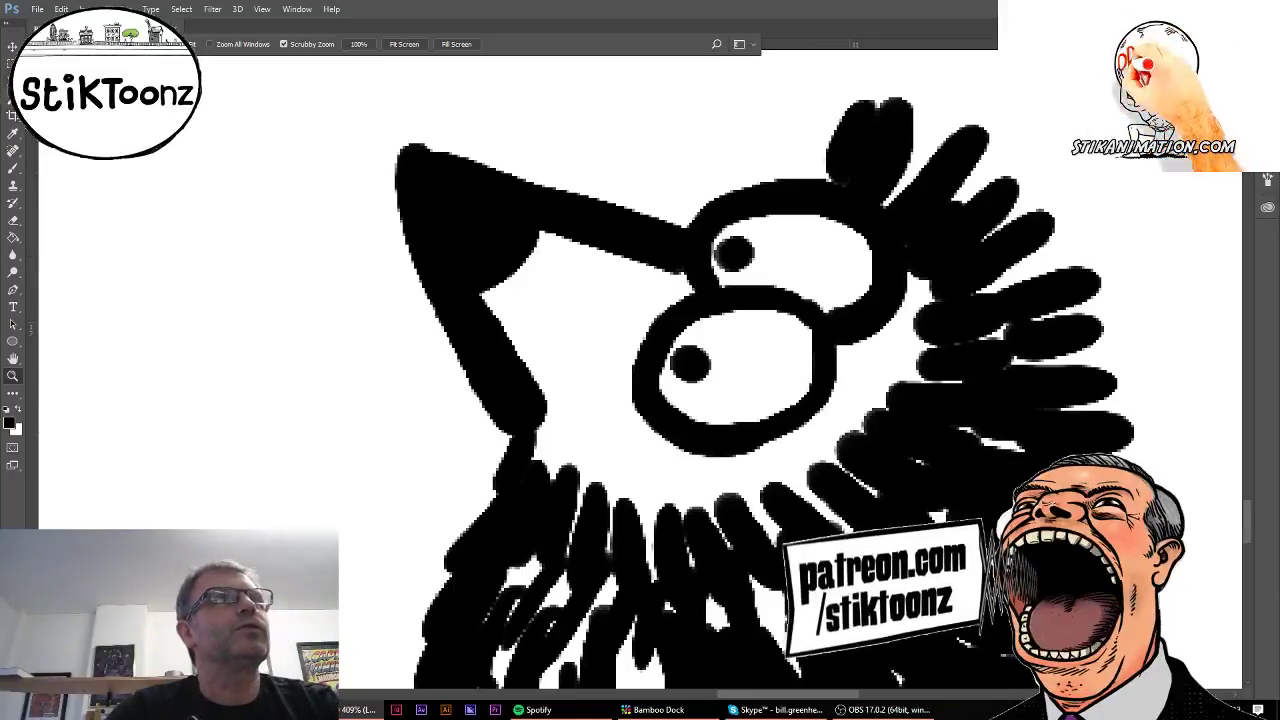
pyautogui.click(12, 64)
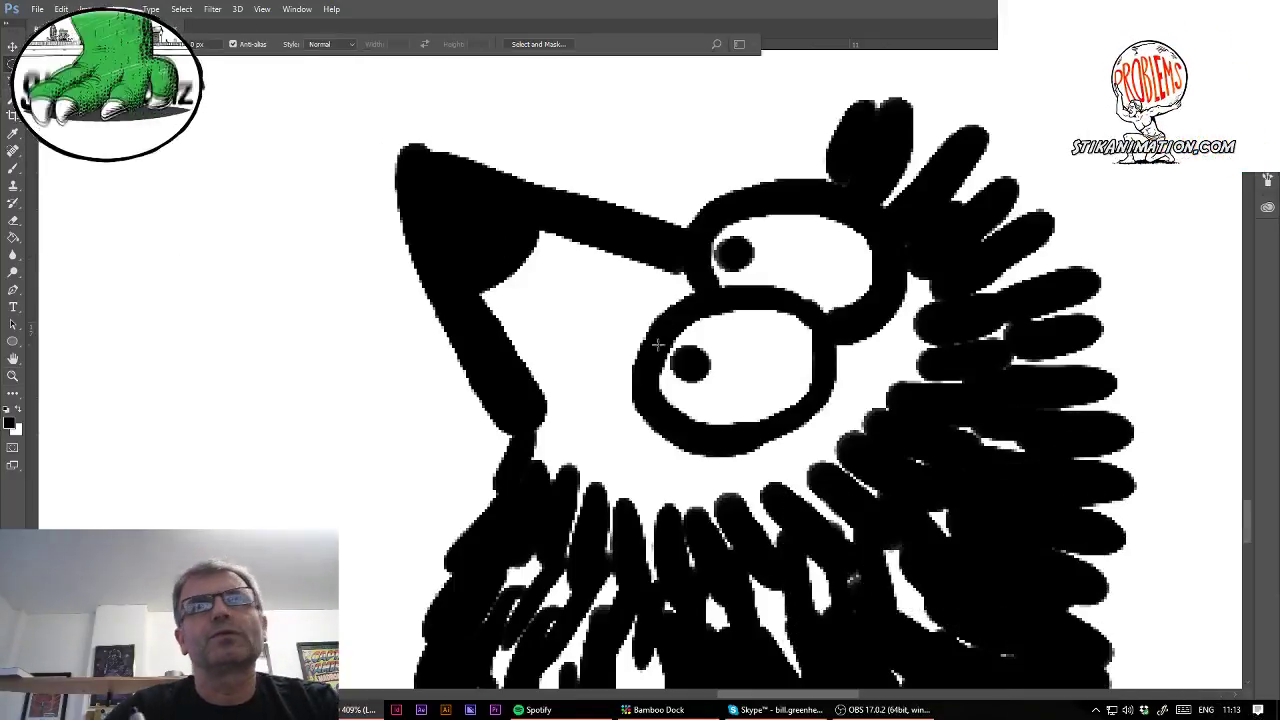
pyautogui.moveTo(664, 339)
pyautogui.mouseDown()
pyautogui.moveTo(740, 394)
pyautogui.moveTo(709, 363)
pyautogui.moveTo(748, 346)
pyautogui.mouseUp()
pyautogui.moveTo(714, 224)
pyautogui.mouseDown()
pyautogui.moveTo(770, 270)
pyautogui.moveTo(740, 262)
pyautogui.moveTo(764, 255)
pyautogui.mouseUp()
pyautogui.hotkey('ctrl', 'd')
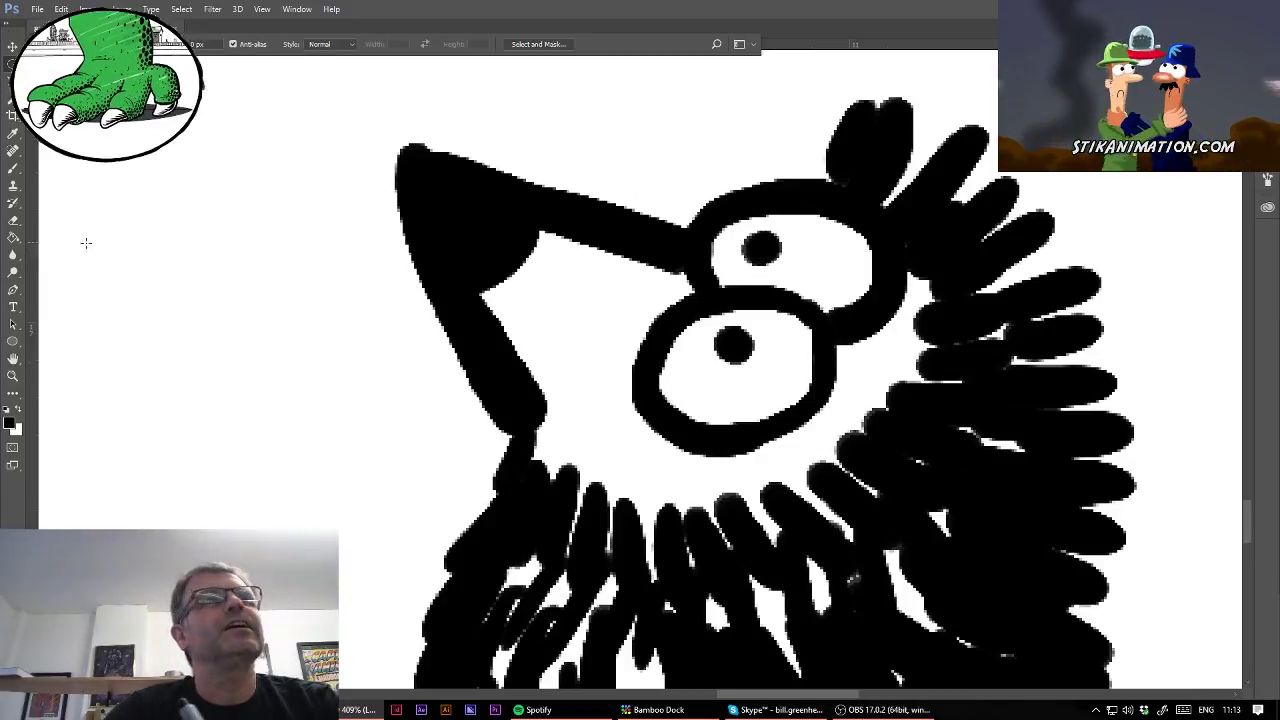
# Brush a white highlight on the hedgehog's nose and move the hedgehog farther away from the cow's front leg.
pyautogui.click(12, 170)
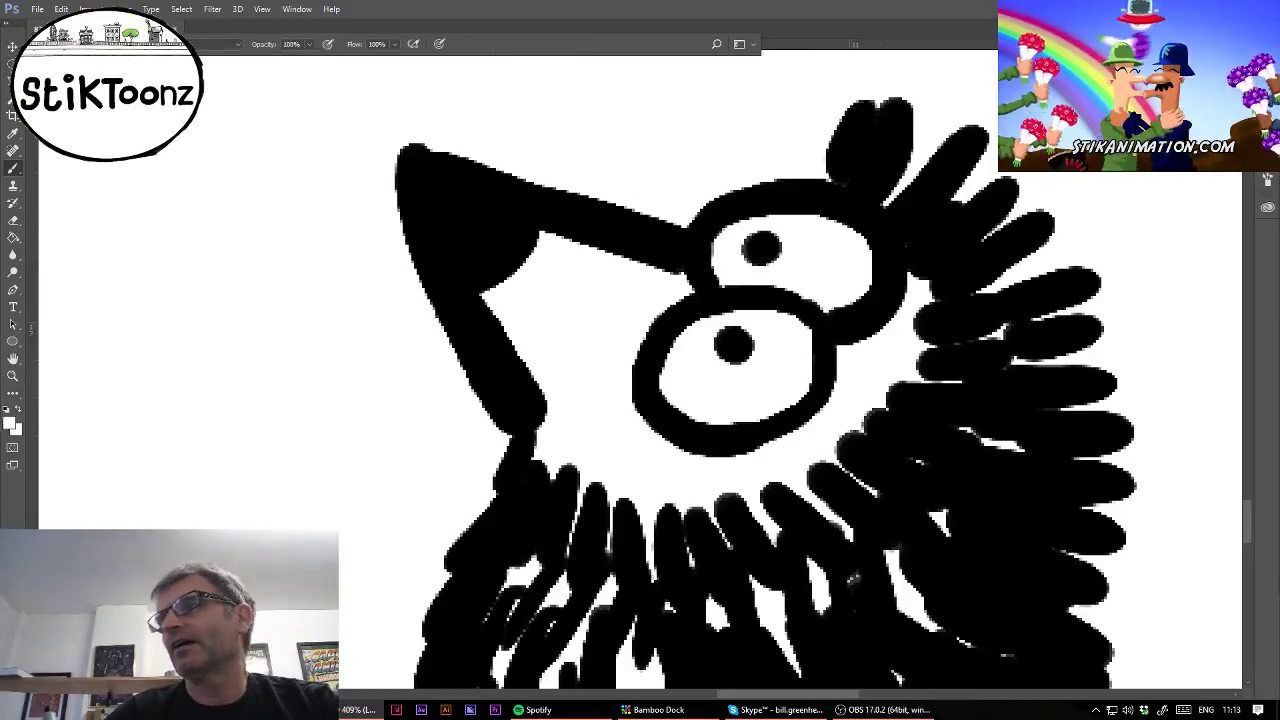
pyautogui.click(447, 198)
pyautogui.moveTo(443, 190); pyautogui.dragTo(455, 200)
pyautogui.scroll(-10, 646, 376)
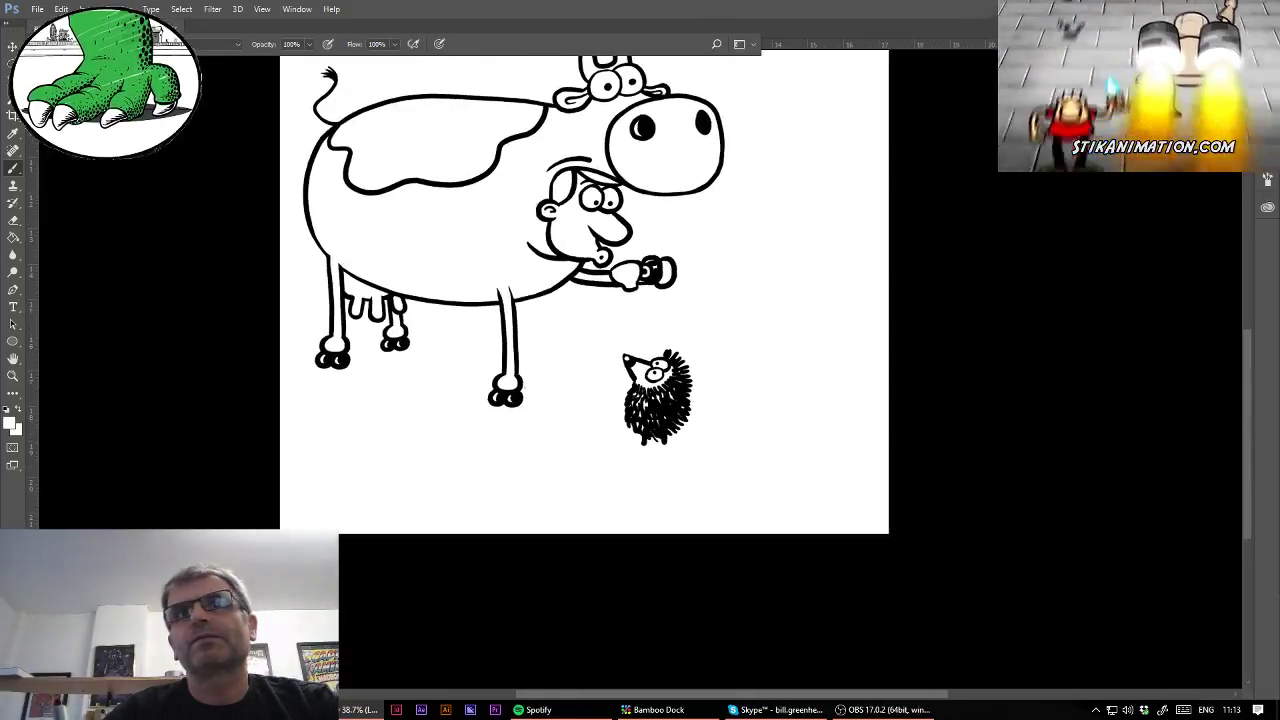
pyautogui.moveTo(704, 402); pyautogui.dragTo(772, 386)
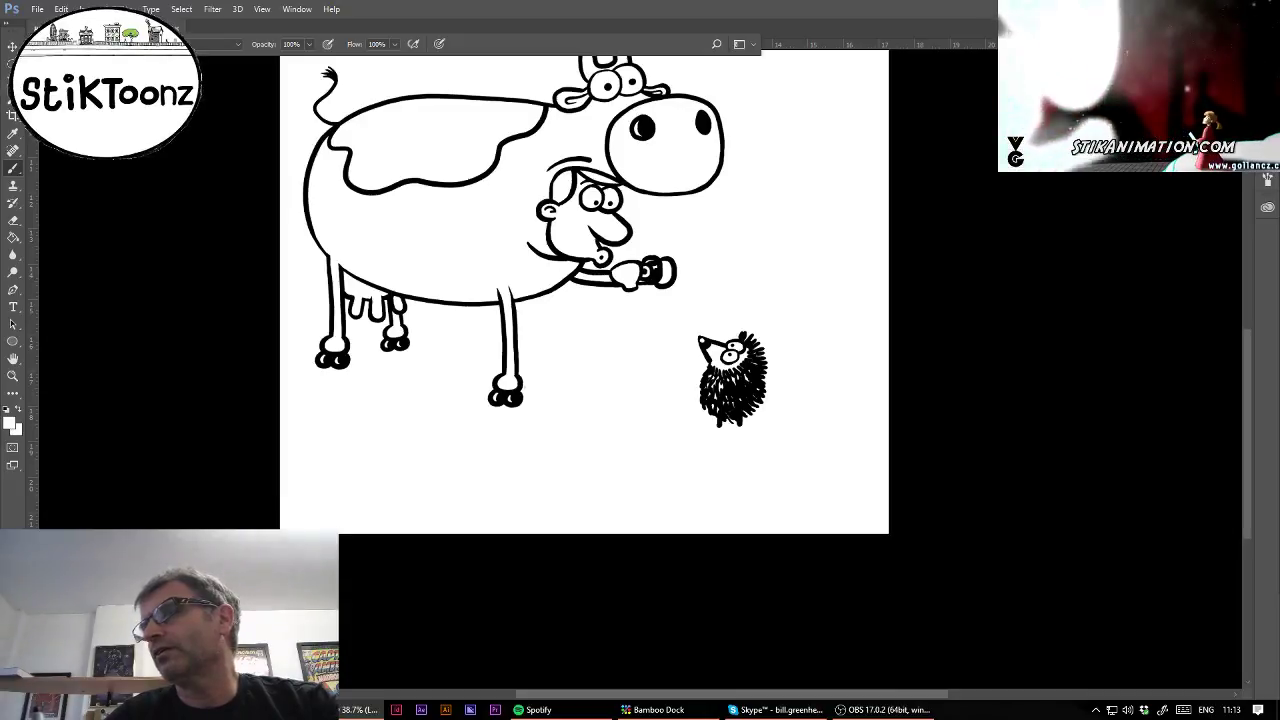
# Brush a black scalloped horizon line from the page edge to the cow's nearest rear leg.
pyautogui.click(13, 376)
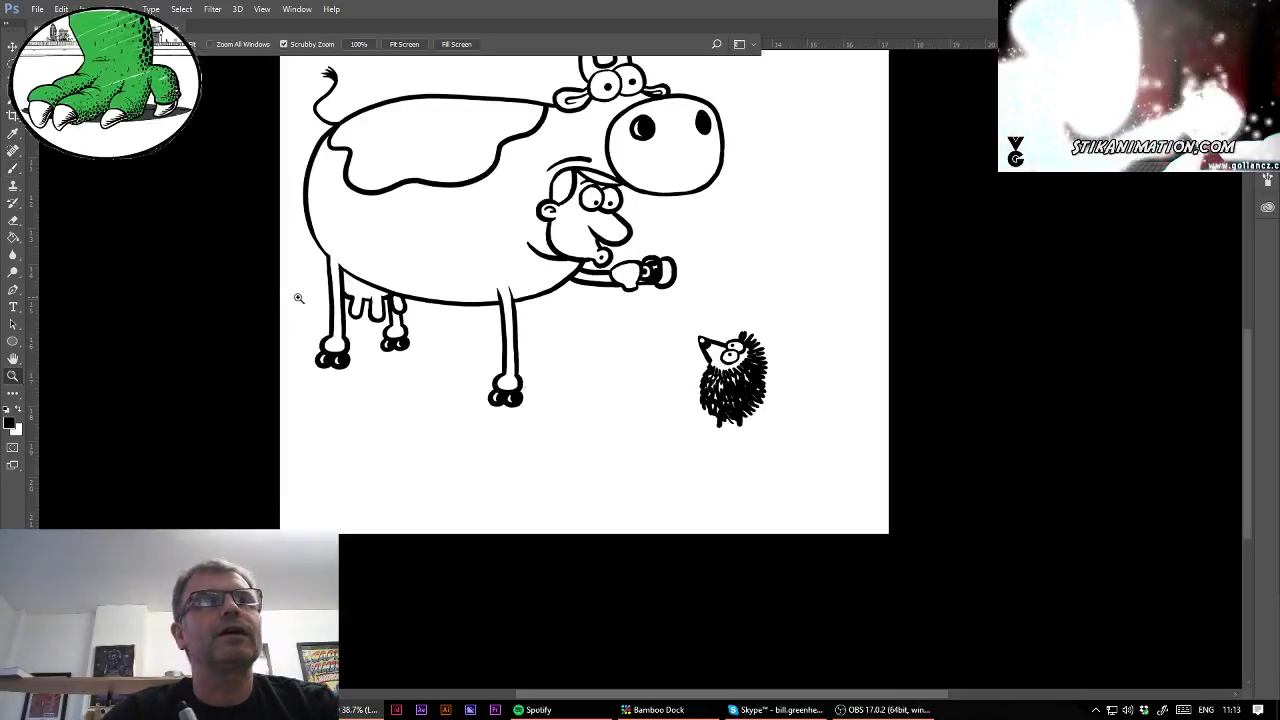
pyautogui.moveTo(314, 300); pyautogui.dragTo(371, 309)
pyautogui.click(13, 170)
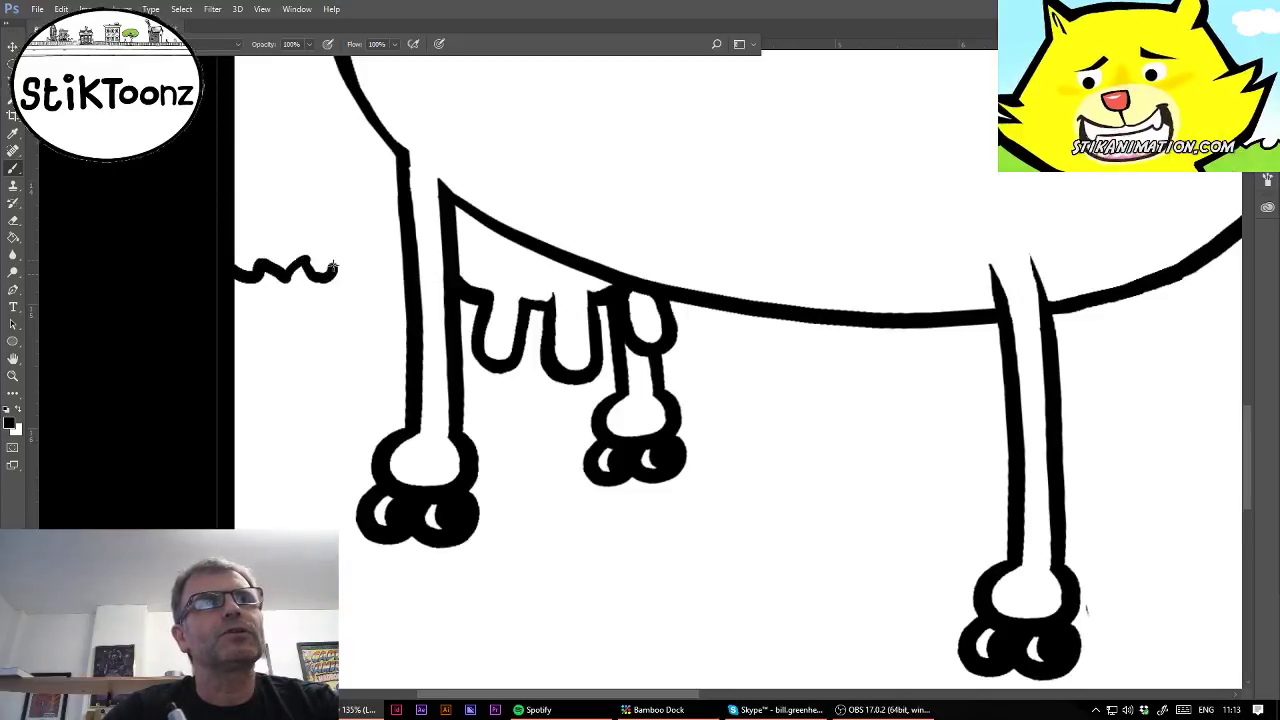
# Erase the rounded tops of the scalloped horizon line to shape them into sharp points.
pyautogui.click(13, 376)
pyautogui.moveTo(266, 226); pyautogui.dragTo(360, 245)
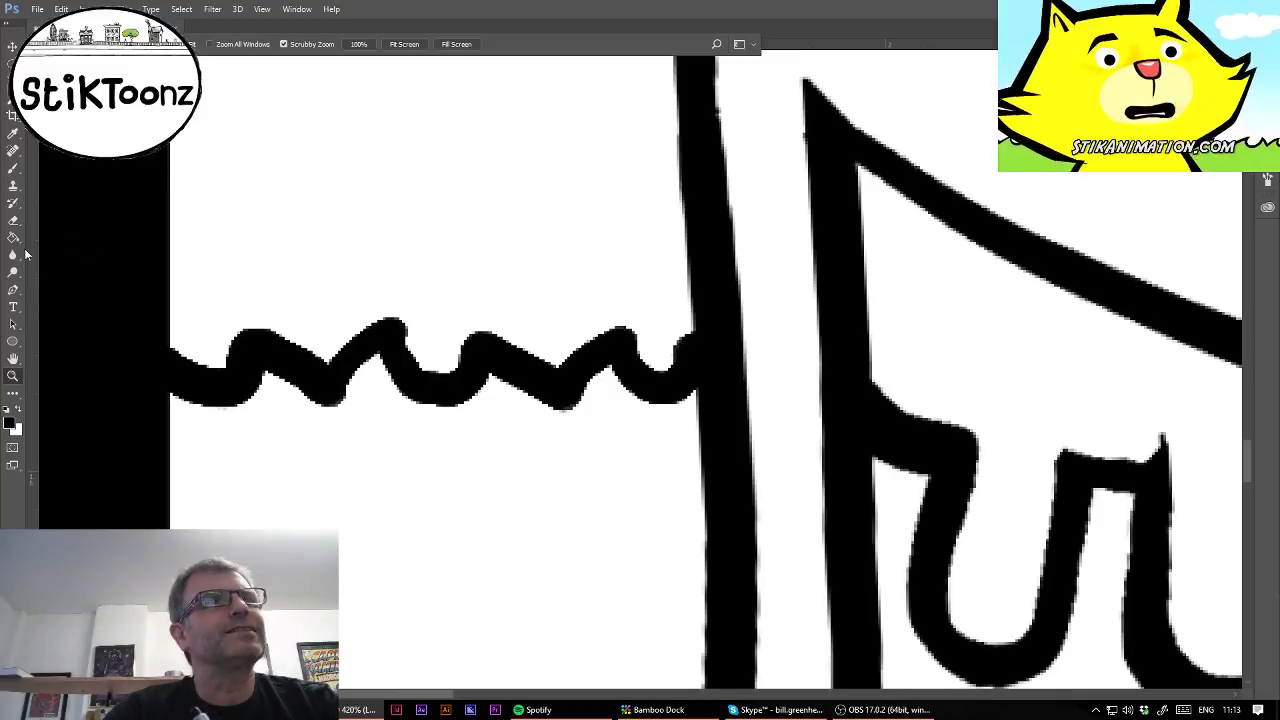
pyautogui.click(13, 219)
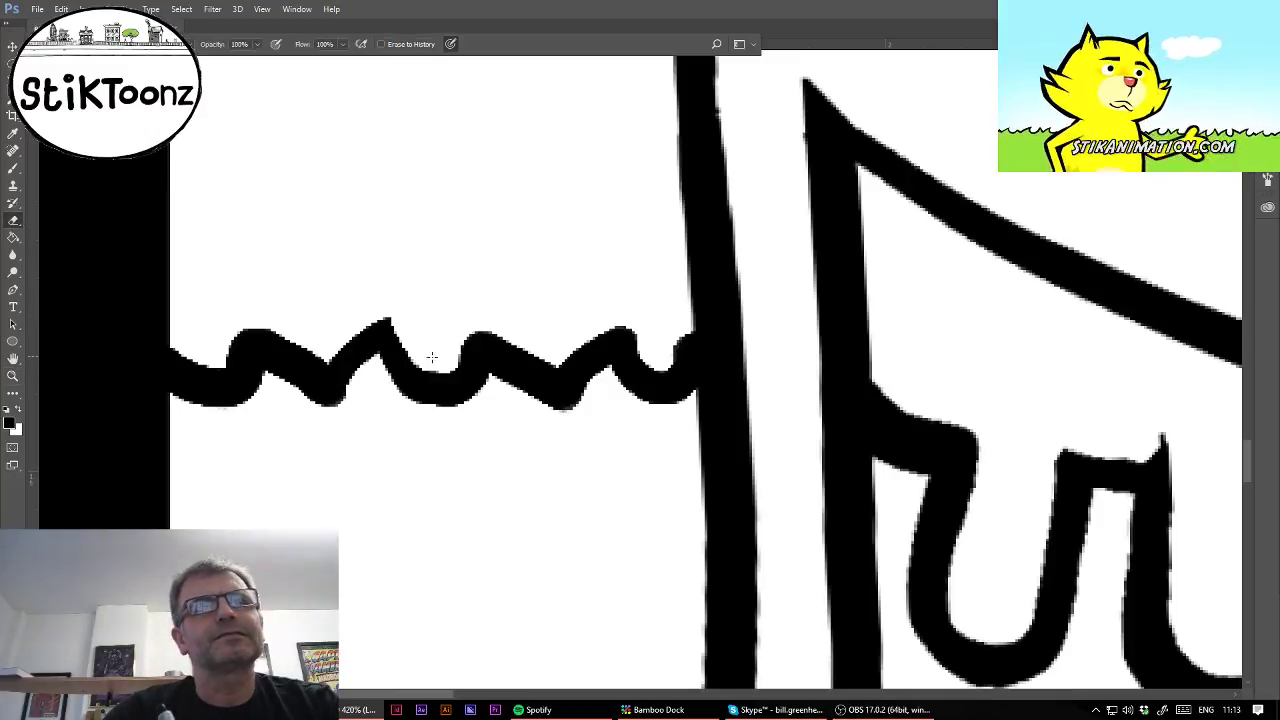
pyautogui.moveTo(485, 320)
pyautogui.mouseDown()
pyautogui.moveTo(576, 366)
pyautogui.moveTo(640, 343)
pyautogui.moveTo(652, 357)
pyautogui.mouseUp()
pyautogui.moveTo(254, 313)
pyautogui.mouseDown()
pyautogui.moveTo(305, 345)
pyautogui.moveTo(382, 298)
pyautogui.mouseUp()
pyautogui.moveTo(172, 334)
pyautogui.mouseDown()
pyautogui.moveTo(215, 358)
pyautogui.moveTo(242, 332)
pyautogui.mouseUp()
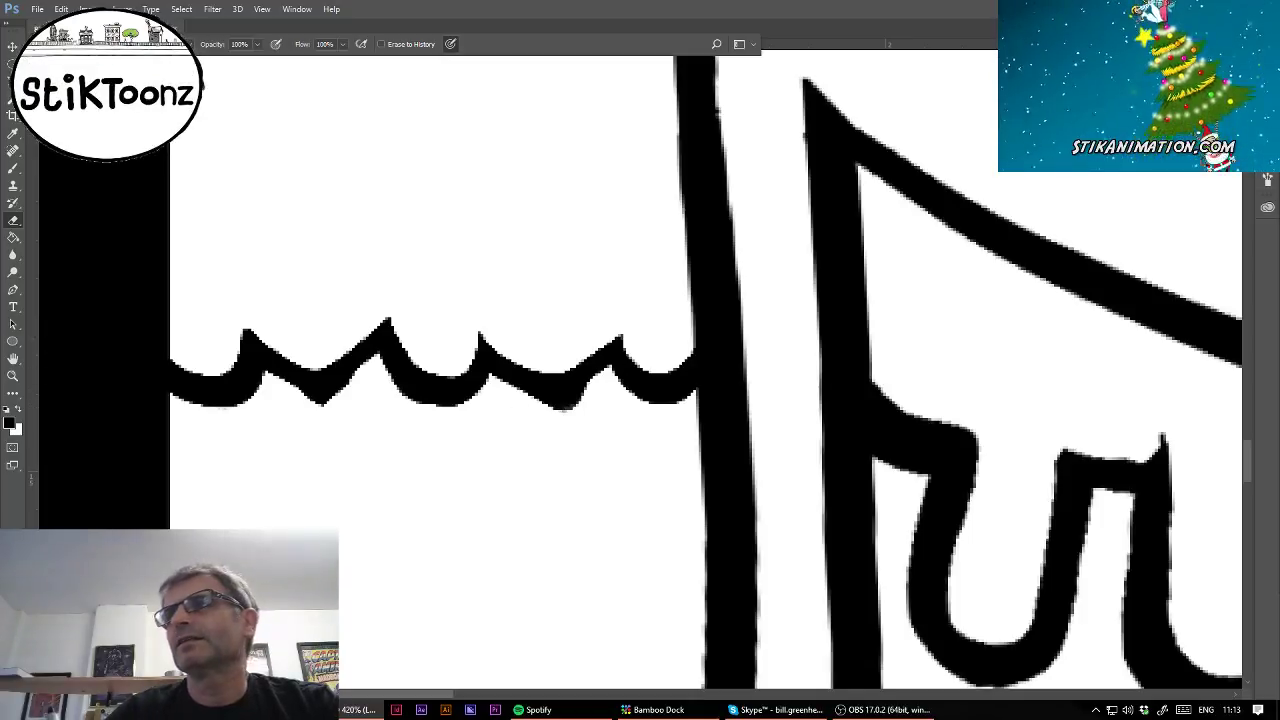
pyautogui.hotkey('ctrl', '0')
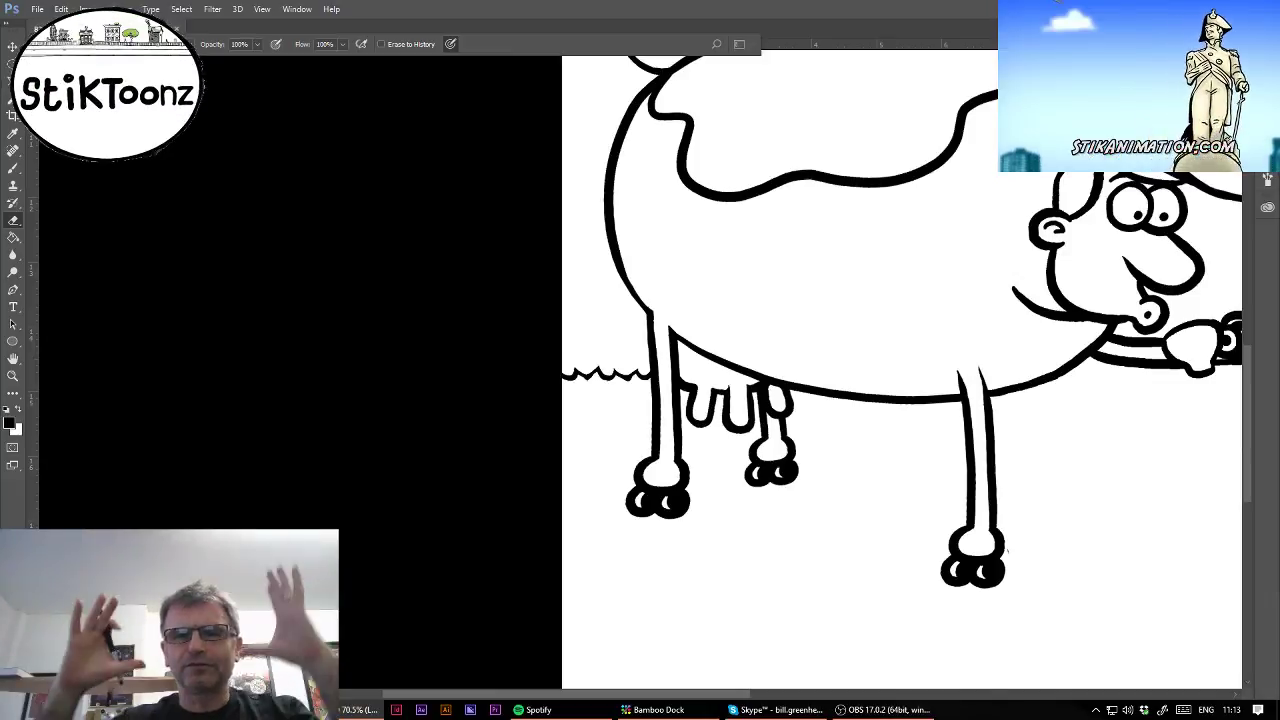
# Brush a black scalloped horizon line from the cow's belly, beneath the man's outstretched arm, toward the far page edge.
pyautogui.moveTo(1008, 551); pyautogui.dragTo(568, 537)
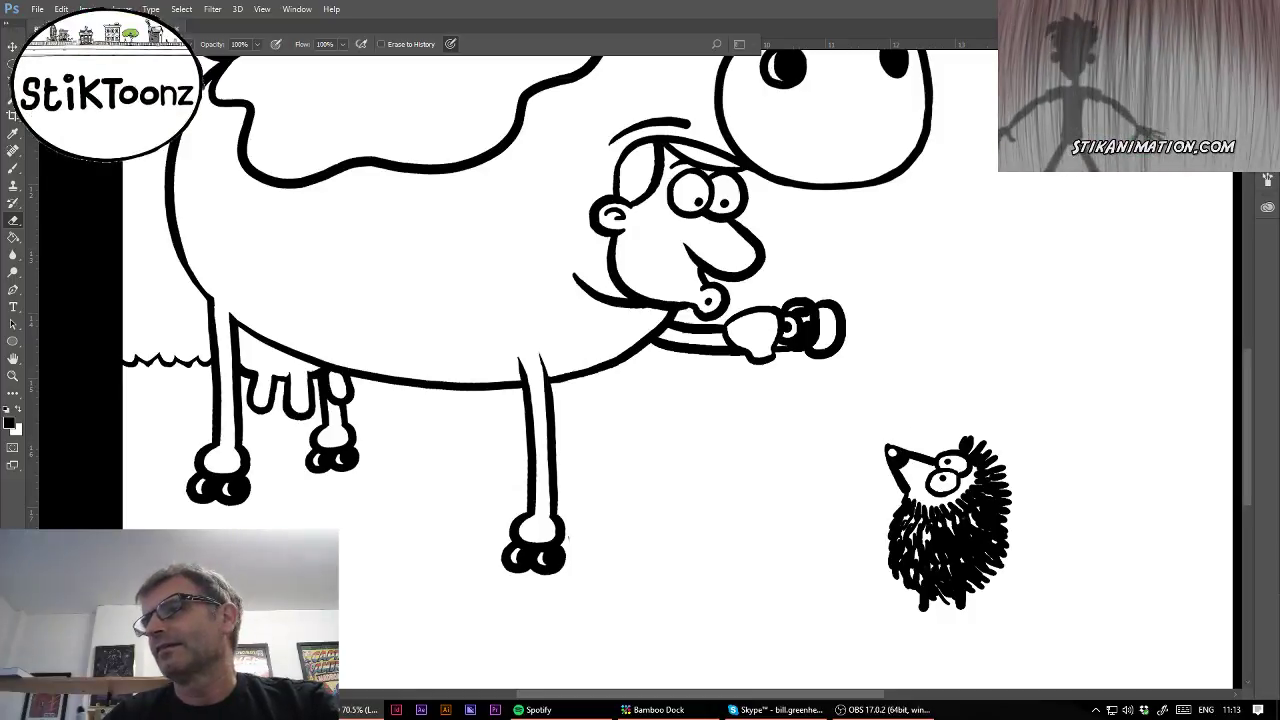
pyautogui.click(12, 378)
pyautogui.moveTo(678, 359); pyautogui.dragTo(745, 366)
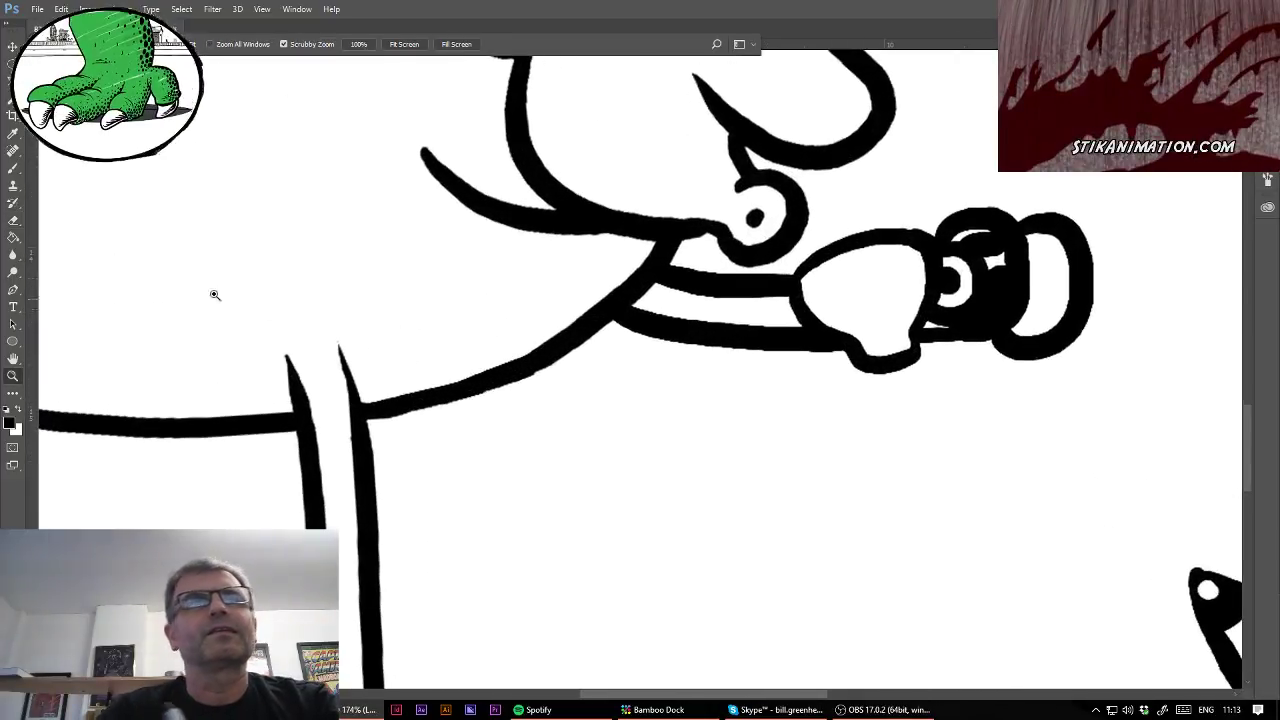
pyautogui.click(13, 168)
pyautogui.moveTo(540, 376)
pyautogui.mouseDown()
pyautogui.moveTo(588, 354)
pyautogui.moveTo(597, 370)
pyautogui.moveTo(645, 358)
pyautogui.moveTo(672, 378)
pyautogui.moveTo(692, 360)
pyautogui.moveTo(732, 380)
pyautogui.moveTo(820, 360)
pyautogui.moveTo(840, 388)
pyautogui.moveTo(942, 358)
pyautogui.moveTo(936, 368)
pyautogui.moveTo(966, 398)
pyautogui.moveTo(1062, 370)
pyautogui.moveTo(1132, 395)
pyautogui.moveTo(1190, 366)
pyautogui.moveTo(1212, 400)
pyautogui.moveTo(837, 449)
pyautogui.moveTo(804, 465)
pyautogui.mouseUp()
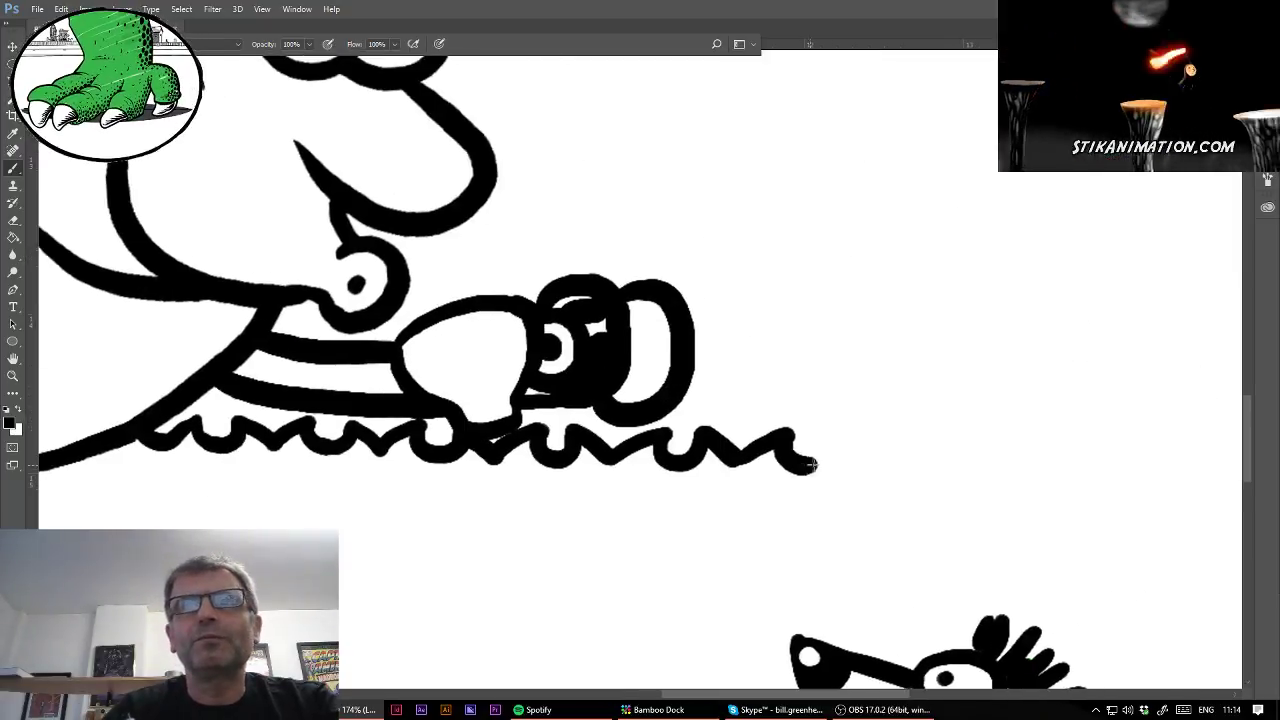
pyautogui.moveTo(815, 464)
pyautogui.mouseDown()
pyautogui.moveTo(870, 465)
pyautogui.moveTo(906, 432)
pyautogui.moveTo(917, 462)
pyautogui.moveTo(943, 462)
pyautogui.moveTo(948, 423)
pyautogui.moveTo(905, 444)
pyautogui.moveTo(910, 454)
pyautogui.moveTo(951, 451)
pyautogui.moveTo(953, 426)
pyautogui.moveTo(988, 465)
pyautogui.moveTo(1053, 427)
pyautogui.moveTo(1043, 462)
pyautogui.moveTo(1067, 462)
pyautogui.moveTo(1083, 414)
pyautogui.moveTo(1108, 460)
pyautogui.moveTo(1150, 434)
pyautogui.moveTo(1192, 462)
pyautogui.mouseUp()
pyautogui.hotkey('ctrl', 'z')
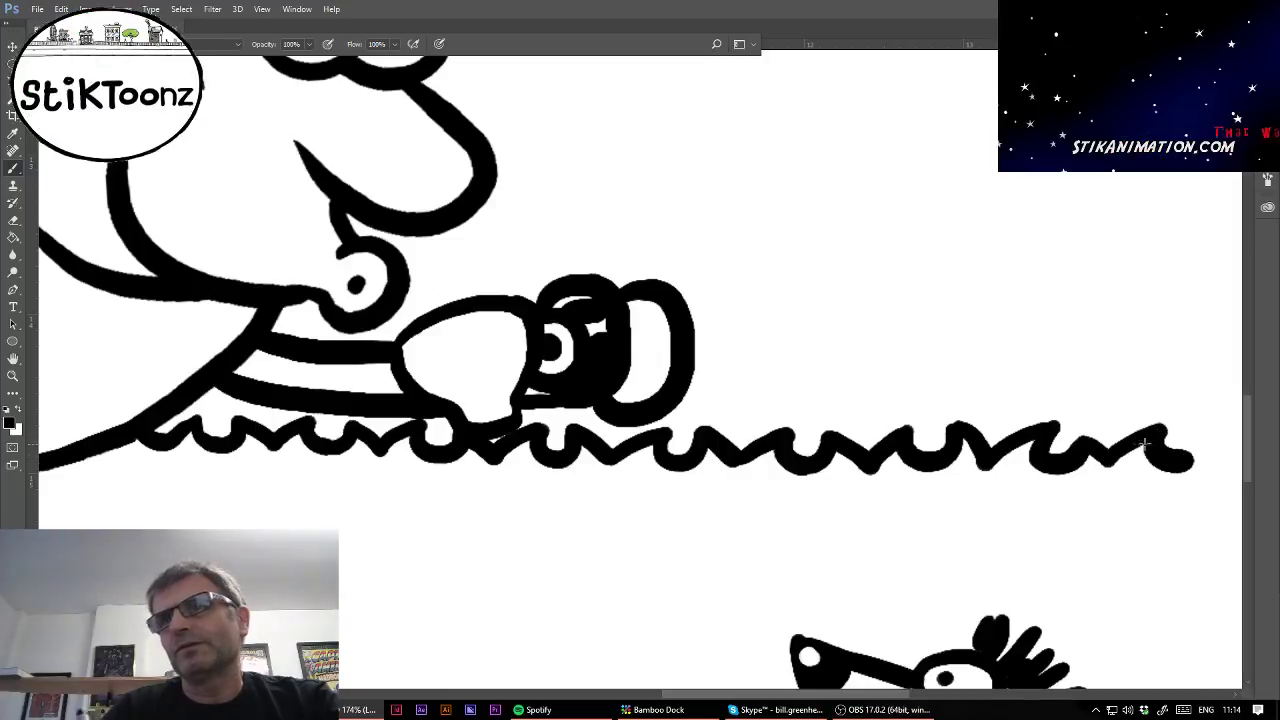
# Erase the rounded tops of the horizon scallops beneath the man's arm to shape them into sharp points.
pyautogui.click(13, 376)
pyautogui.click(169, 425)
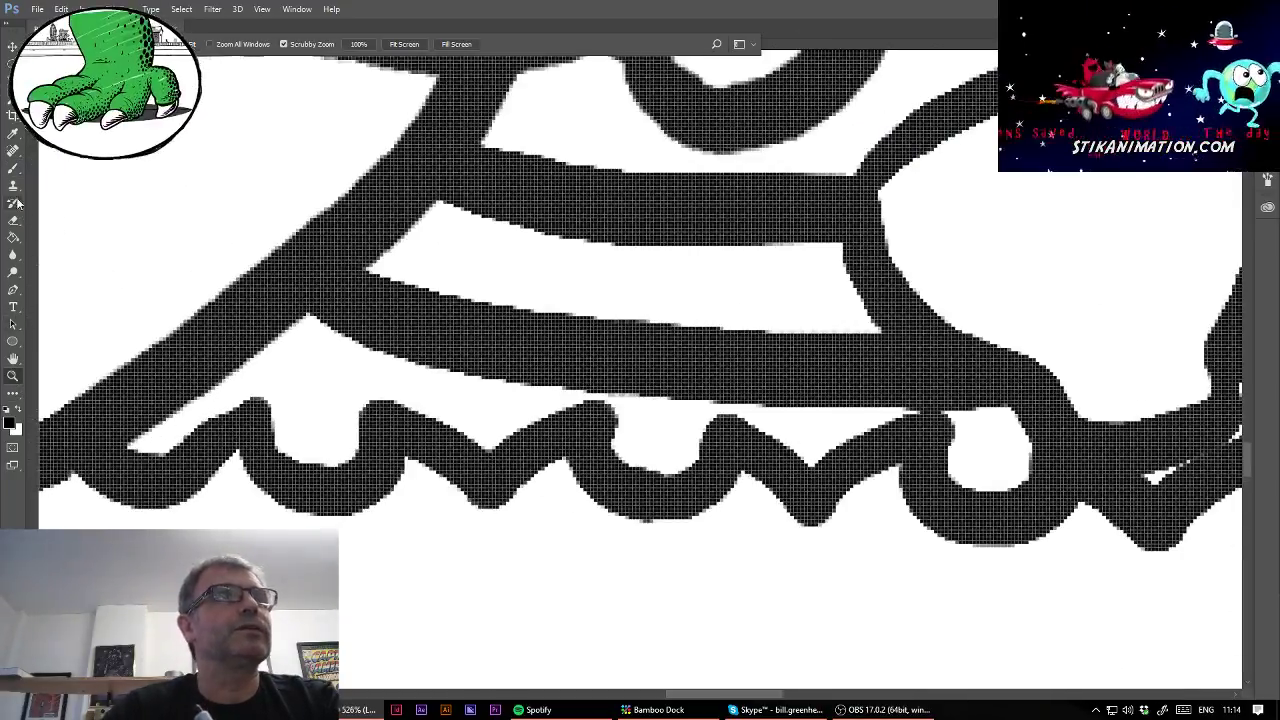
pyautogui.click(14, 220)
pyautogui.moveTo(282, 399)
pyautogui.mouseDown()
pyautogui.moveTo(300, 455)
pyautogui.moveTo(331, 461)
pyautogui.moveTo(363, 415)
pyautogui.moveTo(360, 375)
pyautogui.moveTo(485, 438)
pyautogui.moveTo(639, 446)
pyautogui.moveTo(608, 407)
pyautogui.moveTo(623, 448)
pyautogui.moveTo(656, 462)
pyautogui.moveTo(704, 430)
pyautogui.moveTo(821, 421)
pyautogui.mouseUp()
pyautogui.moveTo(745, 408)
pyautogui.mouseDown()
pyautogui.moveTo(801, 450)
pyautogui.moveTo(961, 400)
pyautogui.moveTo(967, 479)
pyautogui.moveTo(1015, 477)
pyautogui.moveTo(1049, 428)
pyautogui.mouseUp()
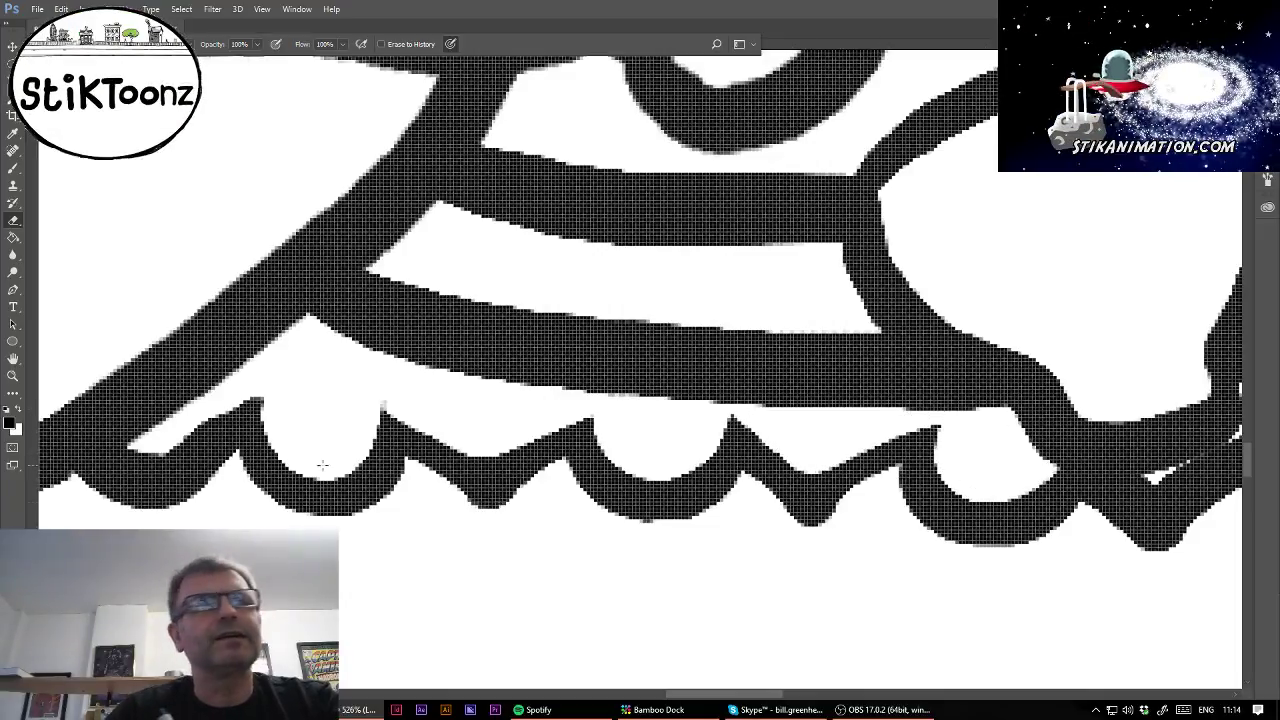
pyautogui.moveTo(106, 427); pyautogui.dragTo(262, 401)
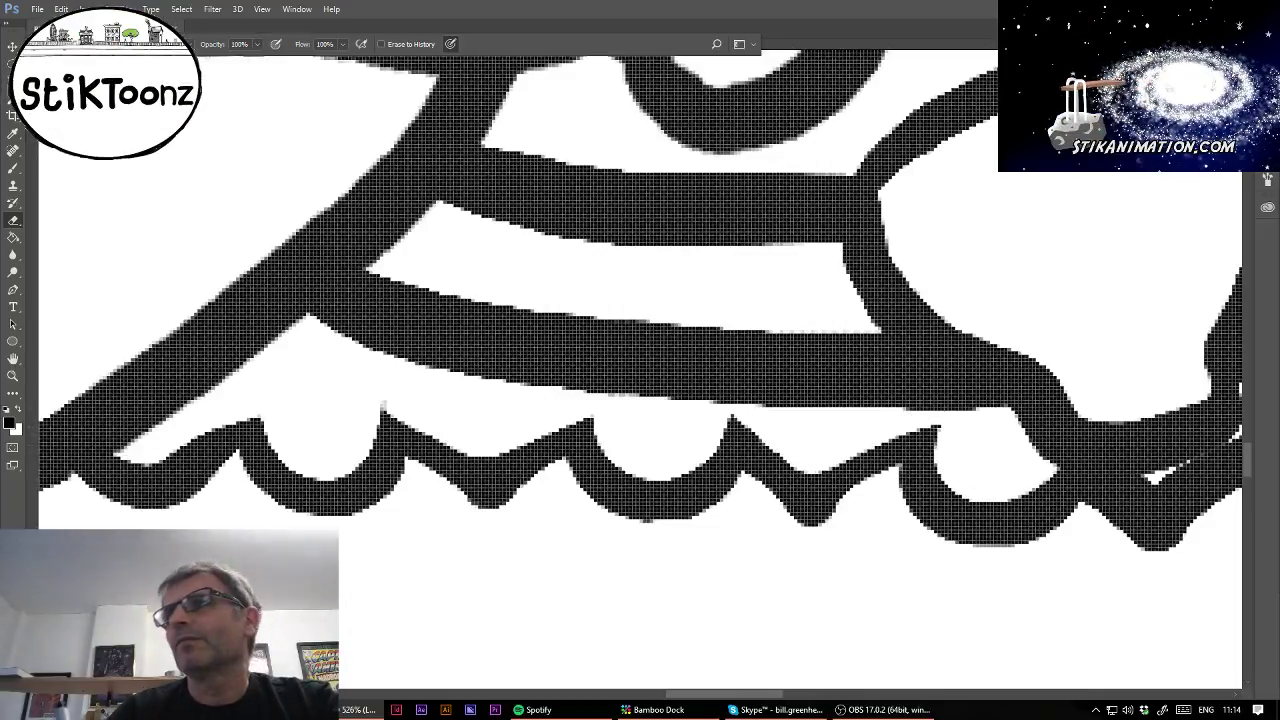
# Erase the tops of the remaining horizon scallops, from the man's hand to the line's open end, into sharp points.
pyautogui.moveTo(1200, 443)
pyautogui.mouseDown()
pyautogui.moveTo(100, 543)
pyautogui.moveTo(301, 393)
pyautogui.mouseUp()
pyautogui.moveTo(484, 374)
pyautogui.mouseDown()
pyautogui.moveTo(604, 437)
pyautogui.moveTo(871, 415)
pyautogui.moveTo(800, 400)
pyautogui.moveTo(787, 429)
pyautogui.moveTo(800, 459)
pyautogui.moveTo(716, 408)
pyautogui.mouseUp()
pyautogui.moveTo(423, 380)
pyautogui.mouseDown()
pyautogui.moveTo(417, 437)
pyautogui.moveTo(470, 385)
pyautogui.mouseUp()
pyautogui.moveTo(895, 382)
pyautogui.mouseDown()
pyautogui.moveTo(960, 428)
pyautogui.moveTo(1150, 385)
pyautogui.mouseUp()
pyautogui.scroll(-5, 941, 415)
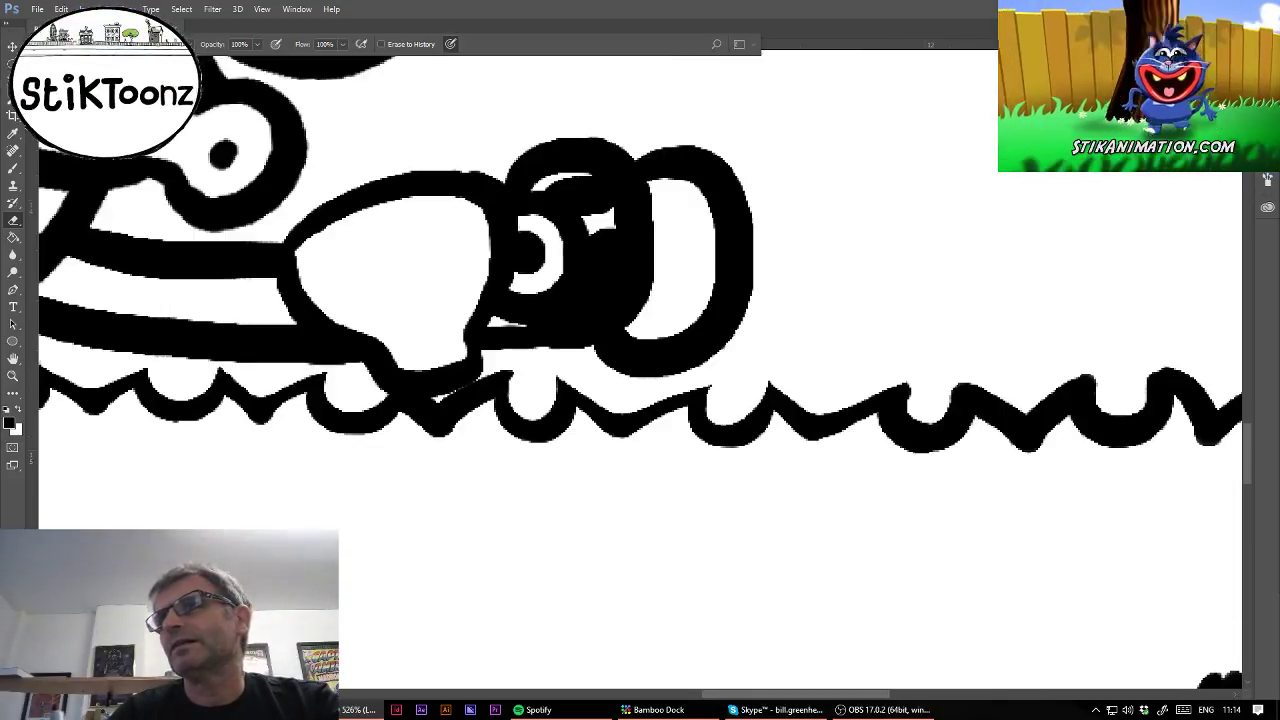
pyautogui.moveTo(612, 418)
pyautogui.mouseDown()
pyautogui.moveTo(658, 438)
pyautogui.moveTo(791, 426)
pyautogui.moveTo(766, 460)
pyautogui.moveTo(815, 462)
pyautogui.moveTo(977, 420)
pyautogui.moveTo(945, 468)
pyautogui.moveTo(985, 476)
pyautogui.mouseUp()
pyautogui.moveTo(558, 426)
pyautogui.mouseDown()
pyautogui.moveTo(562, 467)
pyautogui.moveTo(590, 450)
pyautogui.mouseUp()
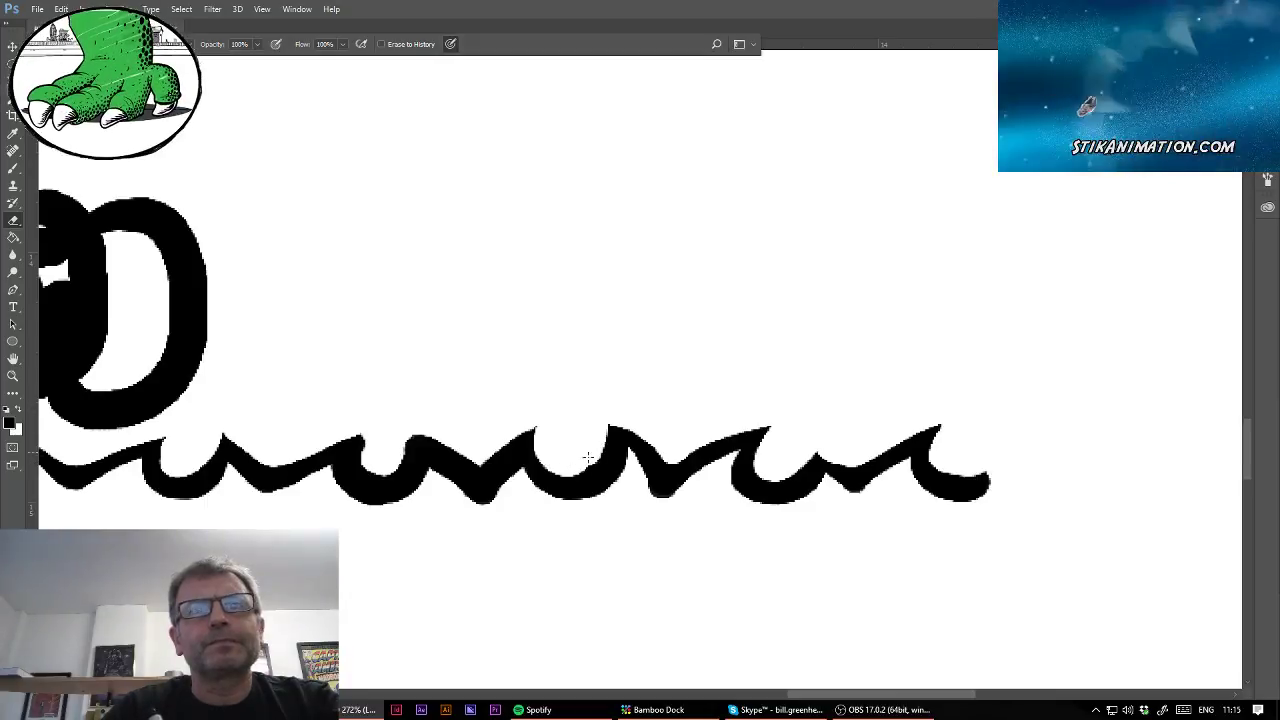
pyautogui.moveTo(432, 440)
pyautogui.mouseDown()
pyautogui.moveTo(488, 470)
pyautogui.moveTo(535, 432)
pyautogui.mouseUp()
pyautogui.moveTo(365, 436)
pyautogui.mouseDown()
pyautogui.moveTo(370, 475)
pyautogui.moveTo(412, 438)
pyautogui.mouseUp()
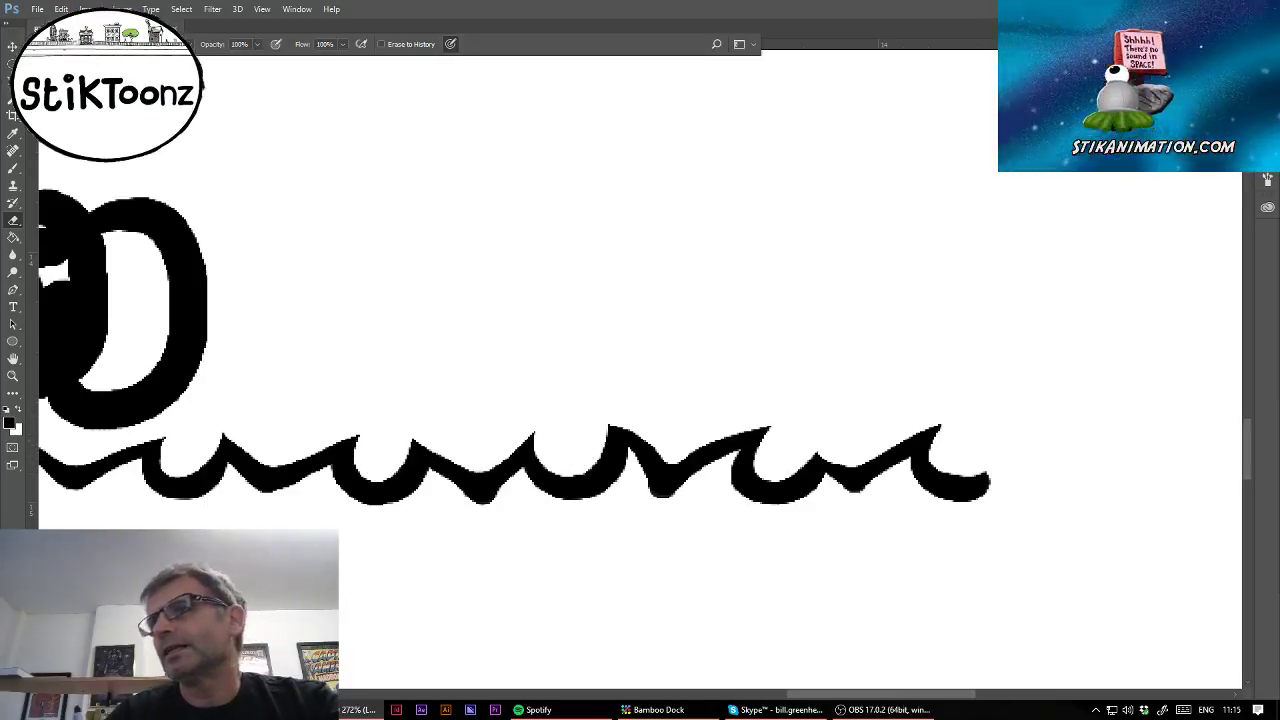
pyautogui.hotkey('ctrl', '-')
pyautogui.moveTo(738, 442); pyautogui.dragTo(893, 446)
pyautogui.hotkey('ctrl', 'z')
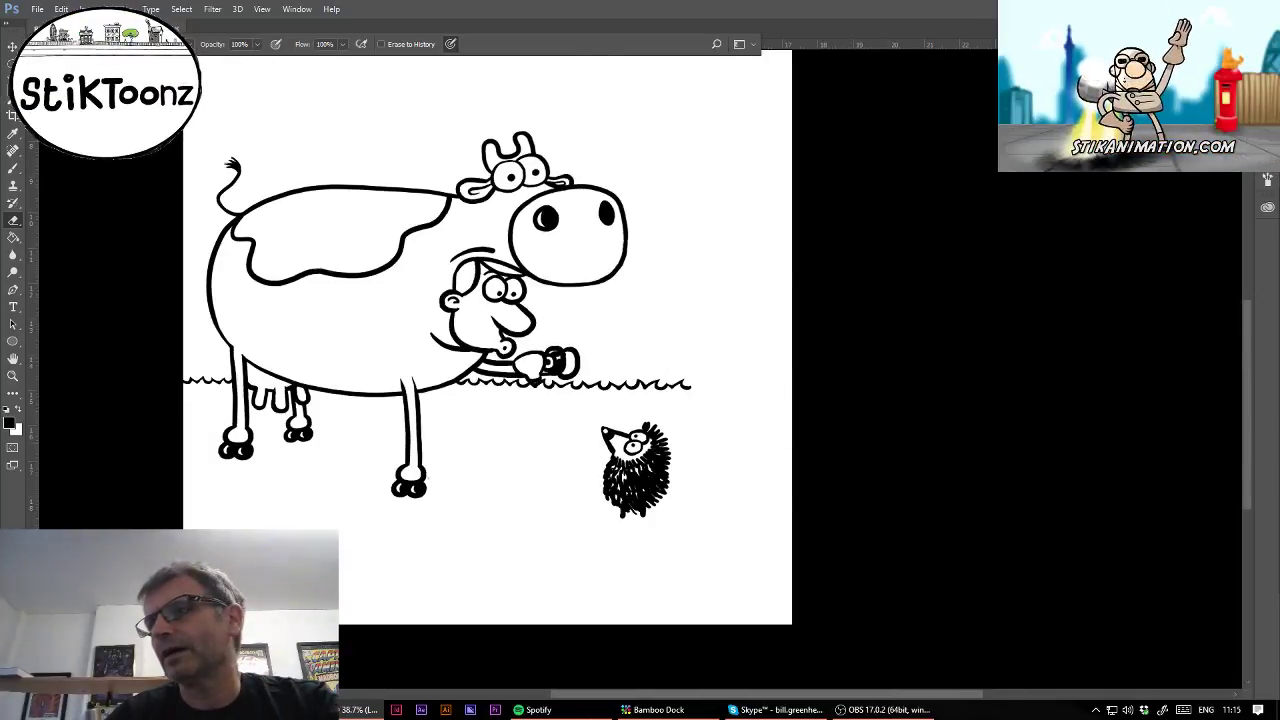
# Extend the pointed scalloped horizon line to the page edge and nudge the hedgehog slightly farther from the cow.
pyautogui.moveTo(655, 462); pyautogui.dragTo(890, 466)
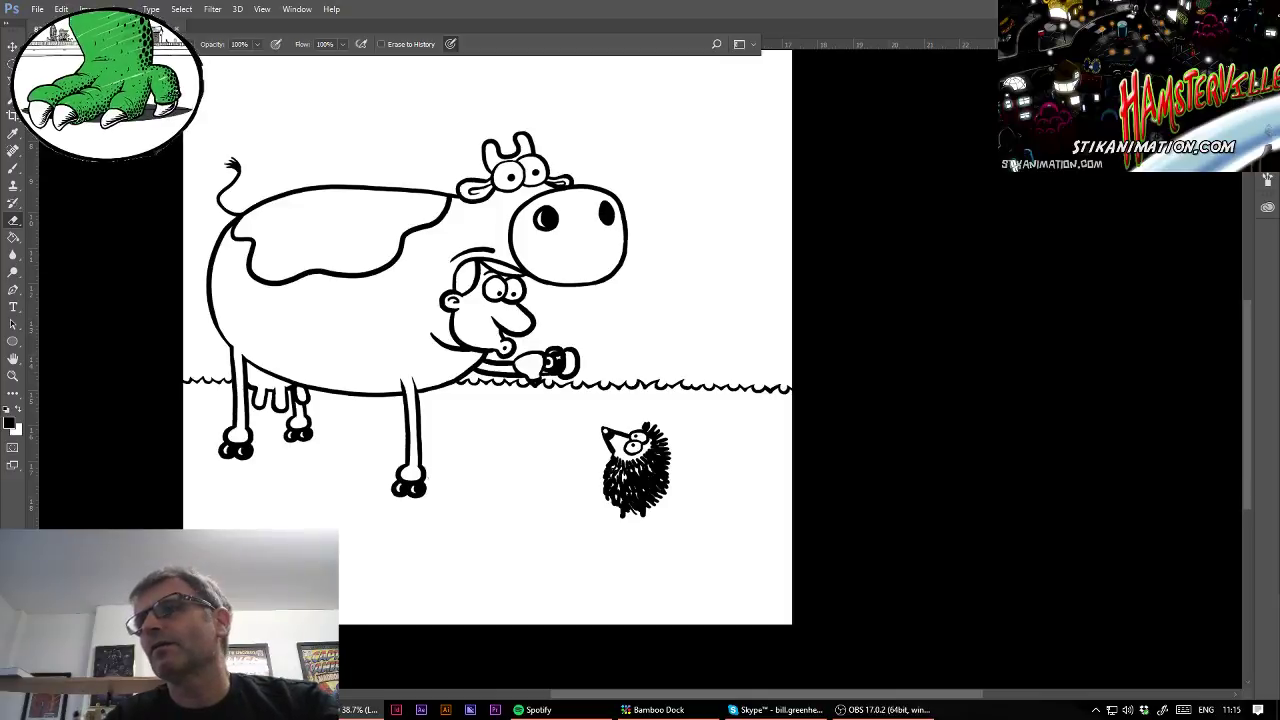
pyautogui.moveTo(700, 523)
pyautogui.mouseDown()
pyautogui.moveTo(662, 518)
pyautogui.moveTo(720, 526)
pyautogui.moveTo(713, 456)
pyautogui.mouseUp()
pyautogui.hotkey('ctrl', 'z')
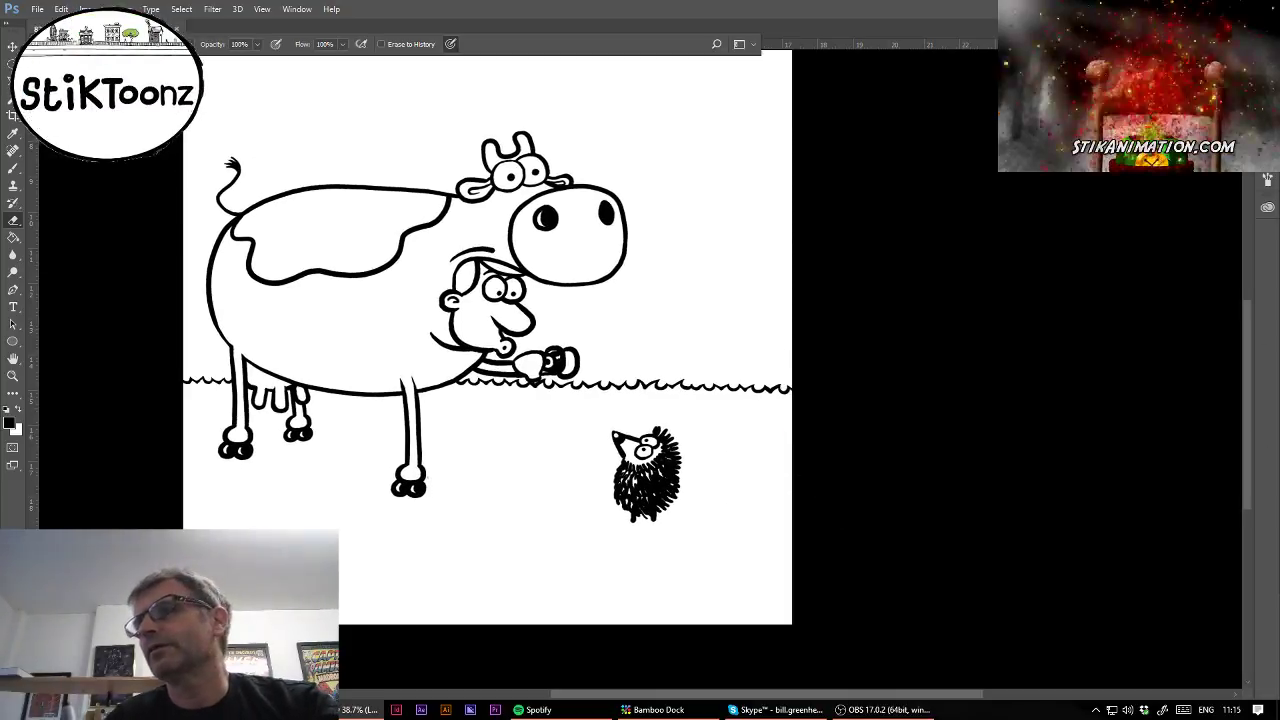
pyautogui.scroll(-10, 743, 479)
pyautogui.scroll(6, 743, 479)
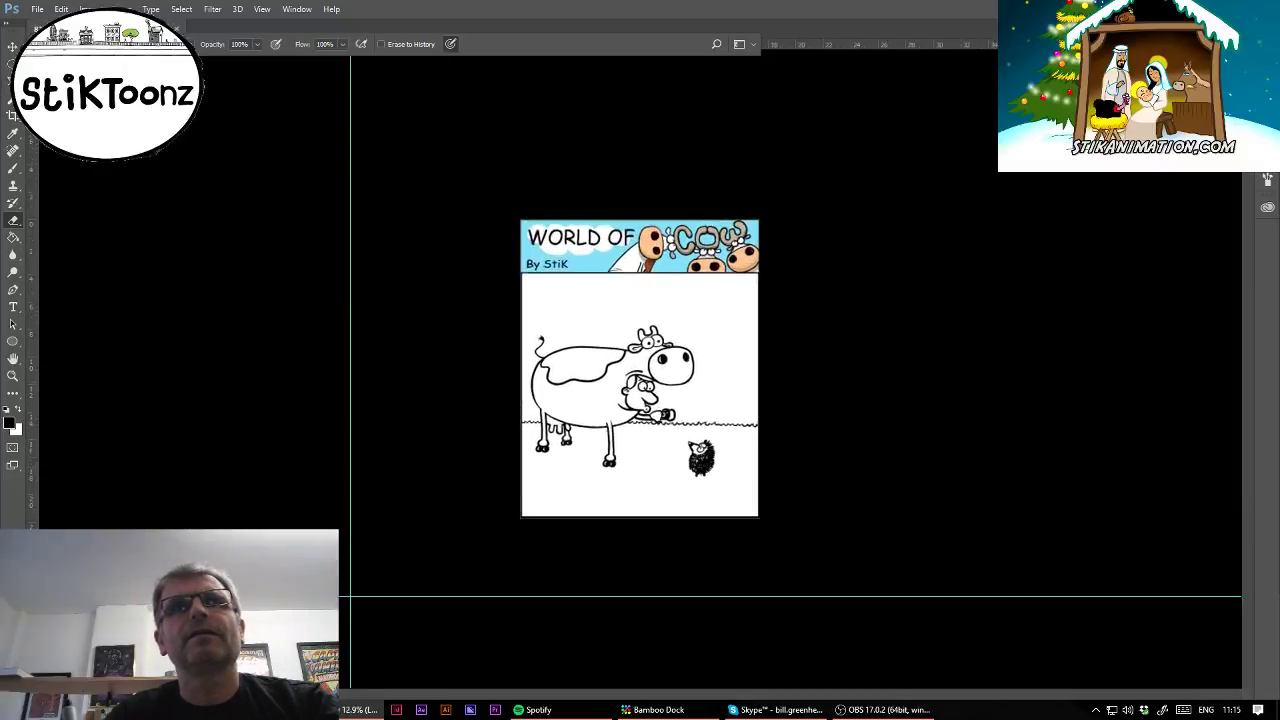
pyautogui.moveTo(742, 479)
pyautogui.mouseDown()
pyautogui.moveTo(742, 495)
pyautogui.moveTo(752, 483)
pyautogui.mouseUp()
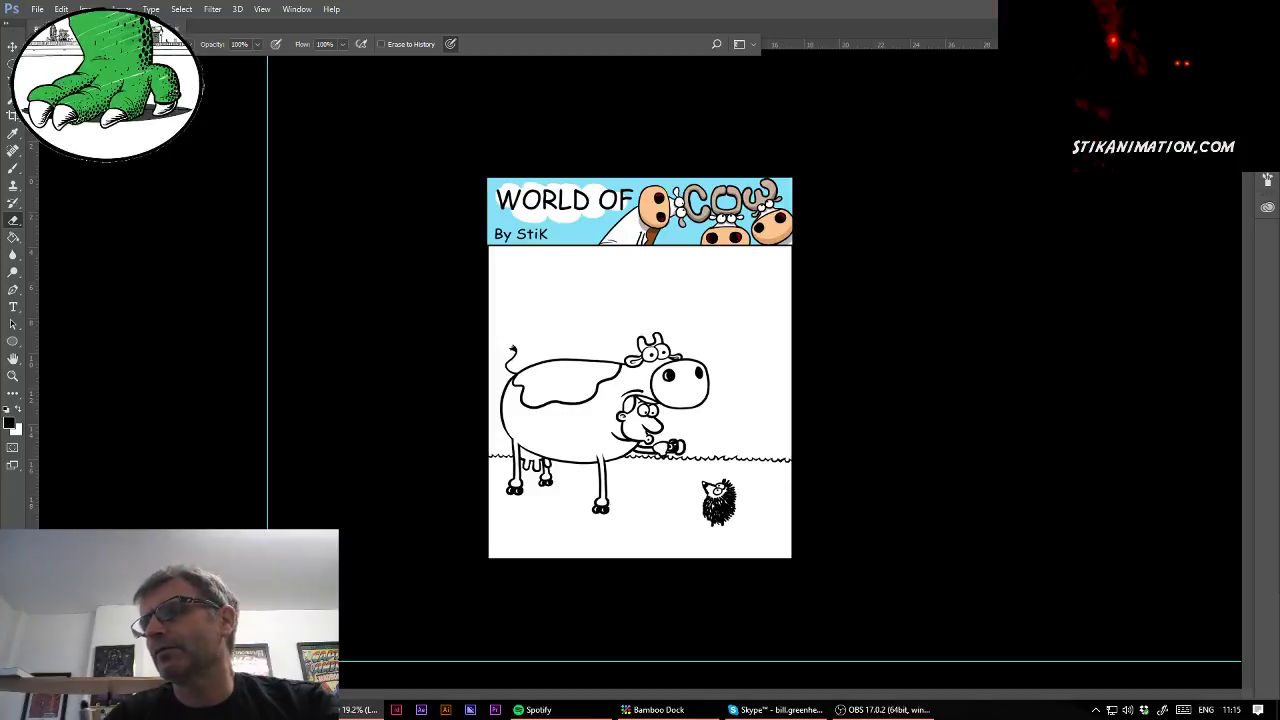
# Brush thin, tapered black spines around the hedgehog's head and along its back with a fine-tipped brush.
pyautogui.click(13, 237)
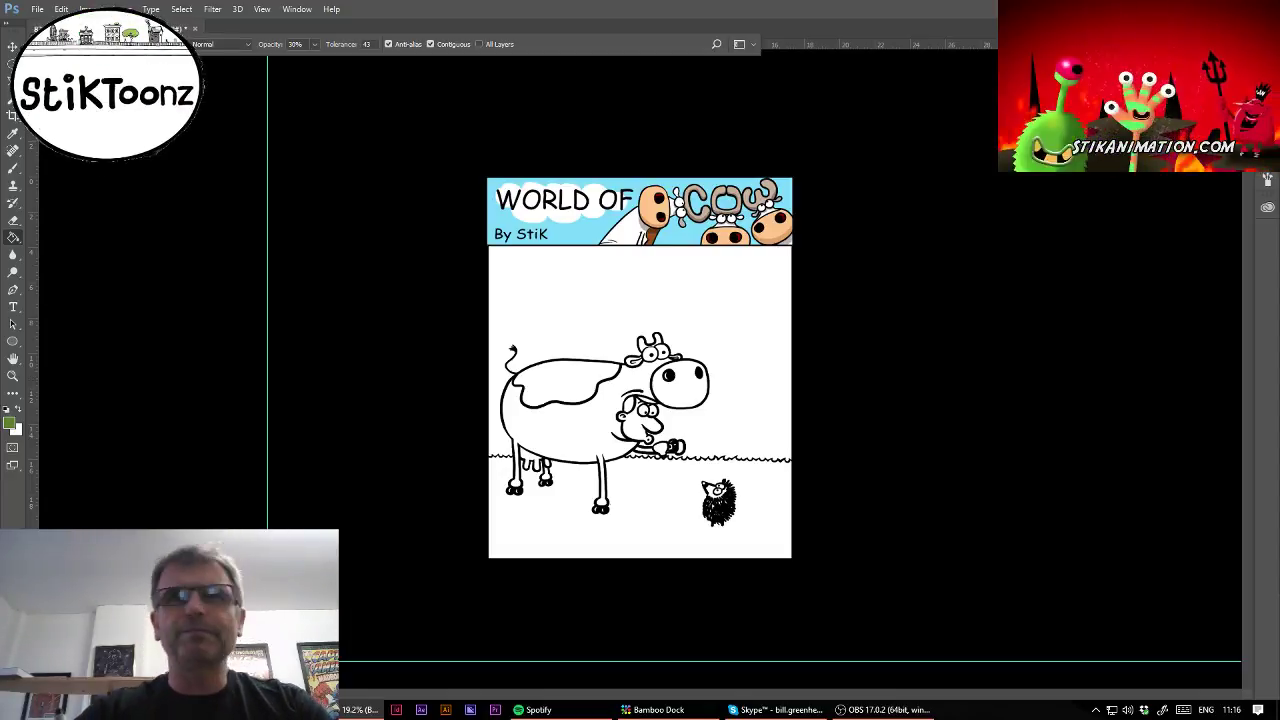
pyautogui.click(13, 376)
pyautogui.moveTo(771, 509); pyautogui.dragTo(863, 506)
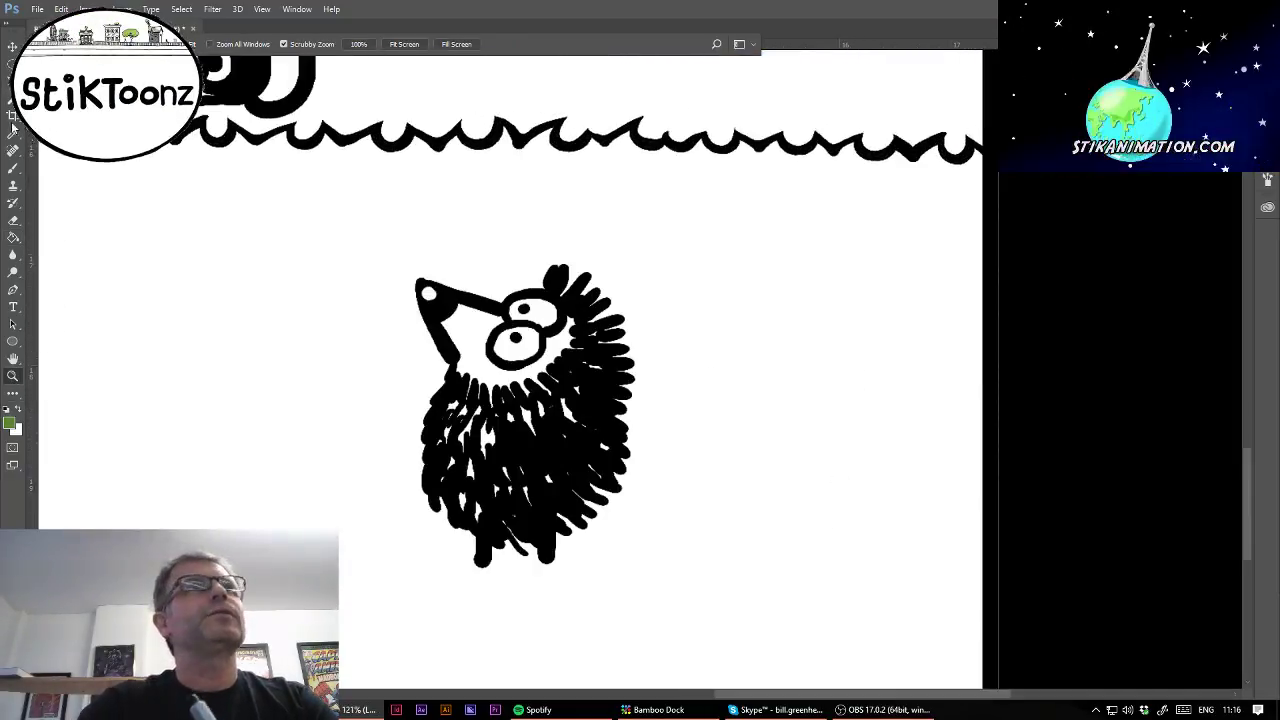
pyautogui.click(14, 169)
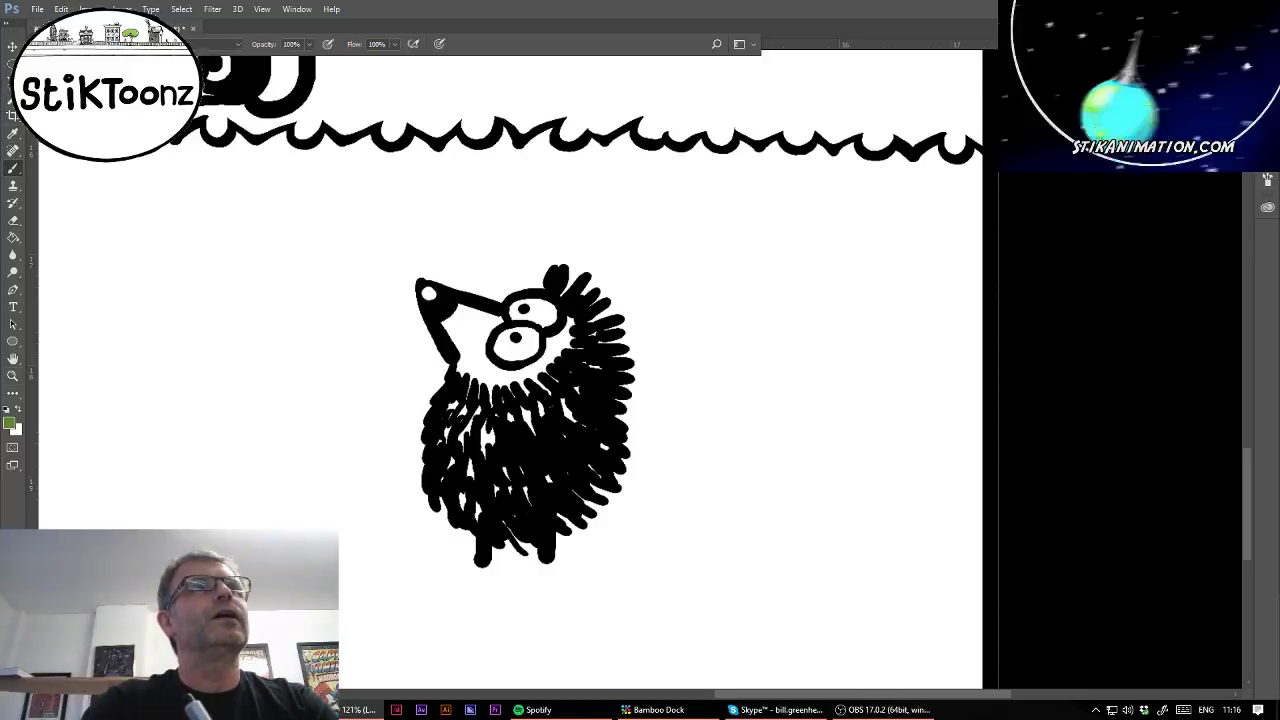
pyautogui.click(66, 44)
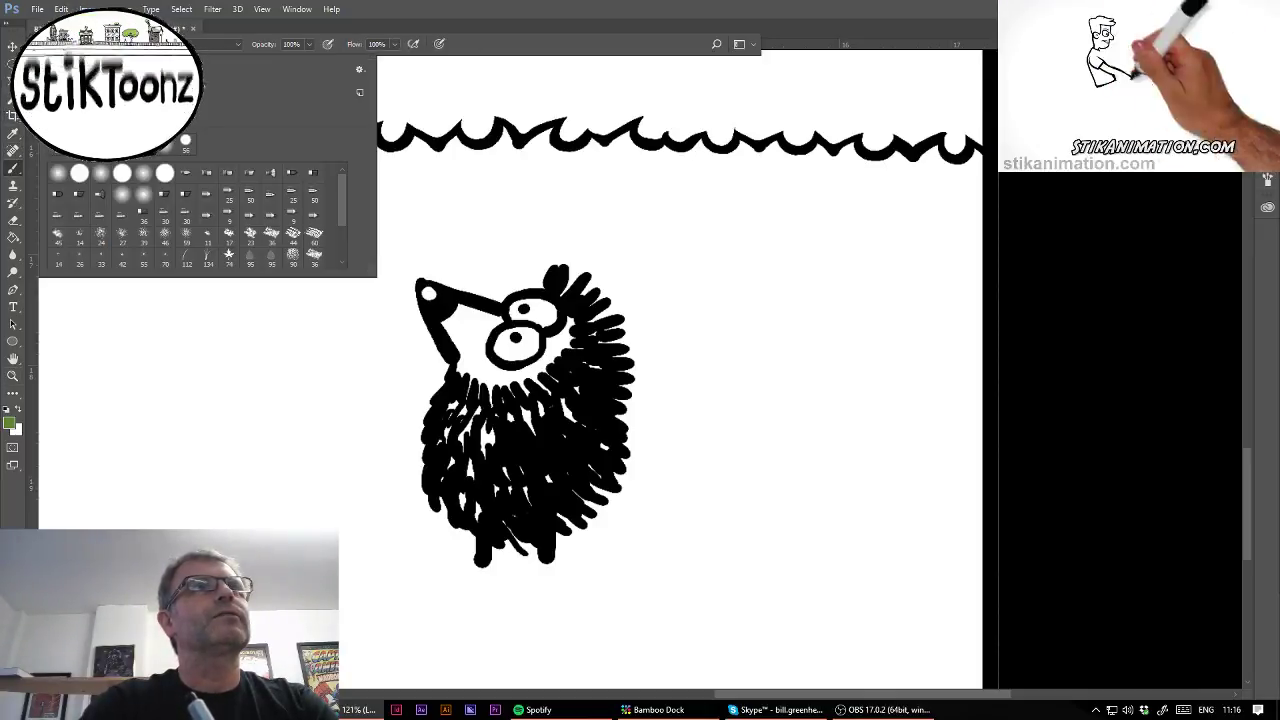
pyautogui.press('Return')
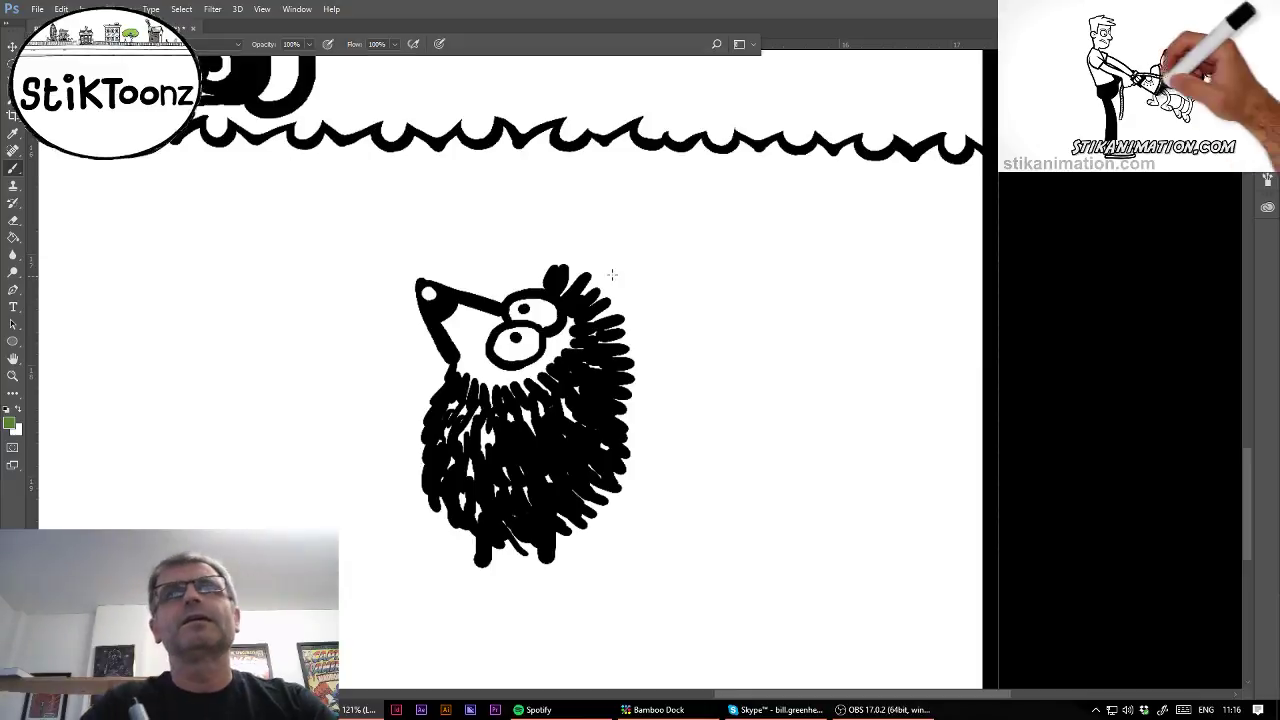
pyautogui.moveTo(594, 268); pyautogui.dragTo(579, 295)
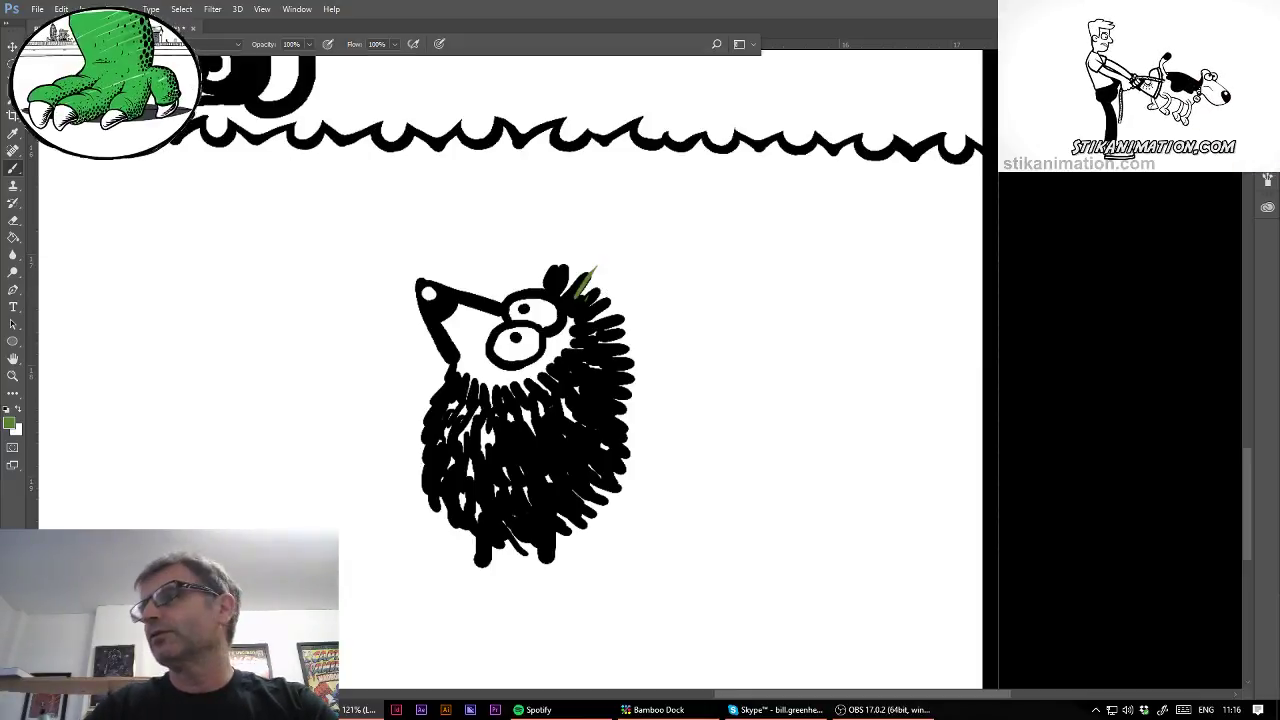
pyautogui.hotkey('ctrl', 'z')
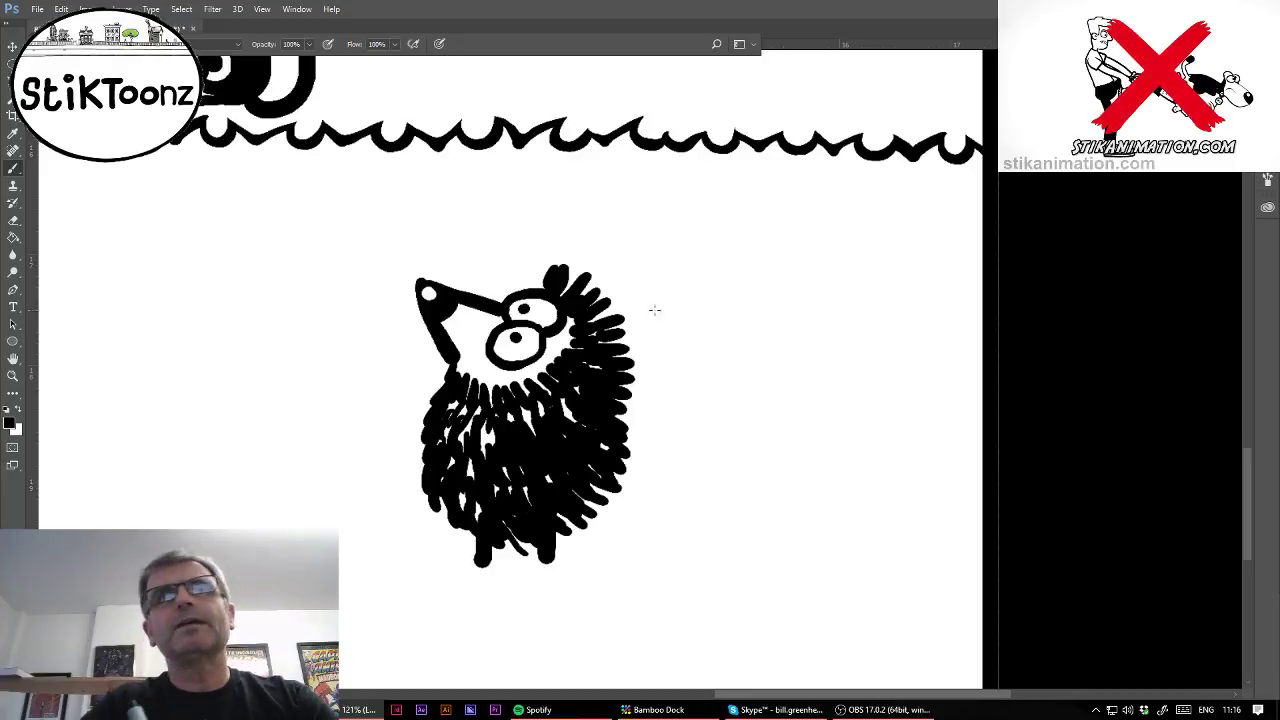
pyautogui.moveTo(571, 266); pyautogui.dragTo(565, 282)
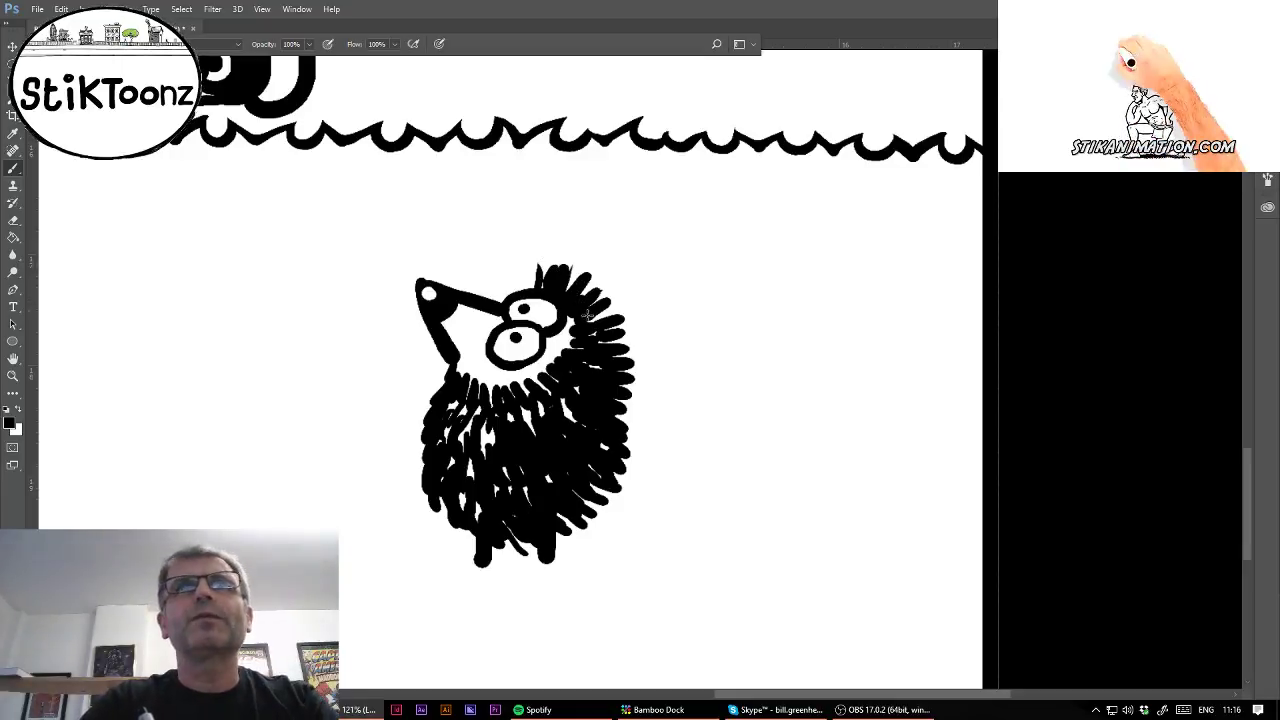
pyautogui.moveTo(612, 311); pyautogui.dragTo(621, 333)
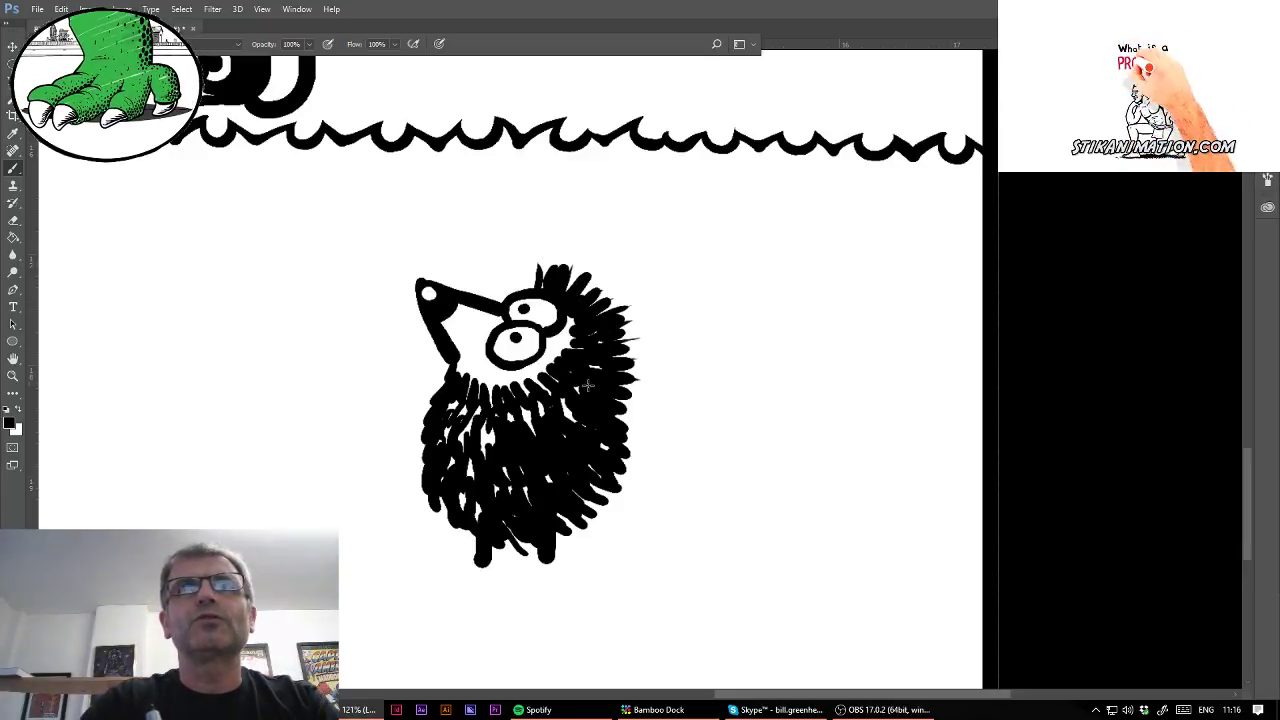
pyautogui.moveTo(650, 399); pyautogui.dragTo(615, 410)
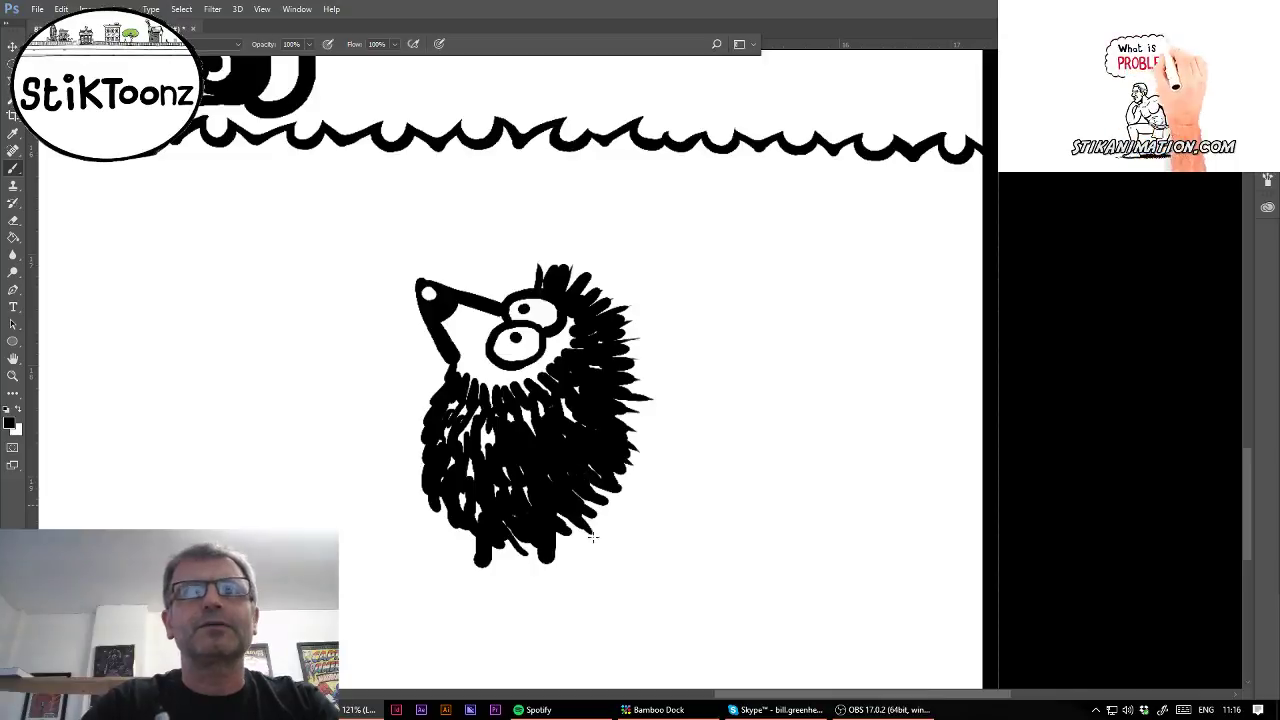
# Brush a small black foot onto each hedgehog leg and add fine spines along its front and behind its eyes.
pyautogui.moveTo(478, 561); pyautogui.dragTo(542, 558)
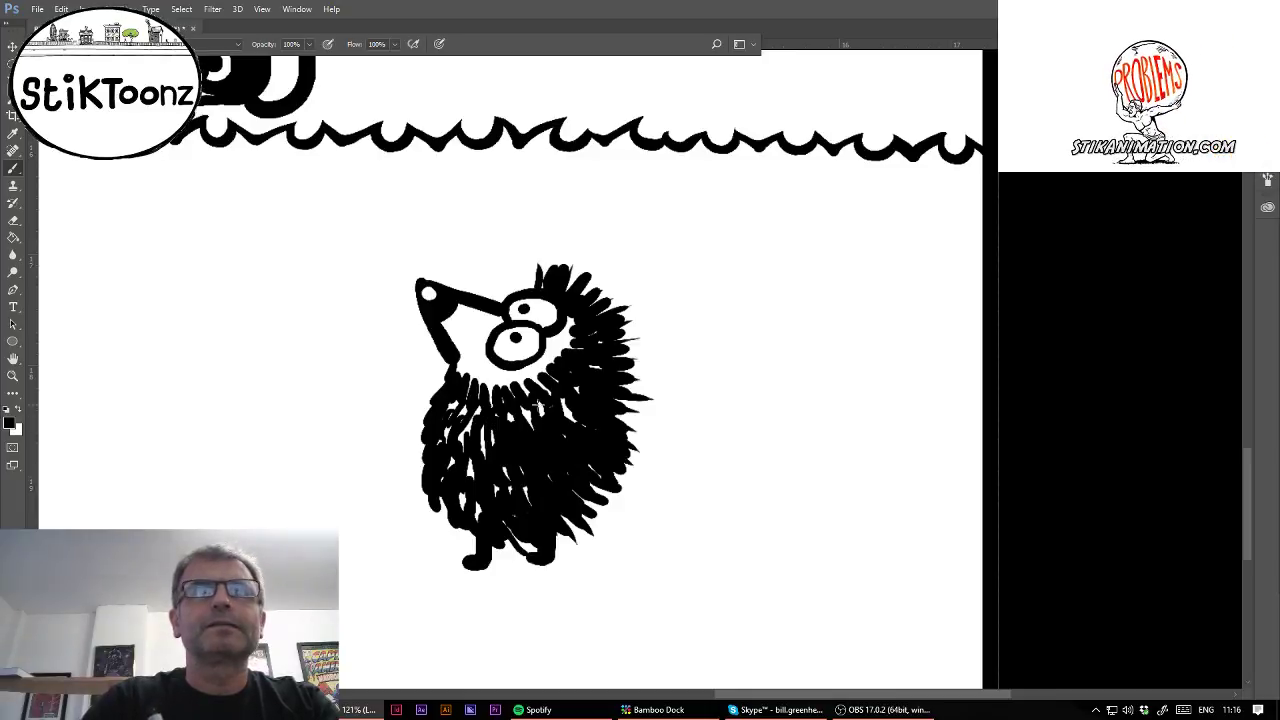
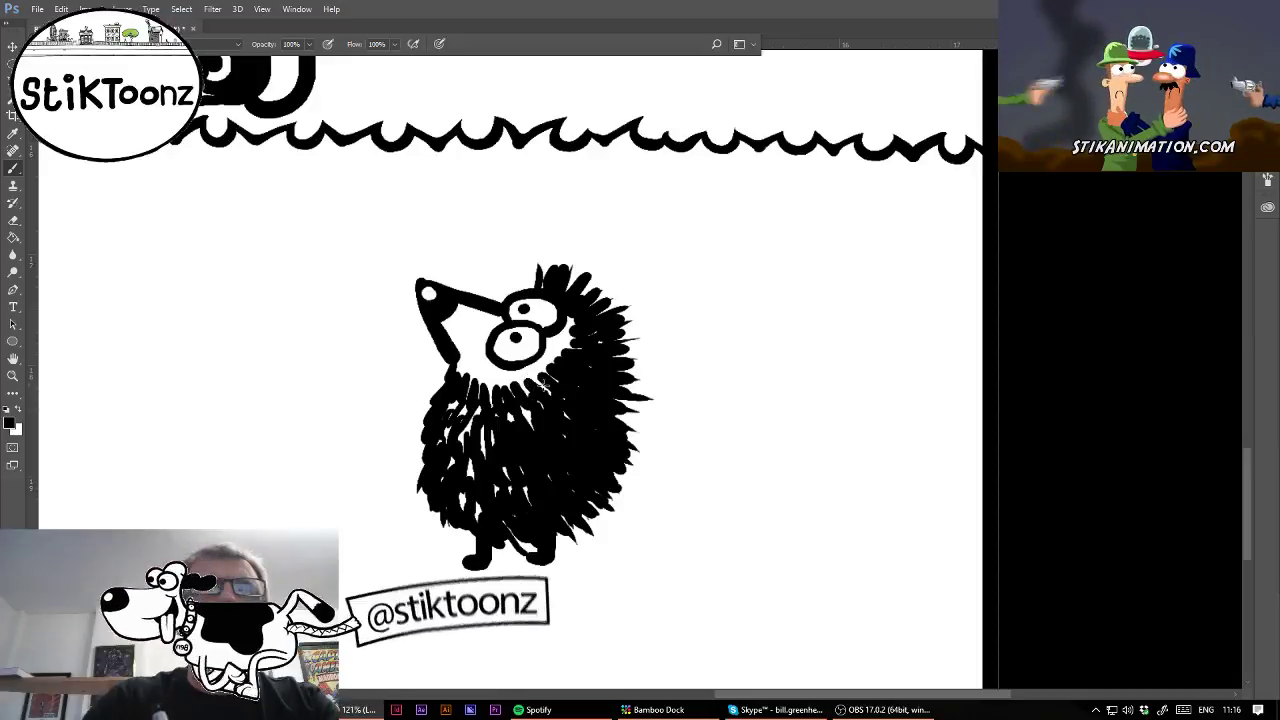
pyautogui.click(13, 376)
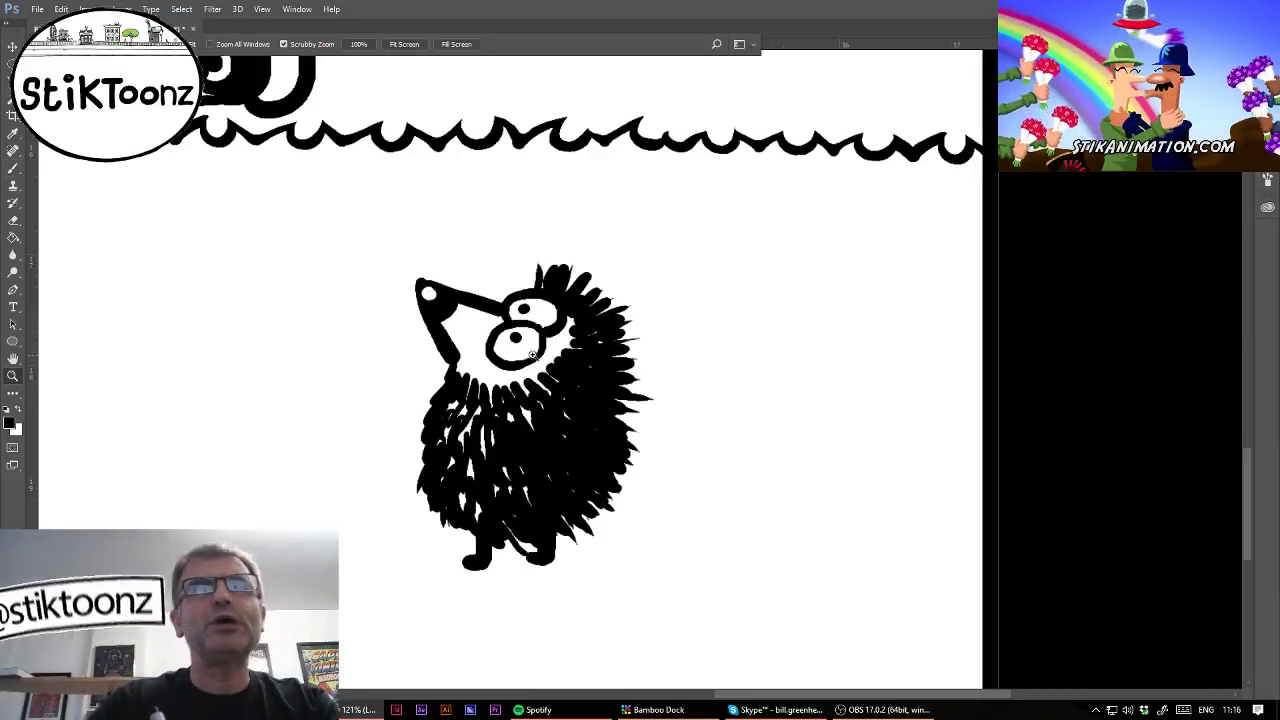
pyautogui.moveTo(568, 306); pyautogui.dragTo(680, 311)
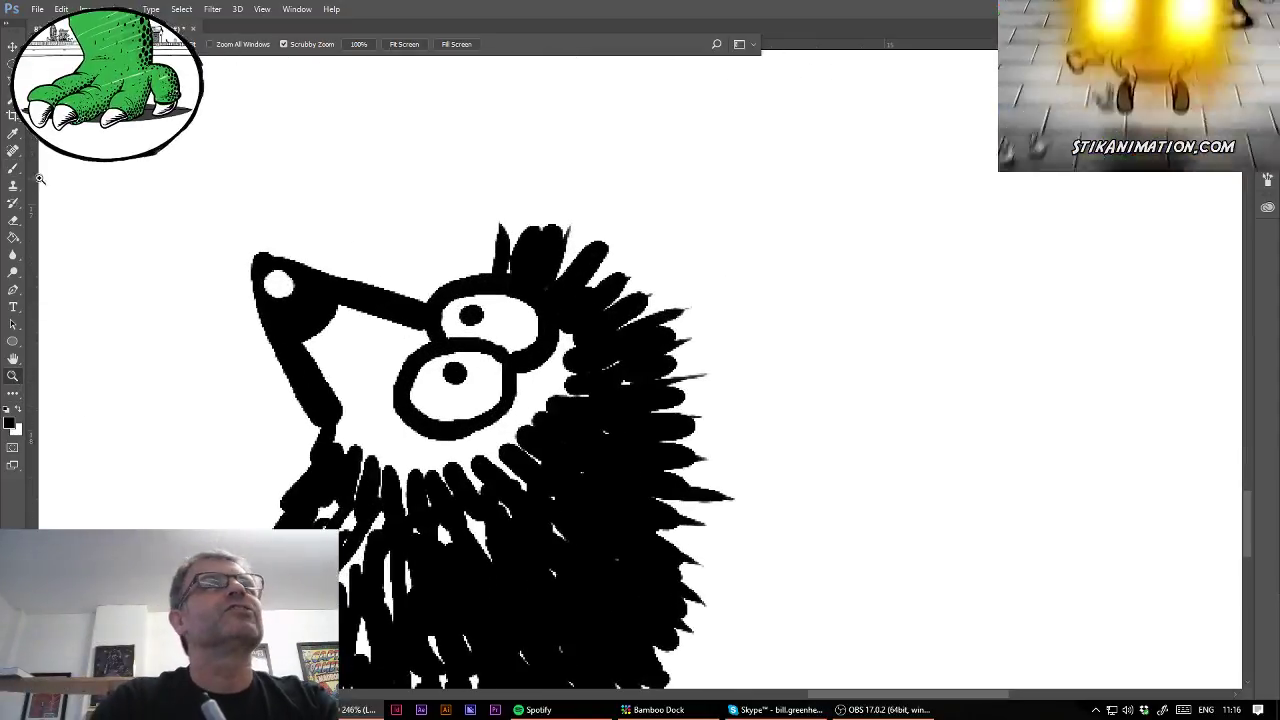
pyautogui.moveTo(606, 389)
pyautogui.mouseDown()
pyautogui.moveTo(550, 382)
pyautogui.moveTo(560, 408)
pyautogui.mouseUp()
pyautogui.moveTo(526, 410)
pyautogui.mouseDown()
pyautogui.moveTo(560, 427)
pyautogui.moveTo(512, 424)
pyautogui.moveTo(504, 451)
pyautogui.moveTo(523, 475)
pyautogui.mouseUp()
pyautogui.moveTo(643, 373); pyautogui.dragTo(430, 373)
pyautogui.scroll(4, 637, 362)
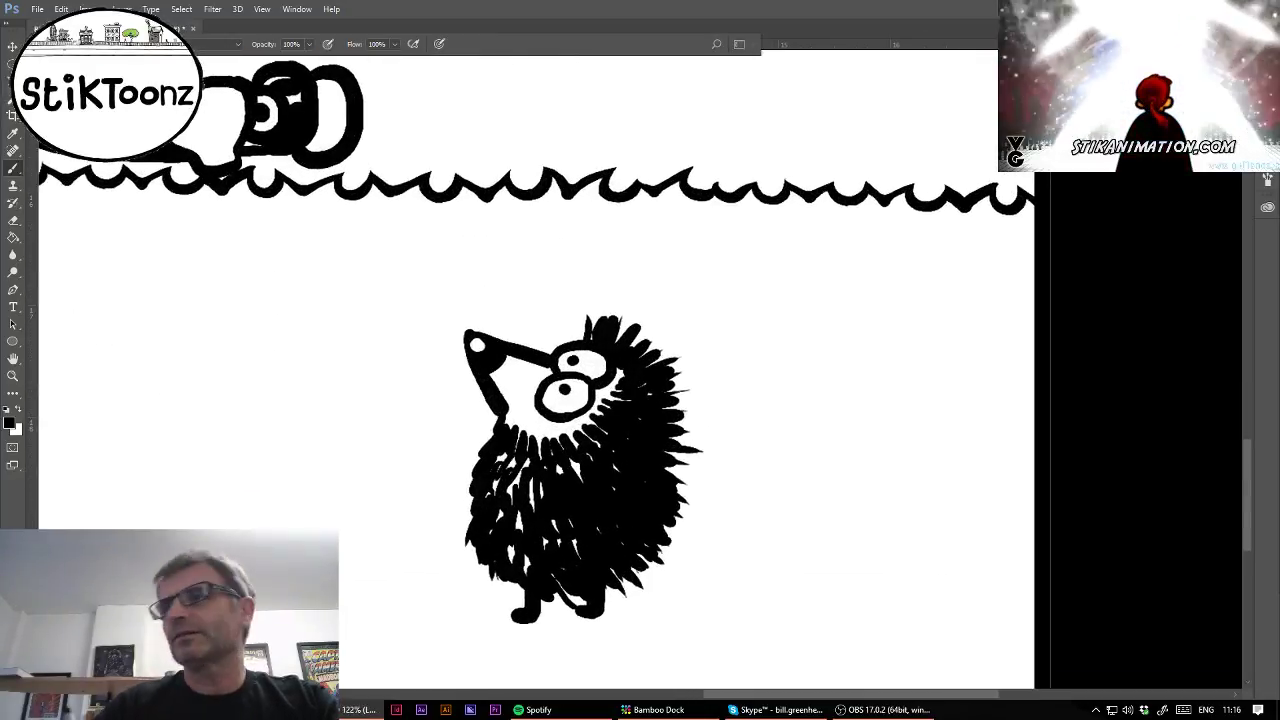
# Brush a small white arm onto the hedgehog's chest and strengthen the black line under its jaw.
pyautogui.press('x')
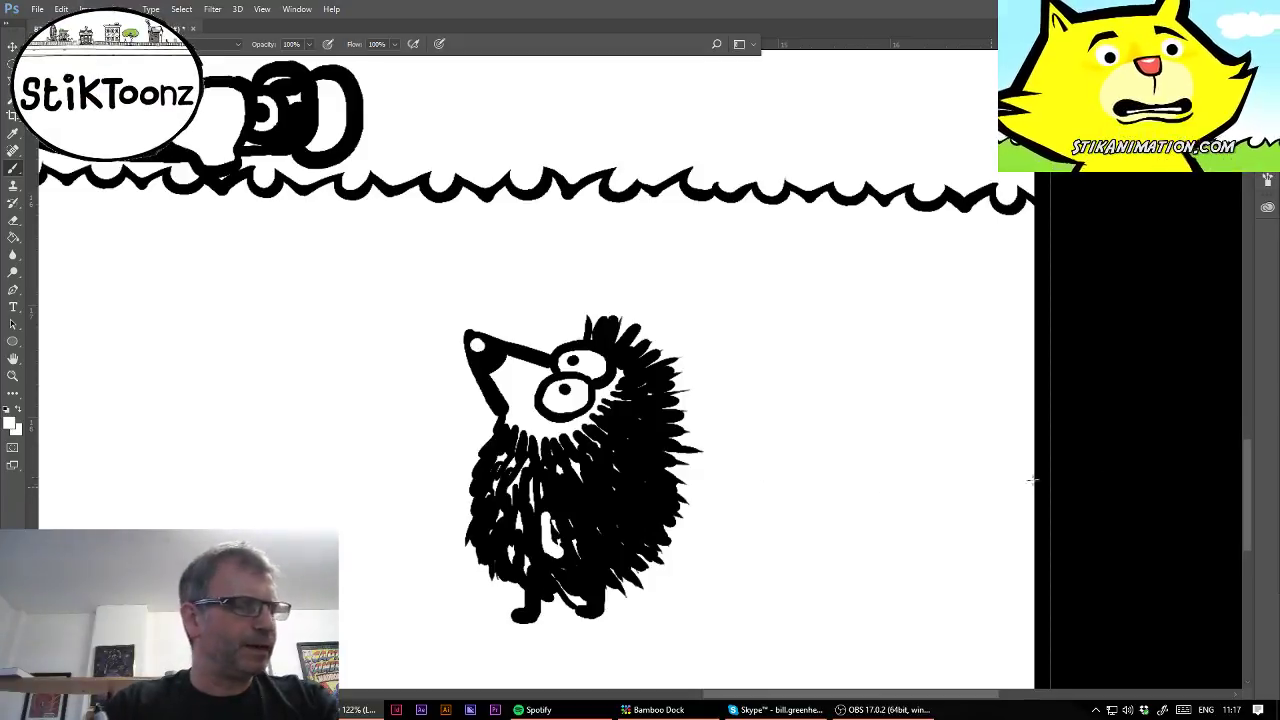
pyautogui.press('x')
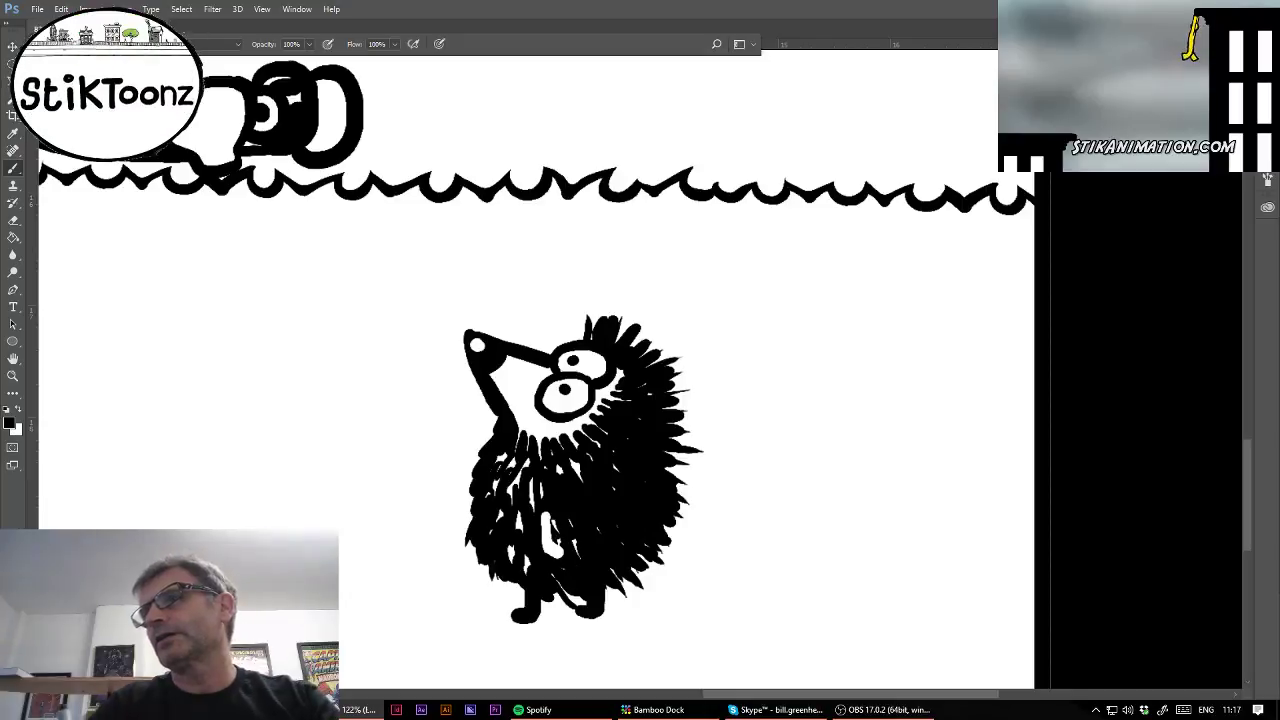
# Fill the page area around the cow and hedgehog with light green using the Paint Bucket.
pyautogui.hotkey('ctrl', '0')
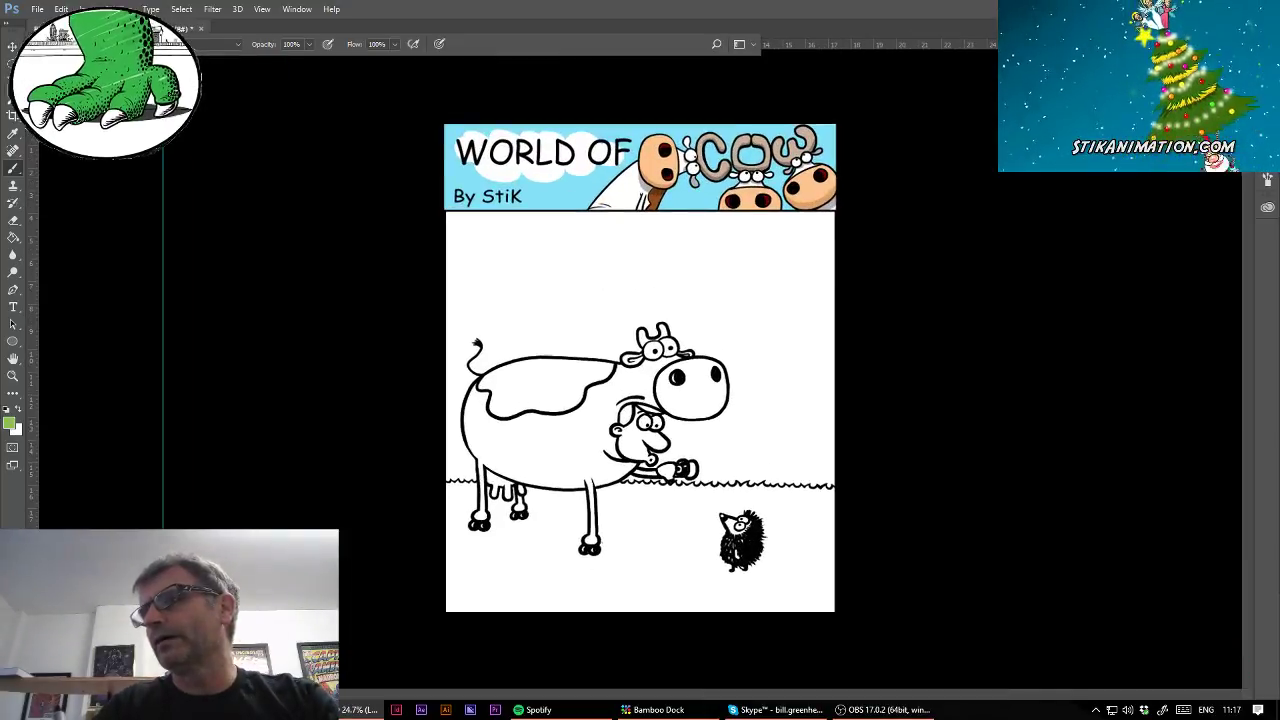
pyautogui.press('g')
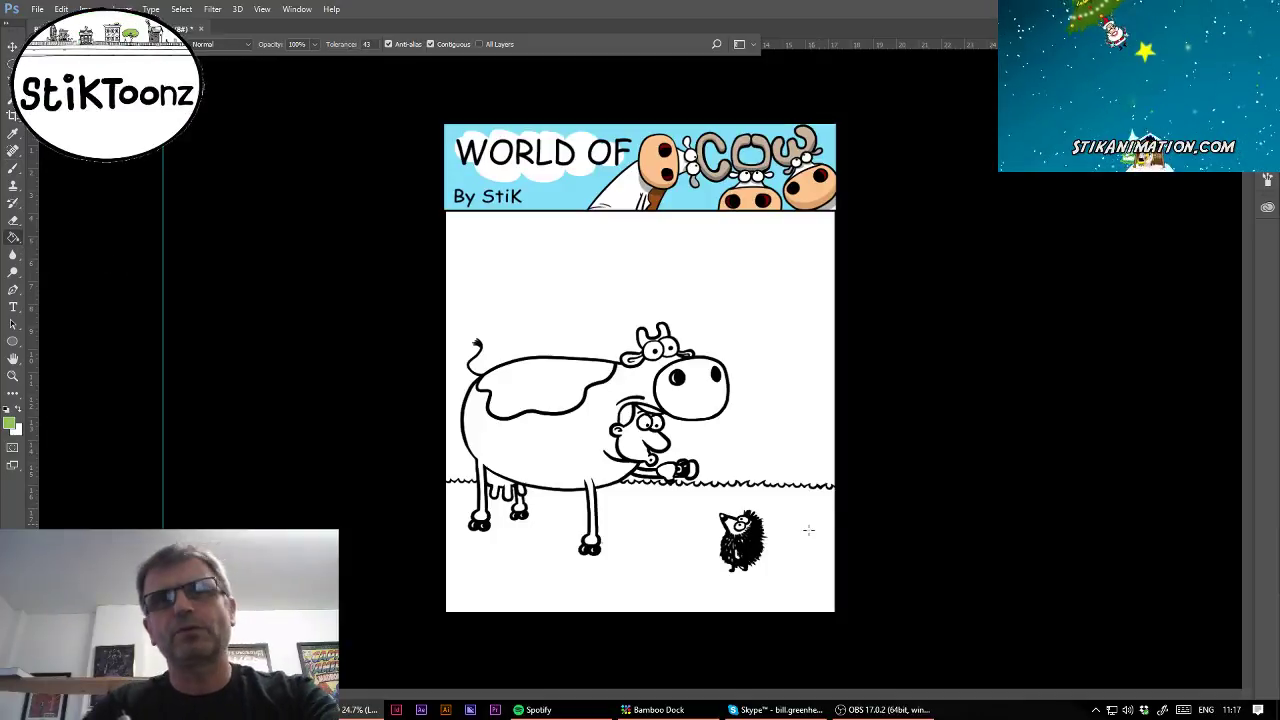
pyautogui.click(679, 581)
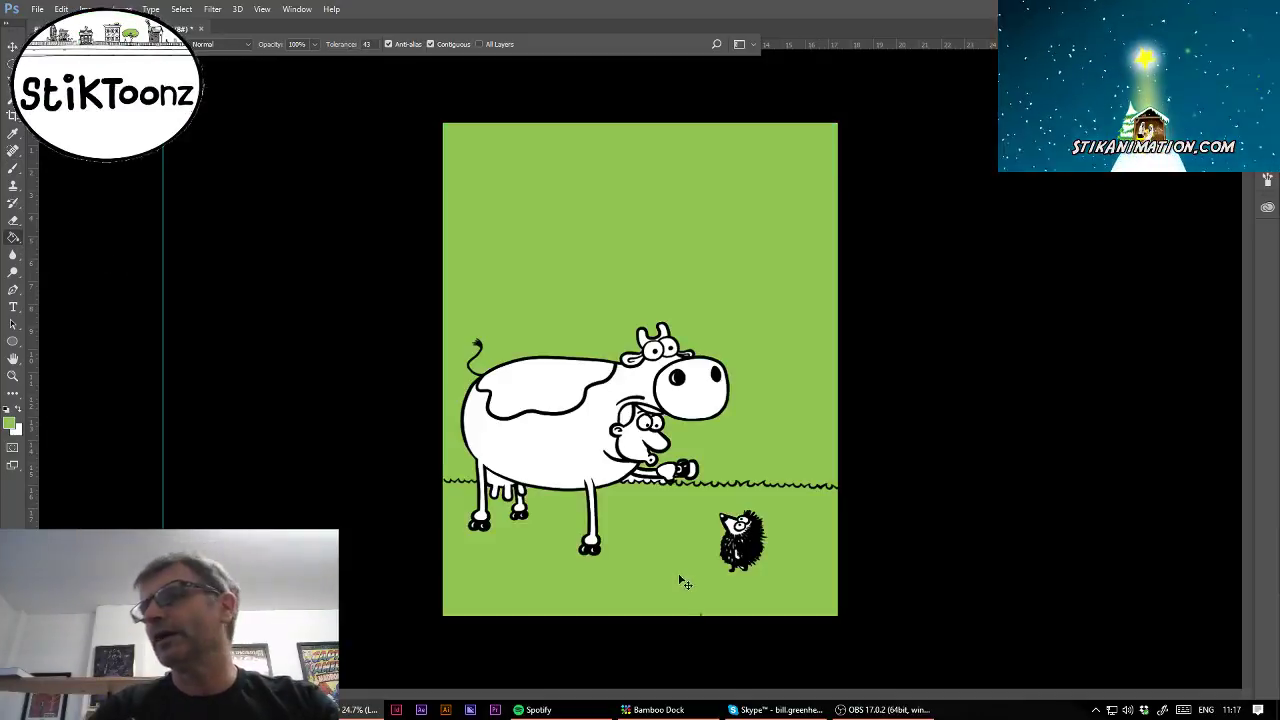
# Undo the full-page green fill, and fill the grass area with light green and the sky with light blue.
pyautogui.hotkey('ctrl', 'z')
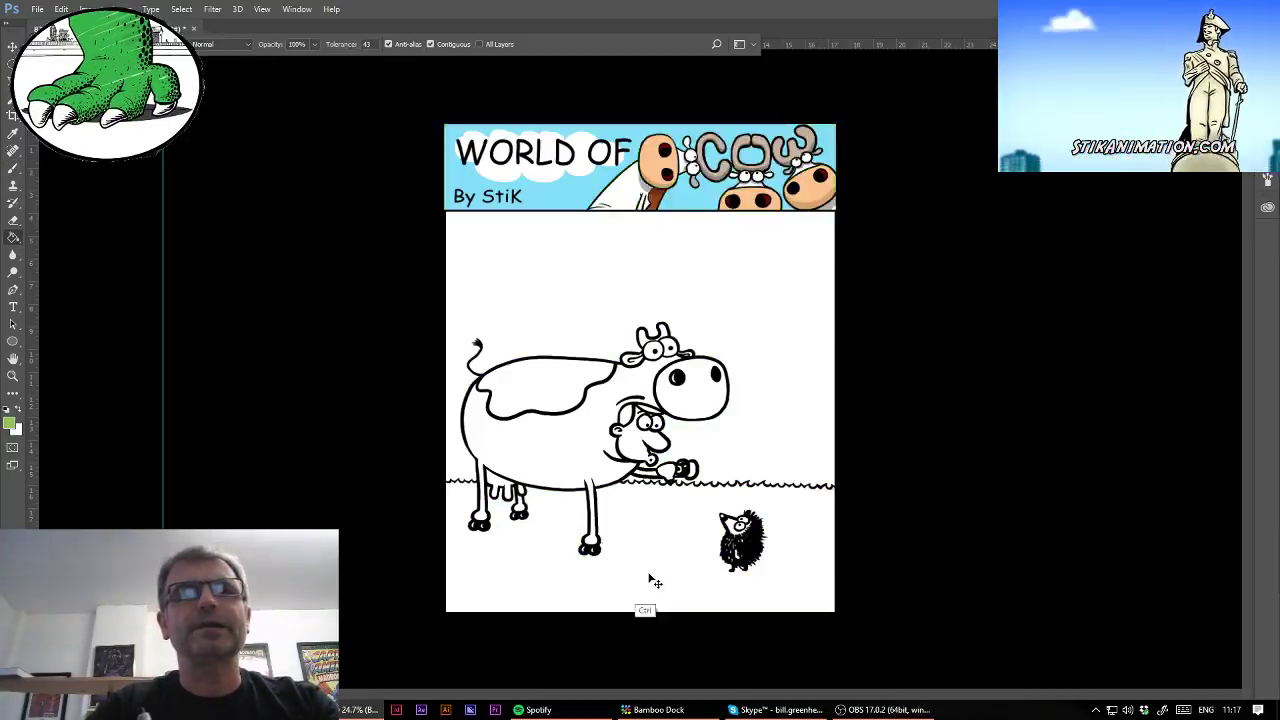
pyautogui.click(683, 585)
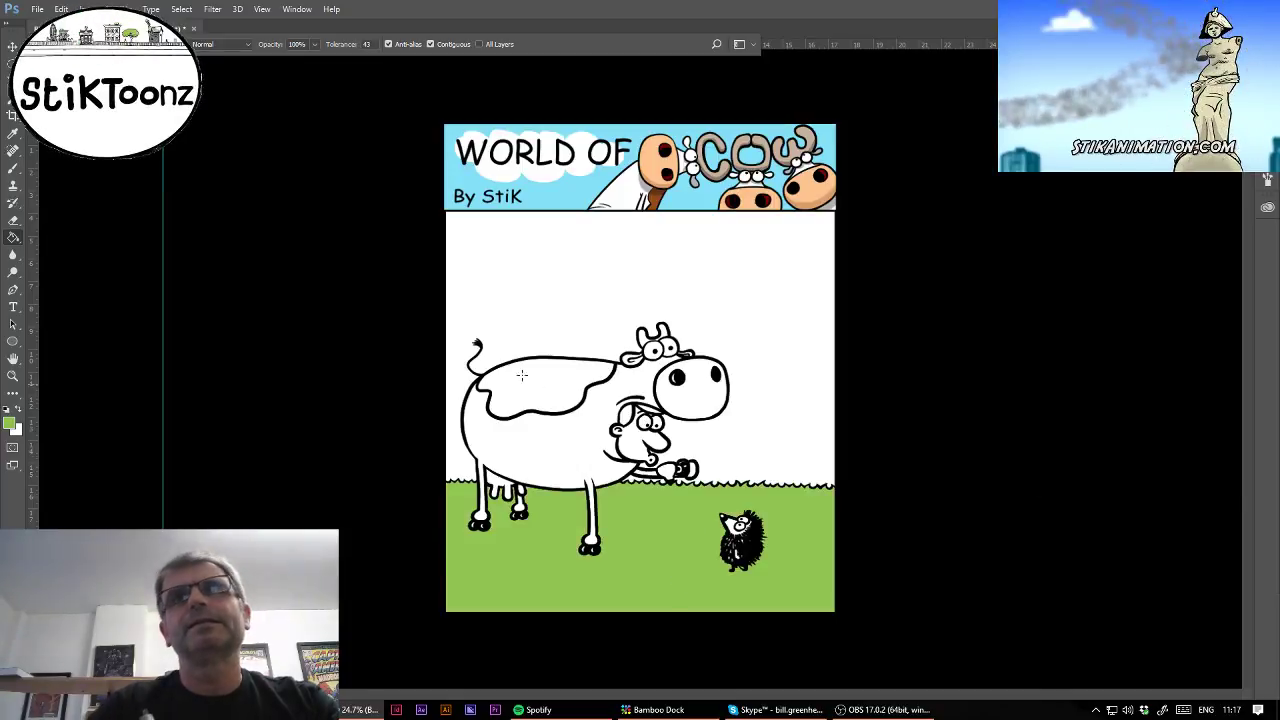
pyautogui.click(779, 414)
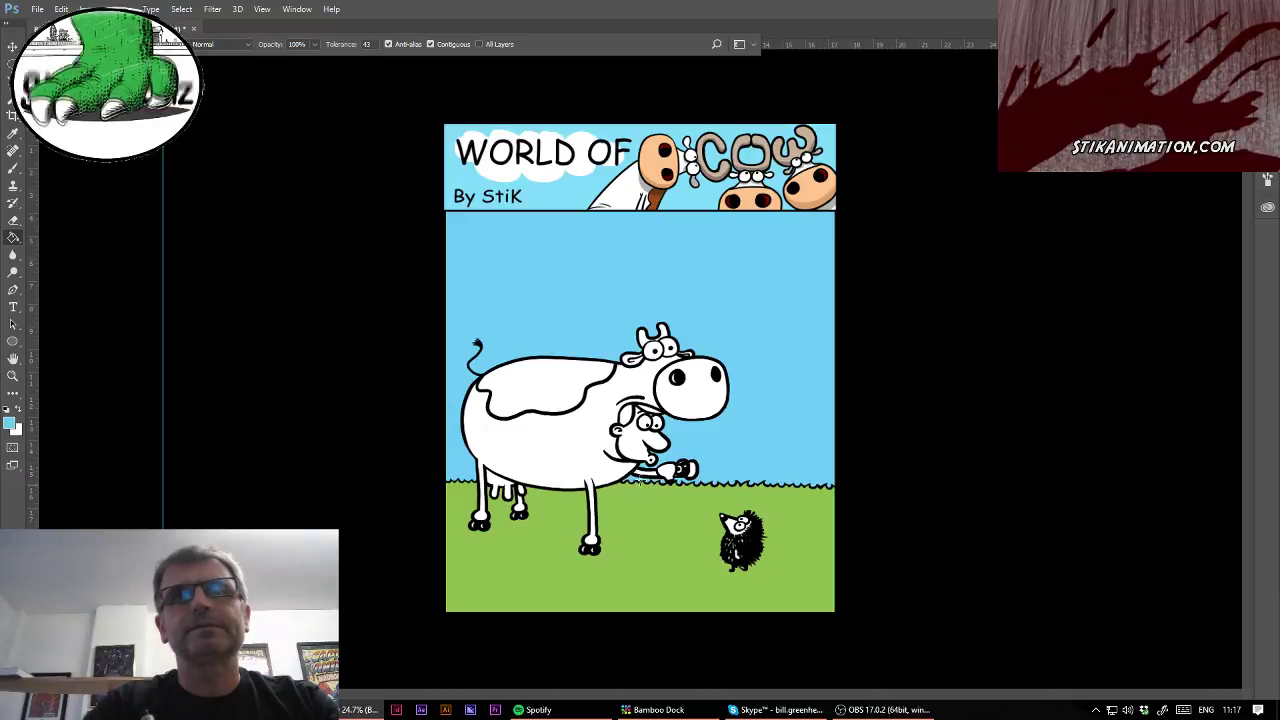
# Select the sky and brush a soft white fade towards the horizon at 20% opacity, and deselect it.
pyautogui.press('w')
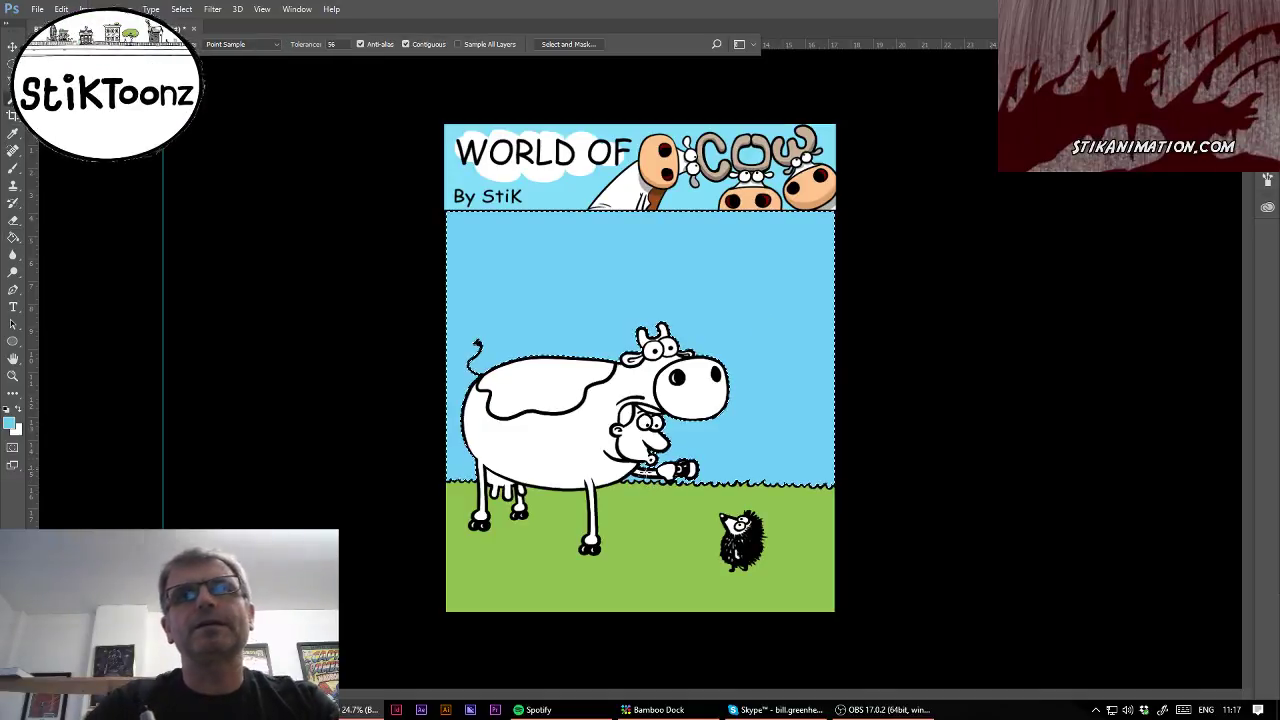
pyautogui.click(13, 167)
pyautogui.click(45, 44)
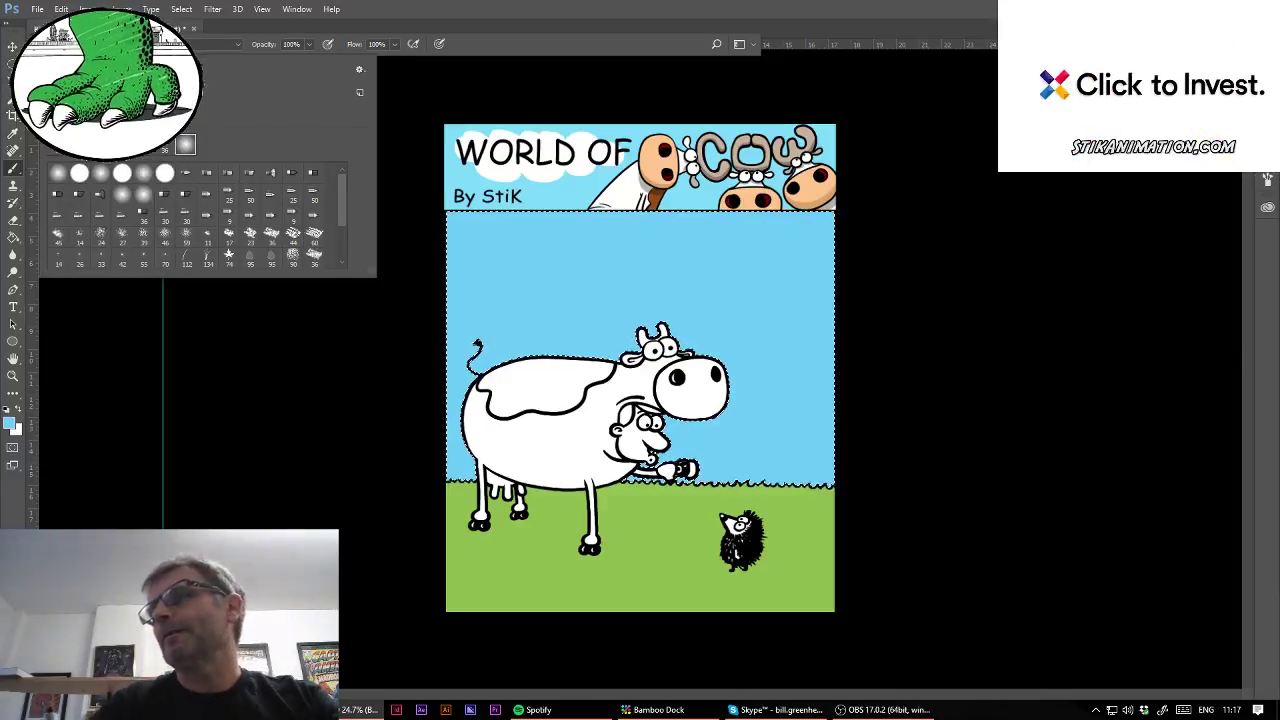
pyautogui.press('Return')
pyautogui.press('2')
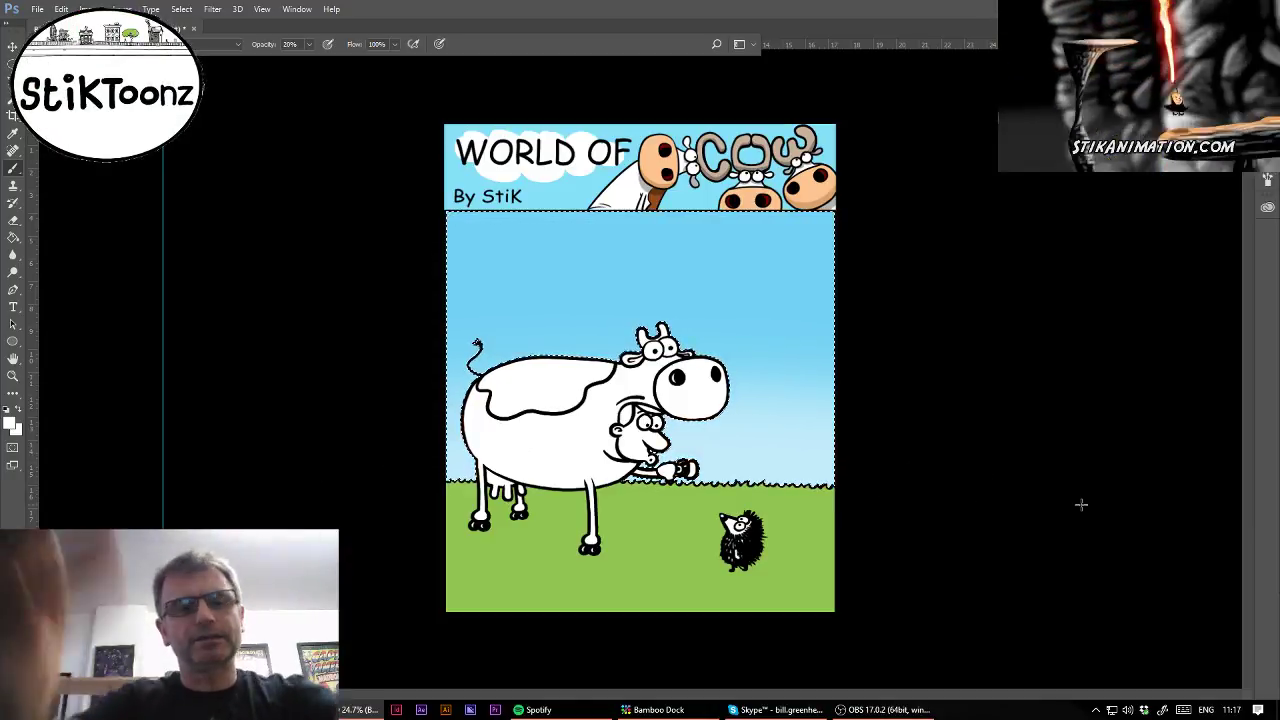
pyautogui.hotkey('ctrl', 'd')
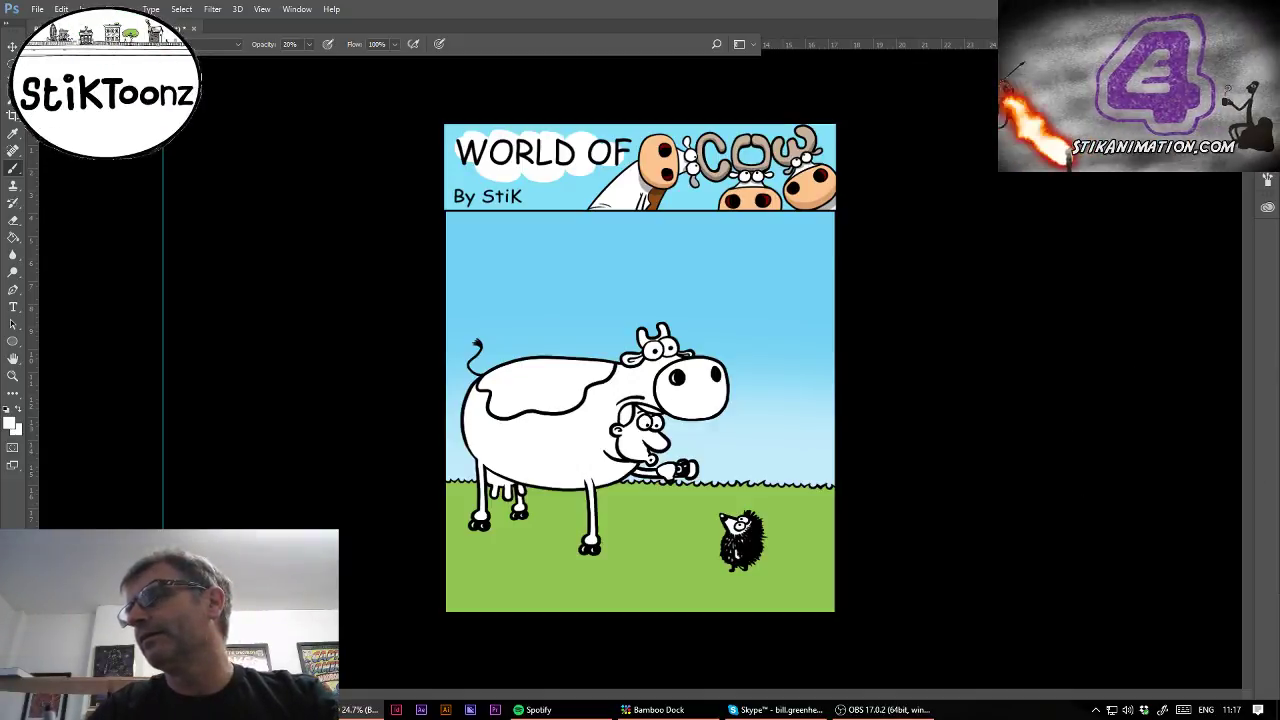
# Fill the cow's back patch with dark brown, its horns with greyish brown and its muzzle with peach.
pyautogui.click(13, 237)
pyautogui.click(546, 376)
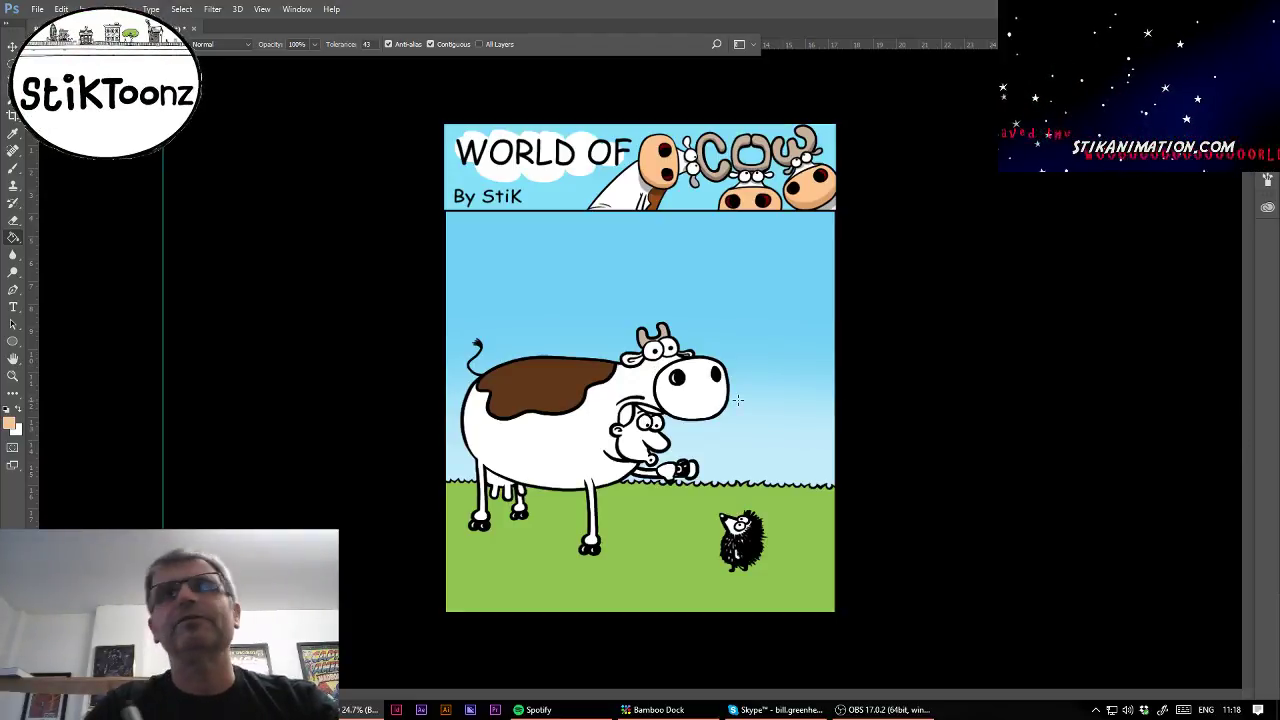
pyautogui.click(696, 418)
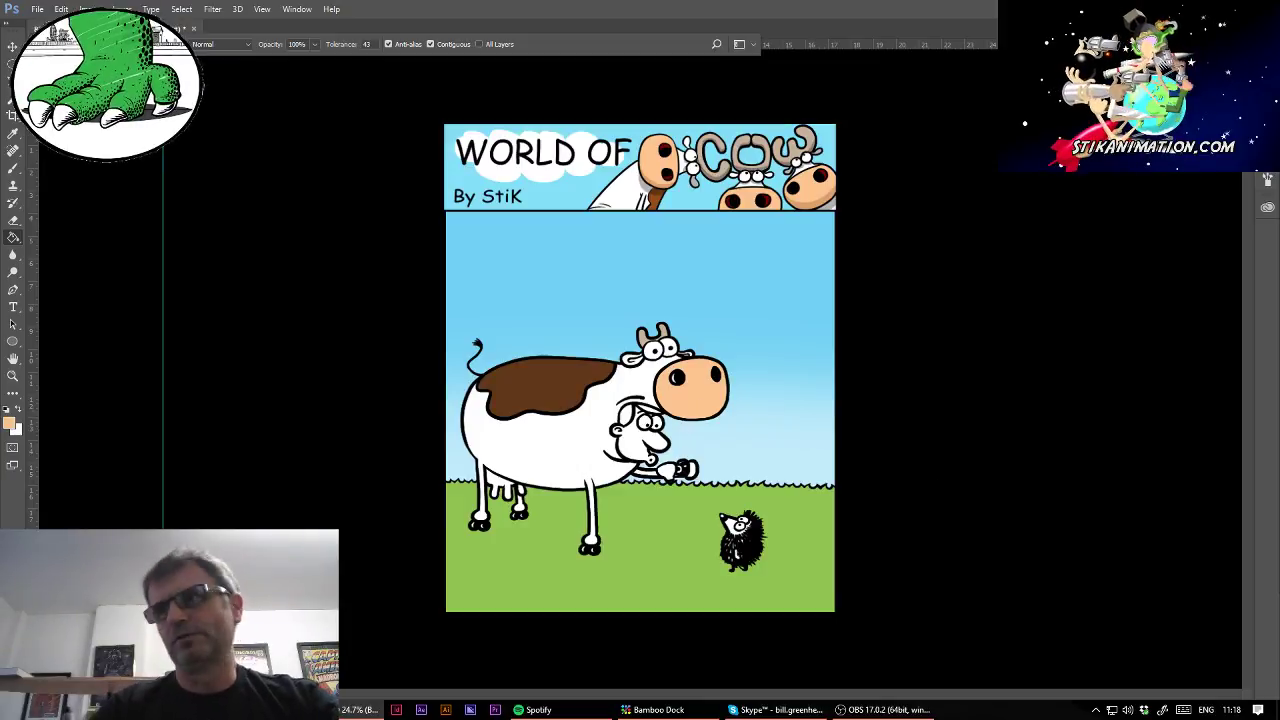
# Fill the white crescent inside the cow's nostril with dark red.
pyautogui.click(12, 376)
pyautogui.moveTo(729, 393); pyautogui.dragTo(840, 398)
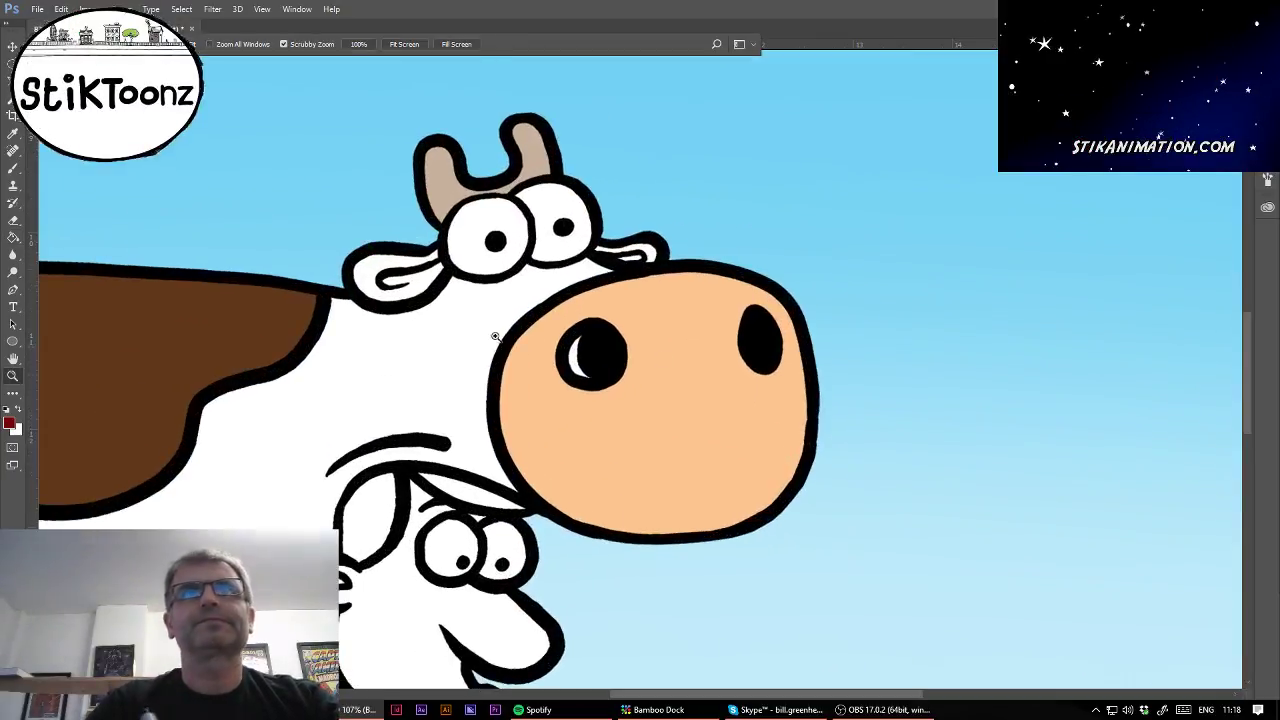
pyautogui.click(13, 237)
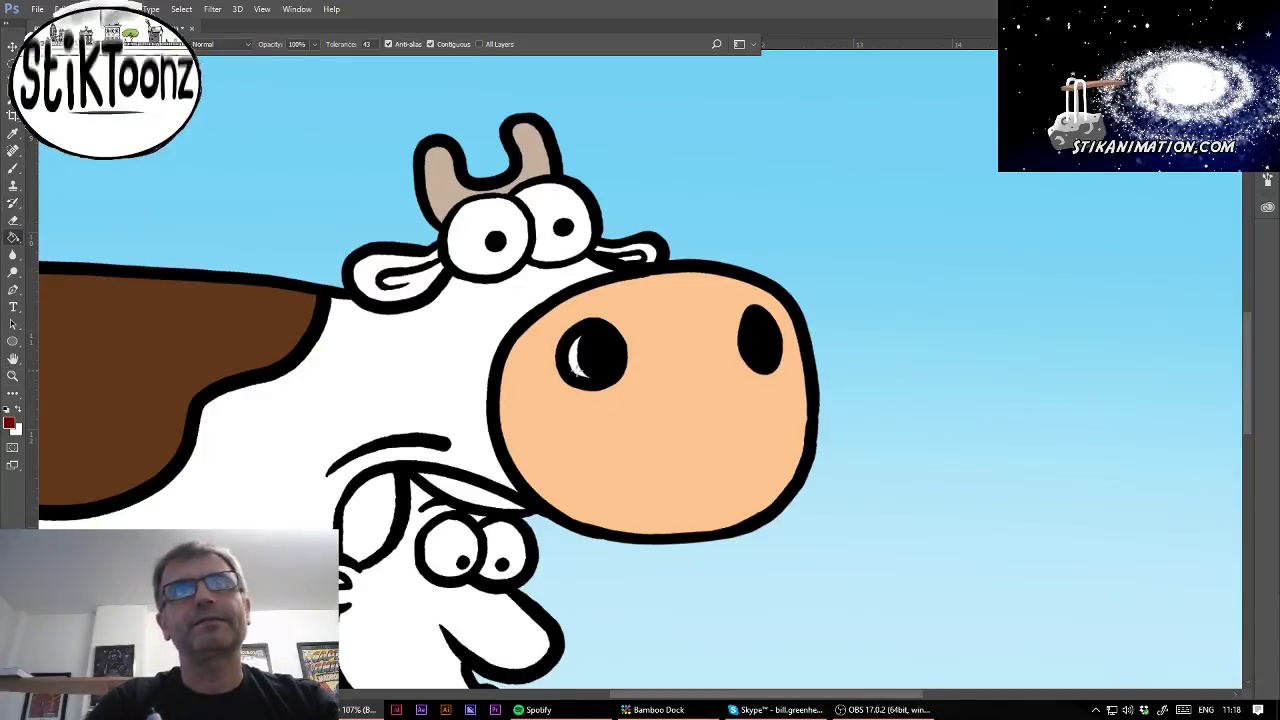
pyautogui.click(574, 358)
# Fill the man's face with the muzzle's peach and his hair with the brown of the cow's patch.
pyautogui.moveTo(703, 412); pyautogui.dragTo(826, 176)
pyautogui.keyDown('alt'); pyautogui.click(826, 176); pyautogui.keyUp('alt')
pyautogui.click(596, 407)
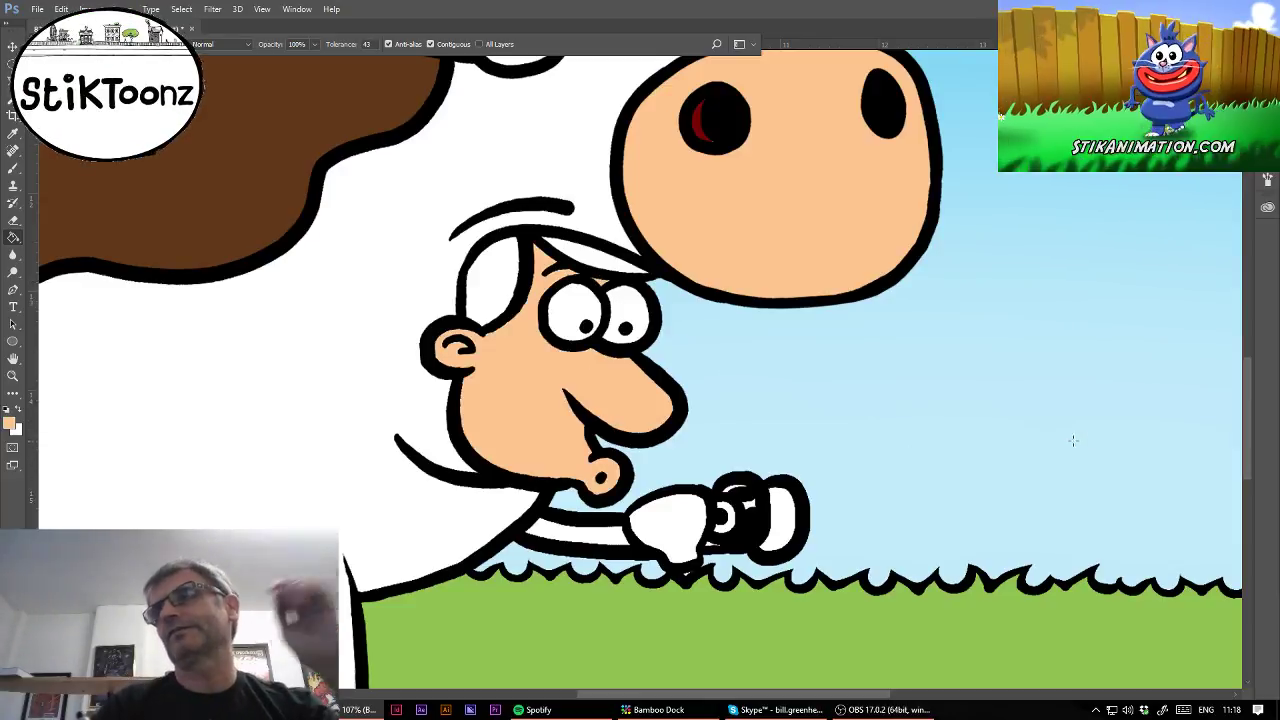
pyautogui.moveTo(260, 511); pyautogui.dragTo(486, 543)
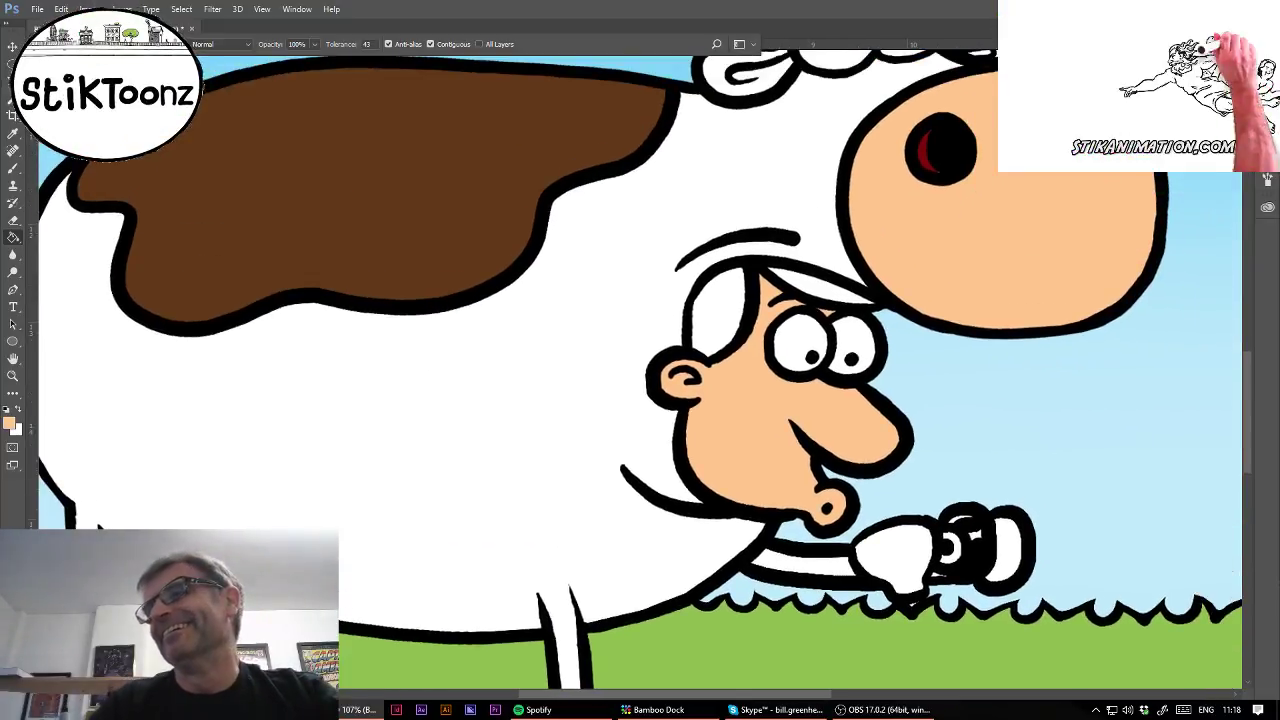
pyautogui.click(718, 307)
pyautogui.click(827, 283)
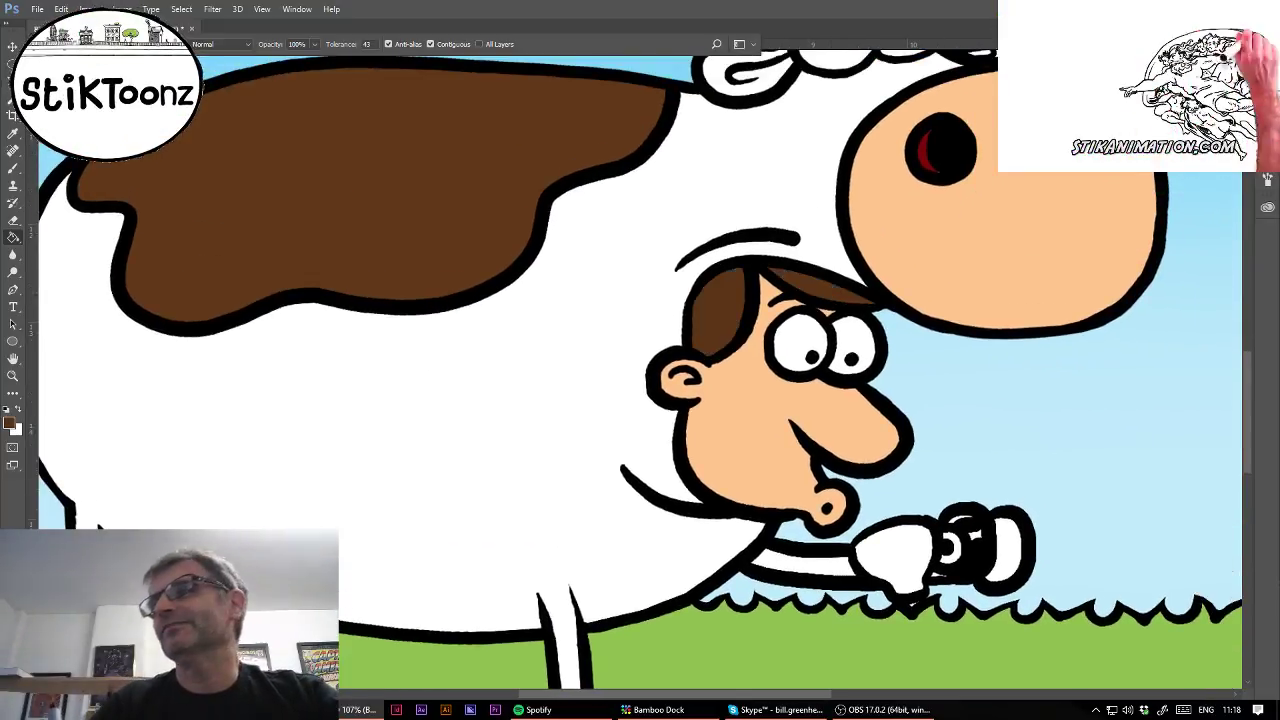
# Try an orange fill on the man's hand and the small ring beside it, and undo both fills.
pyautogui.moveTo(640, 360); pyautogui.dragTo(619, 207)
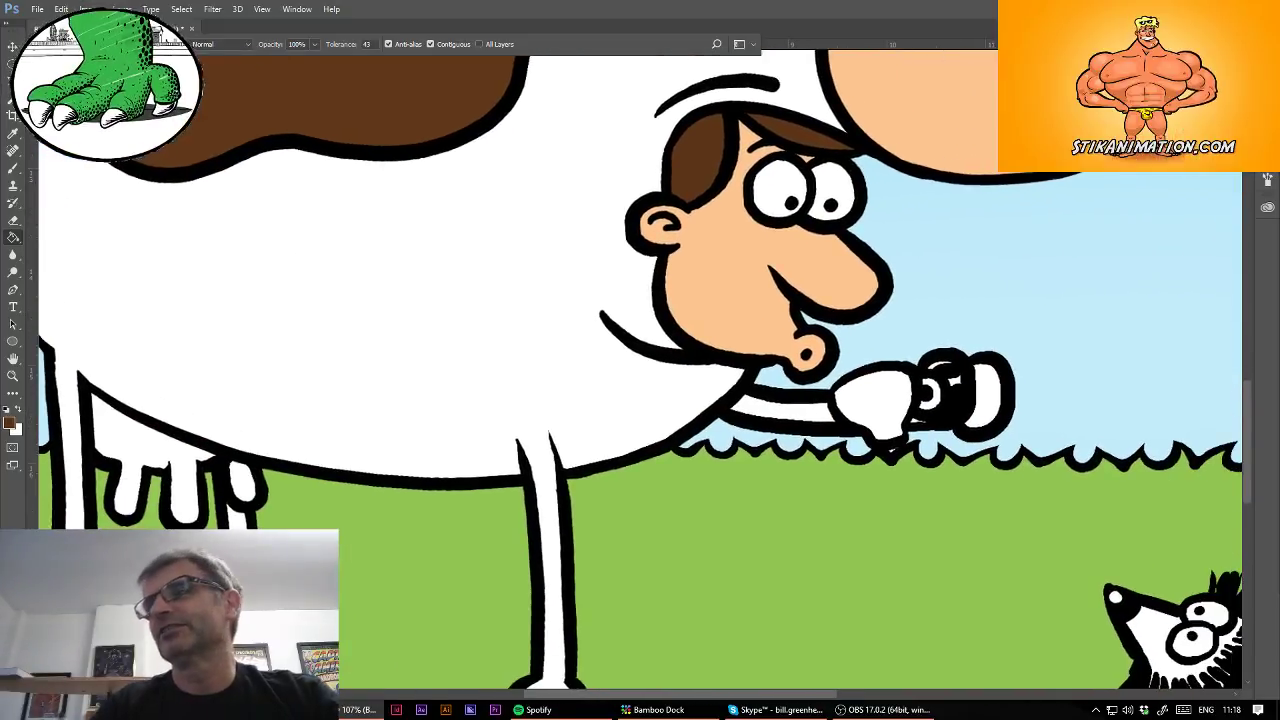
pyautogui.click(868, 414)
pyautogui.click(931, 410)
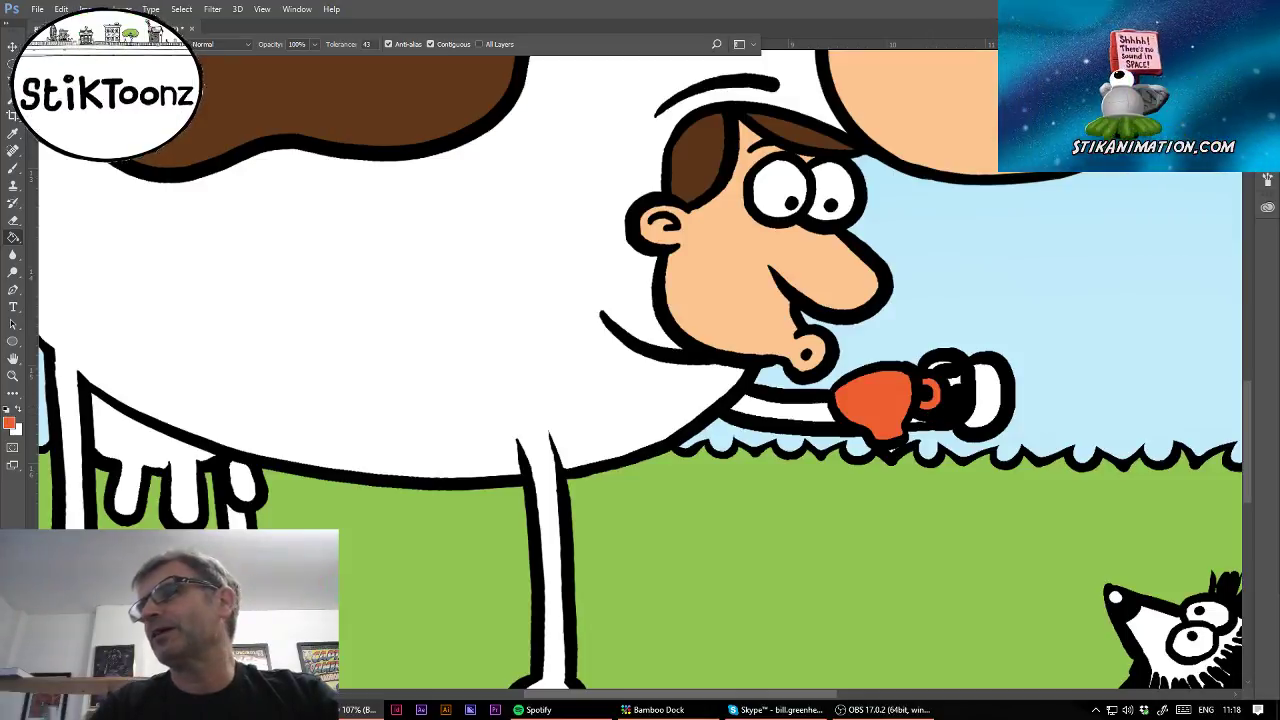
pyautogui.hotkey('ctrl', 'alt', 'z')
pyautogui.hotkey('ctrl', 'alt', 'z')
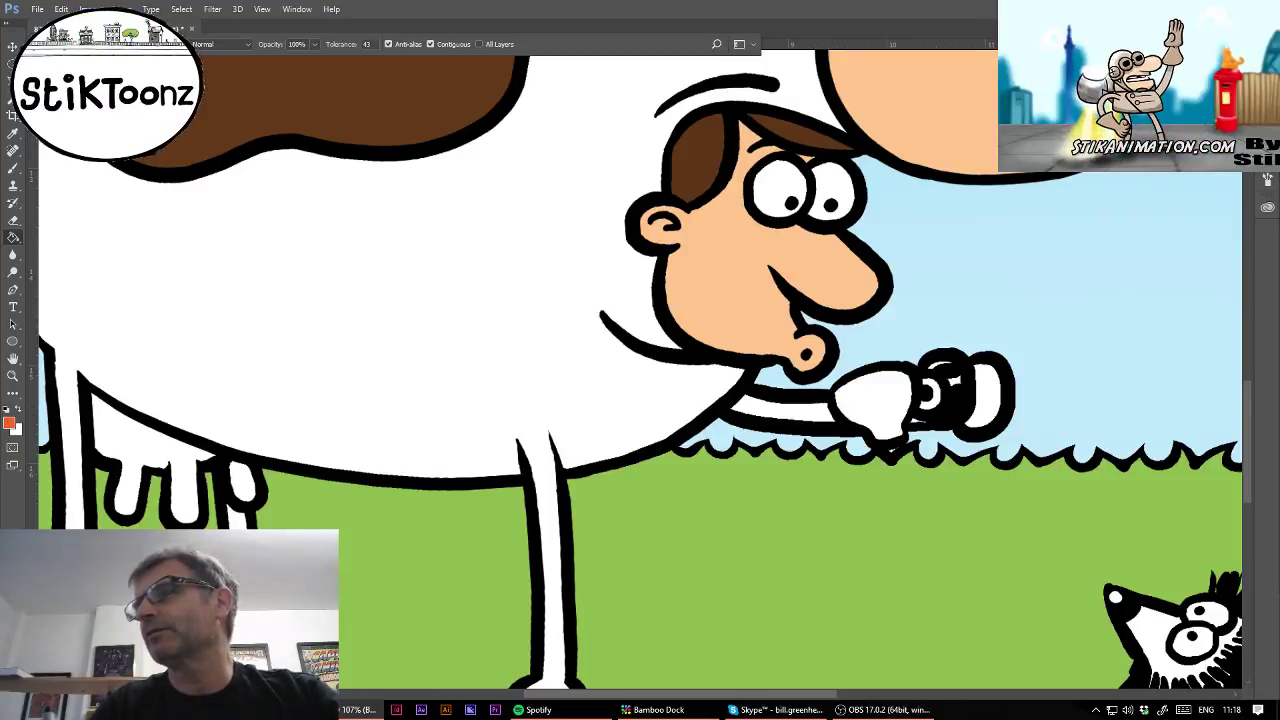
# Shade the underside of the man's hand, his upper sleeve and the object he holds with a hard-edged black brush at 20% opacity.
pyautogui.keyDown('alt'); pyautogui.click(810, 376); pyautogui.keyUp('alt')
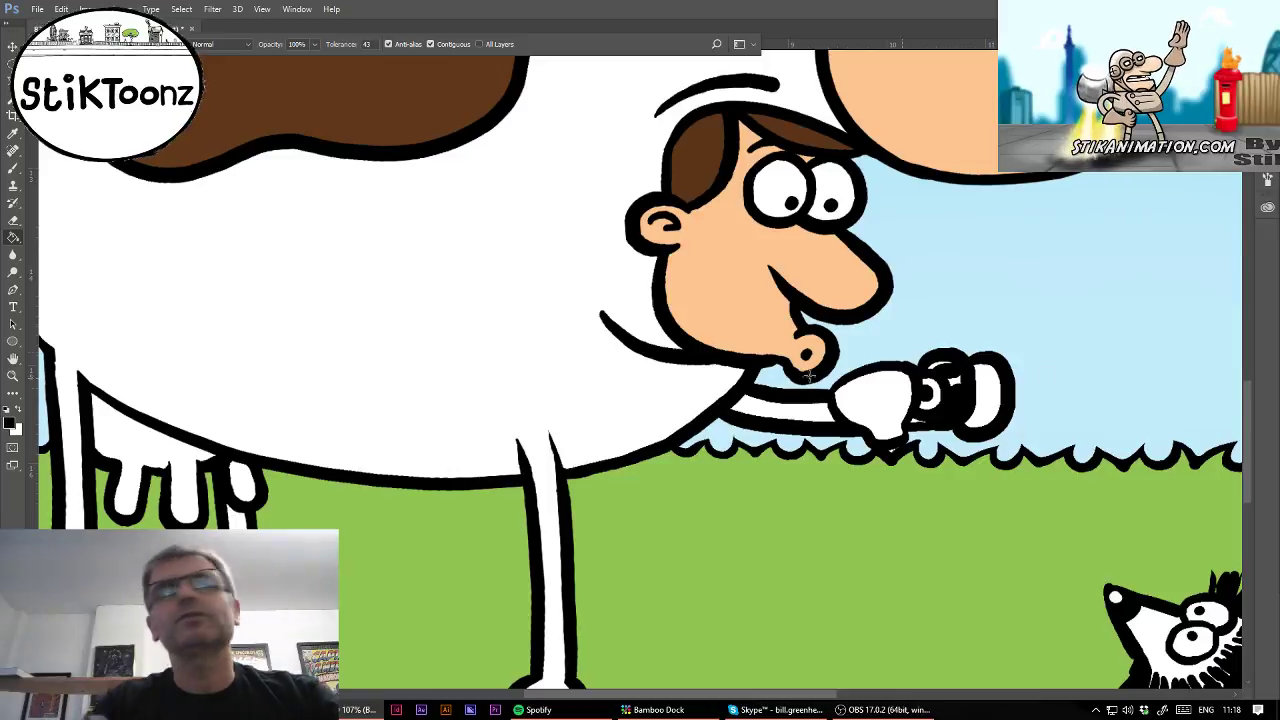
pyautogui.click(13, 167)
pyautogui.click(866, 414)
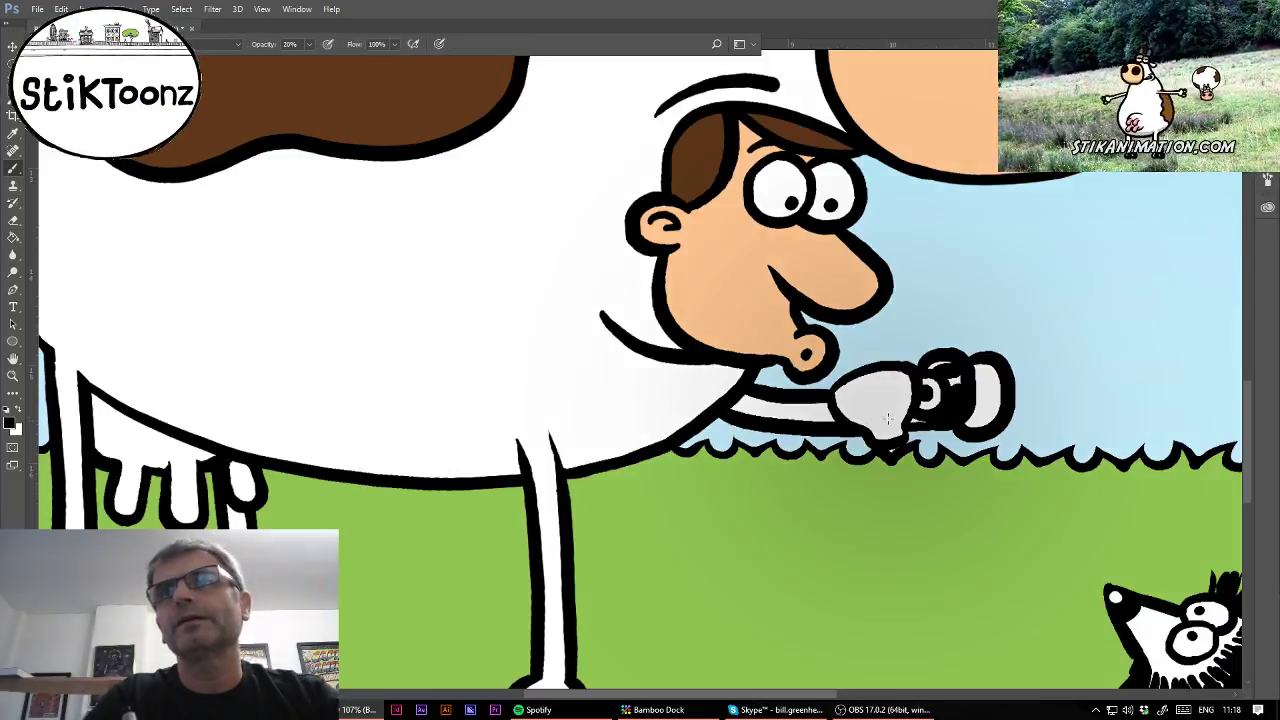
pyautogui.hotkey('ctrl', 'z')
pyautogui.click(82, 44)
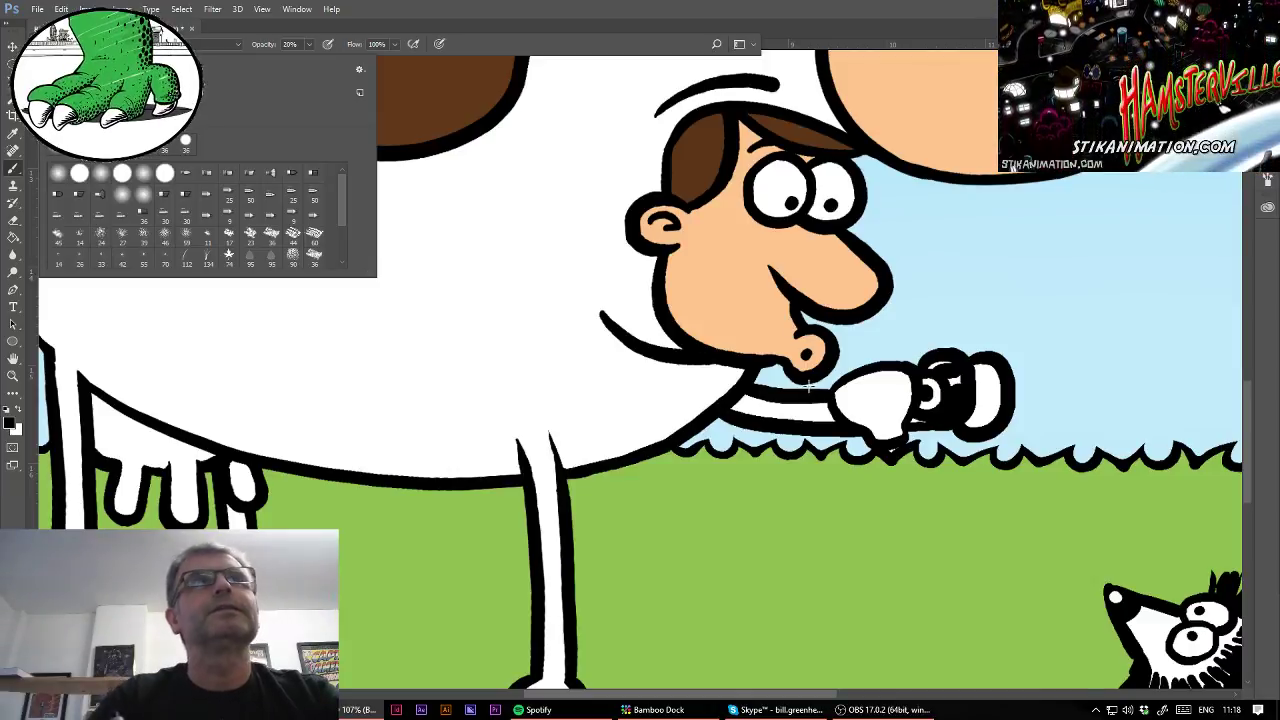
pyautogui.click(893, 420)
pyautogui.moveTo(896, 420)
pyautogui.mouseDown()
pyautogui.moveTo(870, 422)
pyautogui.moveTo(906, 406)
pyautogui.moveTo(860, 422)
pyautogui.mouseUp()
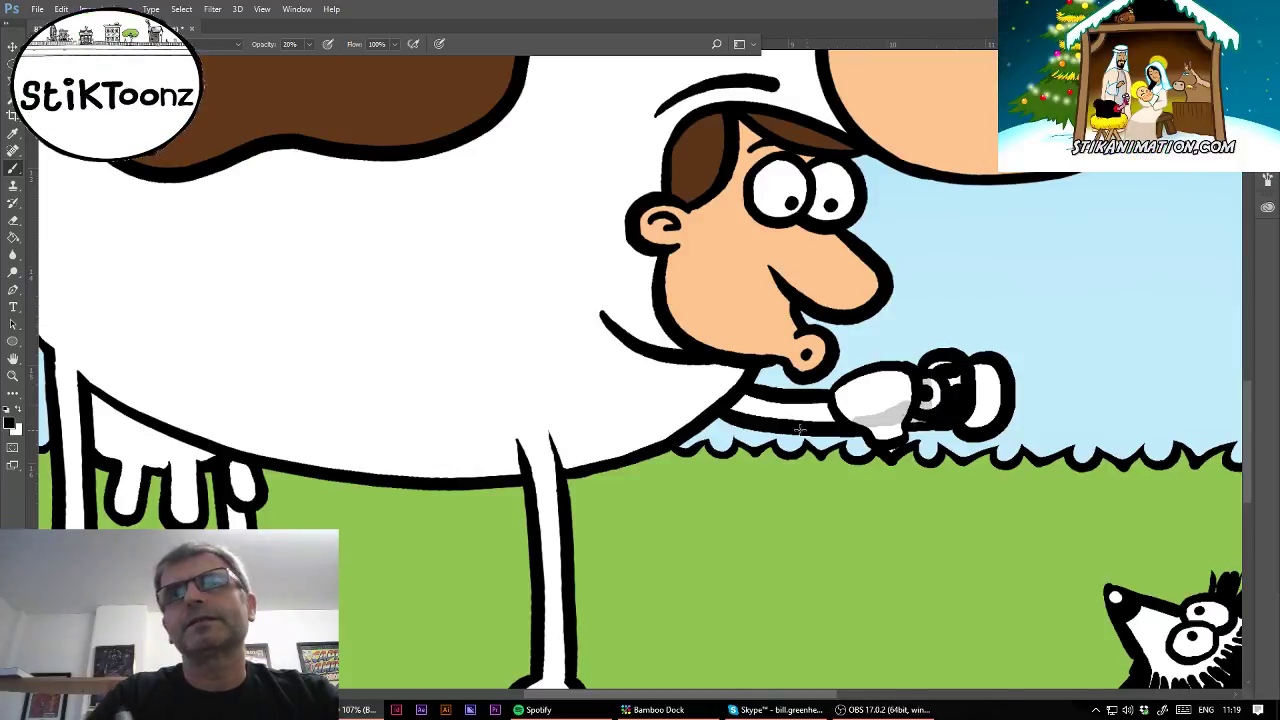
pyautogui.moveTo(757, 412)
pyautogui.mouseDown()
pyautogui.moveTo(744, 401)
pyautogui.moveTo(761, 411)
pyautogui.moveTo(765, 397)
pyautogui.moveTo(762, 410)
pyautogui.mouseUp()
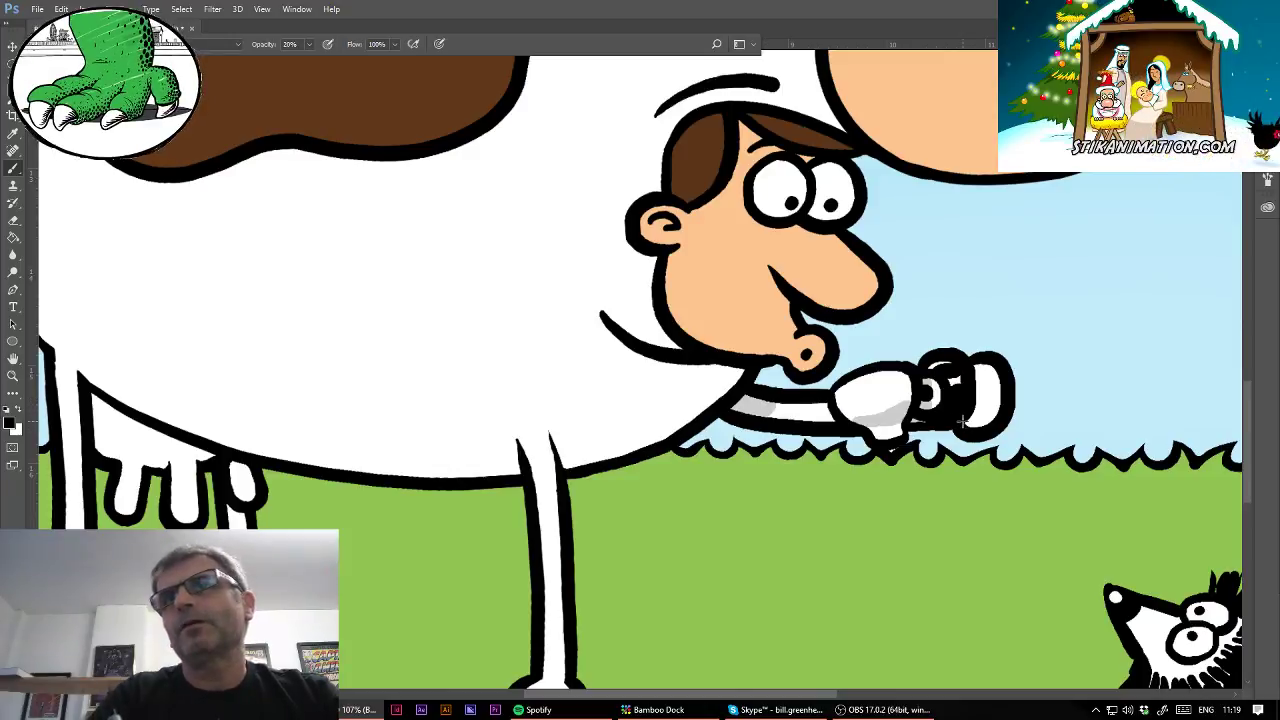
pyautogui.moveTo(962, 422)
pyautogui.mouseDown()
pyautogui.moveTo(997, 419)
pyautogui.moveTo(997, 370)
pyautogui.mouseUp()
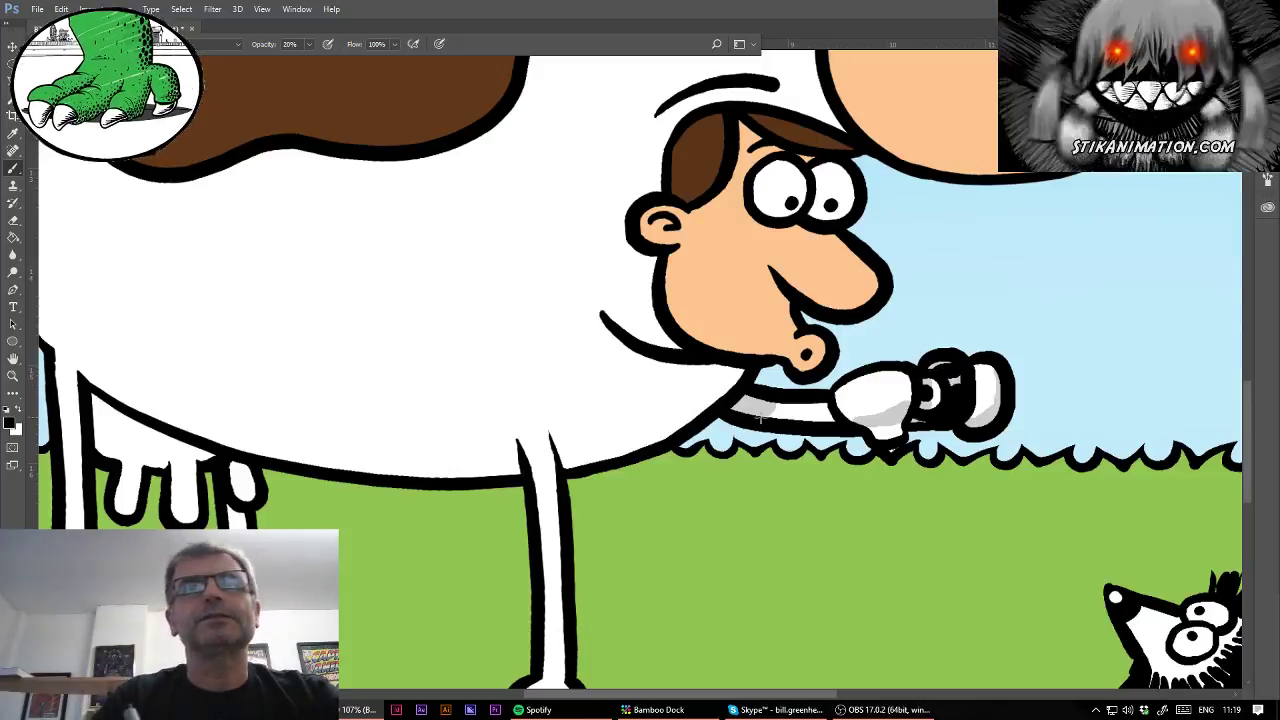
pyautogui.moveTo(741, 408); pyautogui.dragTo(754, 395)
# Lasso the teats below the cow's udder and fill them with coral red.
pyautogui.moveTo(1118, 324)
pyautogui.mouseDown()
pyautogui.moveTo(1240, 508)
pyautogui.moveTo(1256, 376)
pyautogui.mouseUp()
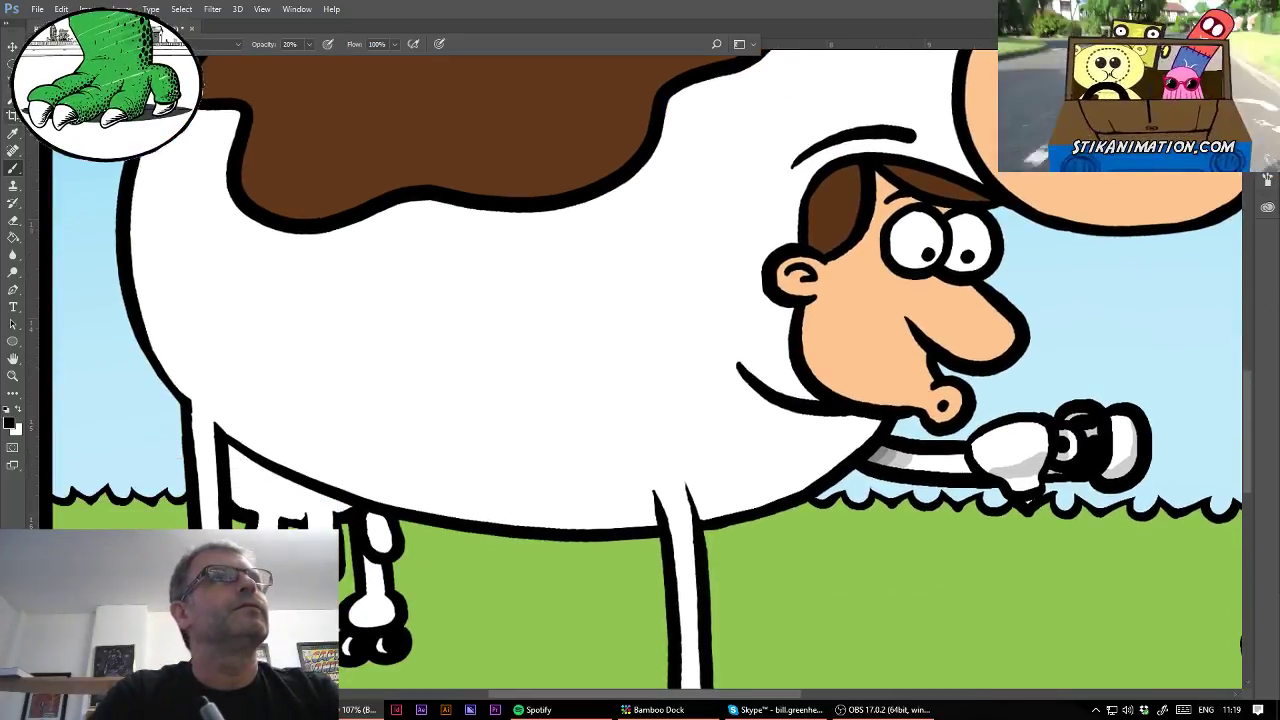
pyautogui.press('l')
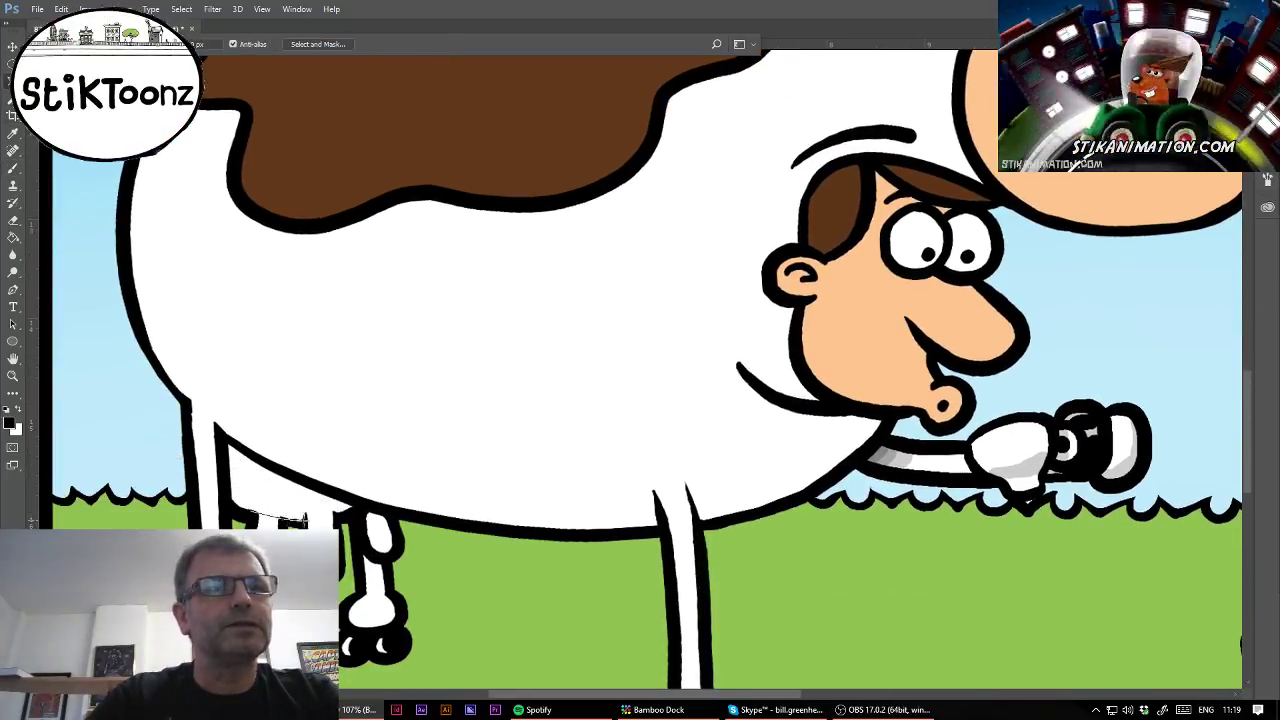
pyautogui.moveTo(335, 514)
pyautogui.mouseDown()
pyautogui.moveTo(384, 505)
pyautogui.moveTo(416, 530)
pyautogui.moveTo(412, 579)
pyautogui.moveTo(342, 603)
pyautogui.mouseUp()
pyautogui.moveTo(236, 523); pyautogui.dragTo(232, 516)
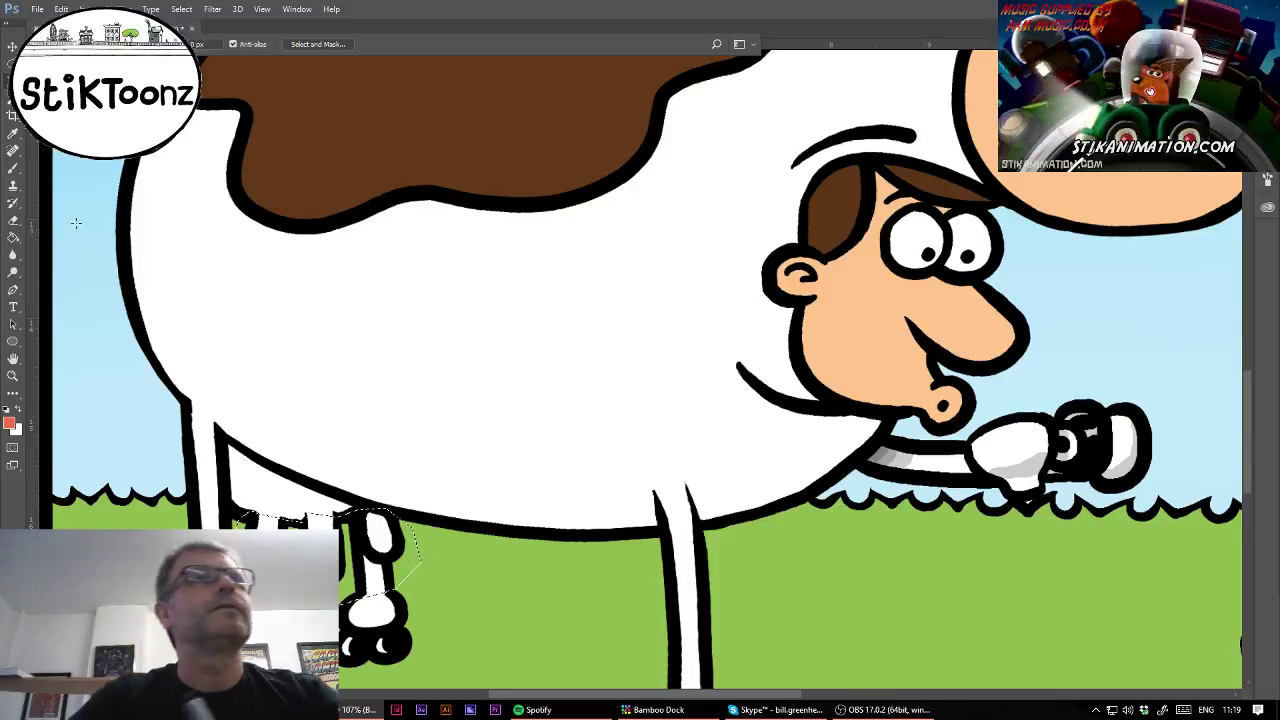
pyautogui.click(13, 237)
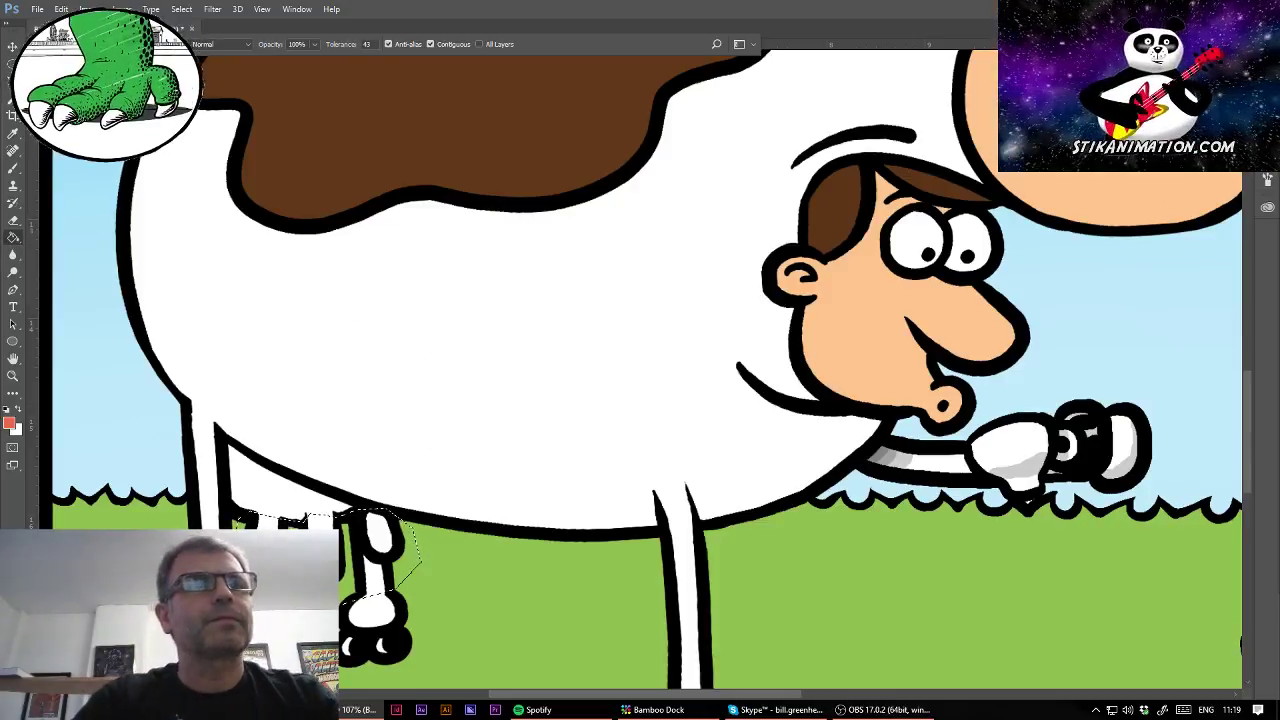
pyautogui.click(384, 527)
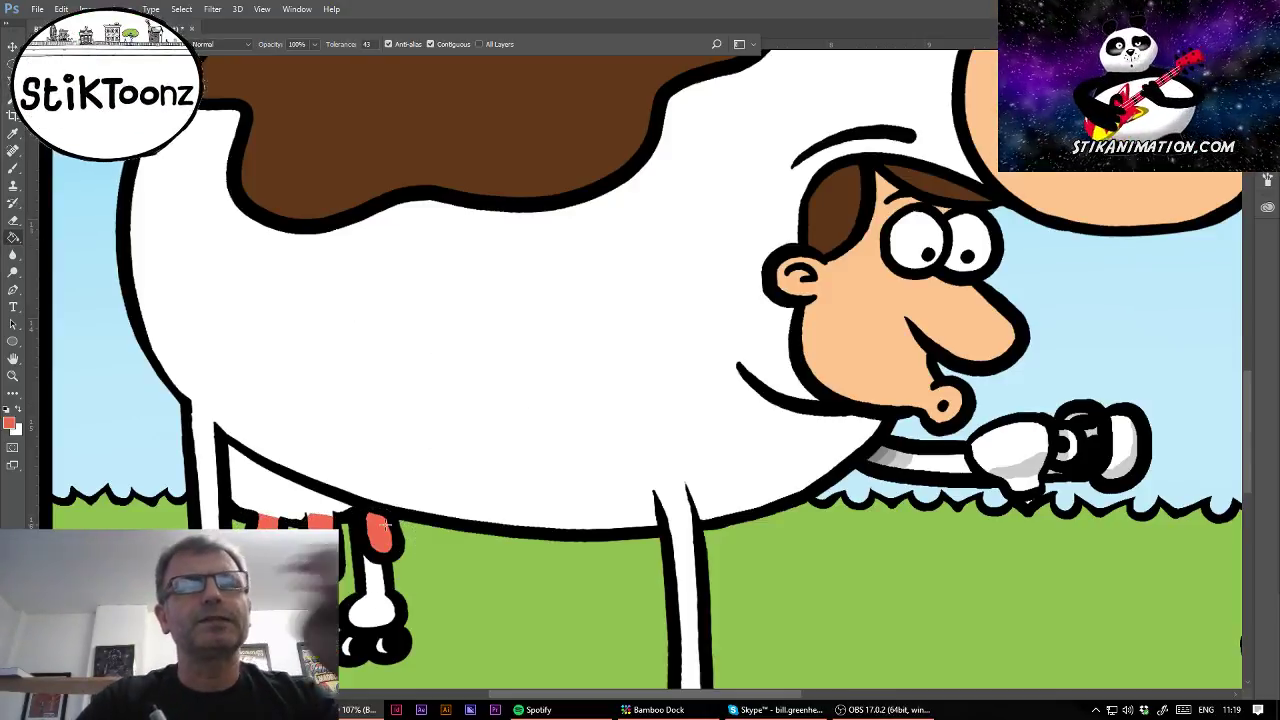
# Round off the tops of the red teats with a white brush at 100% opacity.
pyautogui.press('z')
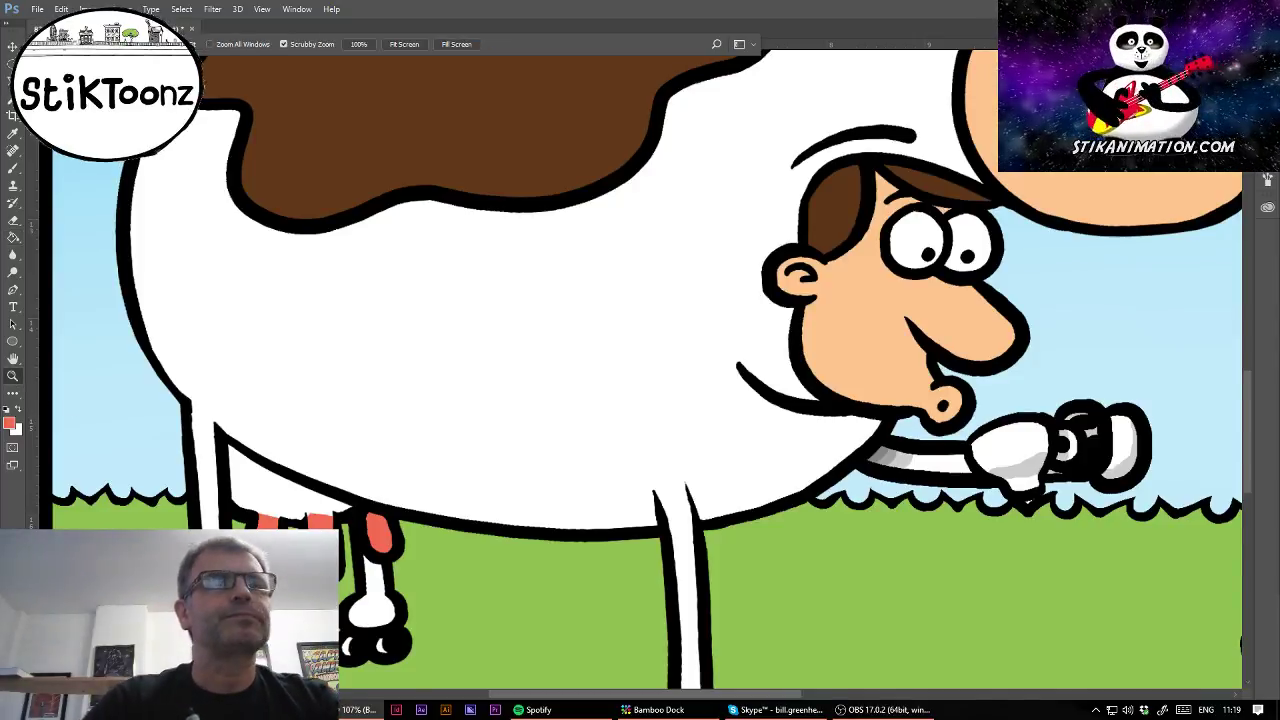
pyautogui.moveTo(284, 559); pyautogui.dragTo(384, 559)
pyautogui.click(13, 167)
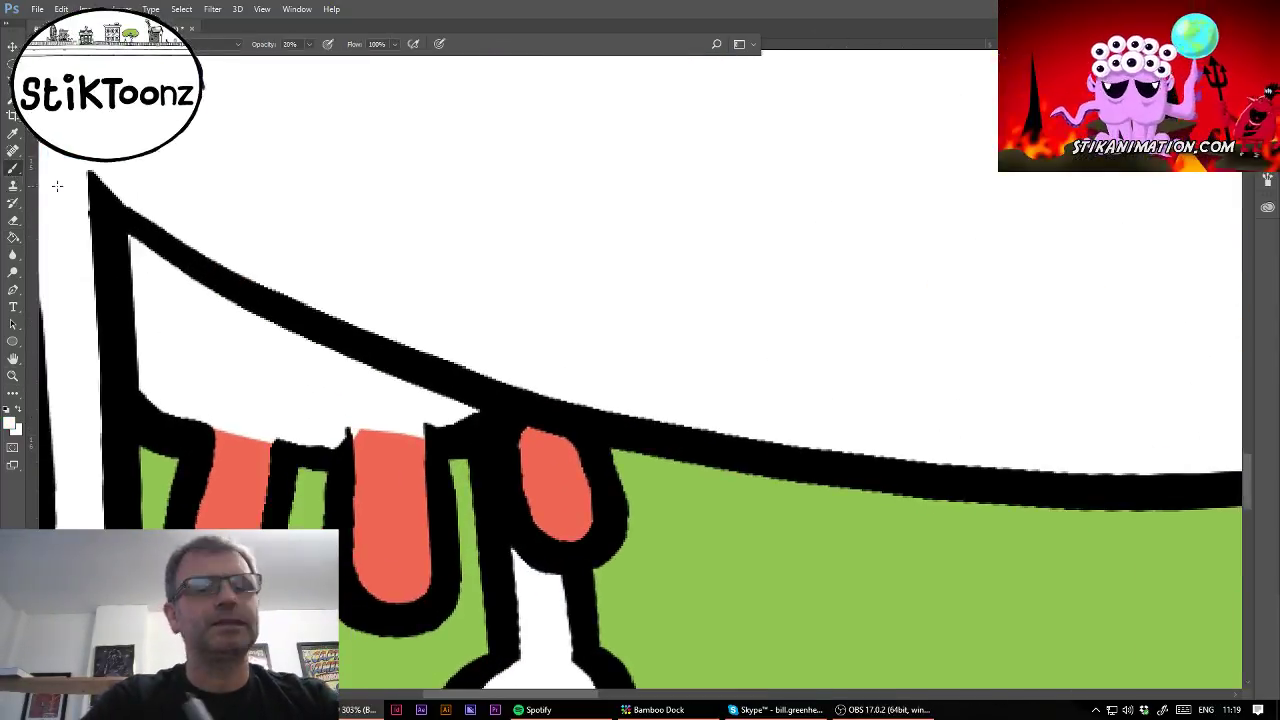
pyautogui.press('0')
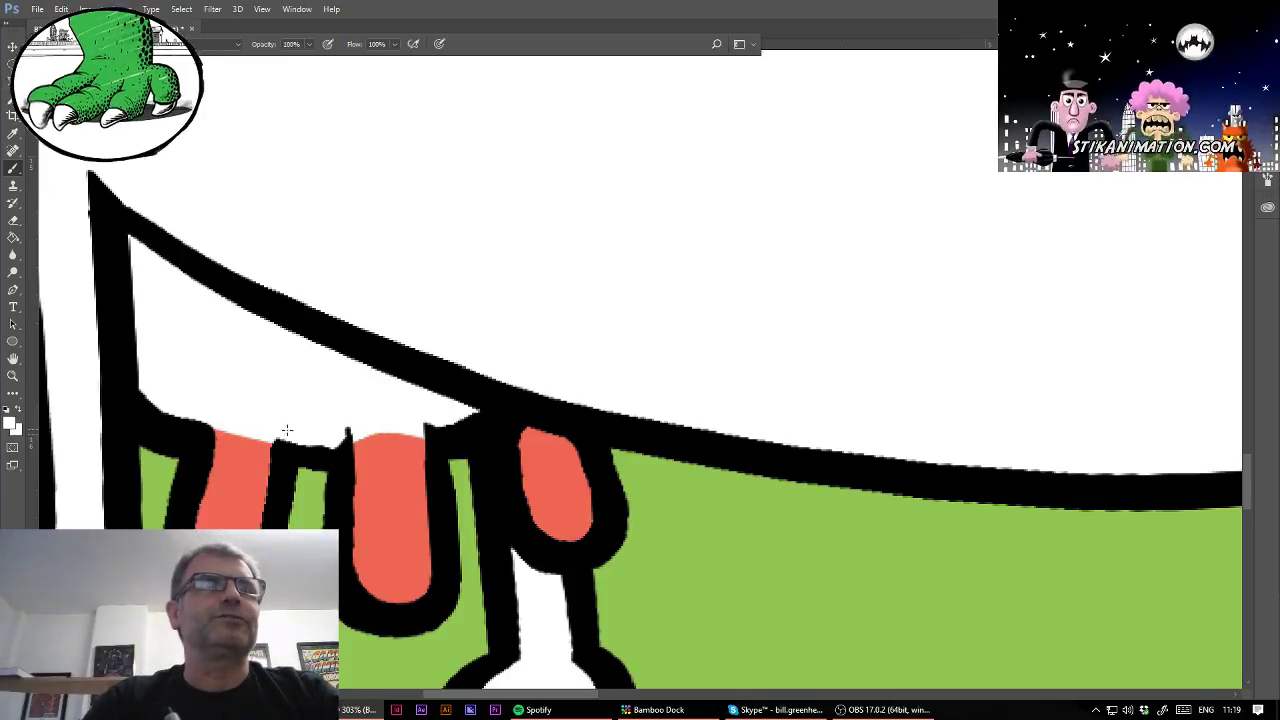
pyautogui.moveTo(202, 437); pyautogui.dragTo(297, 437)
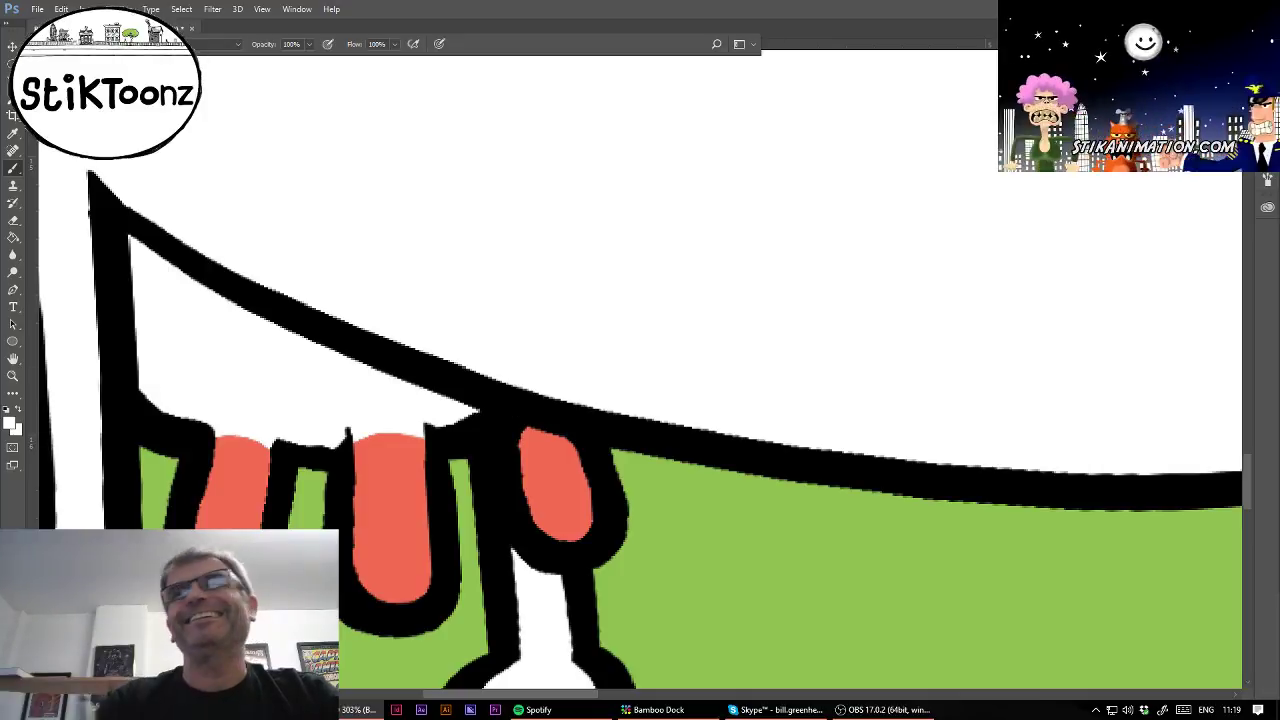
# Lasso a jagged-edged shadow on the grass beneath the cow and fill it with black at 30% opacity.
pyautogui.hotkey('ctrl', '0')
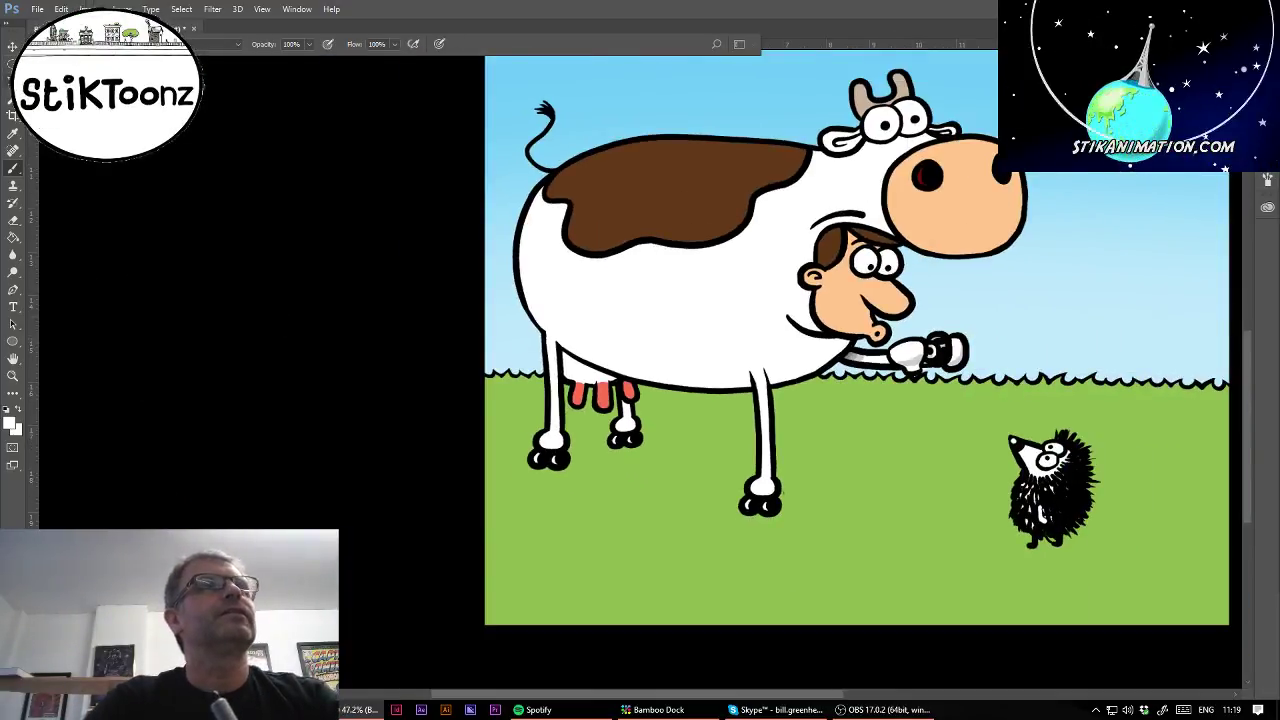
pyautogui.press('l')
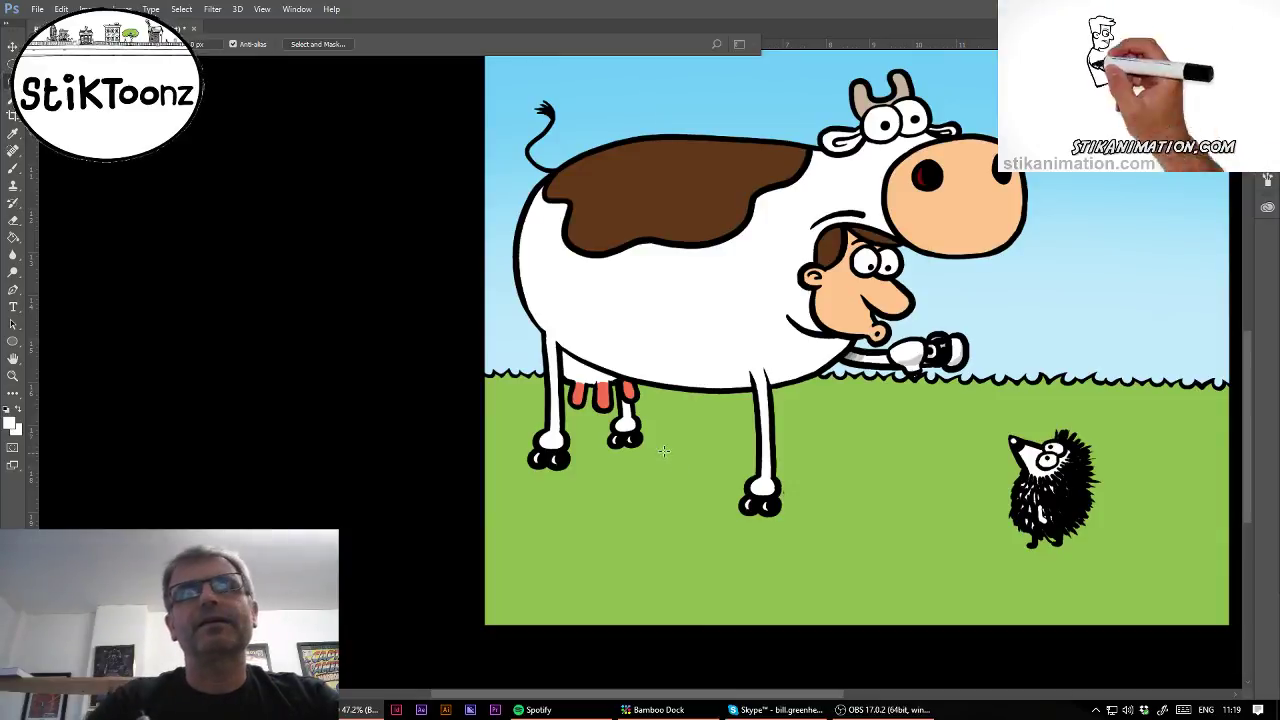
pyautogui.moveTo(566, 441)
pyautogui.mouseDown()
pyautogui.moveTo(866, 456)
pyautogui.moveTo(888, 473)
pyautogui.moveTo(870, 496)
pyautogui.moveTo(795, 508)
pyautogui.moveTo(627, 510)
pyautogui.moveTo(520, 456)
pyautogui.mouseUp()
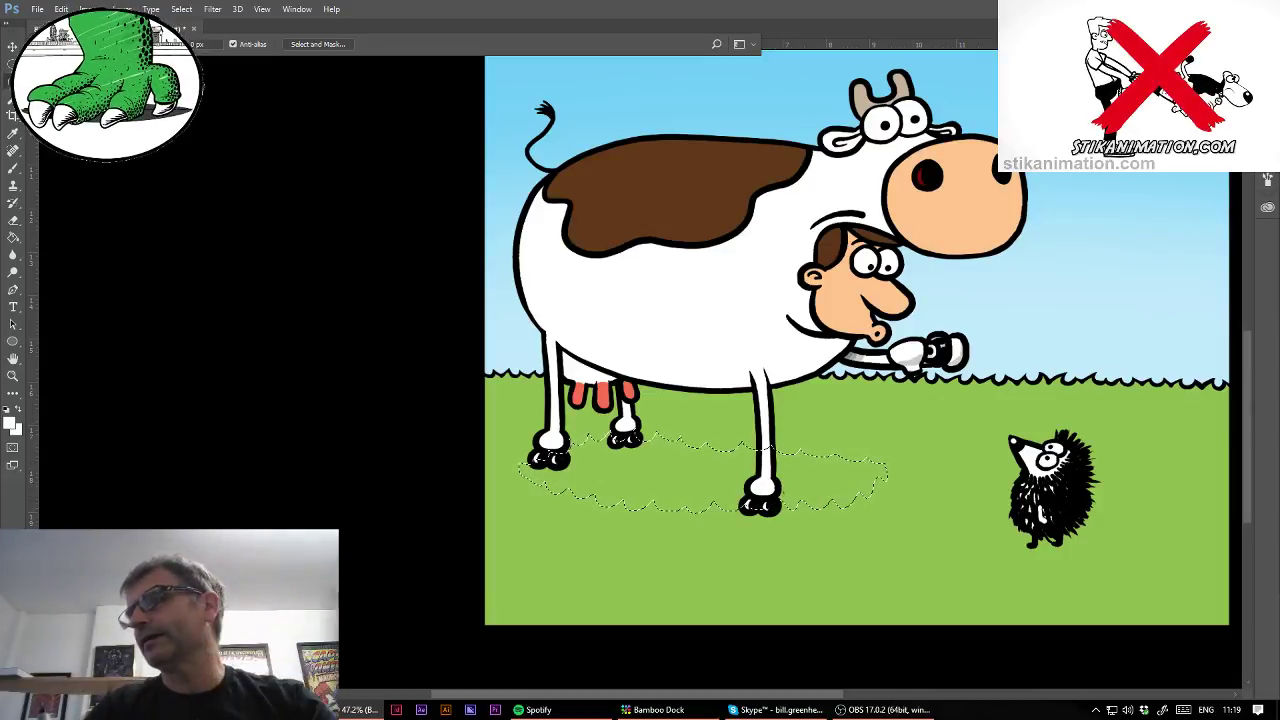
pyautogui.press('d')
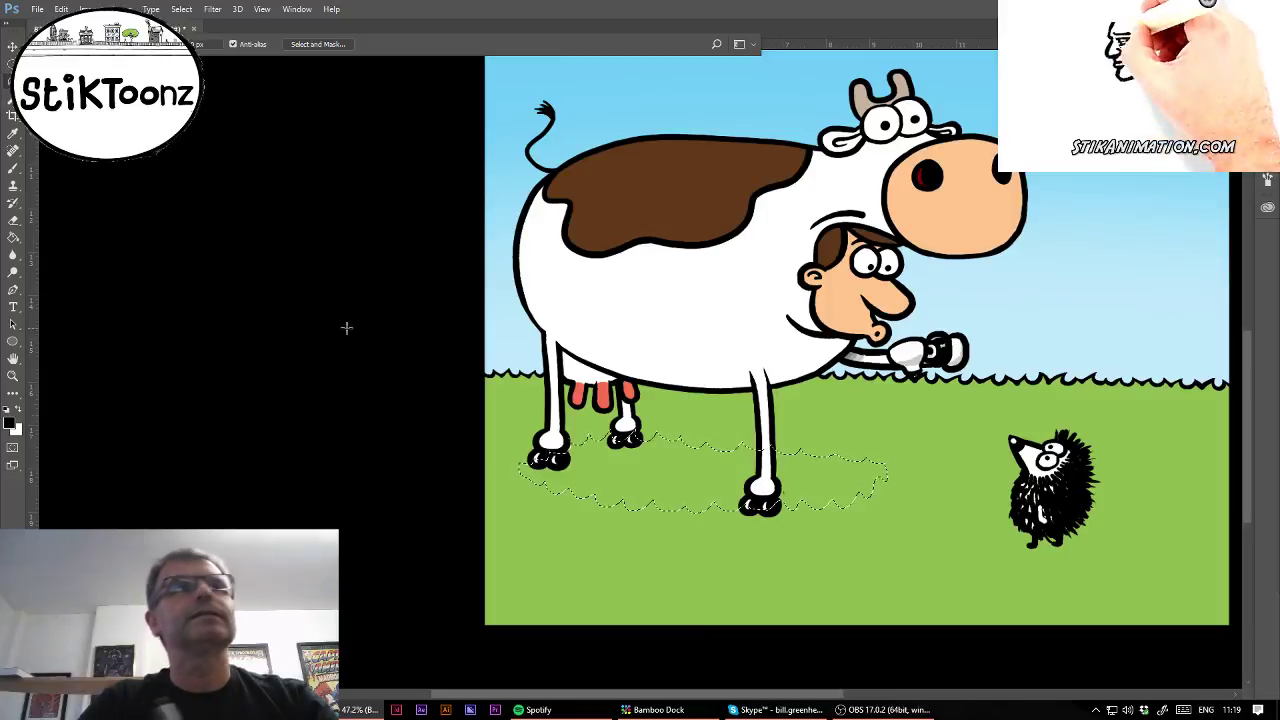
pyautogui.press('g')
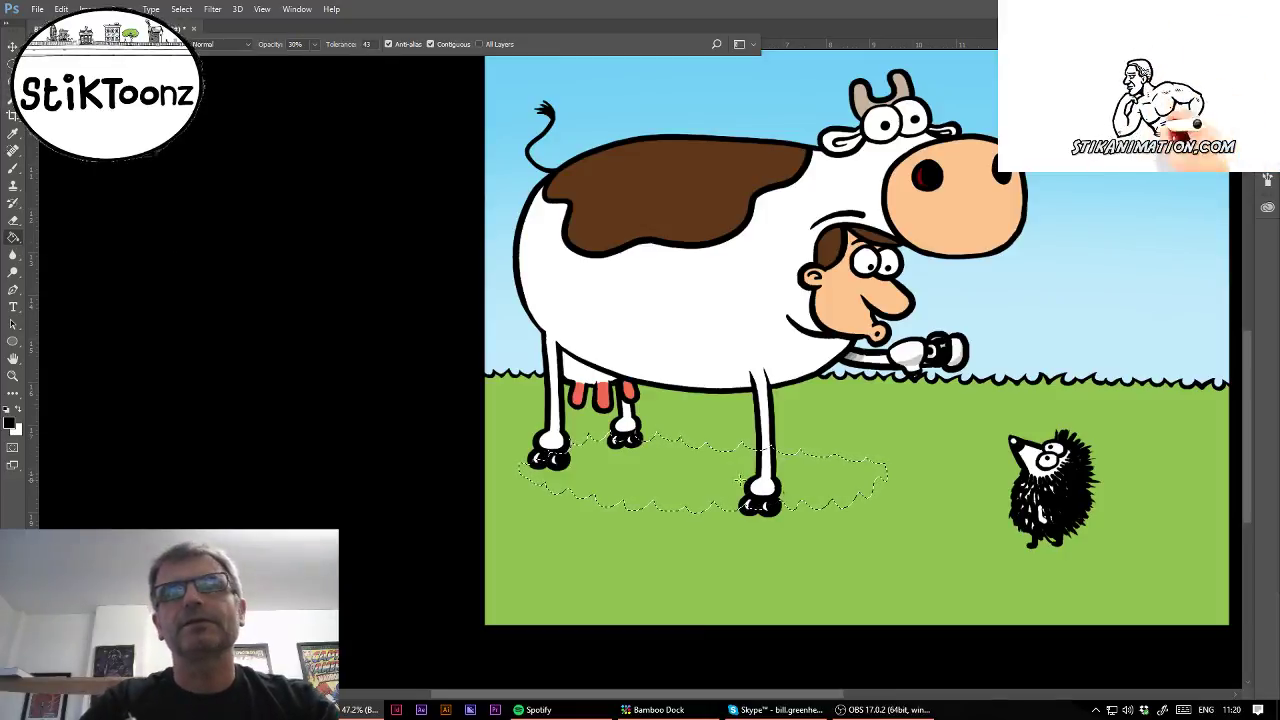
pyautogui.click(750, 481)
pyautogui.click(830, 483)
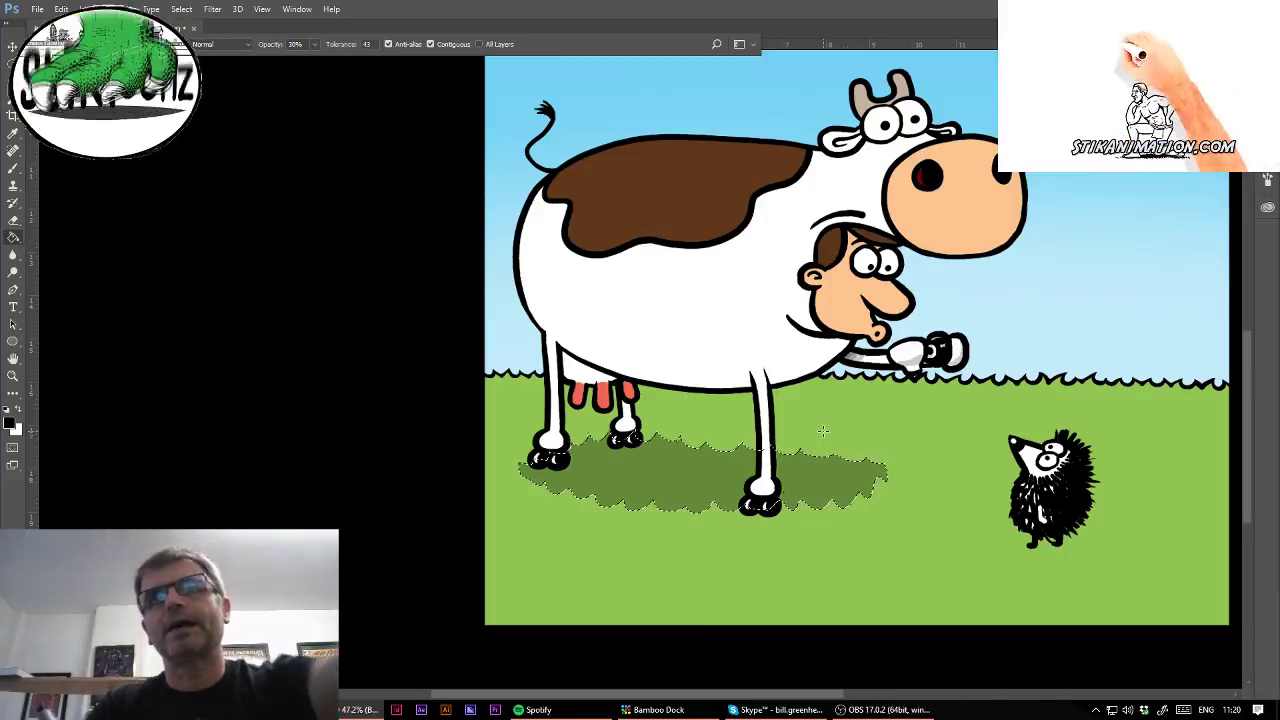
pyautogui.hotkey('ctrl', 'd')
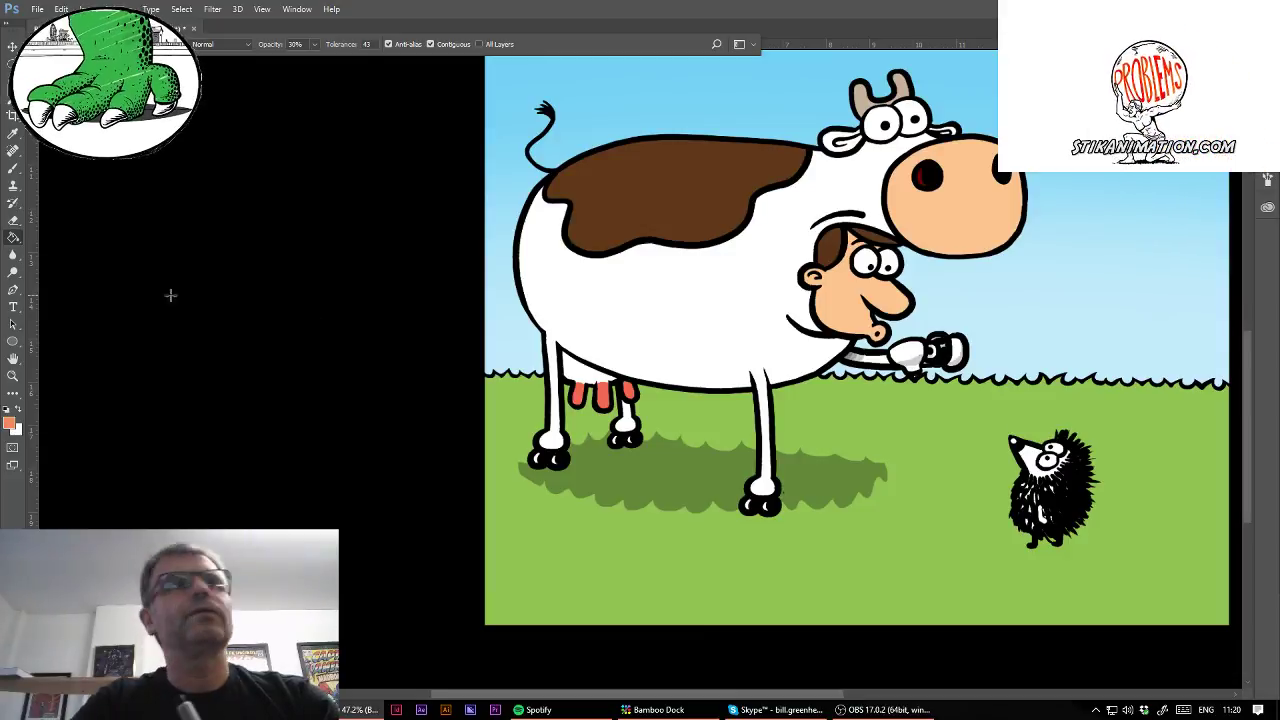
# Fill the hedgehog's face with orange at 100% opacity and darken the flecks among its body spines with a dark brown brush.
pyautogui.press('0')
pyautogui.click(1034, 466)
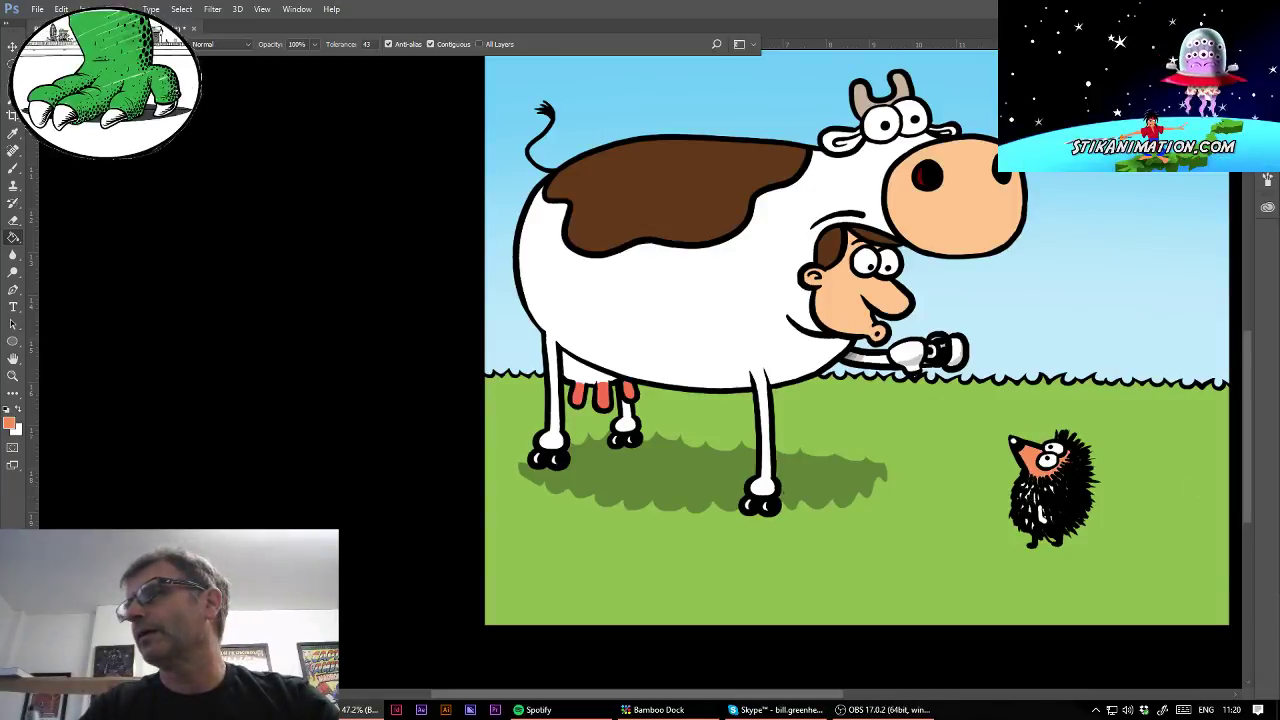
pyautogui.press('b')
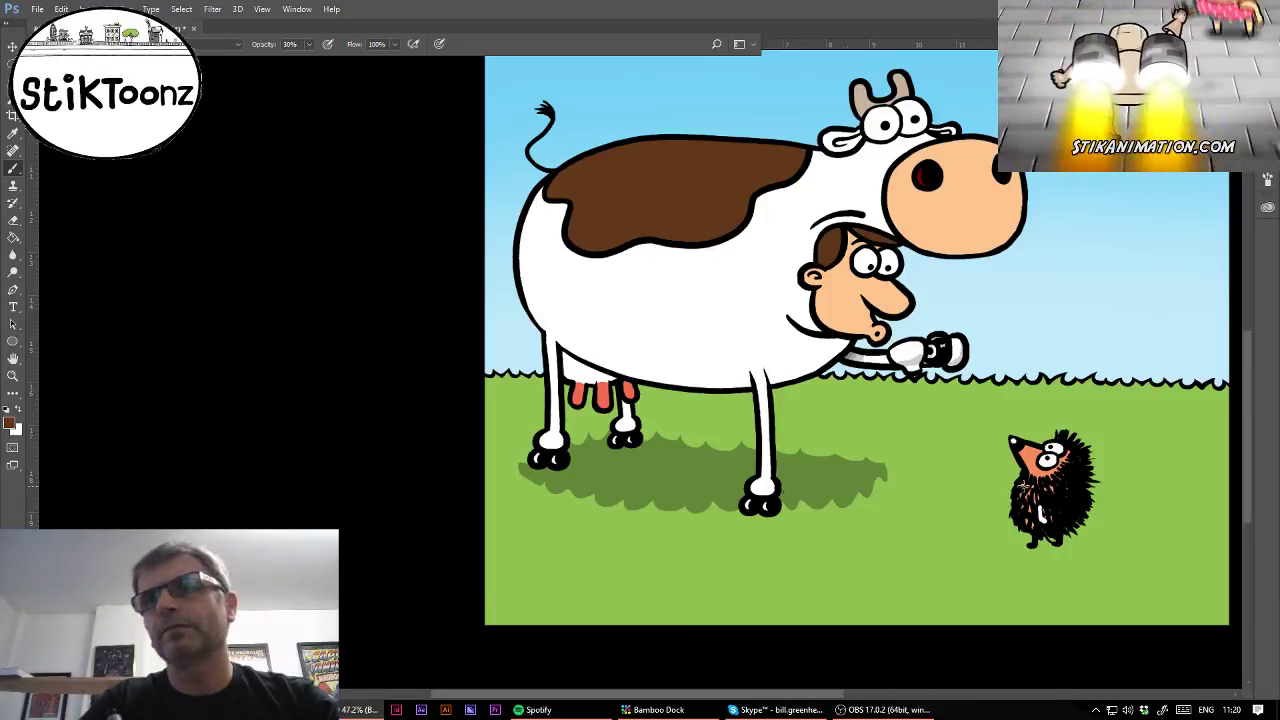
pyautogui.press('0')
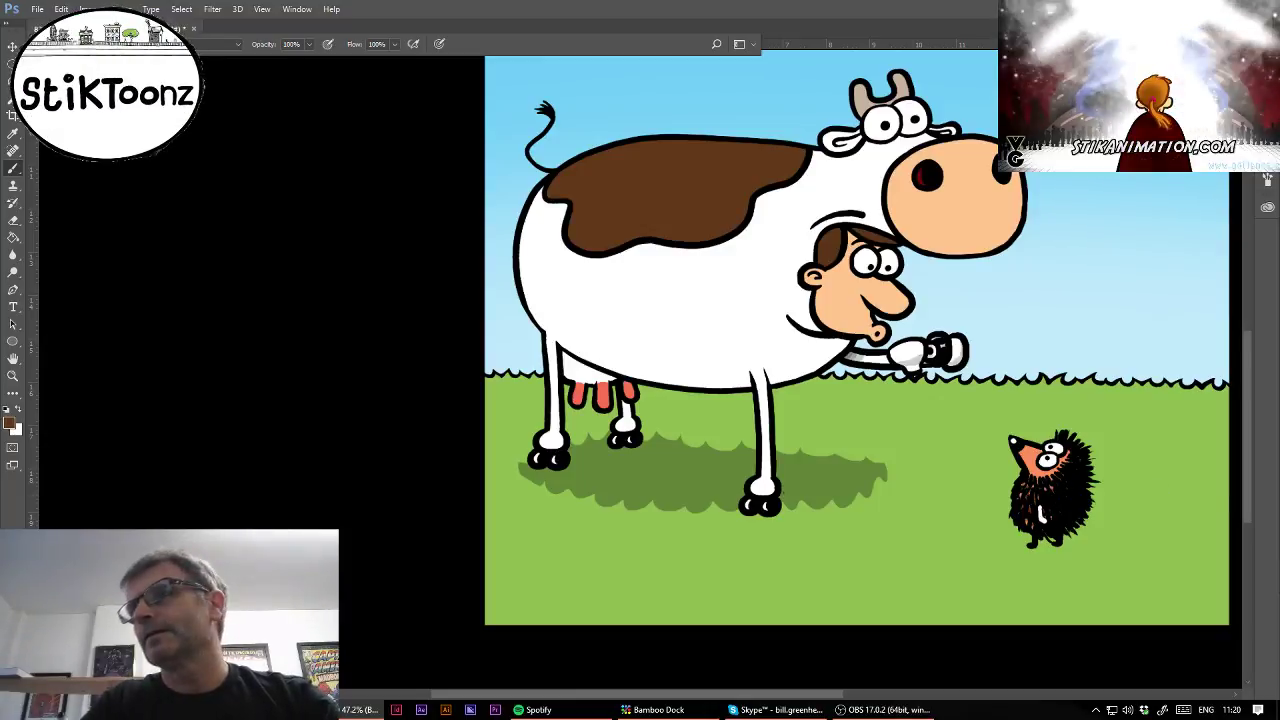
# Sample the orange from the hedgehog's face and fill its arm with it at 100% opacity.
pyautogui.click(13, 237)
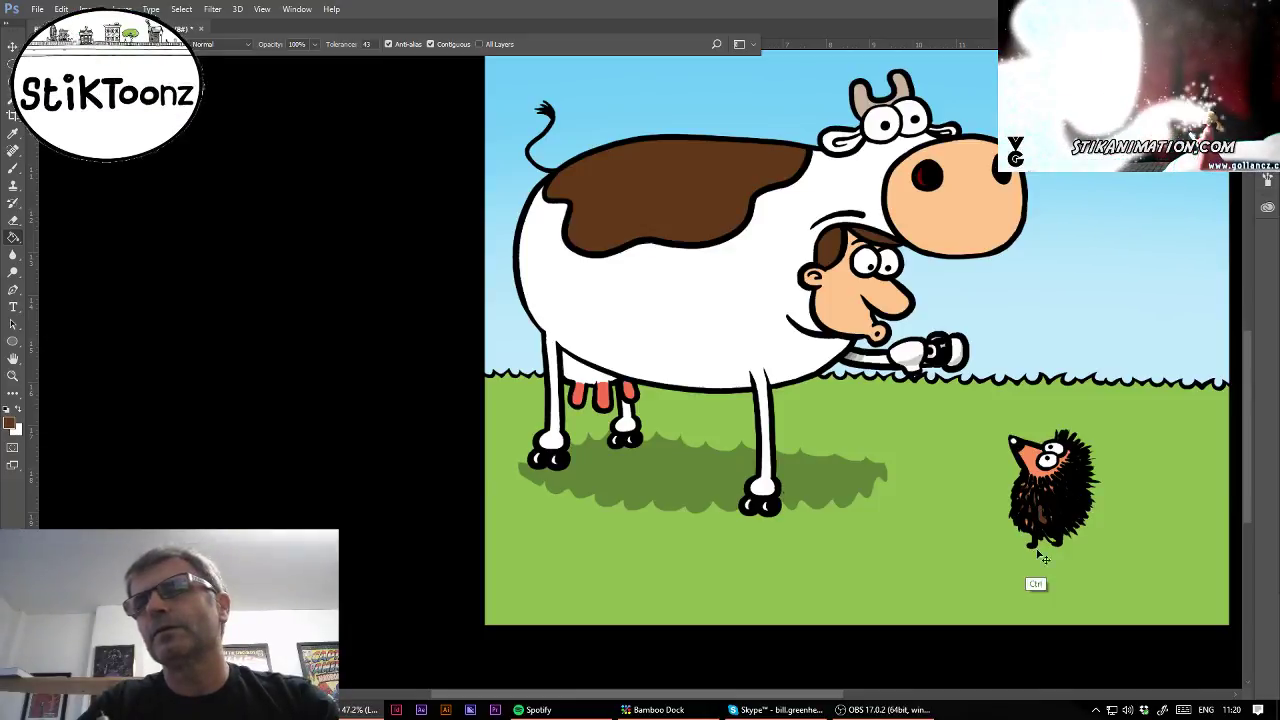
pyautogui.click(13, 132)
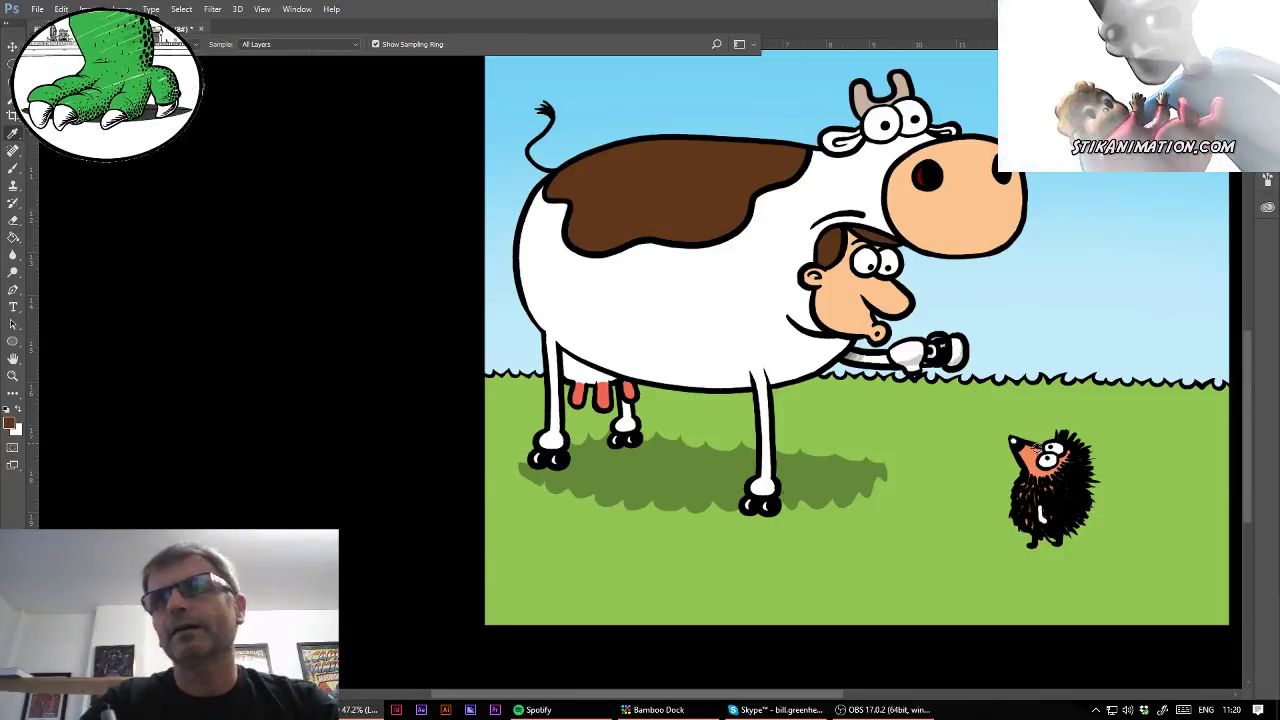
pyautogui.click(1031, 456)
pyautogui.click(13, 237)
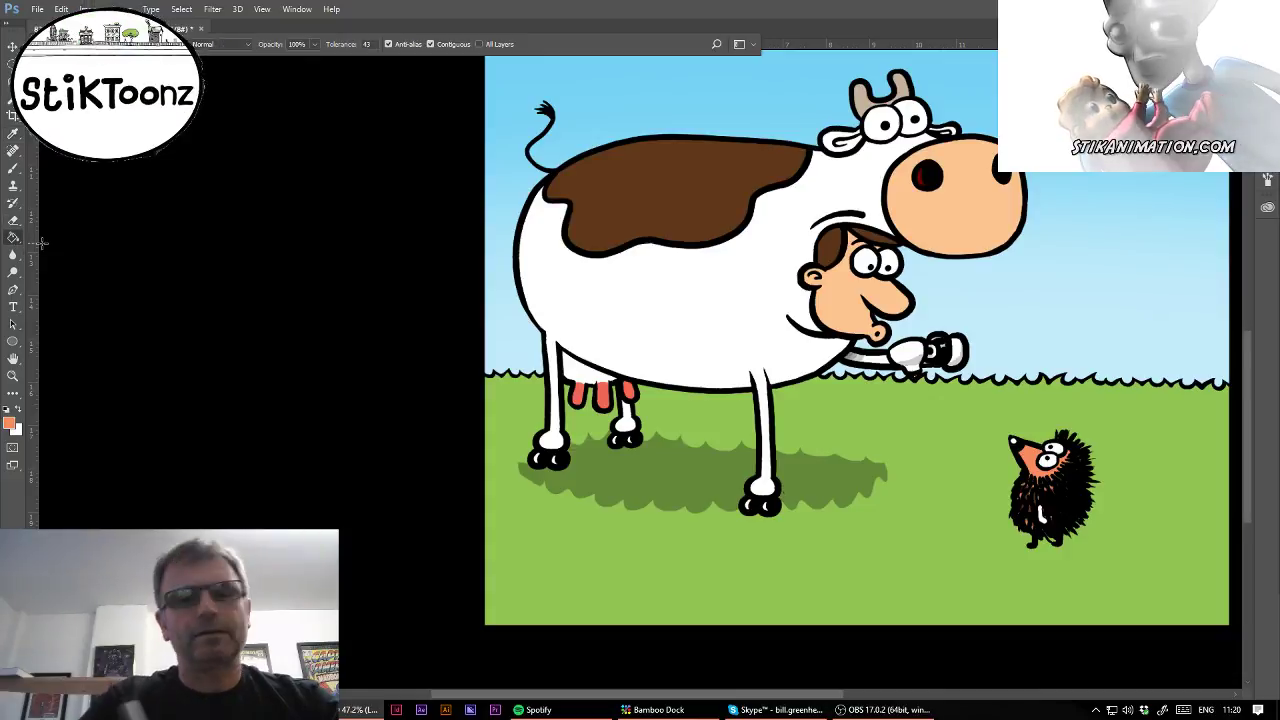
pyautogui.click(1043, 520)
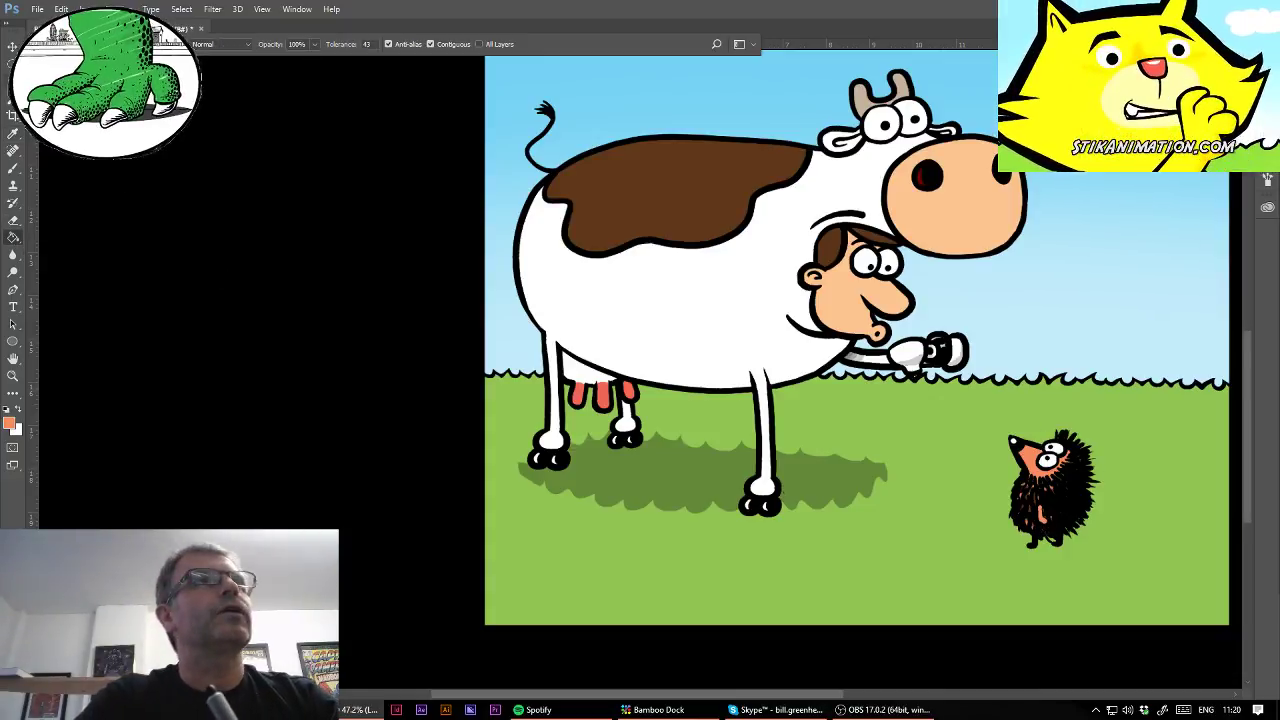
# Lasso a wavy wisp of steam rising beside the man's hand and fill it with white.
pyautogui.press('l')
pyautogui.moveTo(908, 322)
pyautogui.mouseDown()
pyautogui.moveTo(972, 275)
pyautogui.moveTo(958, 270)
pyautogui.moveTo(975, 282)
pyautogui.moveTo(909, 336)
pyautogui.mouseUp()
pyautogui.press('x')
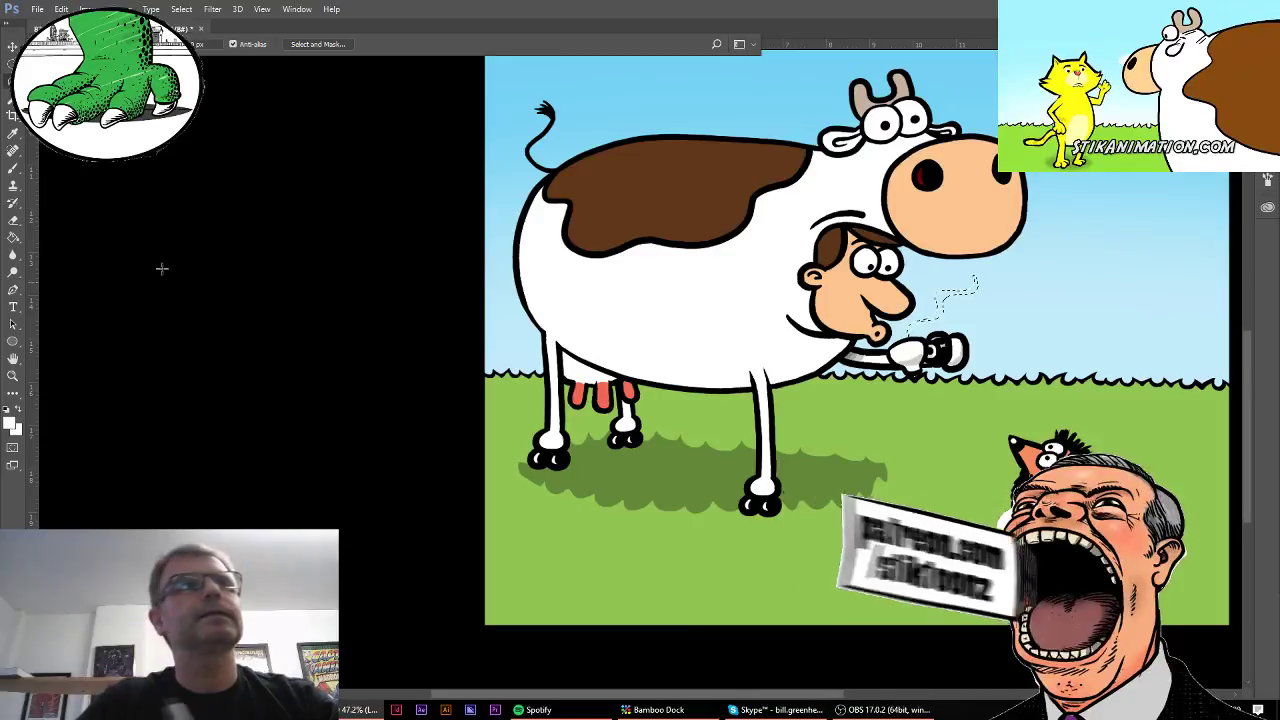
pyautogui.press('g')
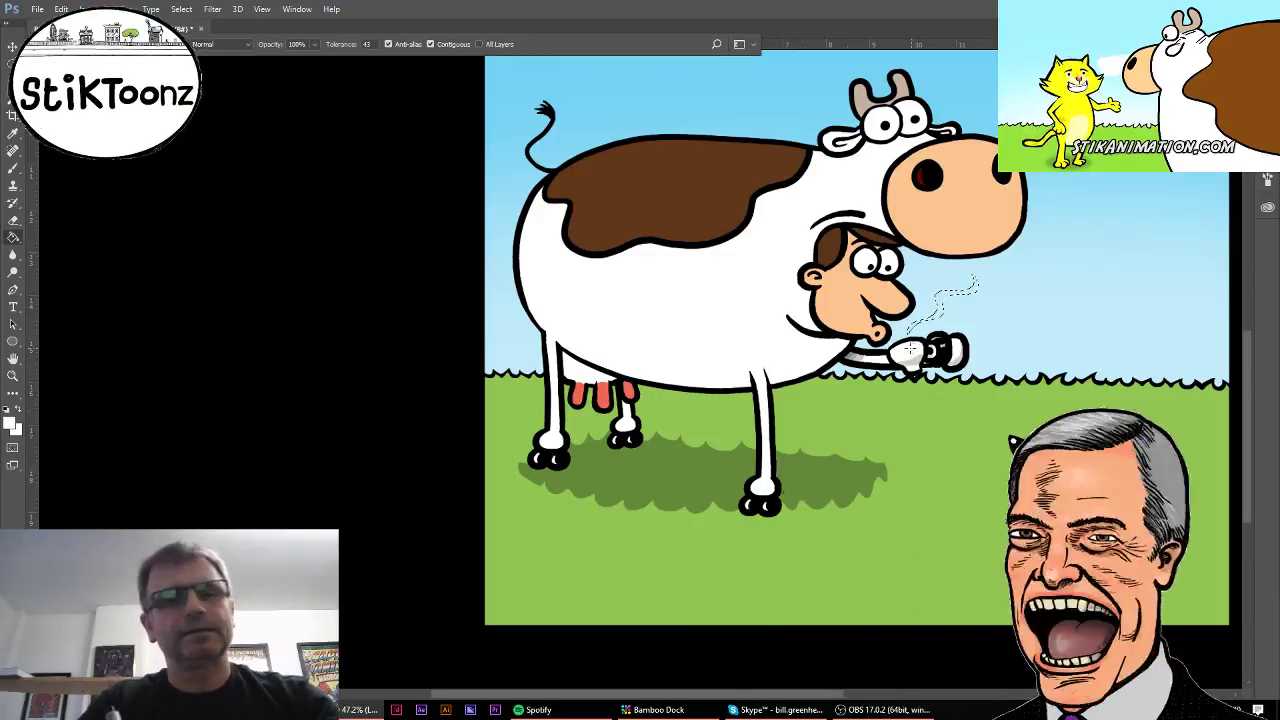
pyautogui.press('0')
pyautogui.press('6')
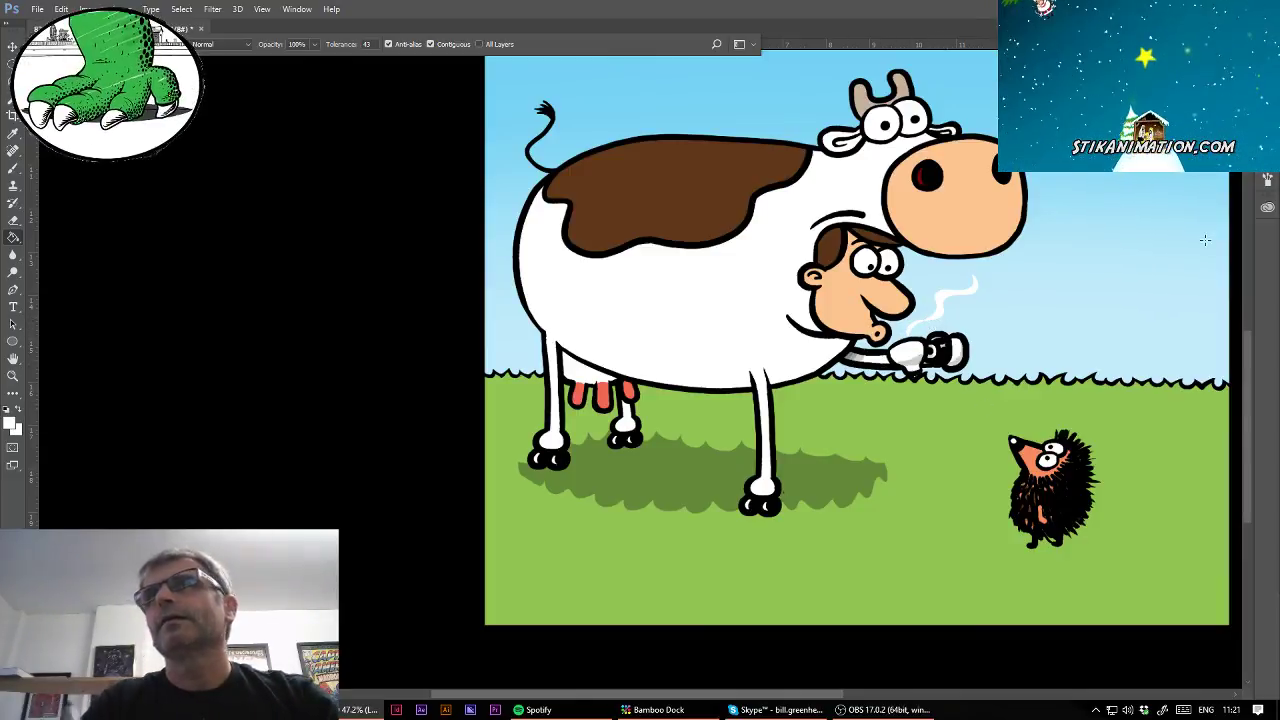
# Lasso a curved strip along the underside of the cow's muzzle and shade it with brown at 40% opacity.
pyautogui.press('l')
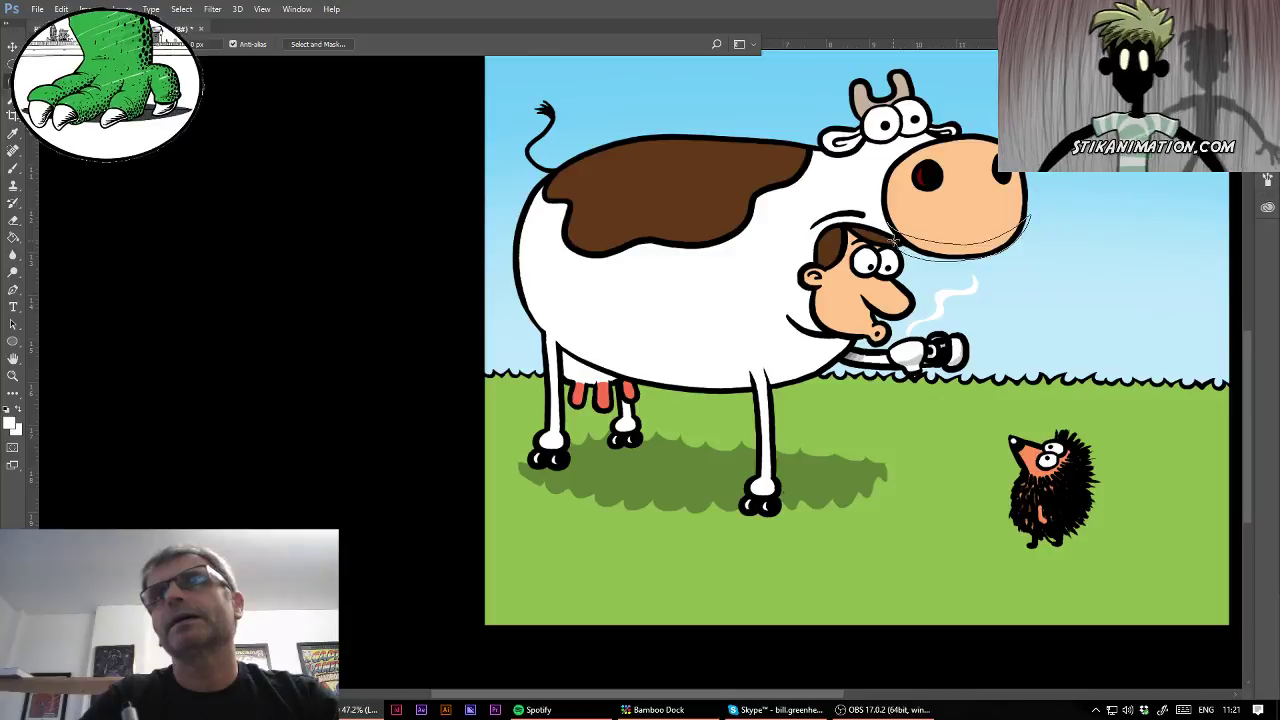
pyautogui.moveTo(893, 240); pyautogui.dragTo(889, 237)
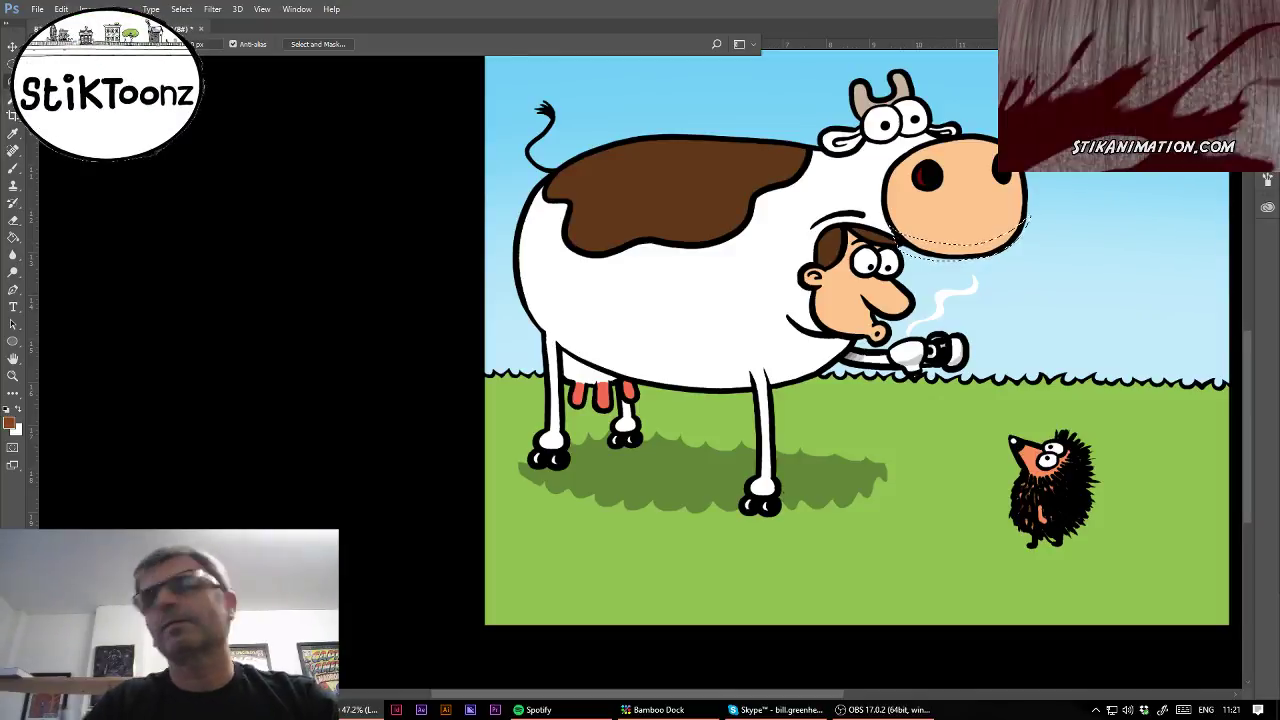
pyautogui.press('g')
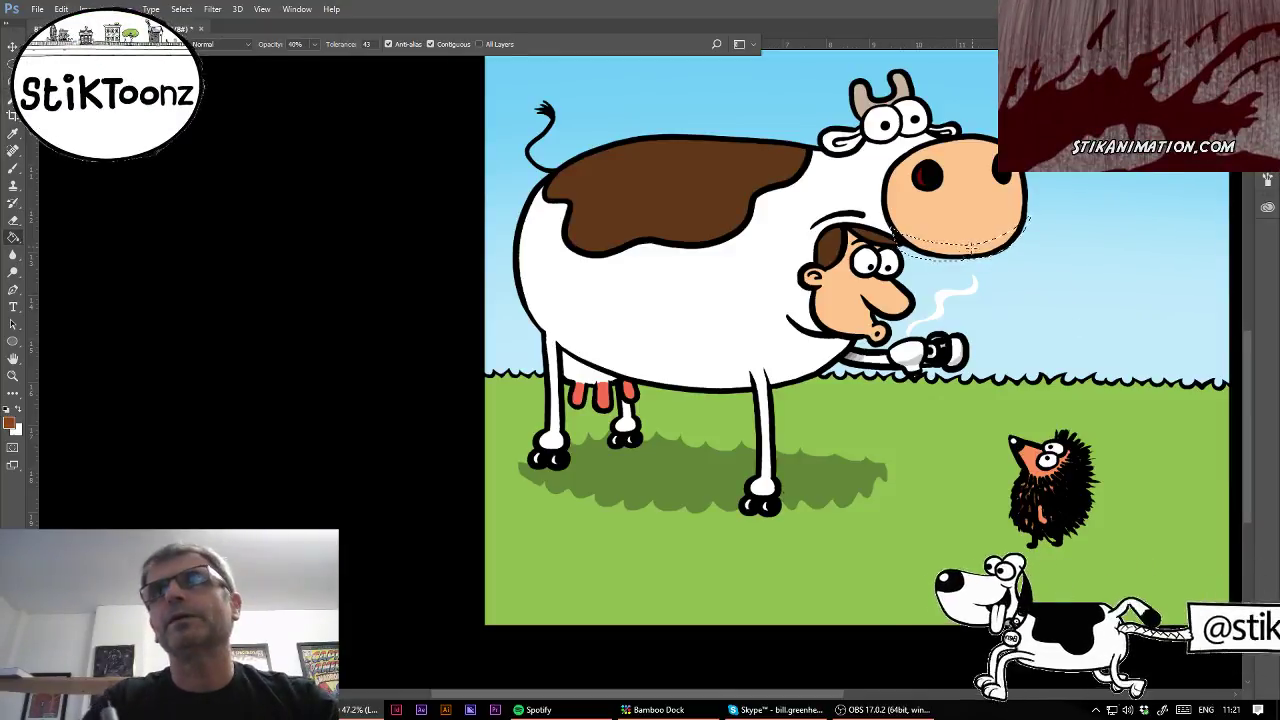
pyautogui.click(964, 251)
pyautogui.hotkey('ctrl', 'd')
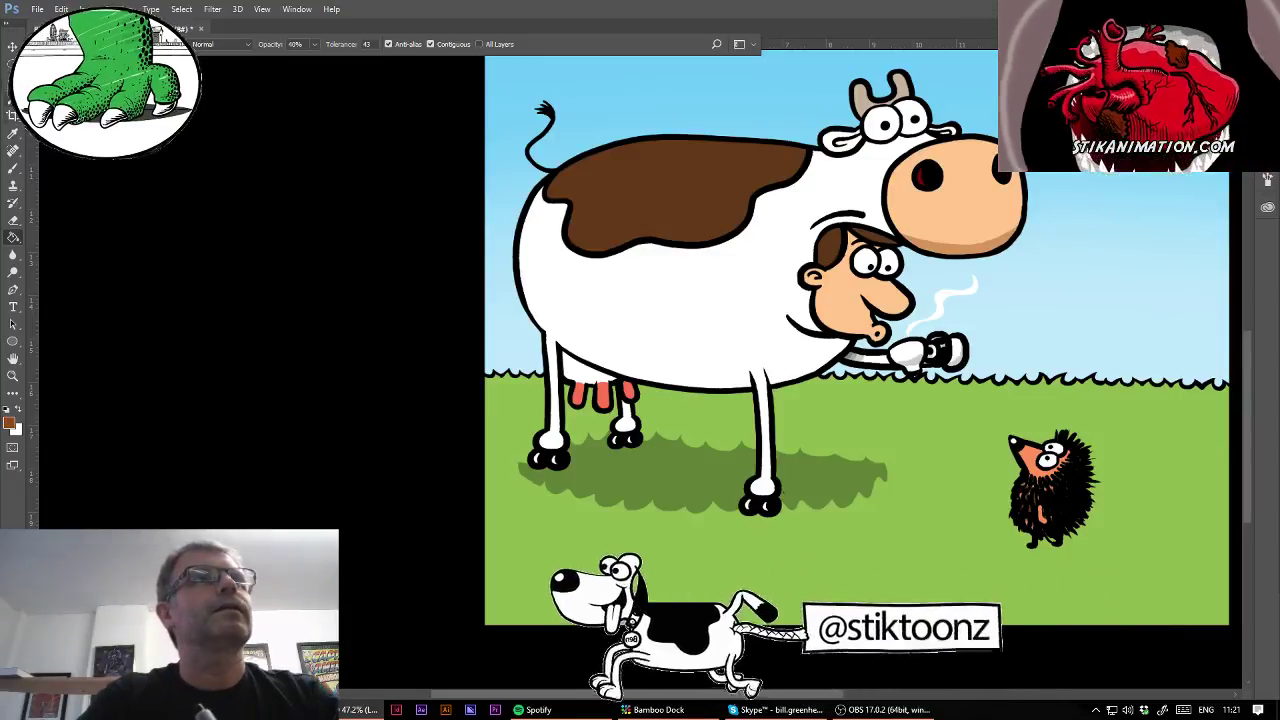
# Lasso a thin band along the upper edge of the cow's muzzle and highlight it with white at 30% opacity.
pyautogui.press('l')
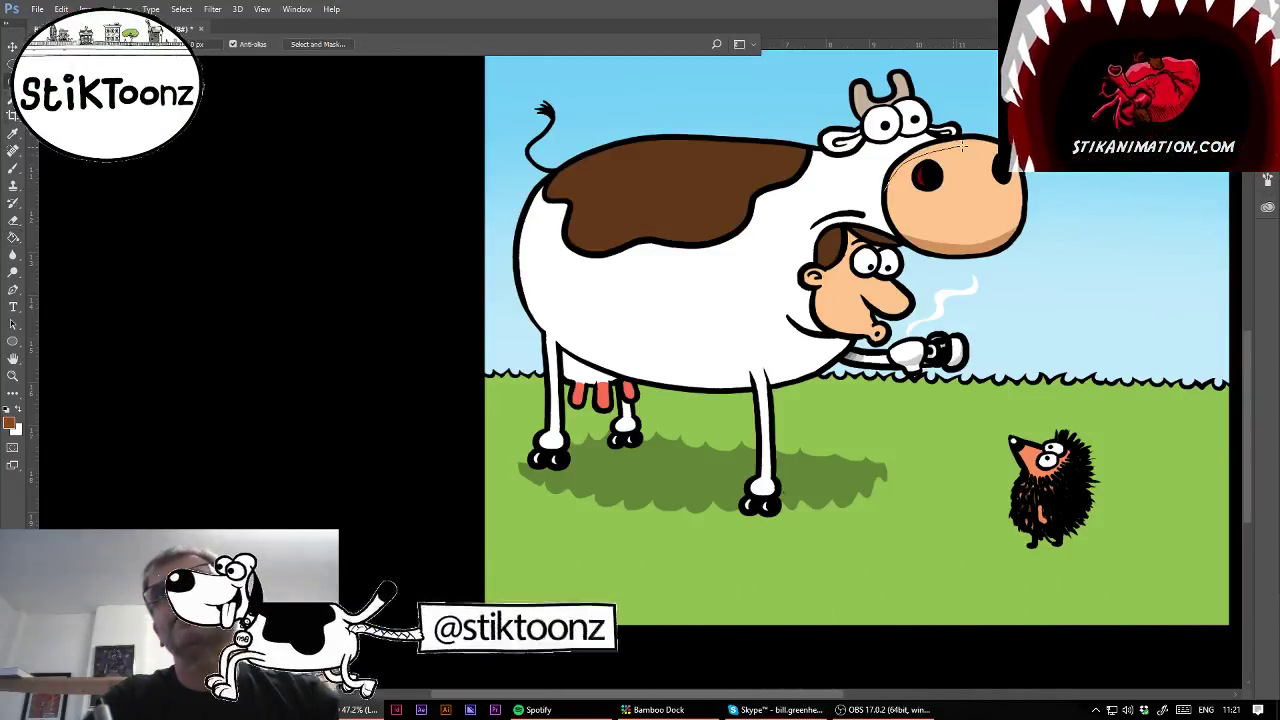
pyautogui.moveTo(897, 155); pyautogui.dragTo(884, 188)
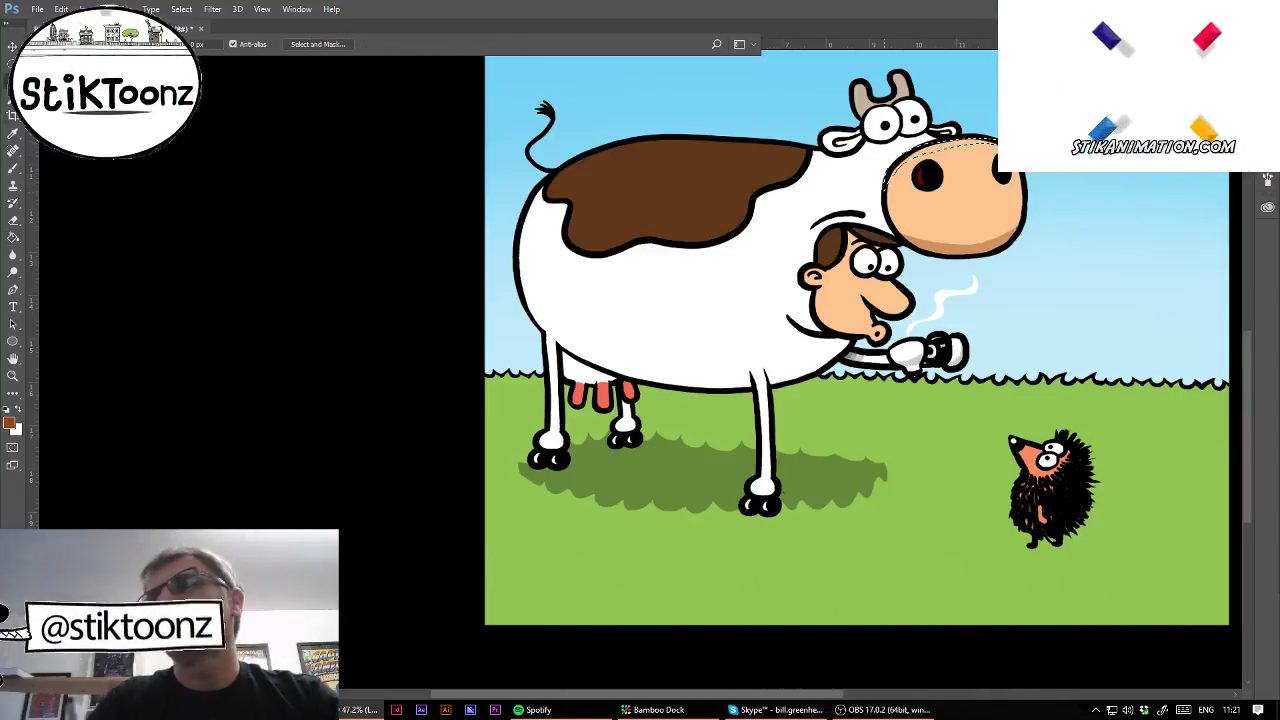
pyautogui.click(13, 237)
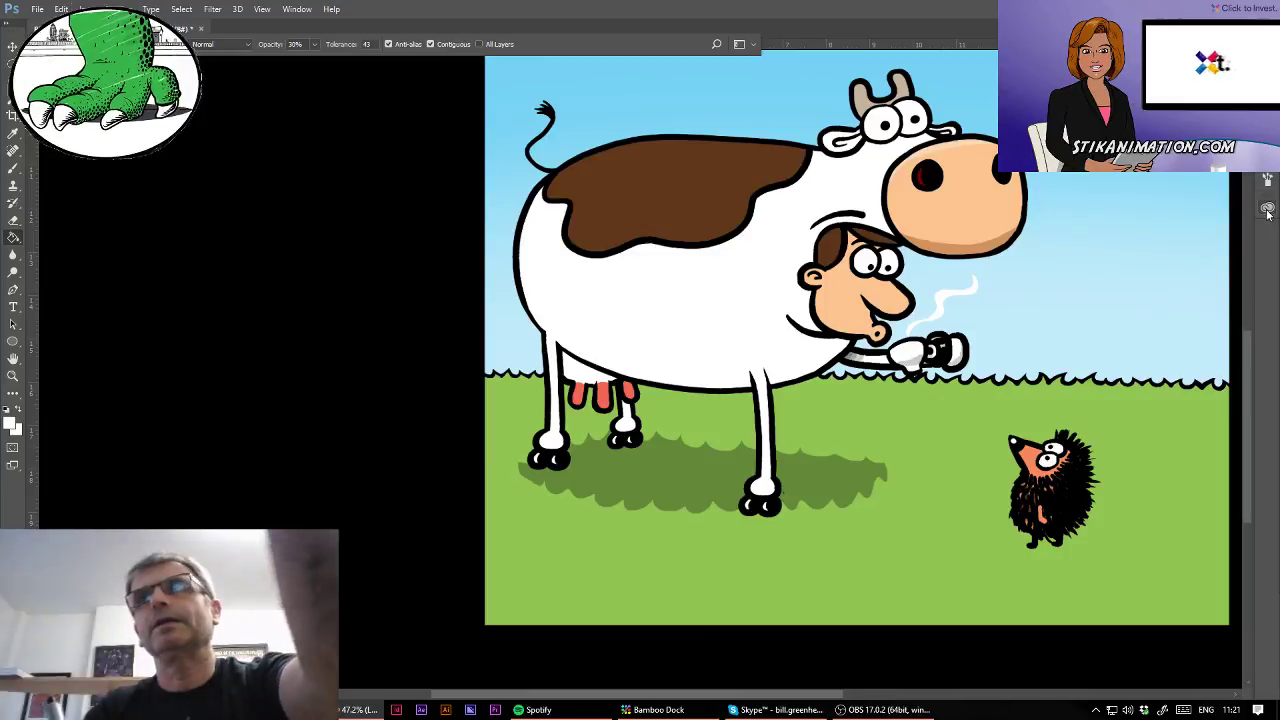
pyautogui.moveTo(568, 233); pyautogui.dragTo(555, 328)
# Lasso the area just below both of the cow's eyes and shade it with black at 30% opacity.
pyautogui.click(13, 376)
pyautogui.click(944, 205)
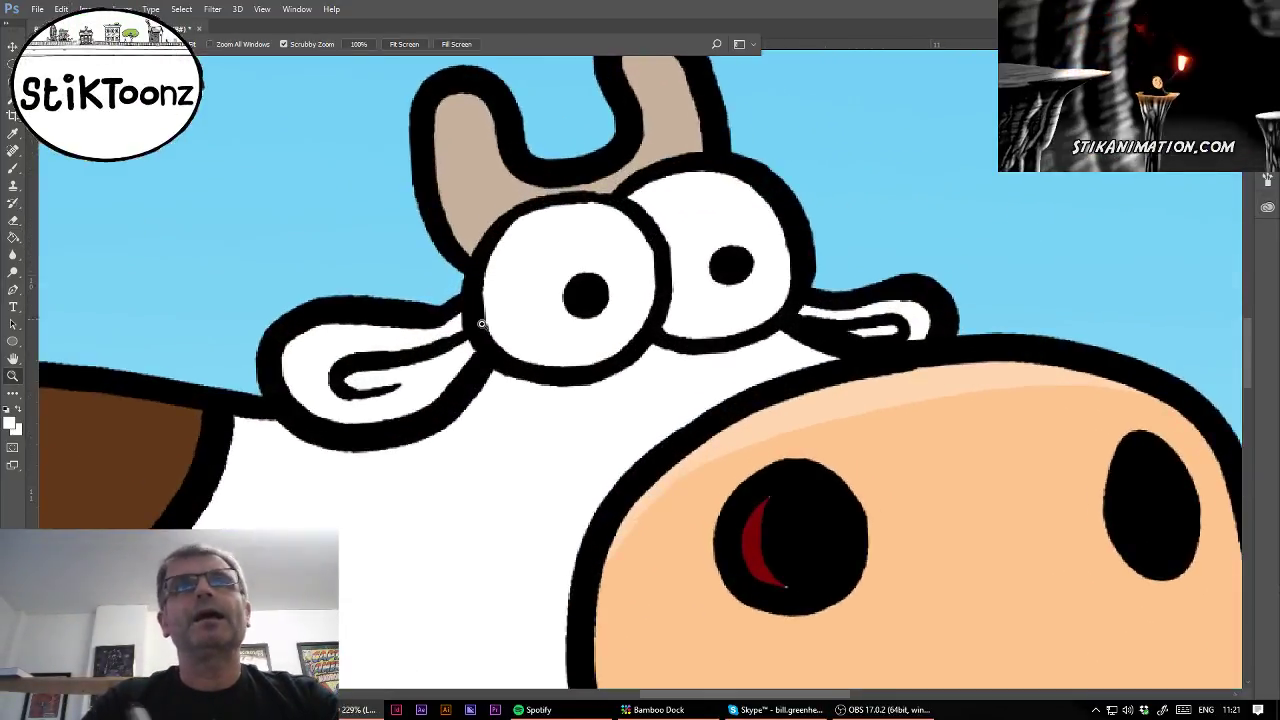
pyautogui.press('l')
pyautogui.moveTo(488, 379)
pyautogui.mouseDown()
pyautogui.moveTo(579, 401)
pyautogui.moveTo(658, 356)
pyautogui.mouseUp()
pyautogui.moveTo(748, 358)
pyautogui.mouseDown()
pyautogui.moveTo(781, 319)
pyautogui.moveTo(721, 343)
pyautogui.moveTo(648, 335)
pyautogui.moveTo(584, 369)
pyautogui.moveTo(533, 358)
pyautogui.mouseUp()
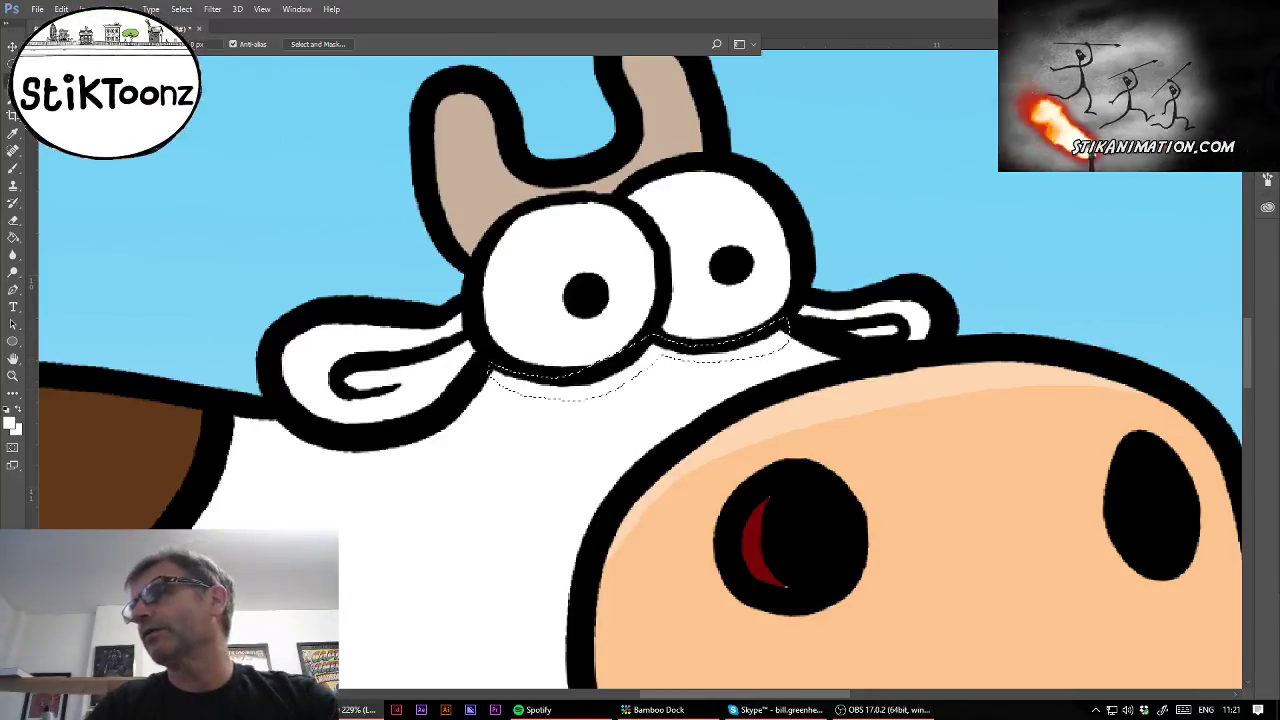
pyautogui.press('x')
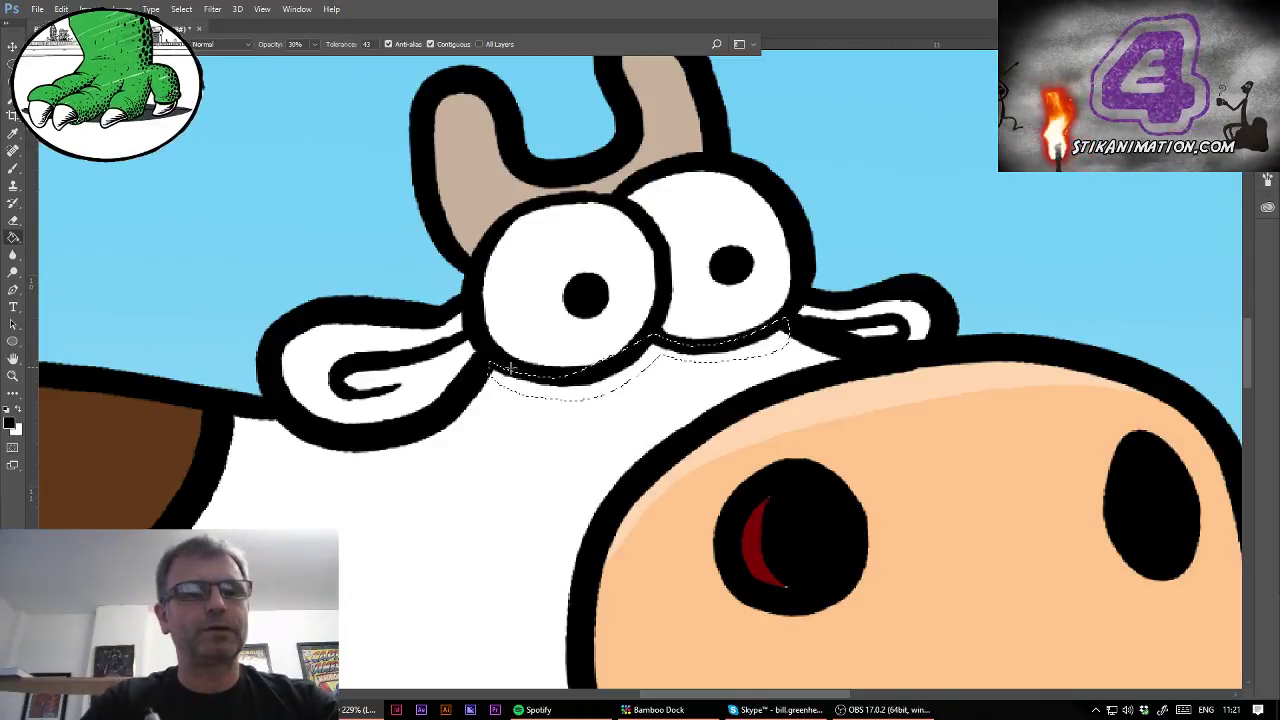
pyautogui.click(13, 237)
pyautogui.click(605, 412)
pyautogui.hotkey('ctrl', 'd')
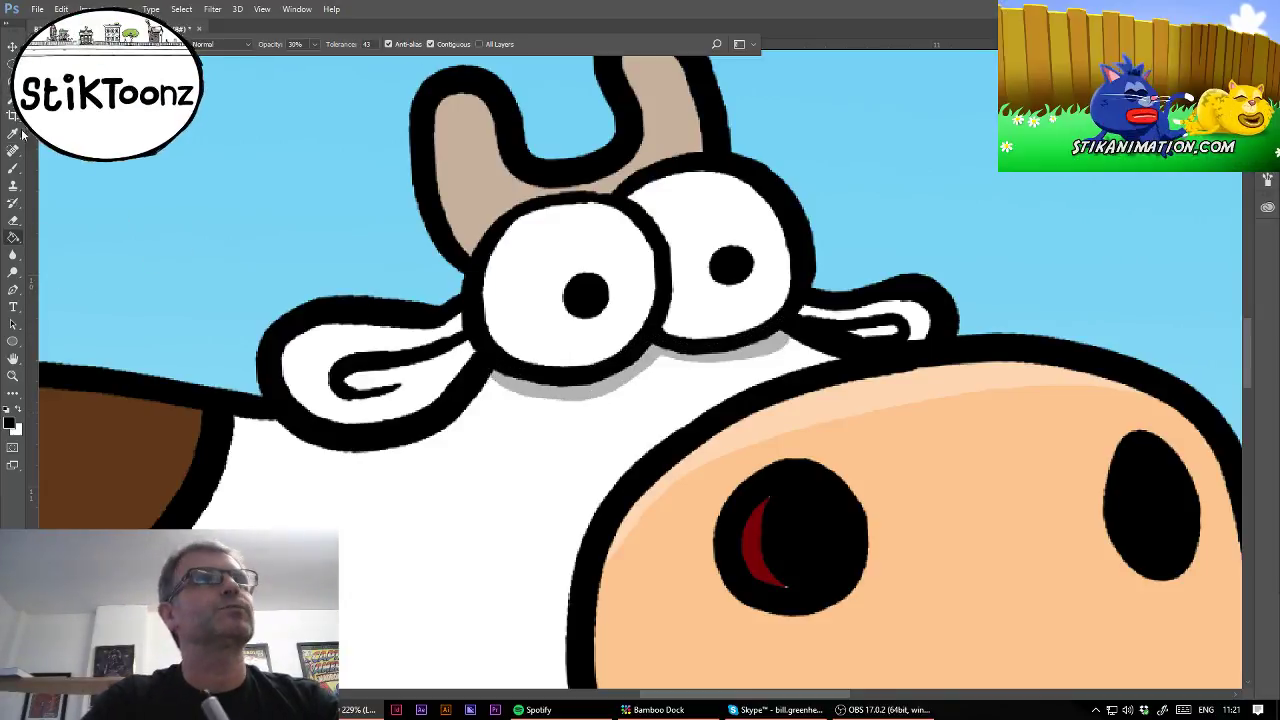
# Enlarge both of the cow's pupils with a black brush at 100% opacity and dab a white highlight in each.
pyautogui.click(14, 132)
pyautogui.click(13, 168)
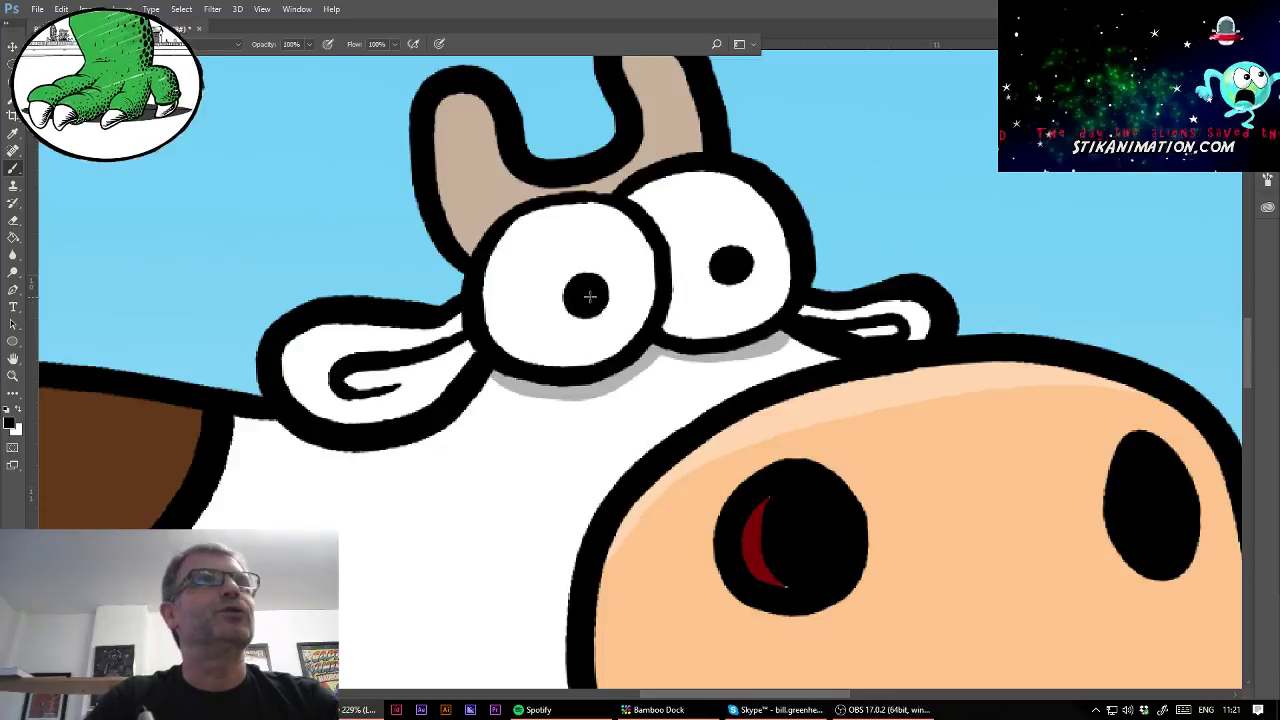
pyautogui.click(78, 44)
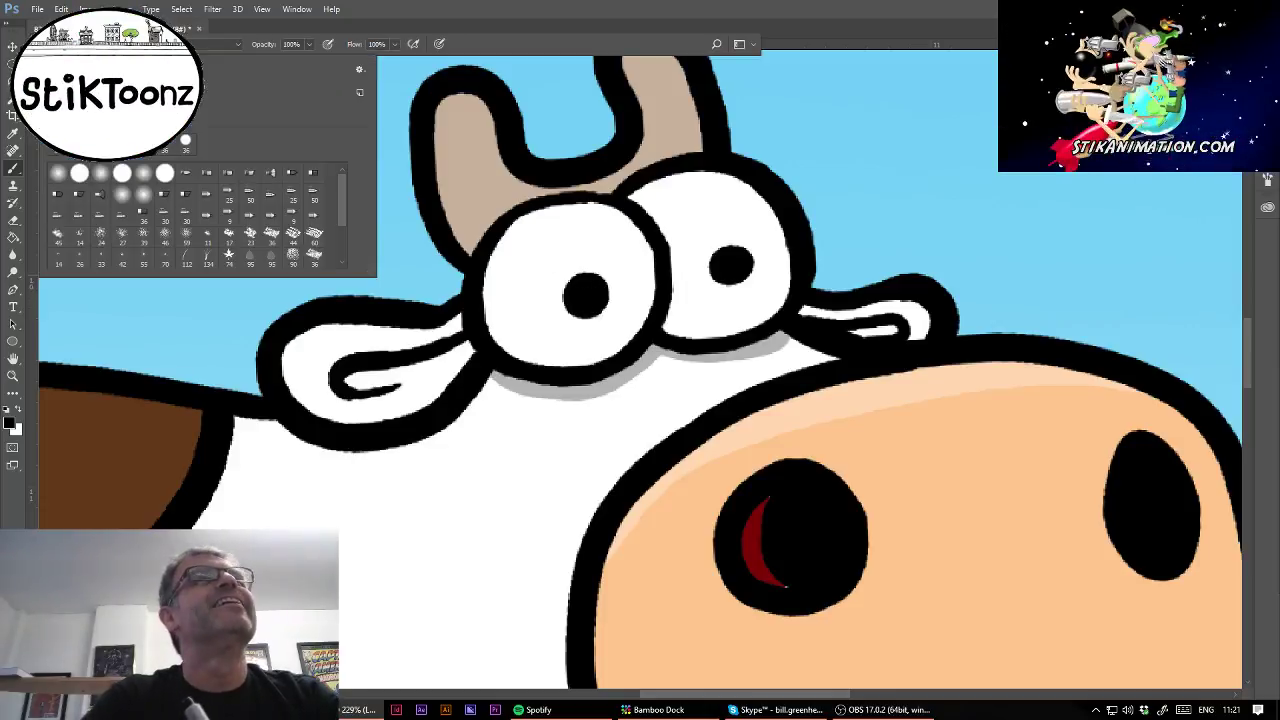
pyautogui.click(581, 290)
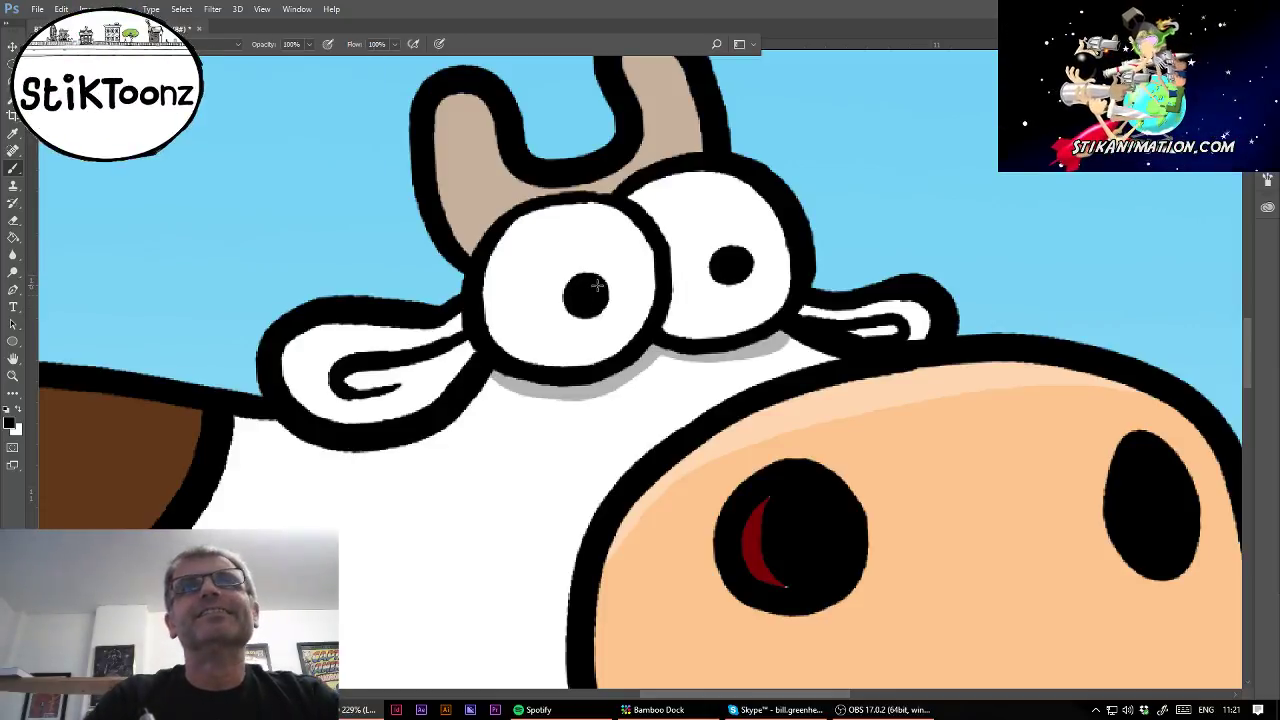
pyautogui.moveTo(577, 296)
pyautogui.mouseDown()
pyautogui.moveTo(600, 315)
pyautogui.moveTo(592, 282)
pyautogui.moveTo(565, 296)
pyautogui.mouseUp()
pyautogui.moveTo(736, 264); pyautogui.dragTo(743, 258)
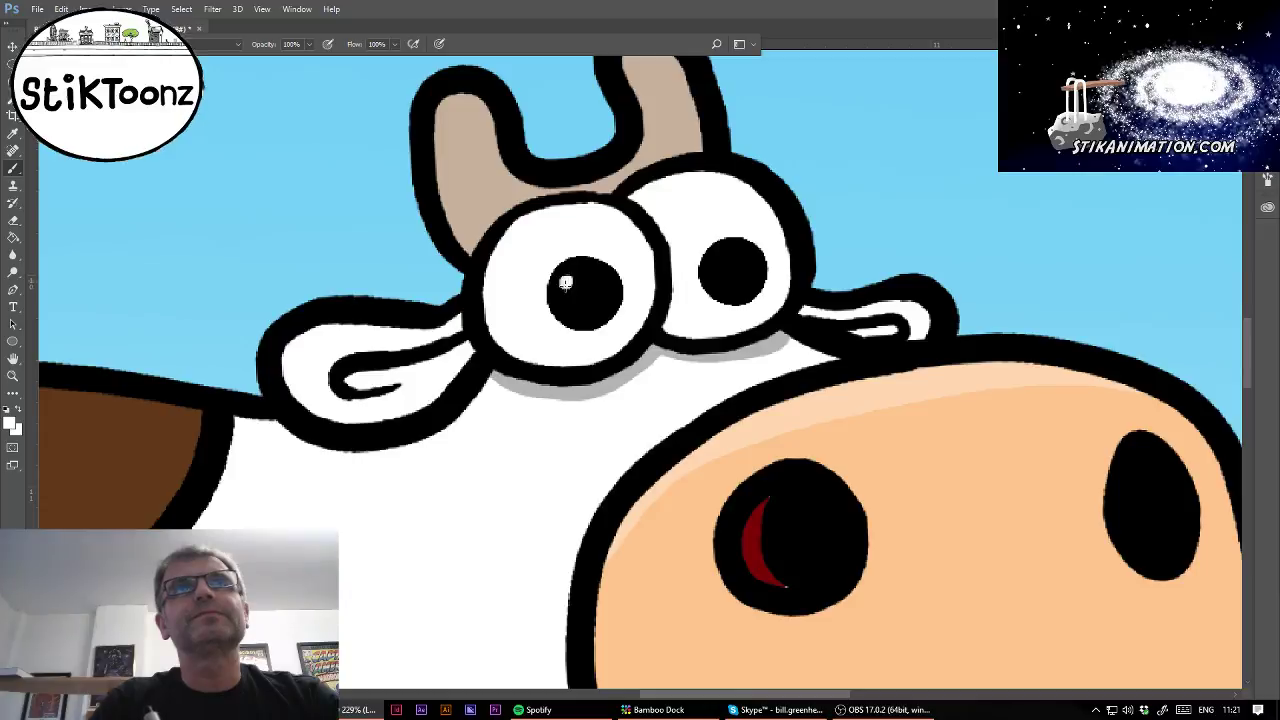
pyautogui.click(565, 284)
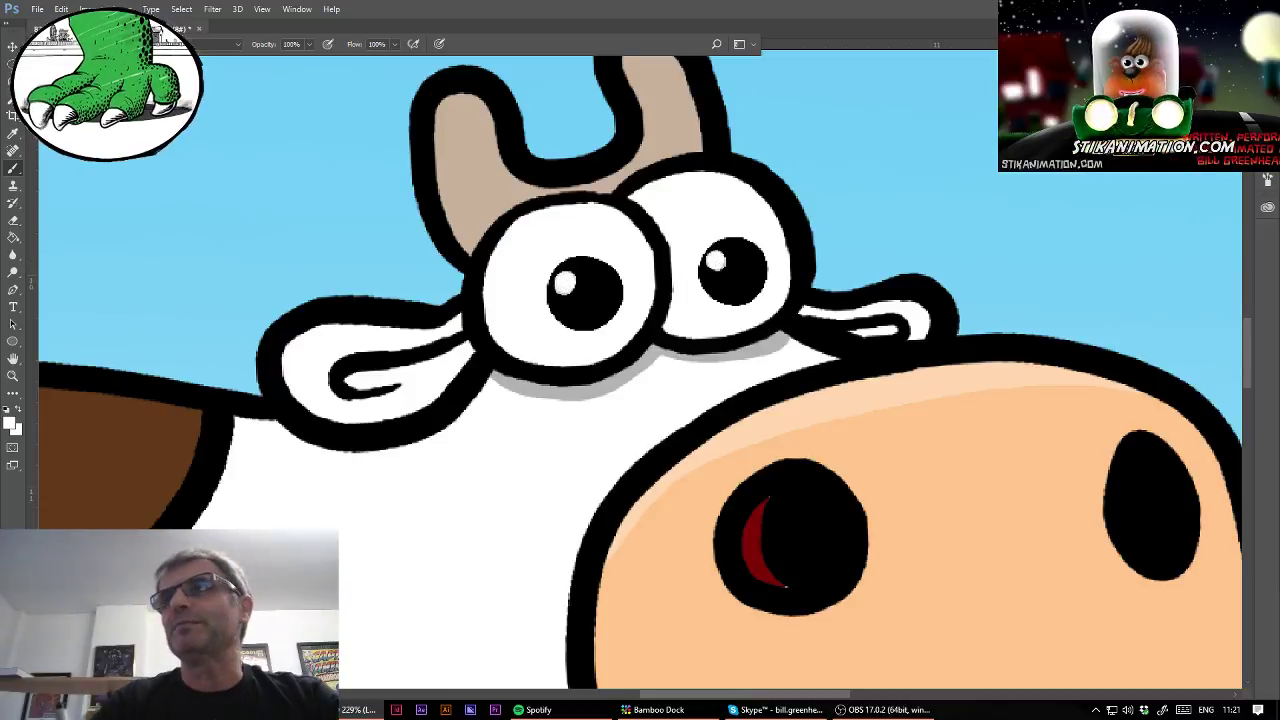
pyautogui.hotkey('ctrl', '0')
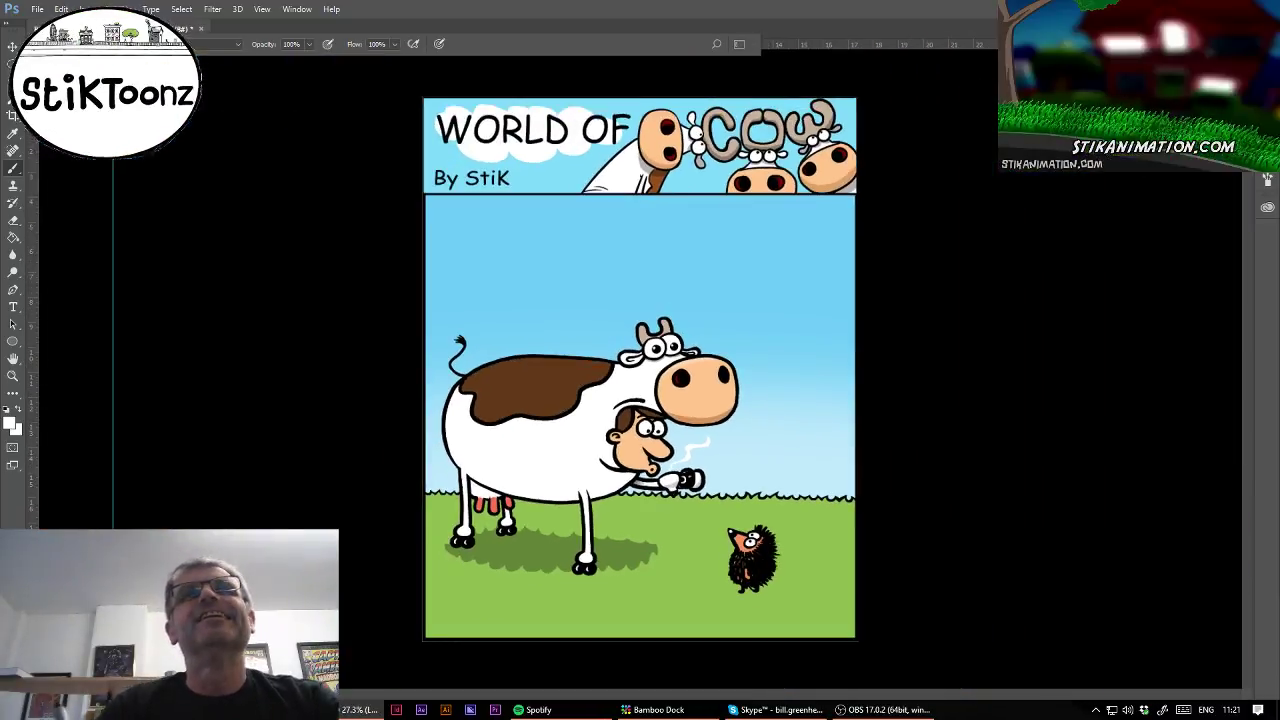
pyautogui.click(12, 376)
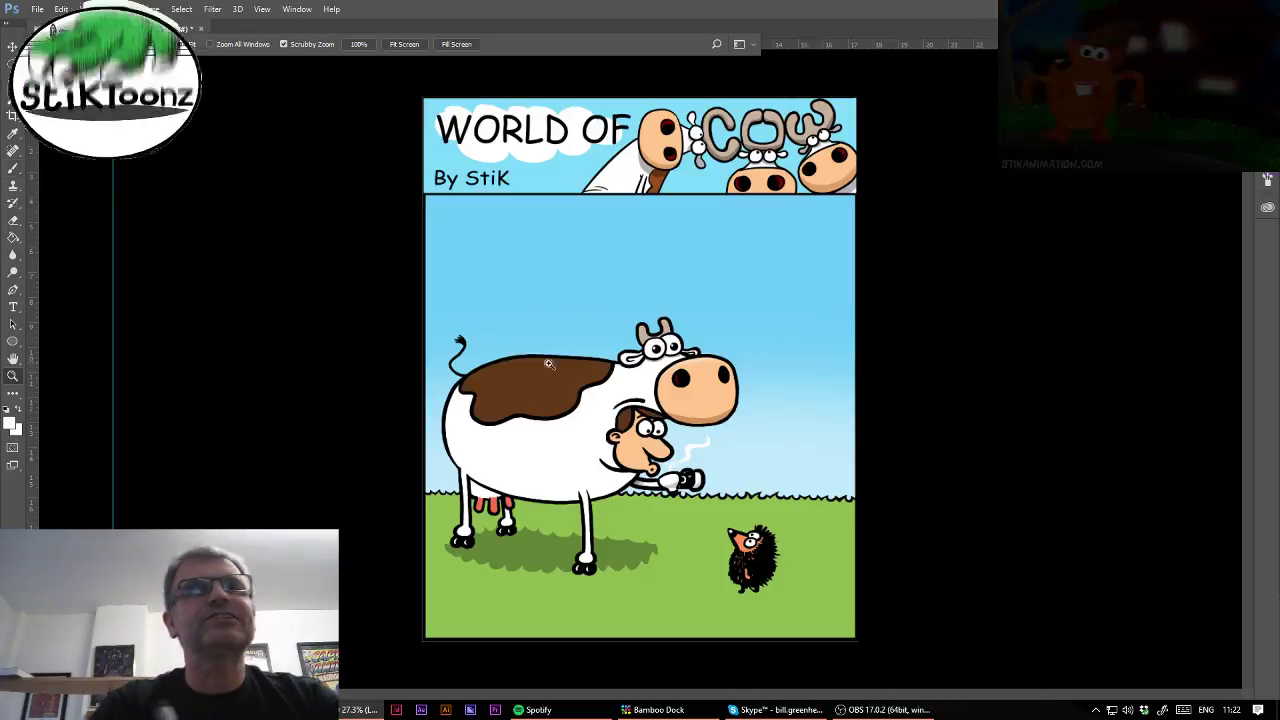
# Lasso the open inside of the cow's near ear and fill the inner areas of both ears with coral red at 100% opacity.
pyautogui.moveTo(653, 355); pyautogui.dragTo(840, 355)
pyautogui.click(12, 81)
pyautogui.moveTo(578, 348)
pyautogui.mouseDown()
pyautogui.moveTo(483, 378)
pyautogui.moveTo(480, 397)
pyautogui.moveTo(542, 385)
pyautogui.moveTo(578, 352)
pyautogui.mouseUp()
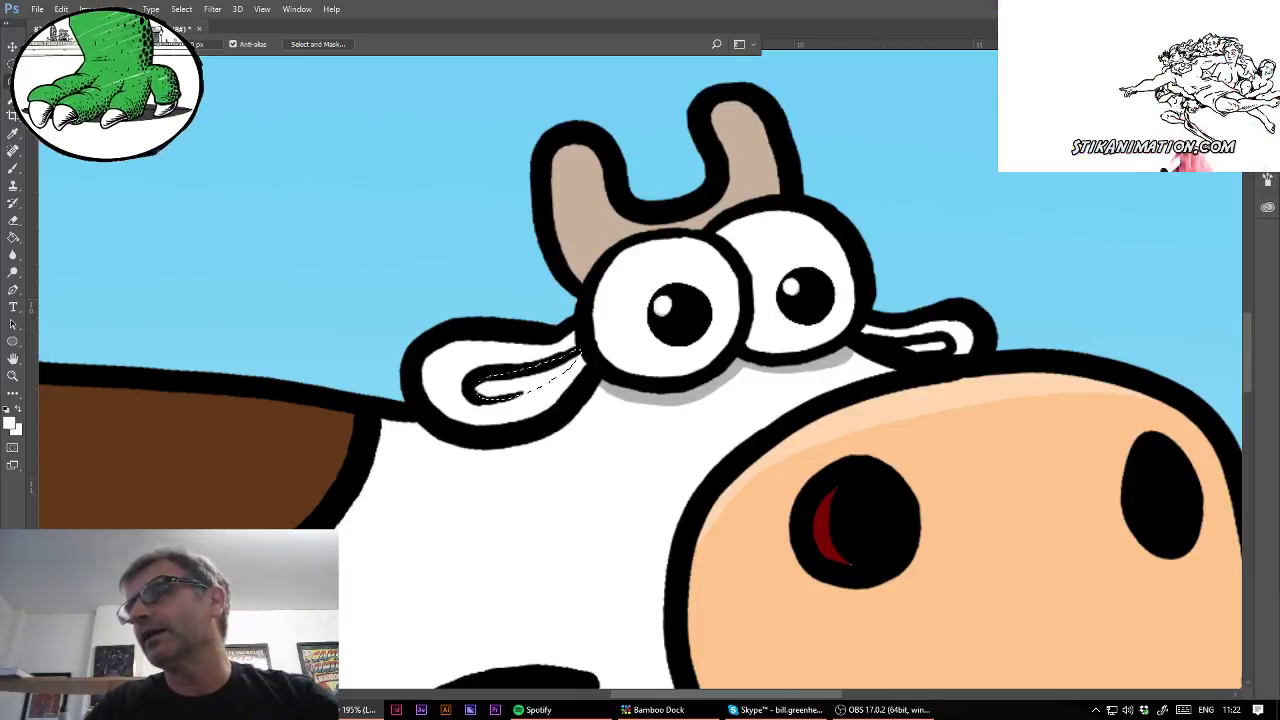
pyautogui.click(13, 237)
pyautogui.click(515, 383)
pyautogui.hotkey('ctrl', 'd')
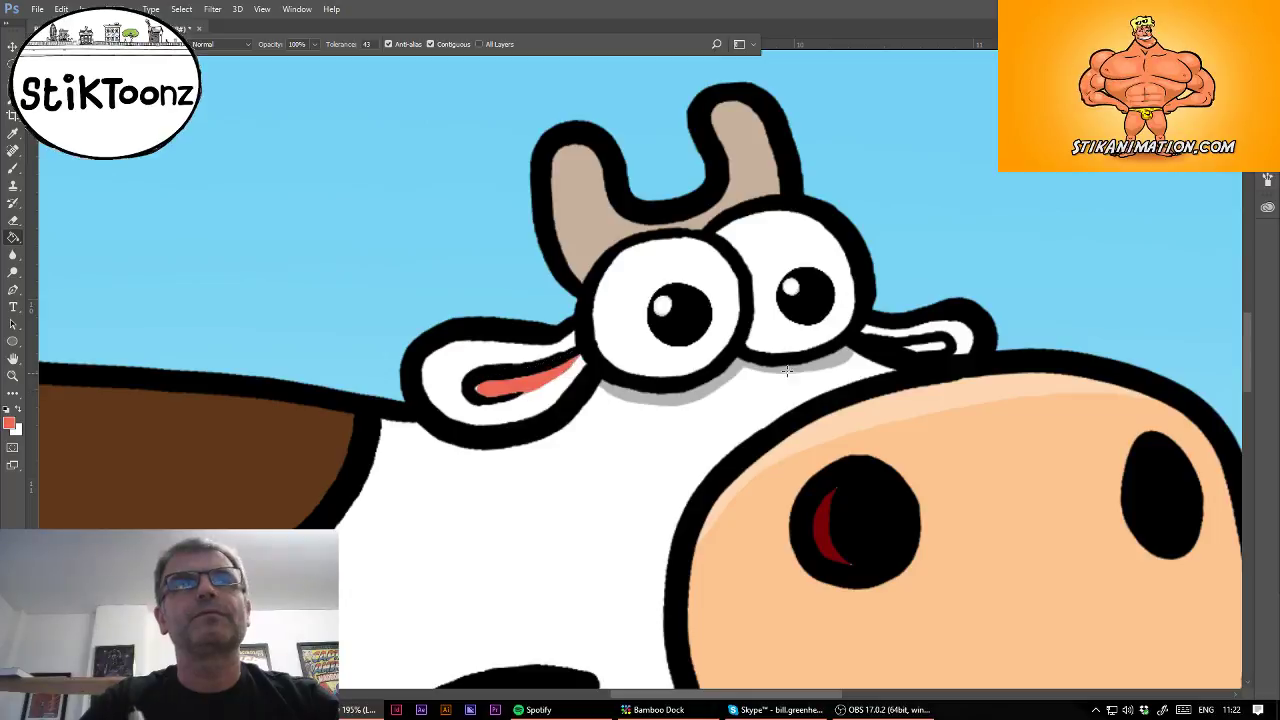
pyautogui.click(926, 342)
pyautogui.hotkey('ctrl', 'z')
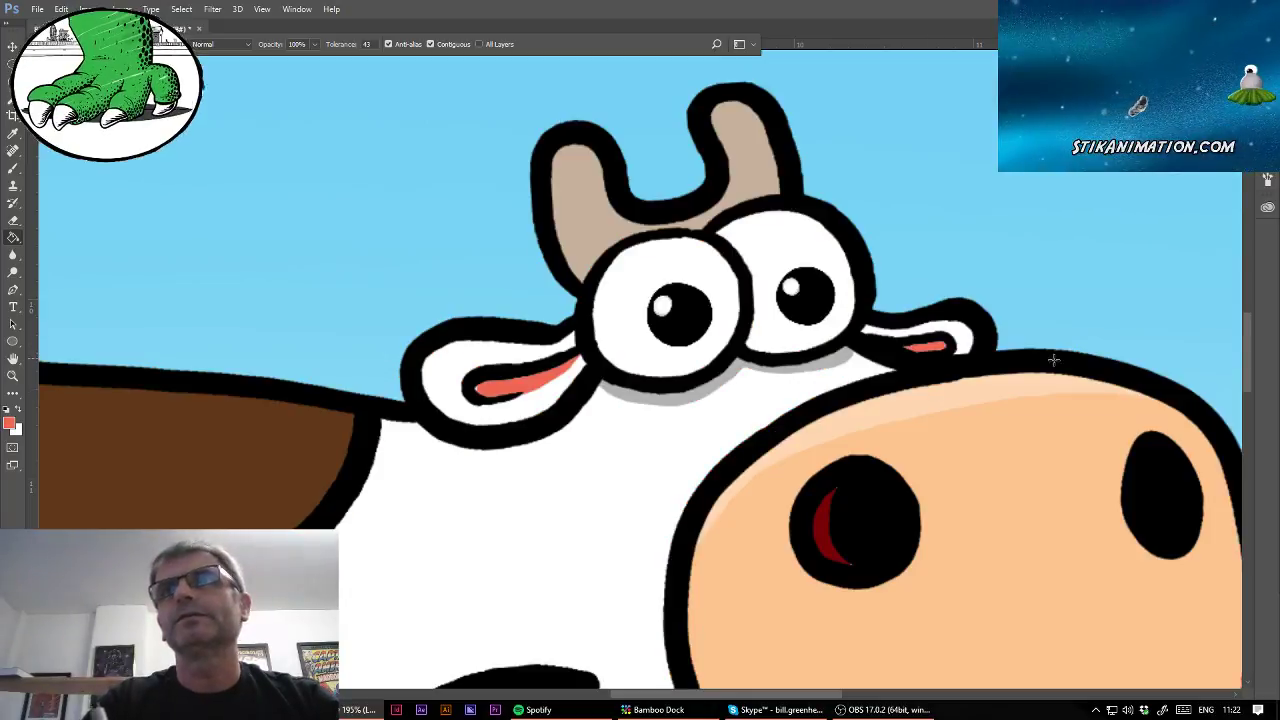
pyautogui.hotkey('ctrl', 'alt', 'z')
pyautogui.hotkey('ctrl', 'alt', 'z')
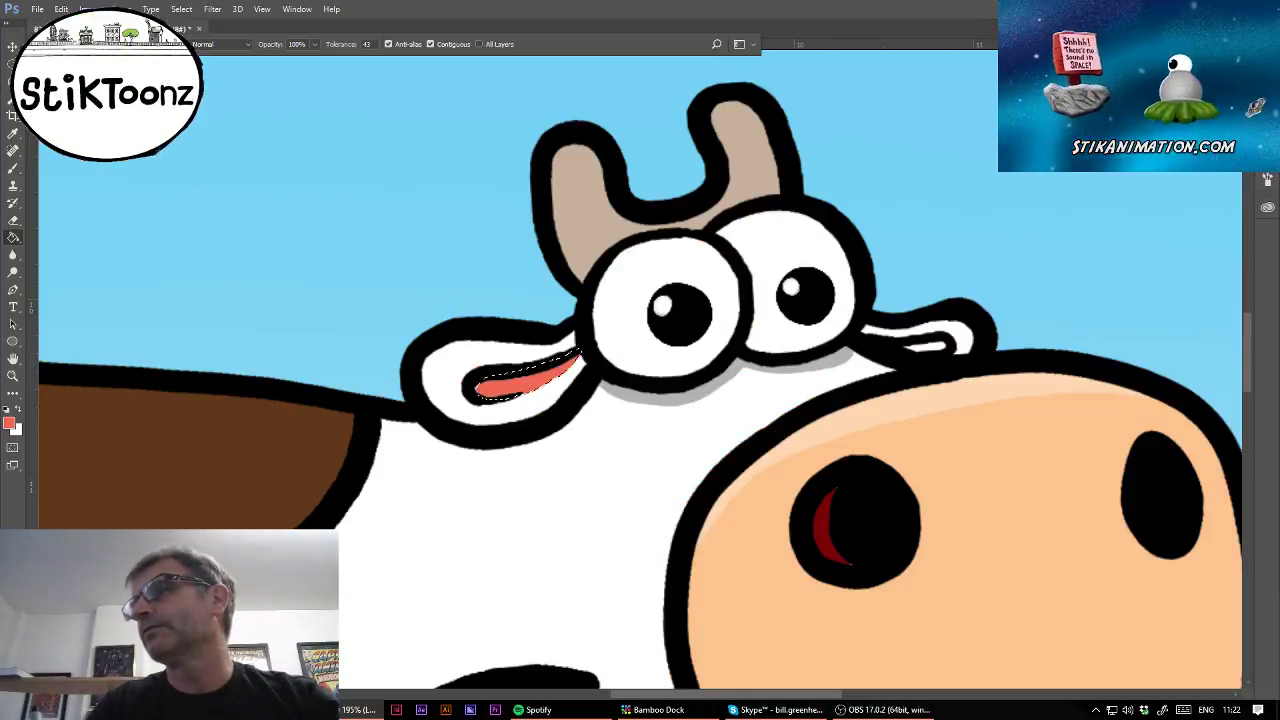
pyautogui.hotkey('ctrl', 'alt', 'z')
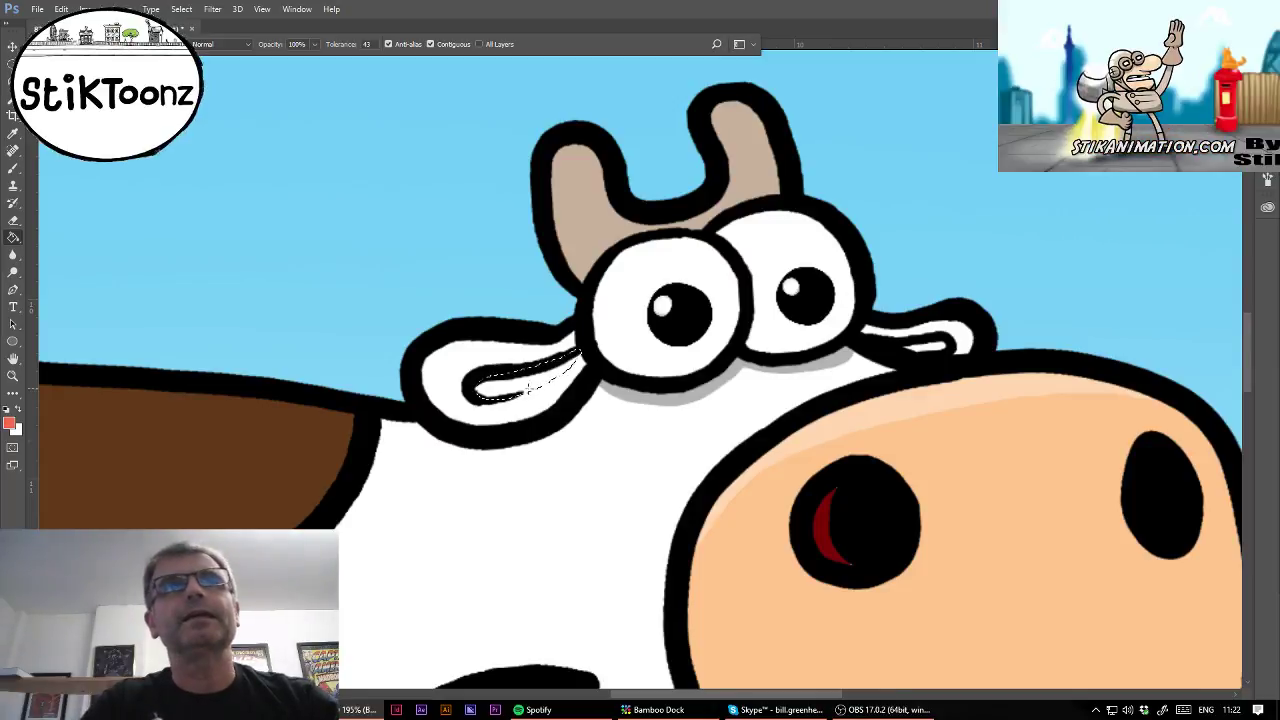
pyautogui.click(532, 388)
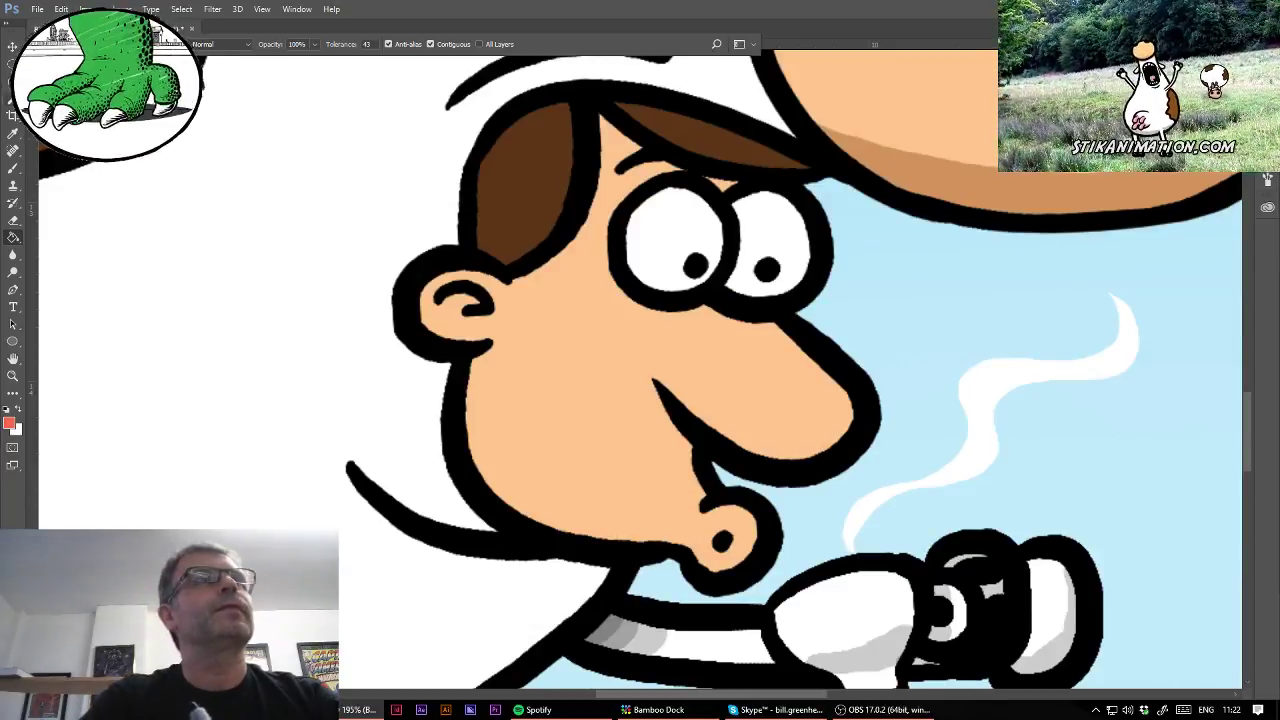
# Paint a small white oval highlight on the man's nose with the brush at 100% opacity.
pyautogui.keyDown('alt'); pyautogui.click(869, 344); pyautogui.keyUp('alt')
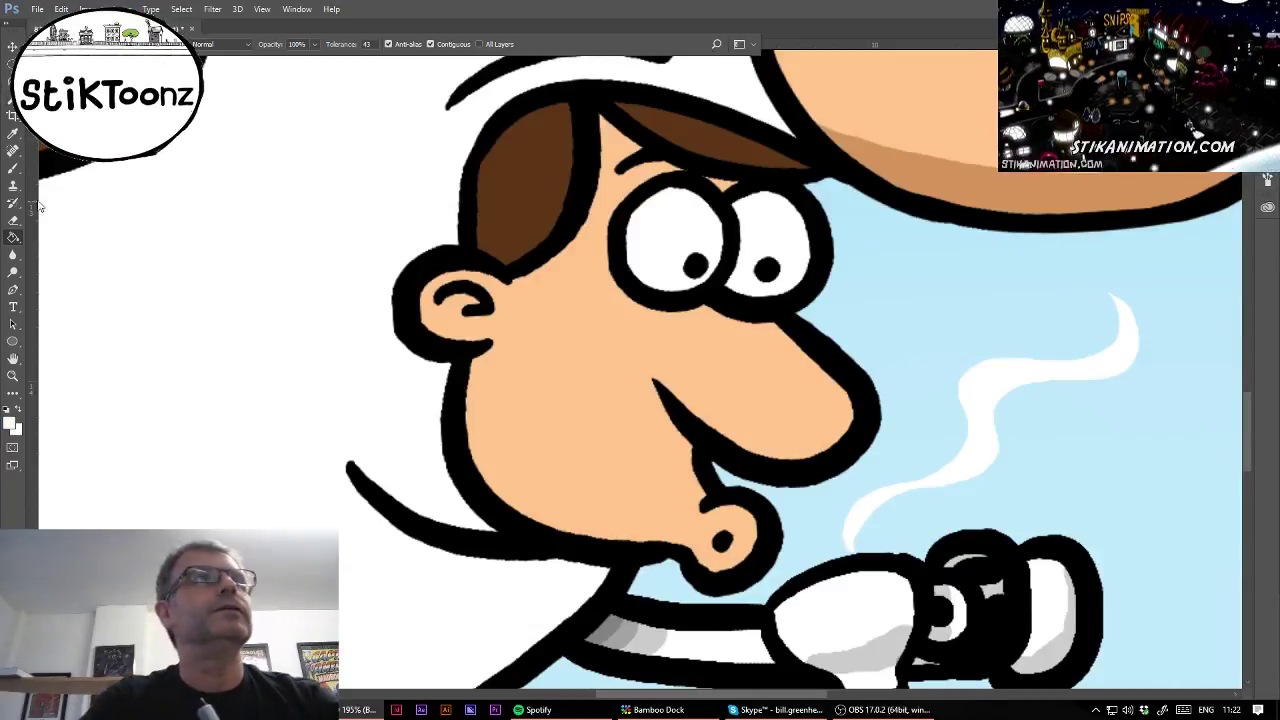
pyautogui.press('b')
pyautogui.moveTo(784, 392); pyautogui.dragTo(792, 397)
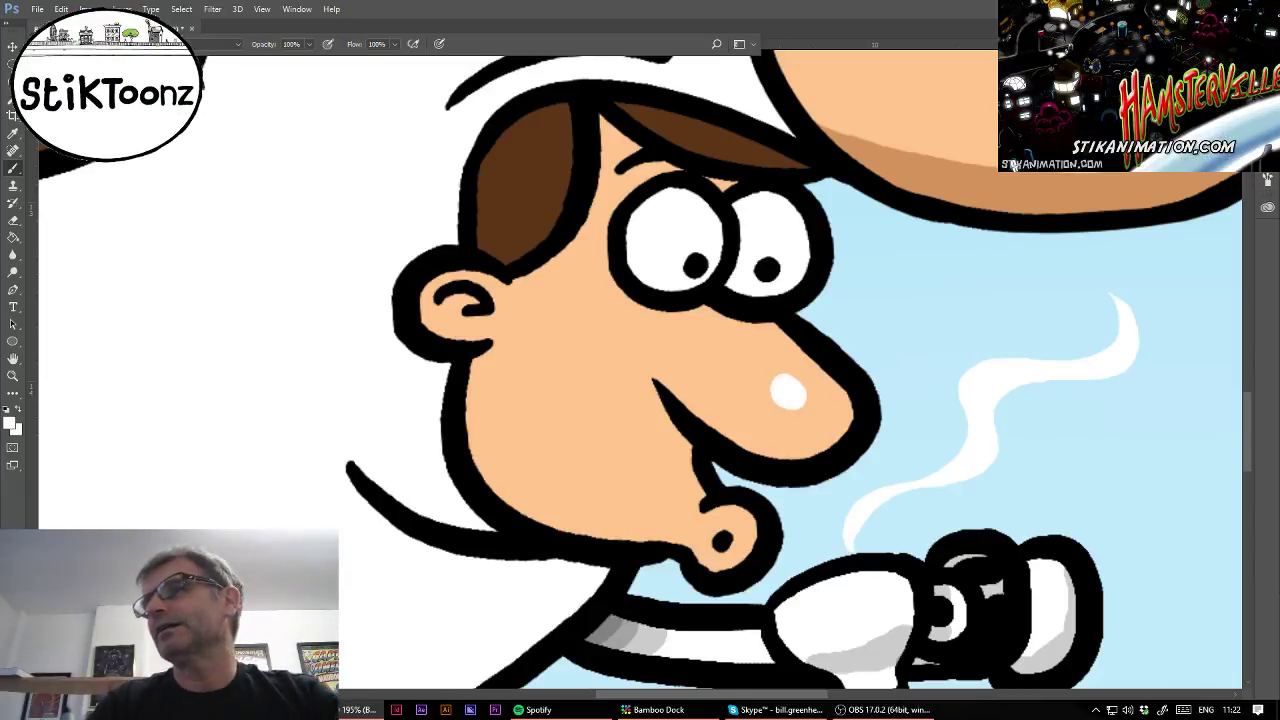
# Lasso a strip across the upper part of both of the man's eyes and shade it with black at 30% opacity.
pyautogui.press('l')
pyautogui.moveTo(646, 200); pyautogui.dragTo(783, 213)
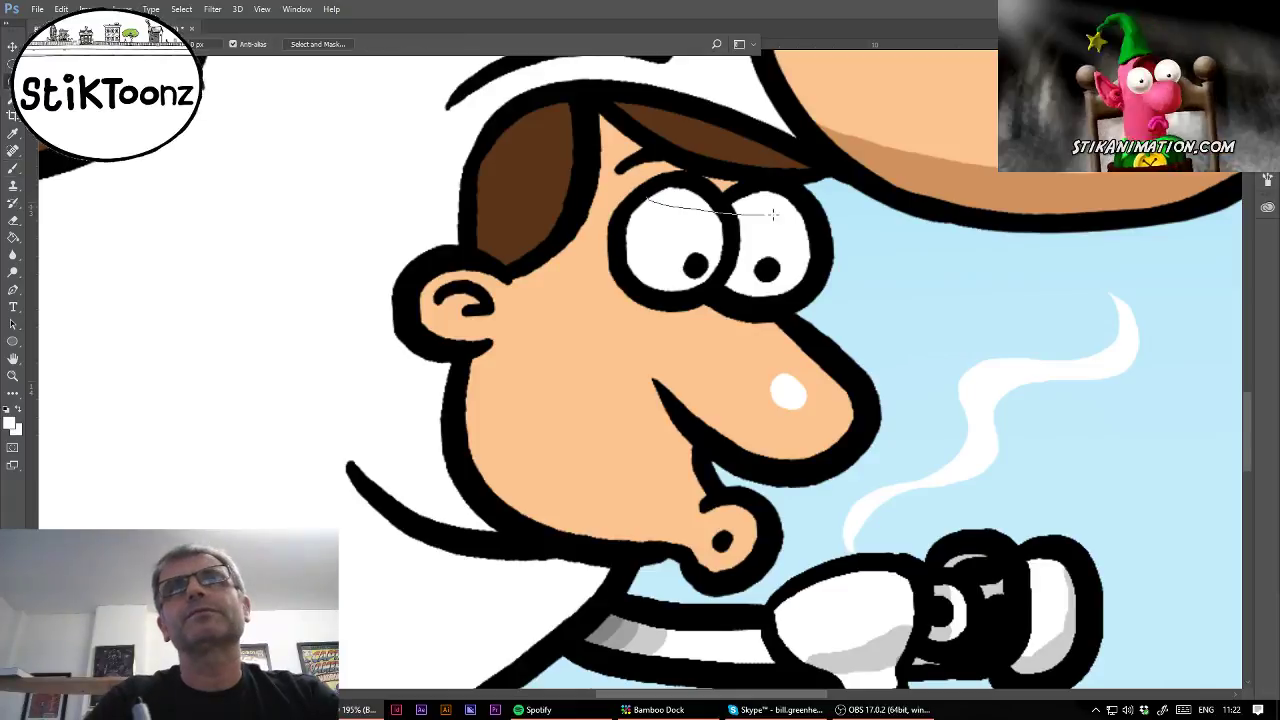
pyautogui.moveTo(668, 185); pyautogui.dragTo(648, 198)
pyautogui.press('d')
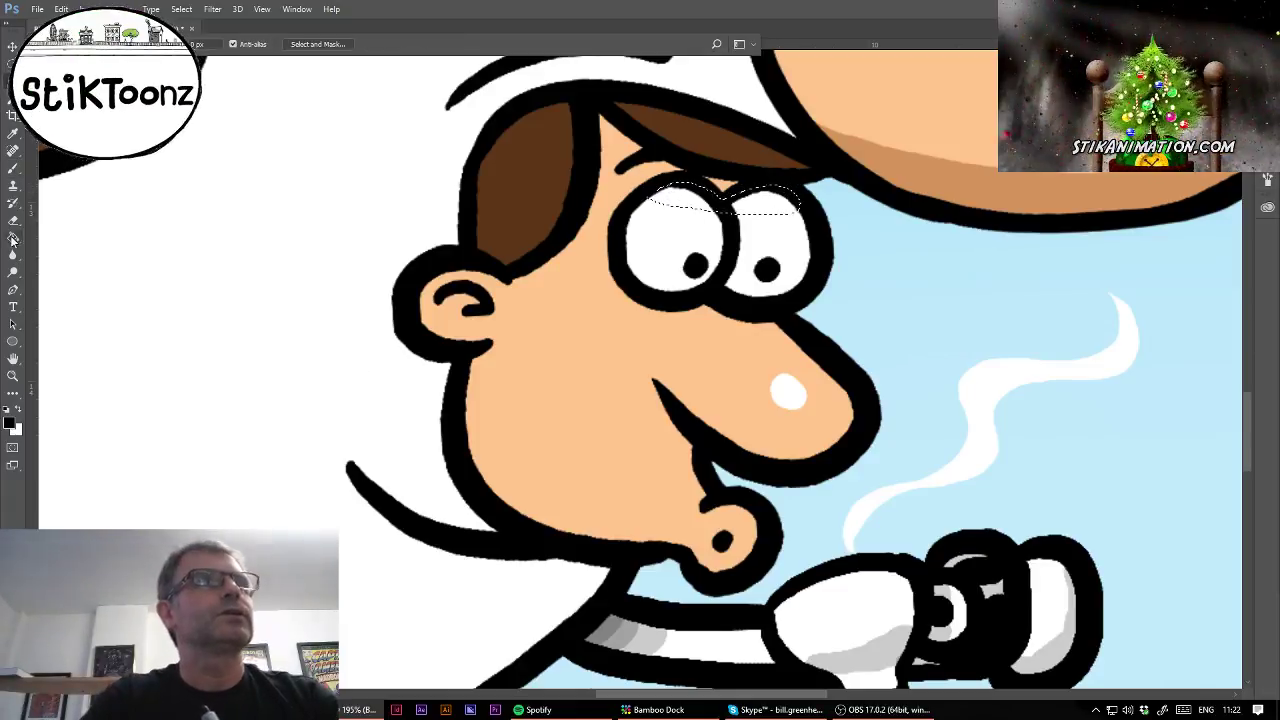
pyautogui.press('g')
pyautogui.click(728, 212)
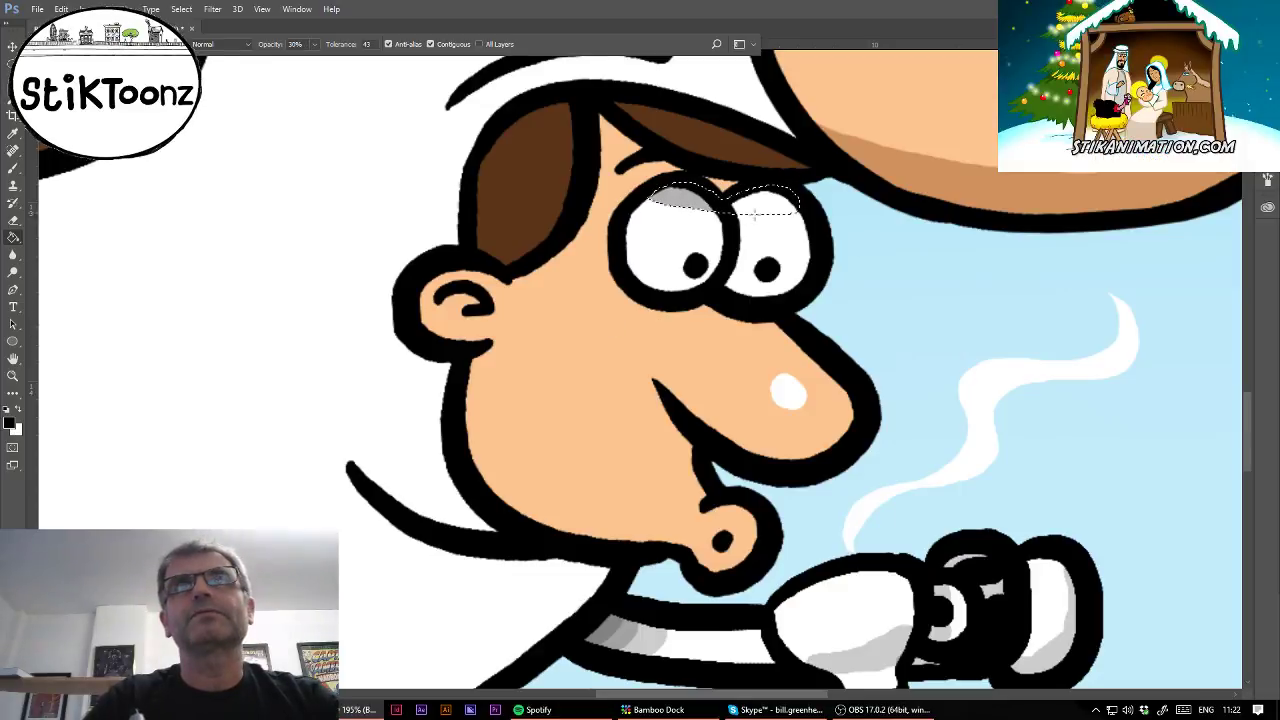
pyautogui.click(752, 212)
pyautogui.hotkey('ctrl', 'd')
# Lasso the upper part of the man's hair and forehead and shade it with black at 30% opacity.
pyautogui.press('l')
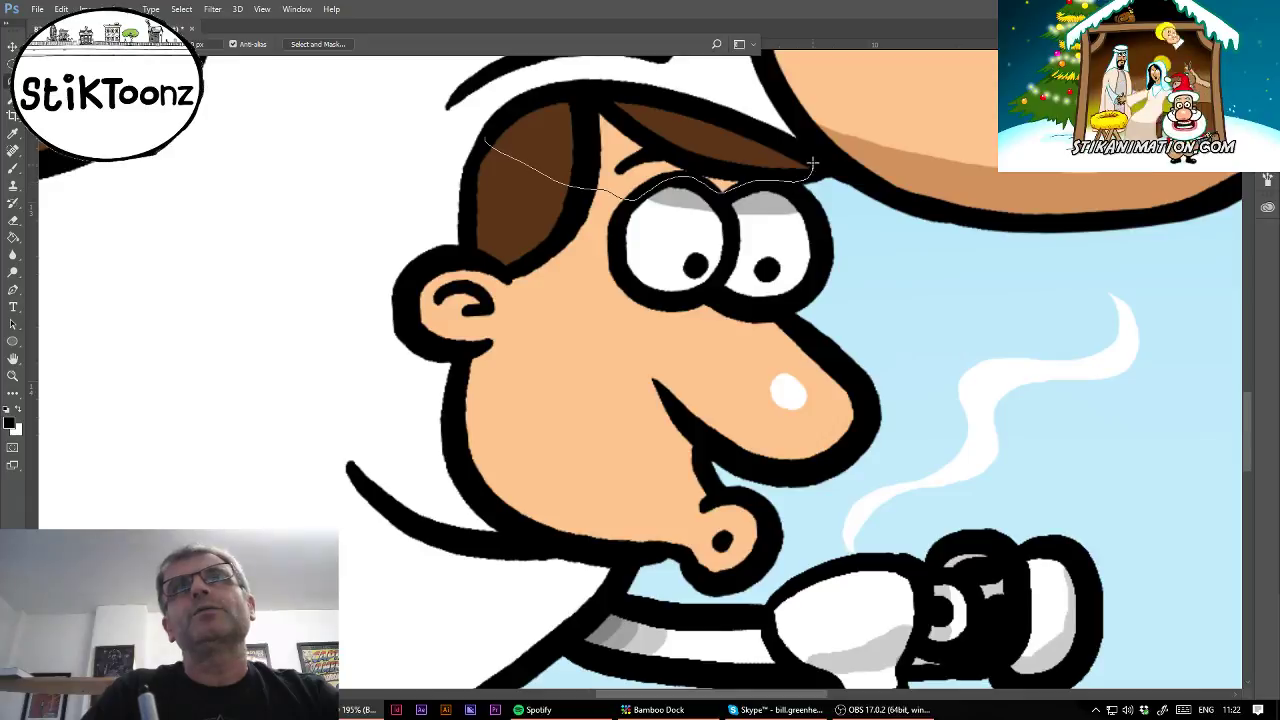
pyautogui.moveTo(810, 160); pyautogui.dragTo(660, 96)
pyautogui.moveTo(488, 128); pyautogui.dragTo(486, 138)
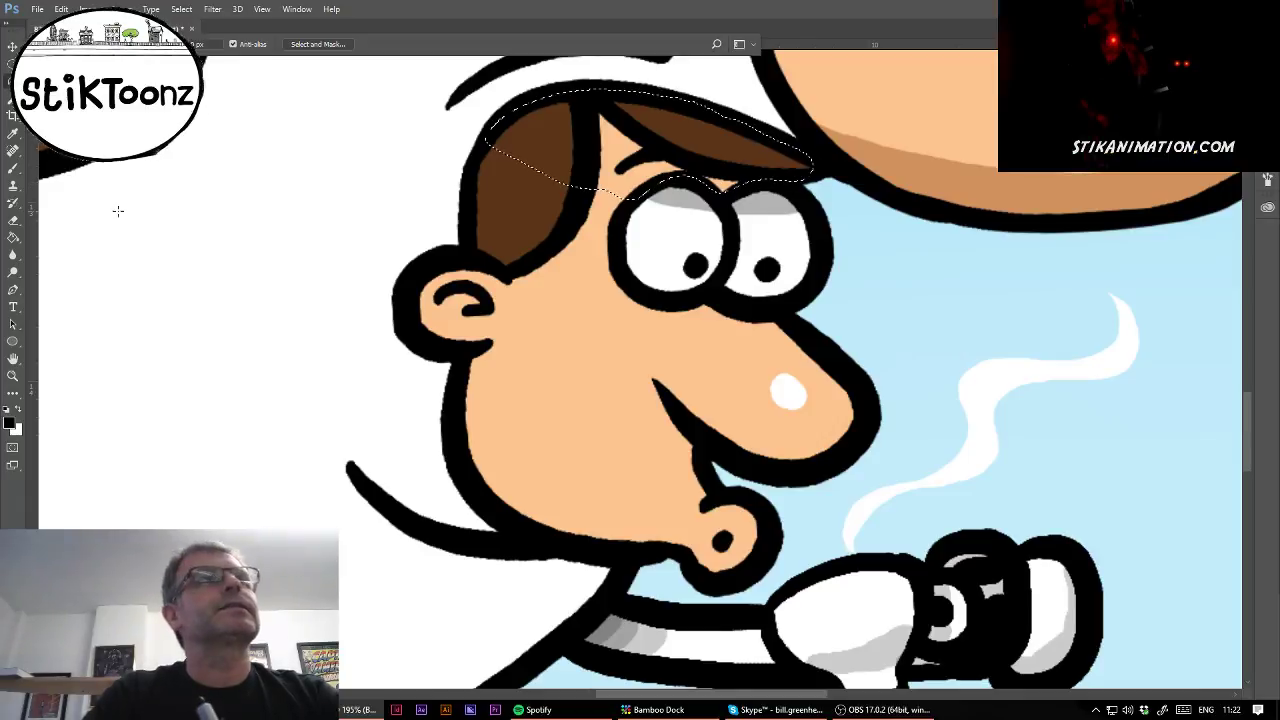
pyautogui.click(13, 238)
pyautogui.click(510, 157)
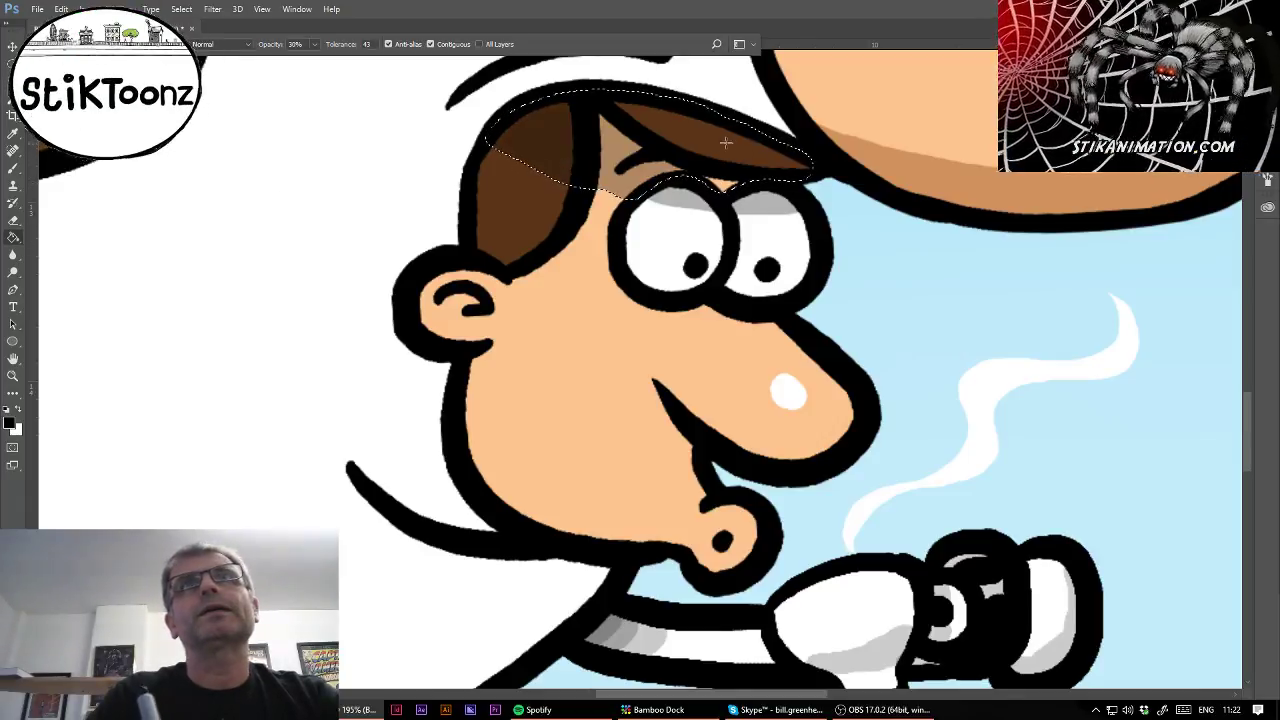
pyautogui.hotkey('ctrl', 'd')
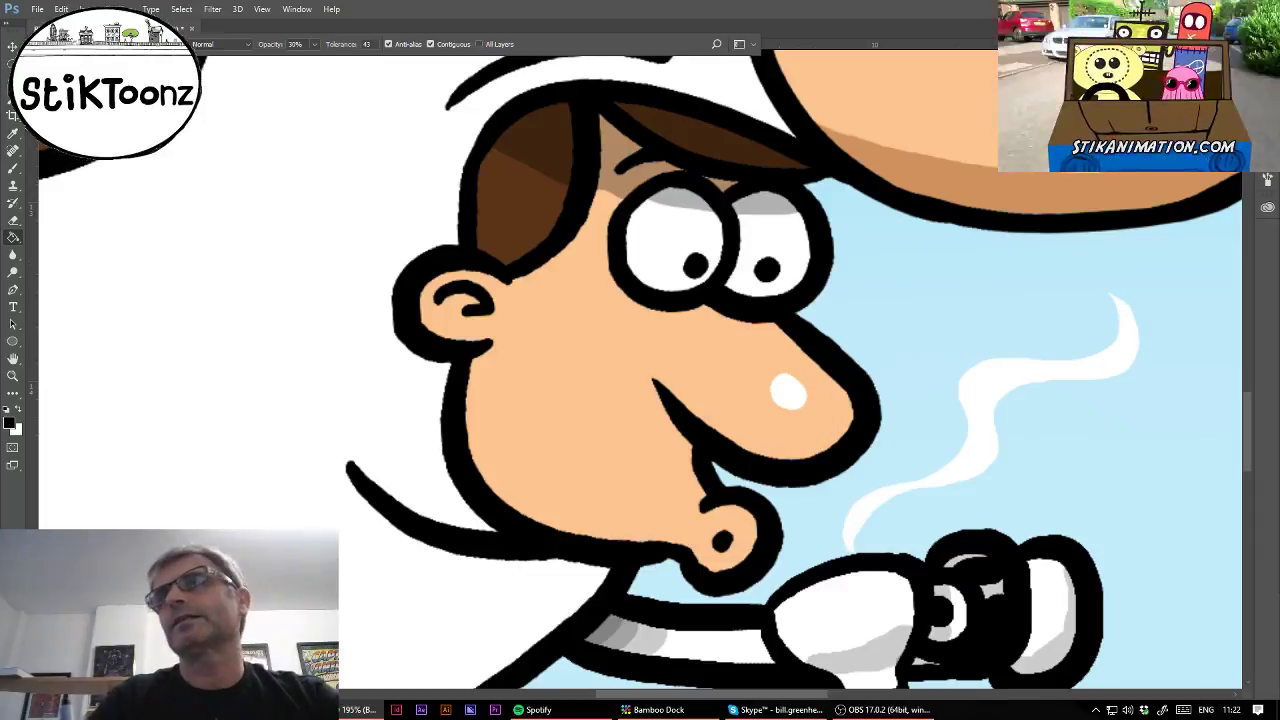
# Lasso the cow's lower belly, udder base and far hind leg and shade them with black at 30% opacity.
pyautogui.hotkey('ctrl', '0')
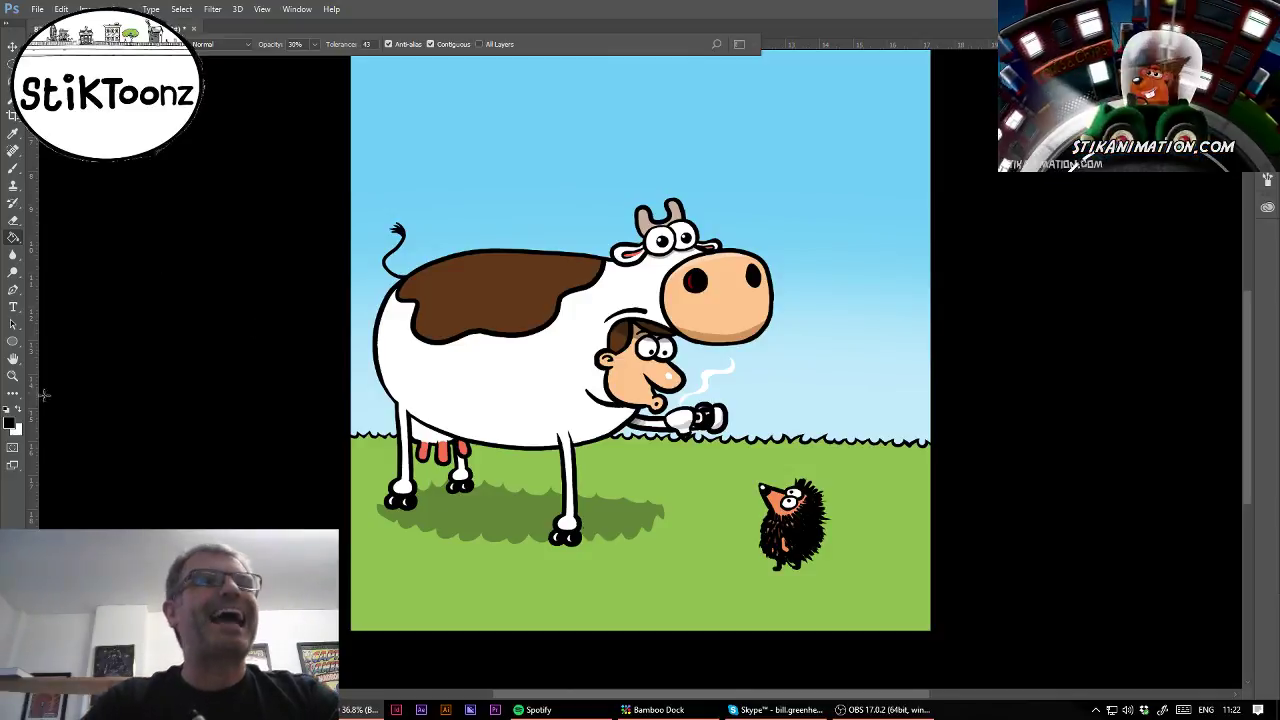
pyautogui.press('z')
pyautogui.moveTo(489, 482); pyautogui.dragTo(580, 489)
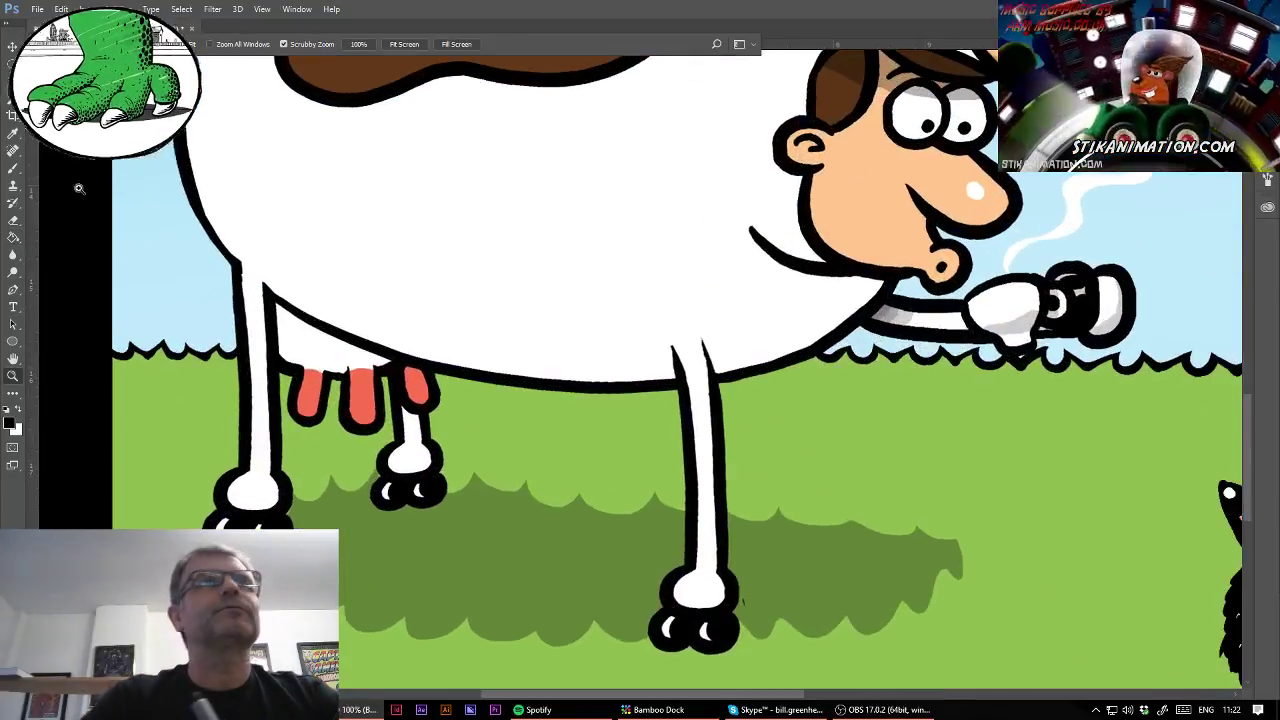
pyautogui.click(9, 99)
pyautogui.click(11, 81)
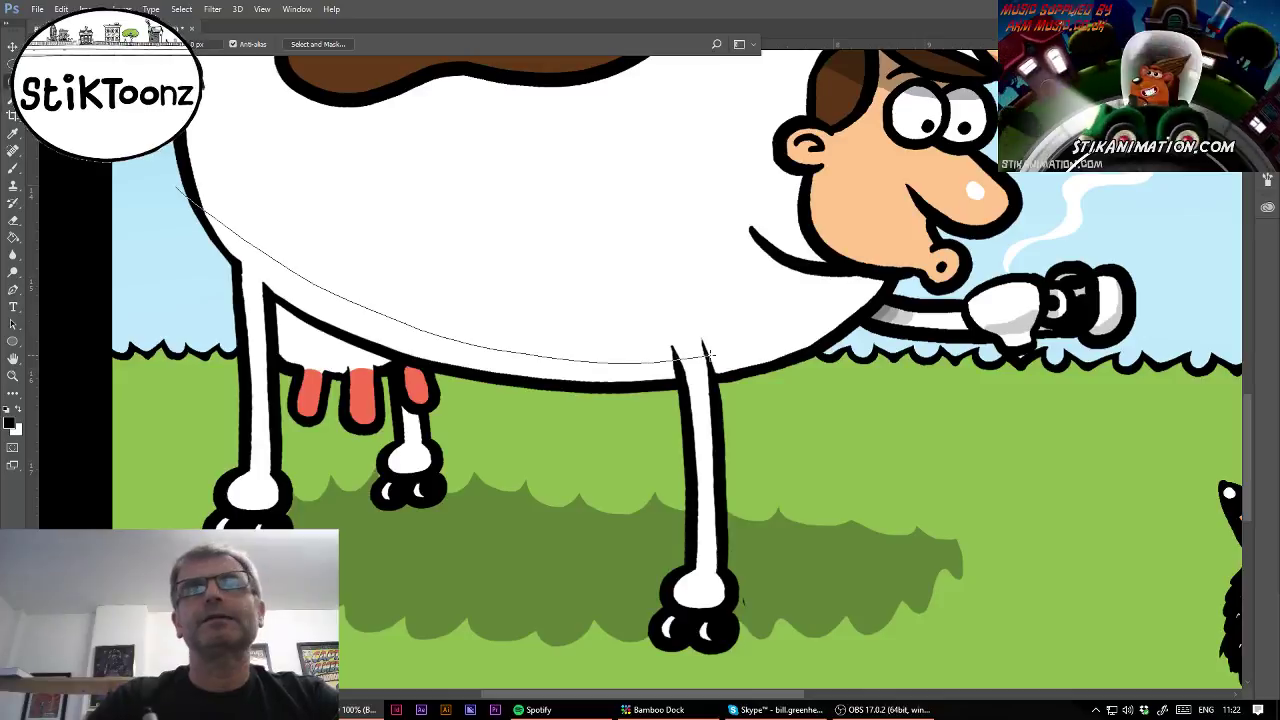
pyautogui.moveTo(363, 306)
pyautogui.mouseDown()
pyautogui.moveTo(641, 363)
pyautogui.moveTo(710, 354)
pyautogui.mouseUp()
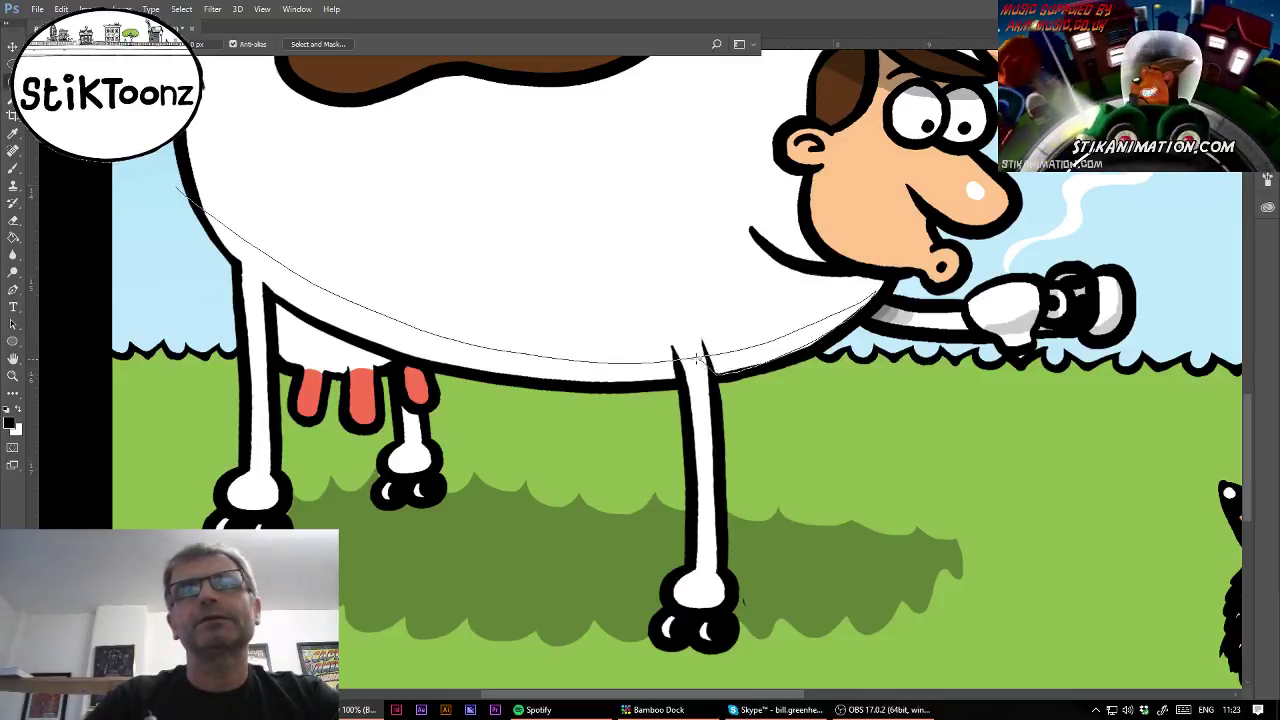
pyautogui.moveTo(418, 365); pyautogui.dragTo(395, 366)
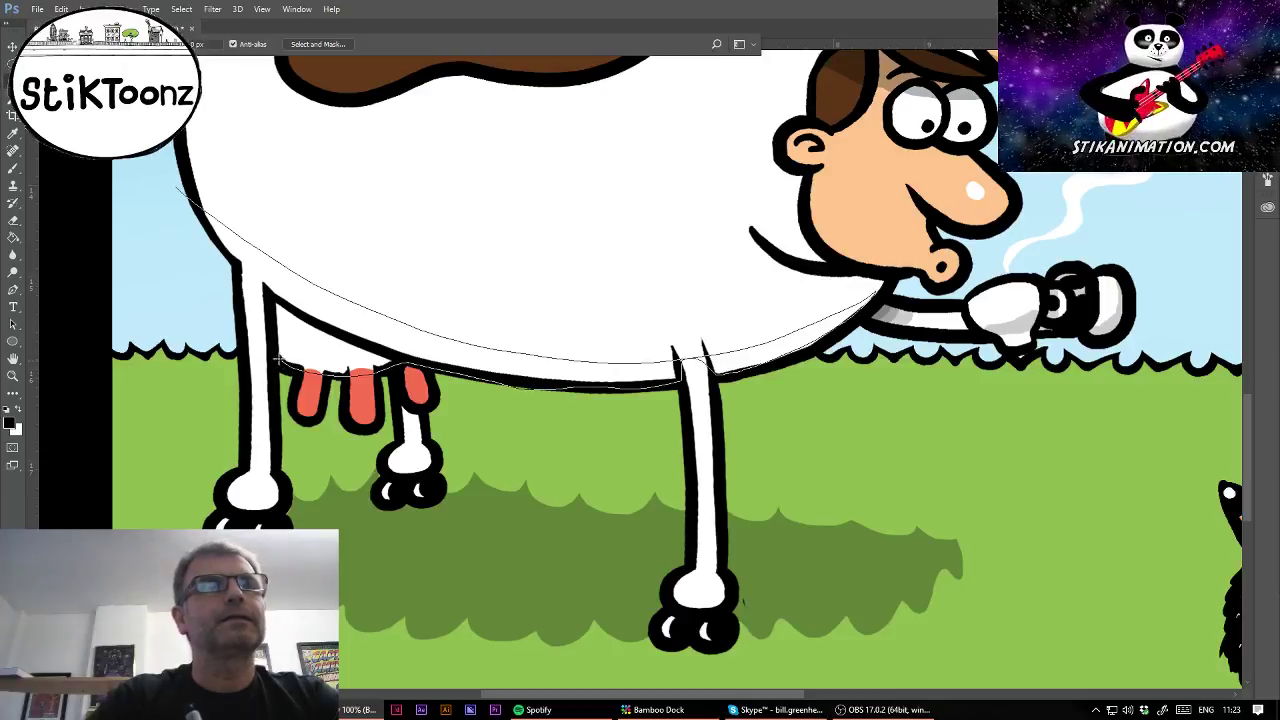
pyautogui.moveTo(172, 216); pyautogui.dragTo(174, 218)
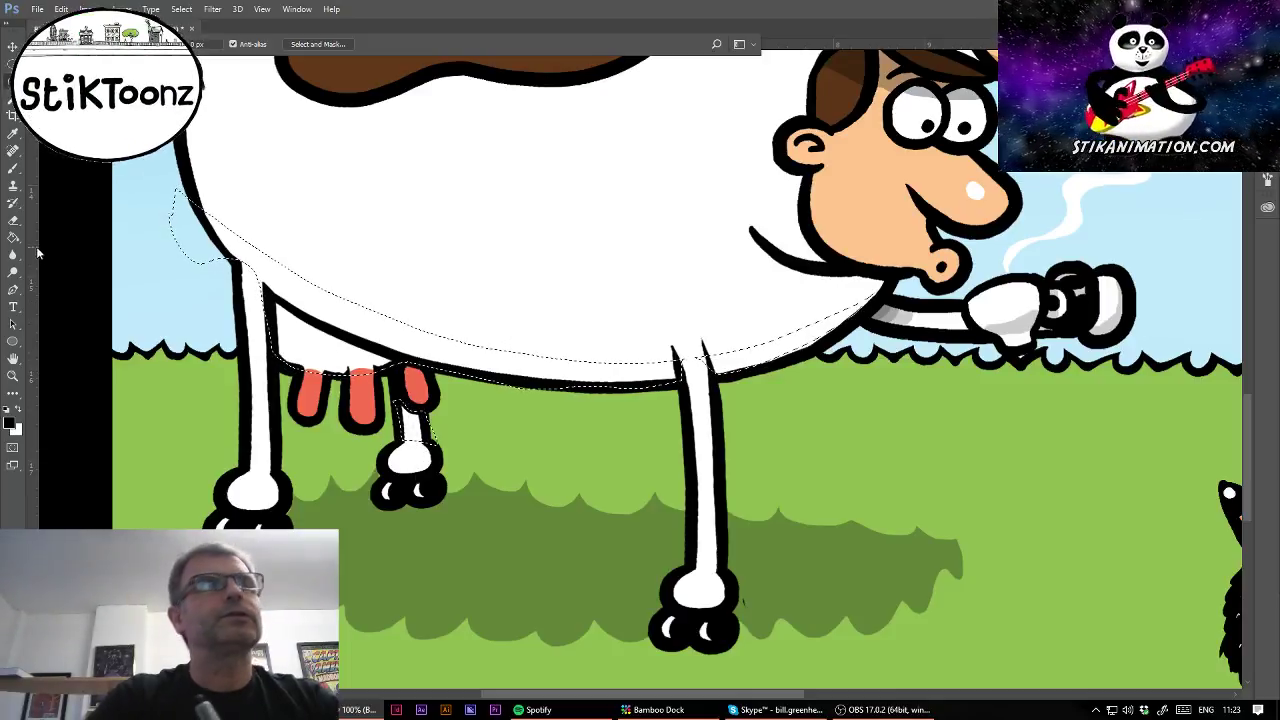
pyautogui.press('g')
pyautogui.click(330, 350)
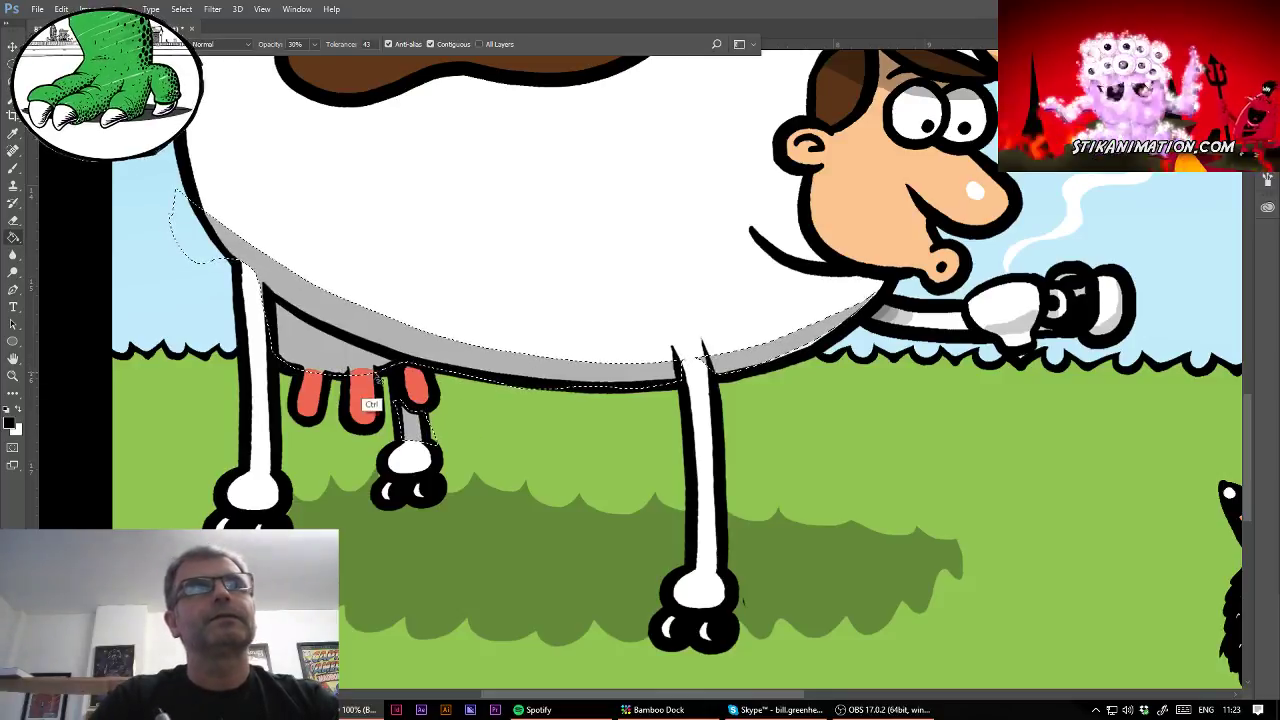
pyautogui.hotkey('ctrl', 'd')
# Choose the heavy display font at the start of the font list for the Type tool.
pyautogui.moveTo(740, 120); pyautogui.dragTo(530, 652)
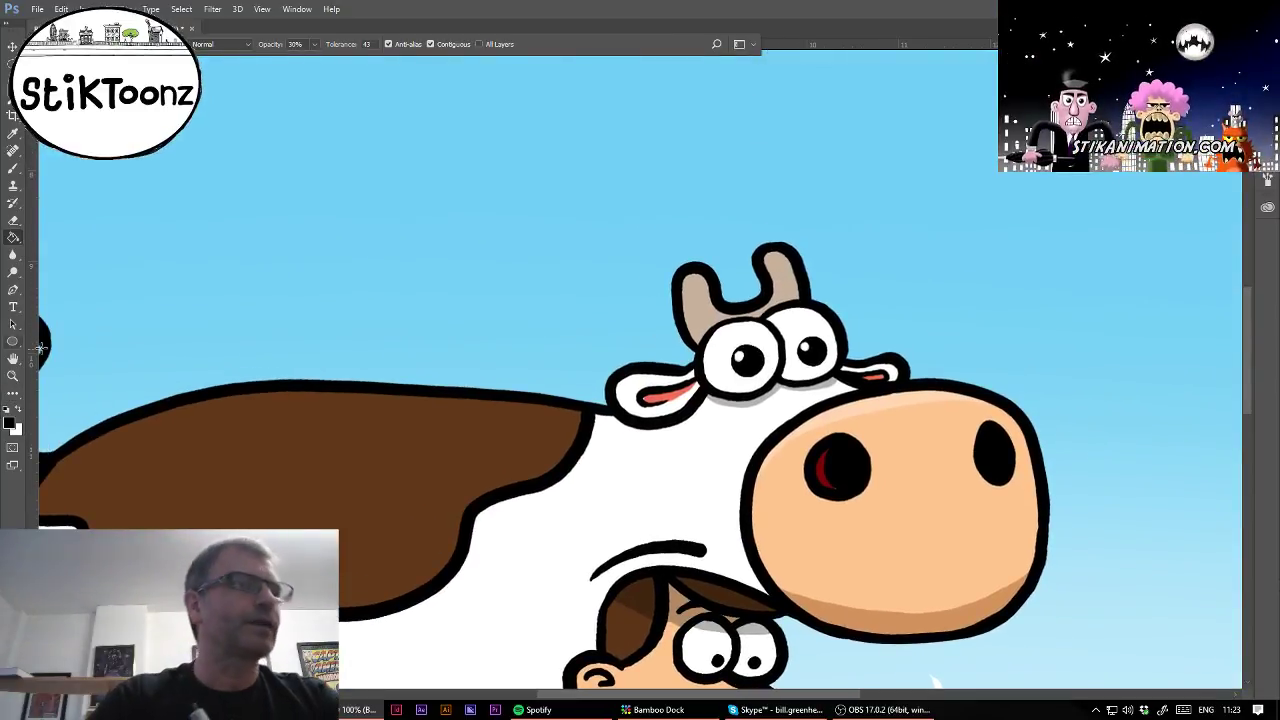
pyautogui.click(14, 309)
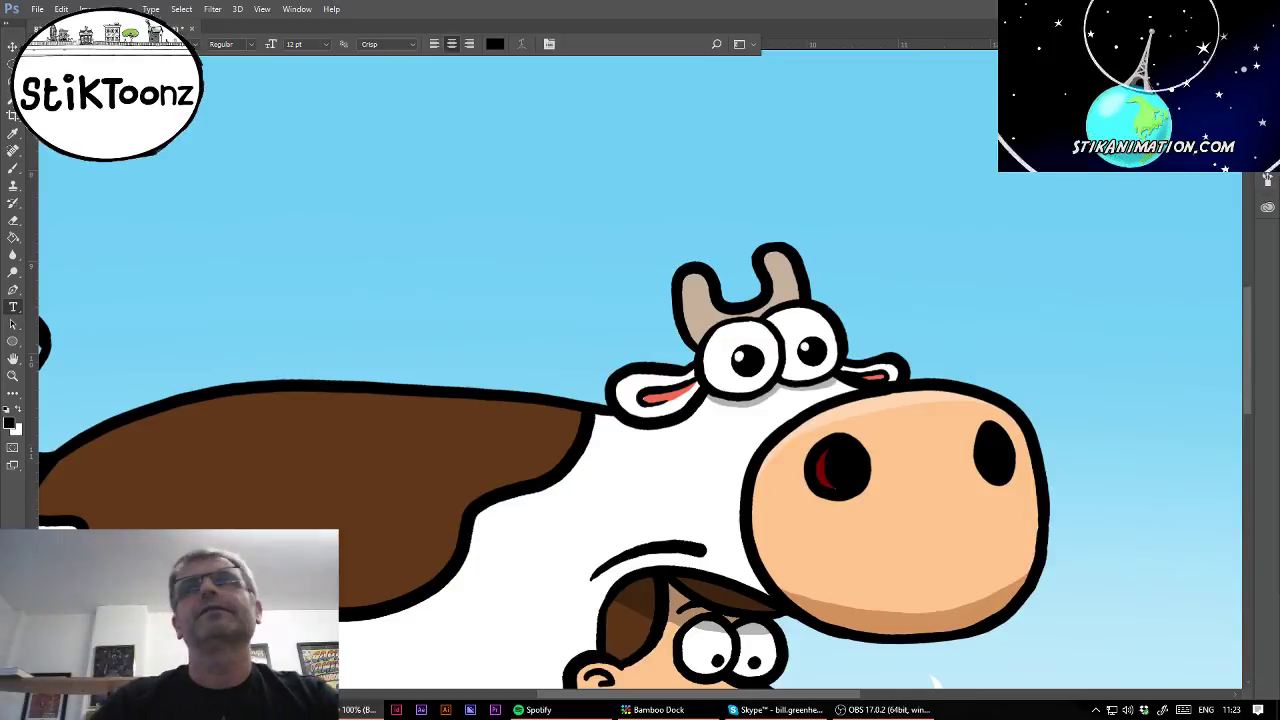
pyautogui.scroll(-5, 640, 368)
pyautogui.scroll(3, 640, 368)
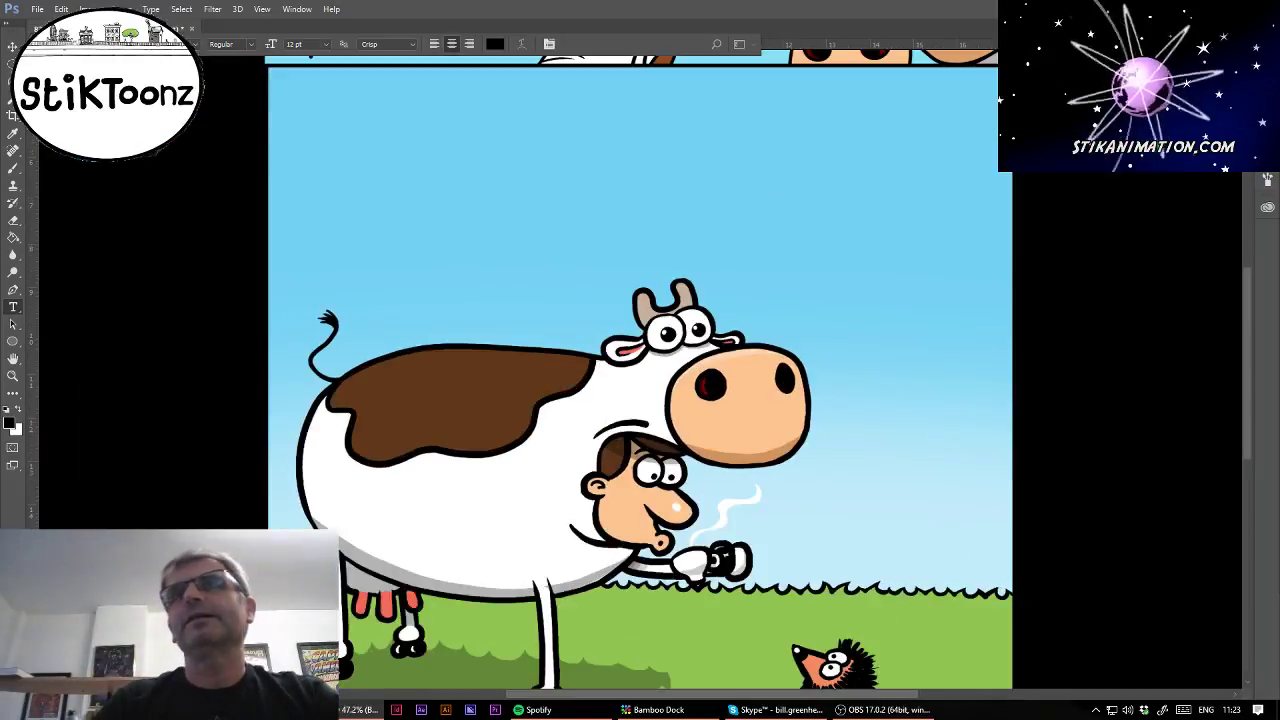
pyautogui.click(197, 46)
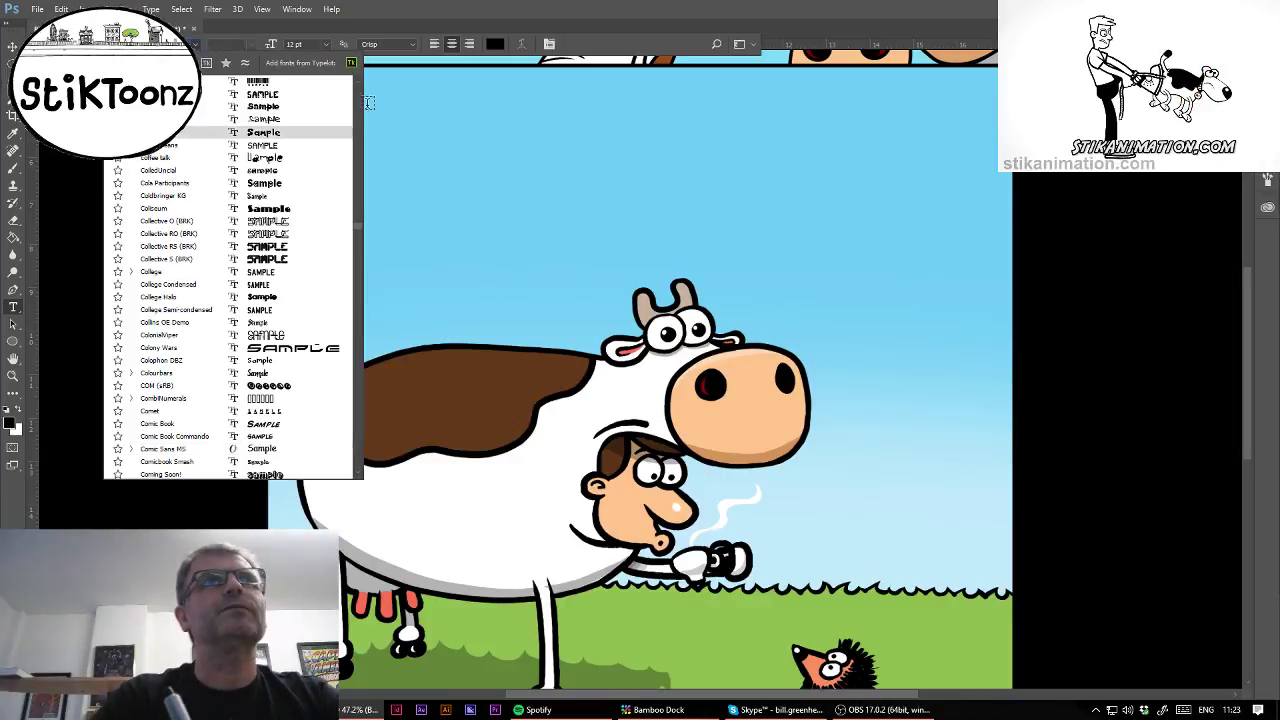
pyautogui.scroll(20, 330, 160)
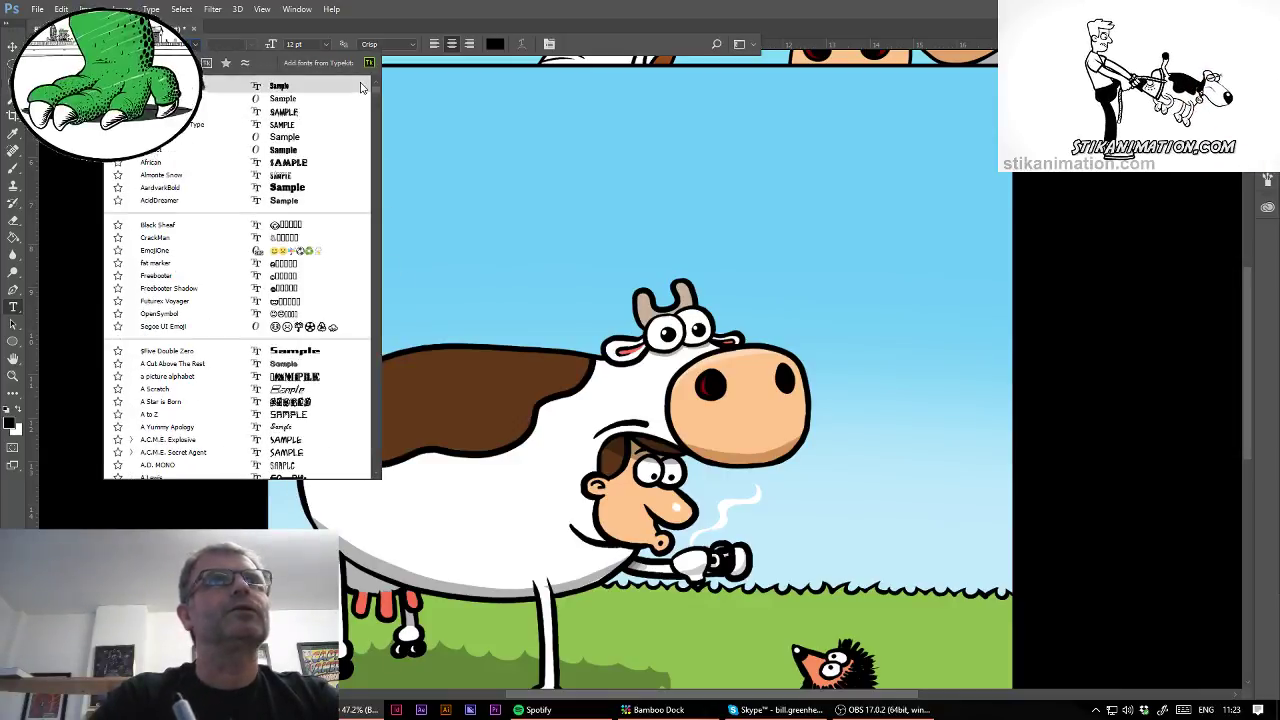
pyautogui.click(307, 87)
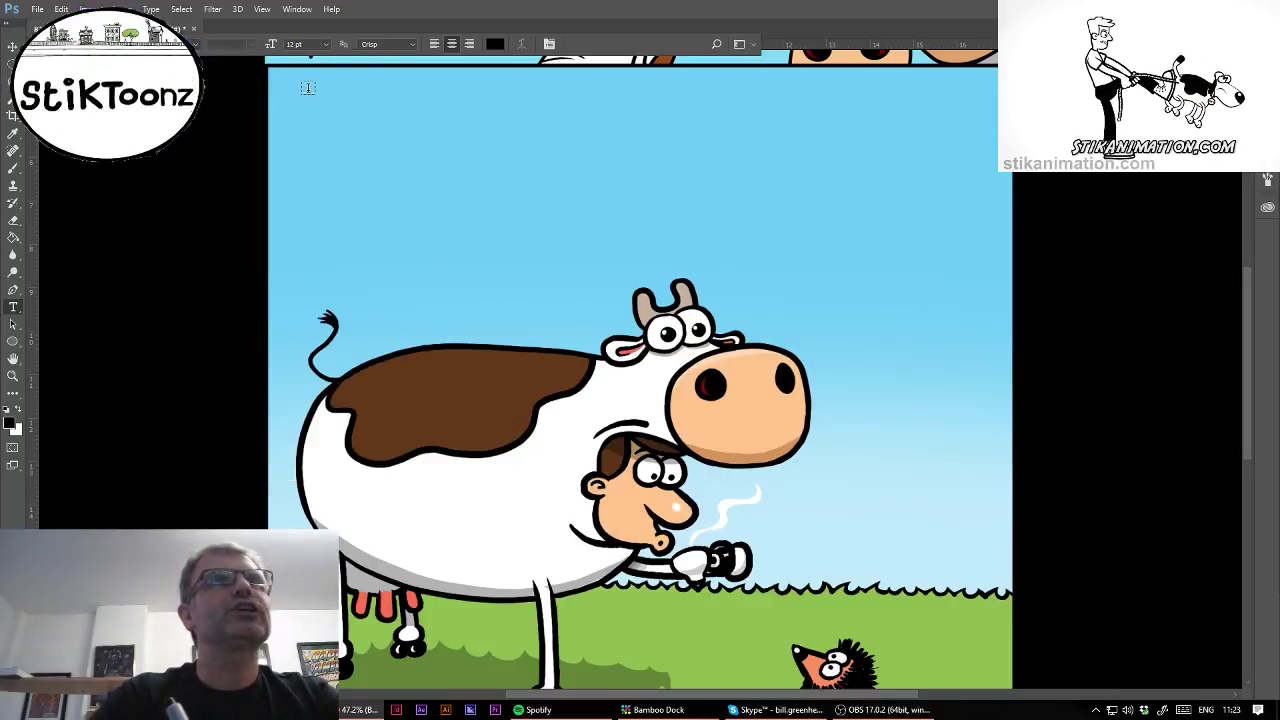
# Add a two-line 24 pt caption in the sky: "Thanks" with the friend's first name and a comma, and "I was gasping!" below.
pyautogui.click(437, 170)
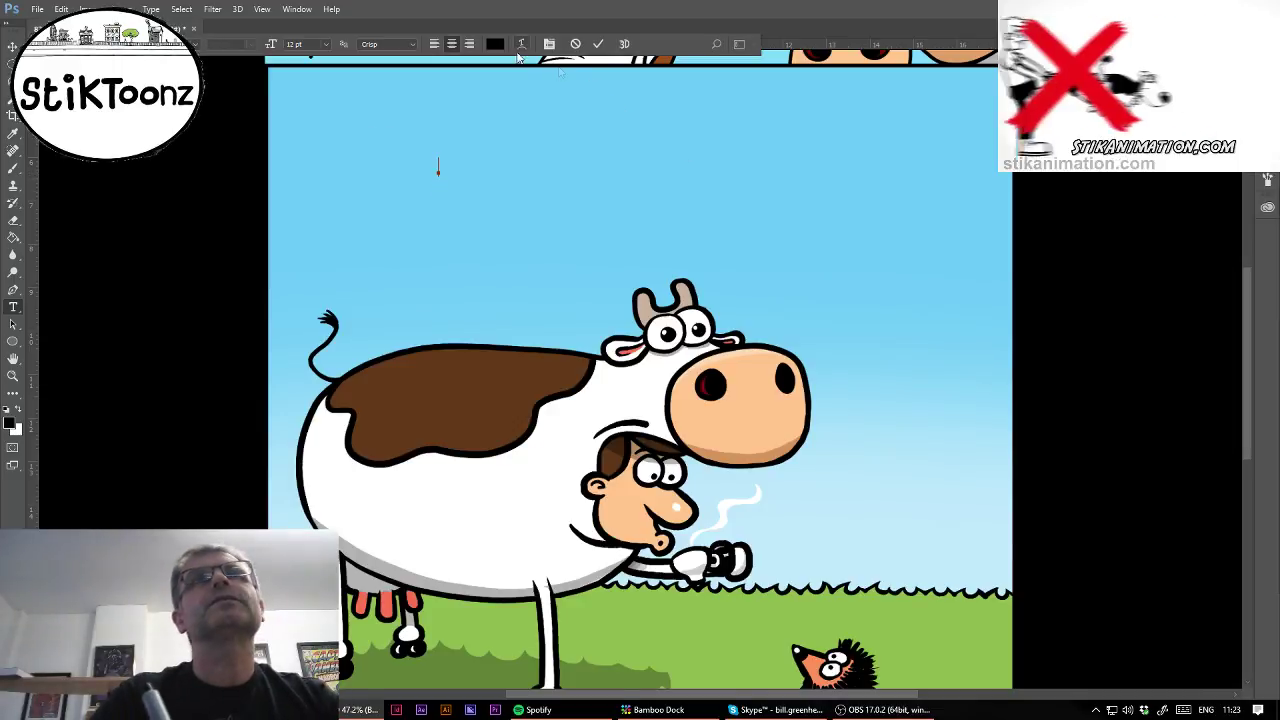
pyautogui.click(325, 44)
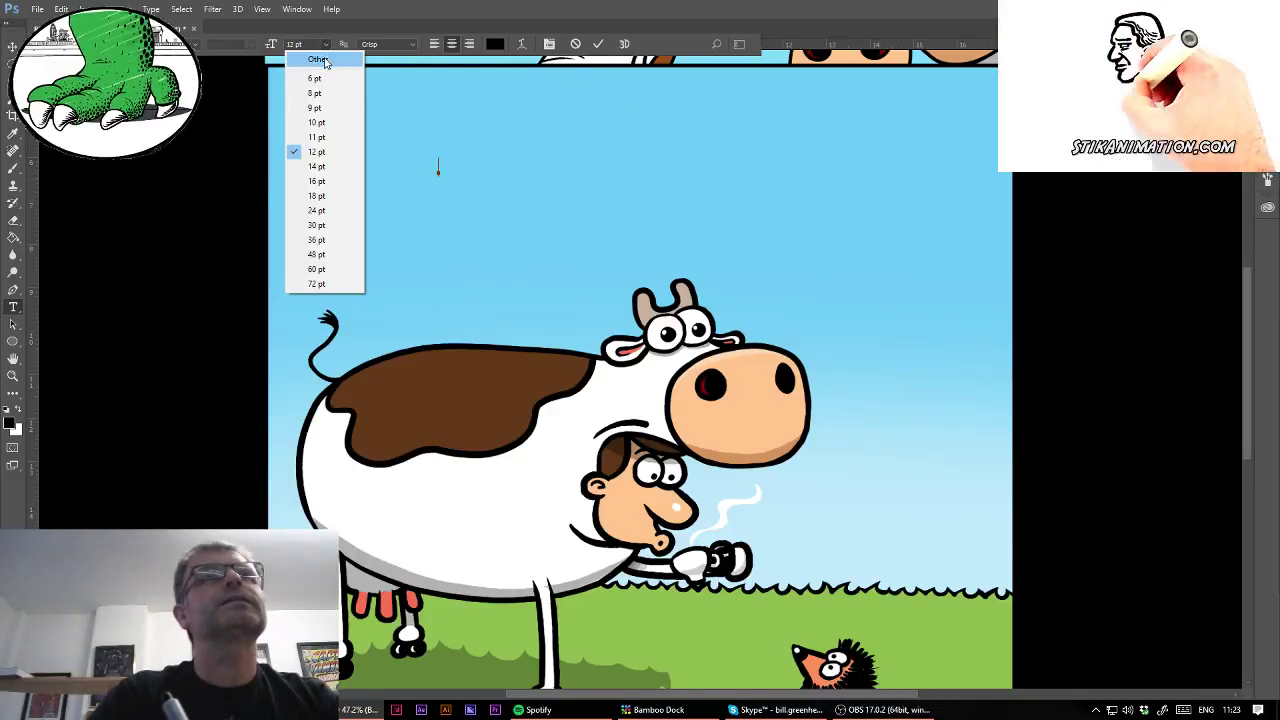
pyautogui.click(337, 211)
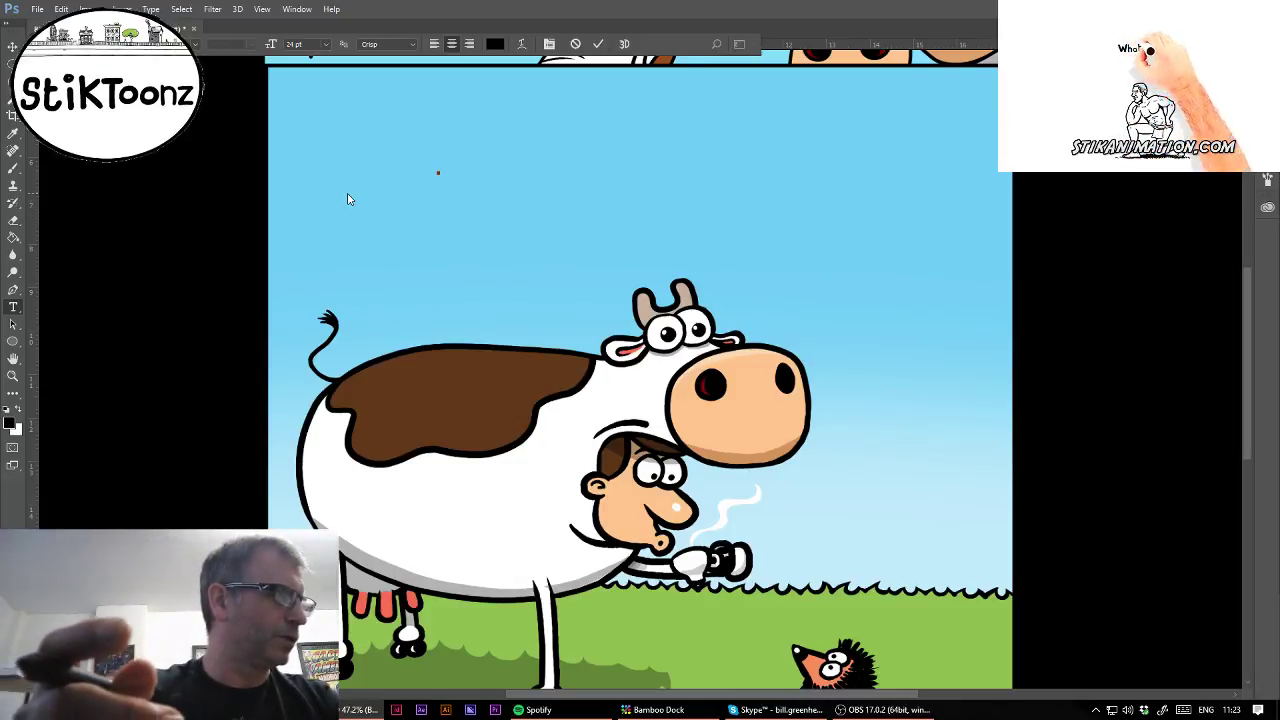
pyautogui.write('Than')
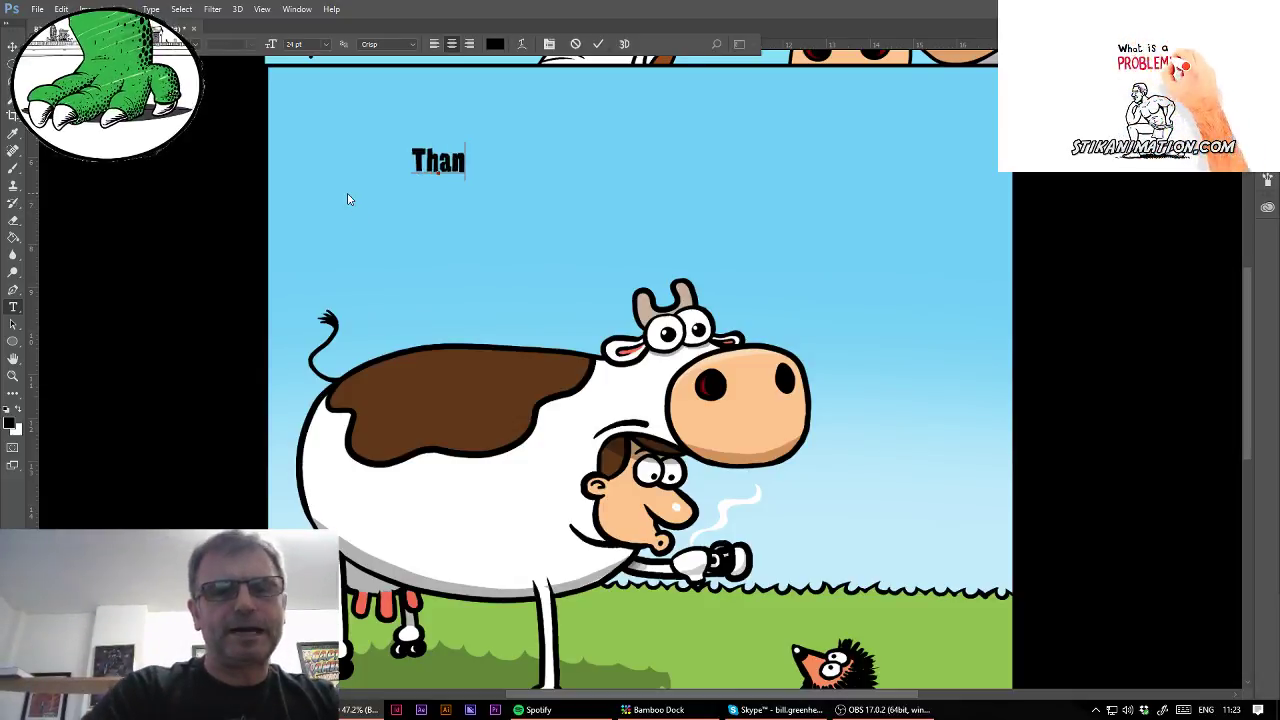
pyautogui.write('ks T')
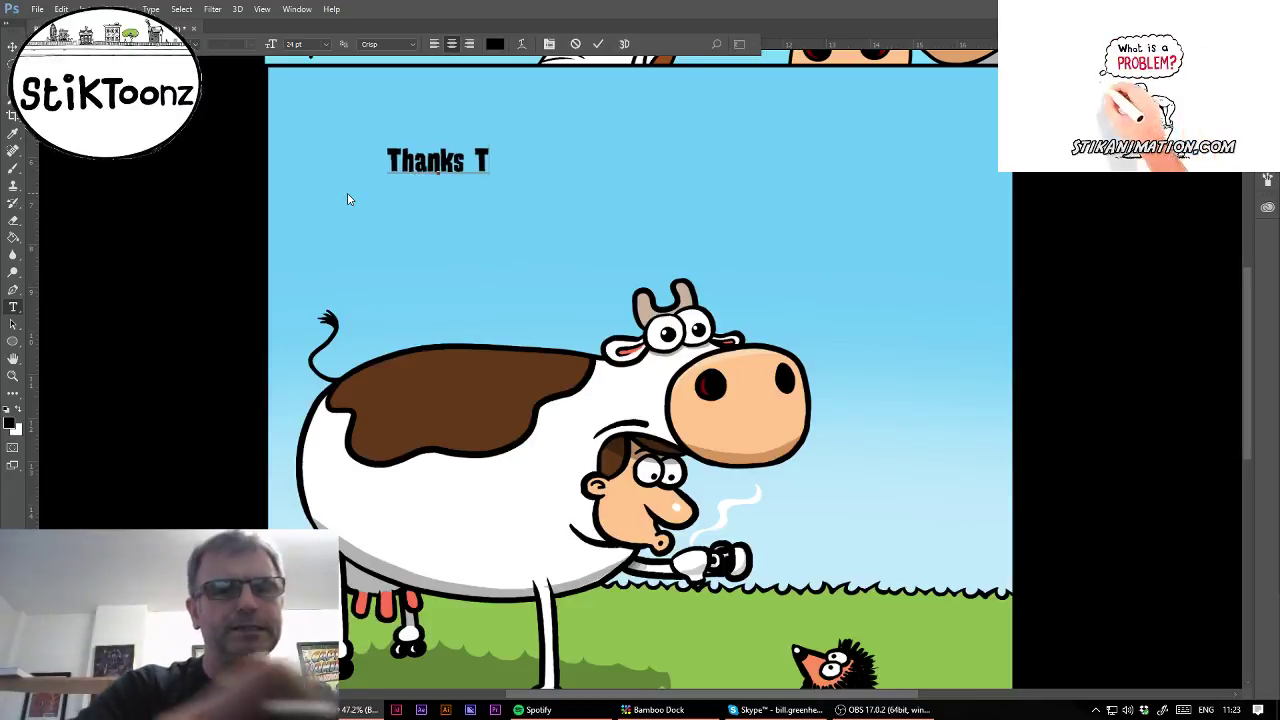
pyautogui.write('ony')
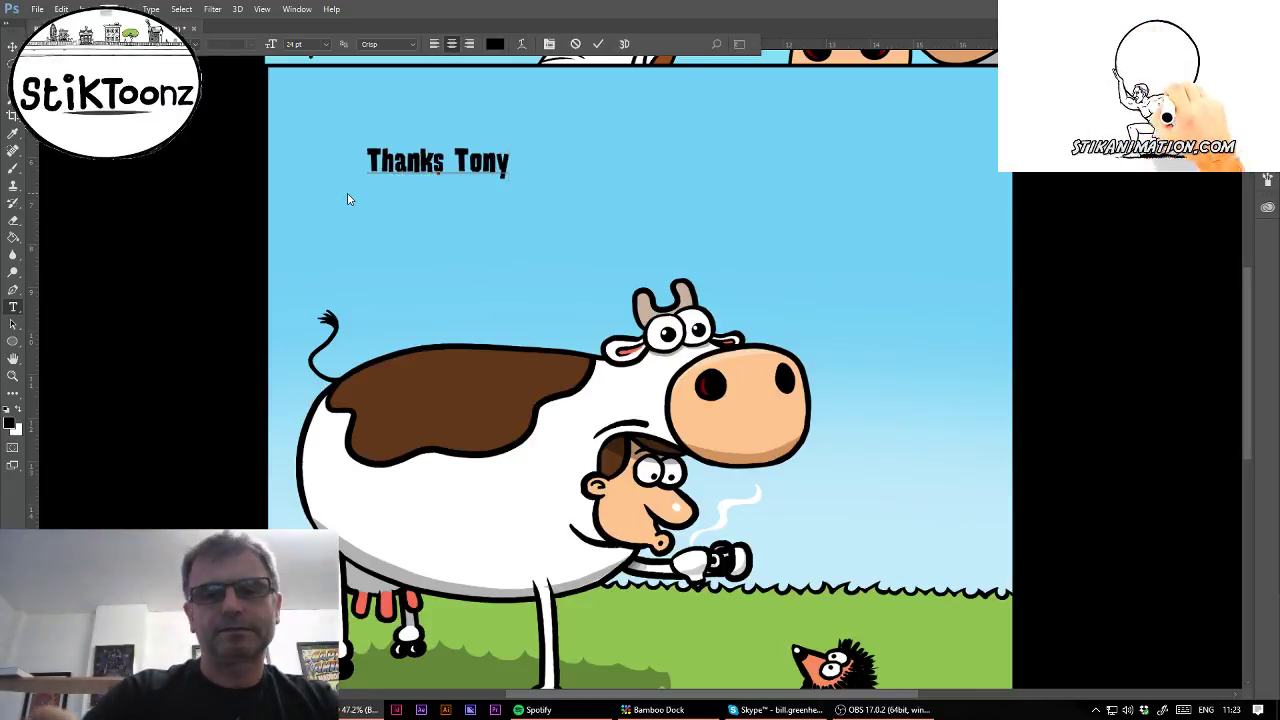
pyautogui.write('.')
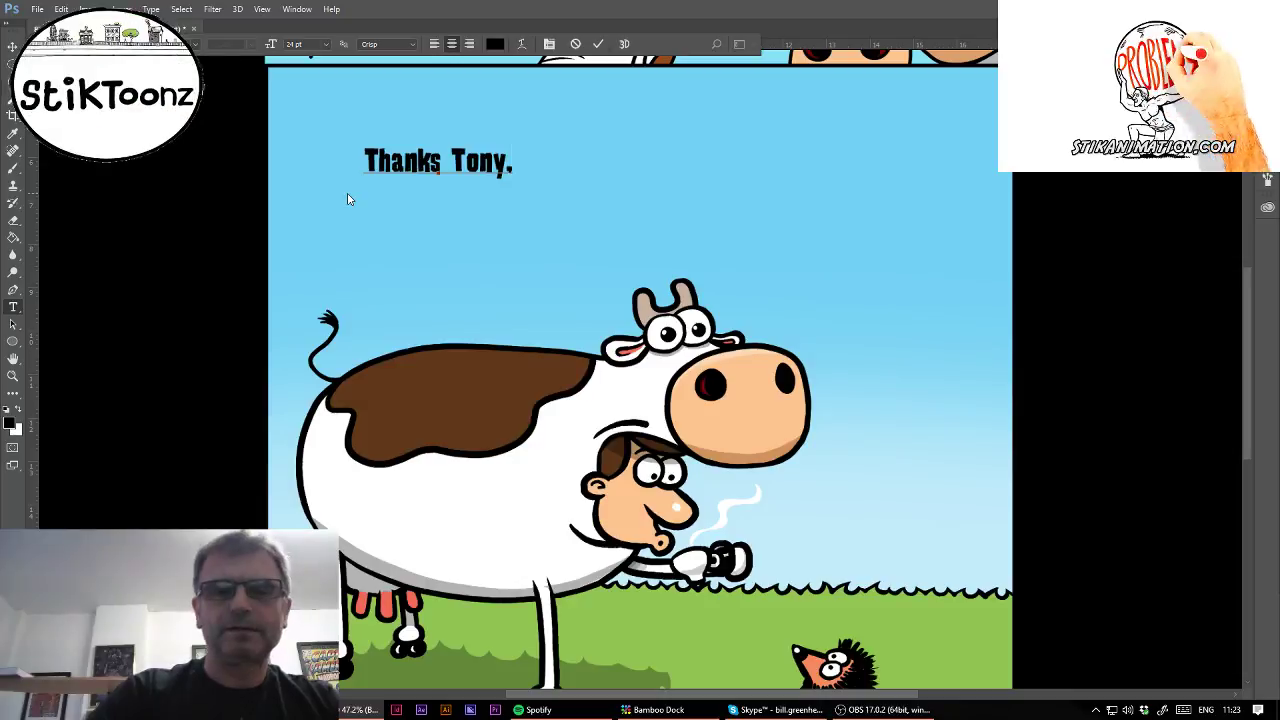
pyautogui.write('I was')
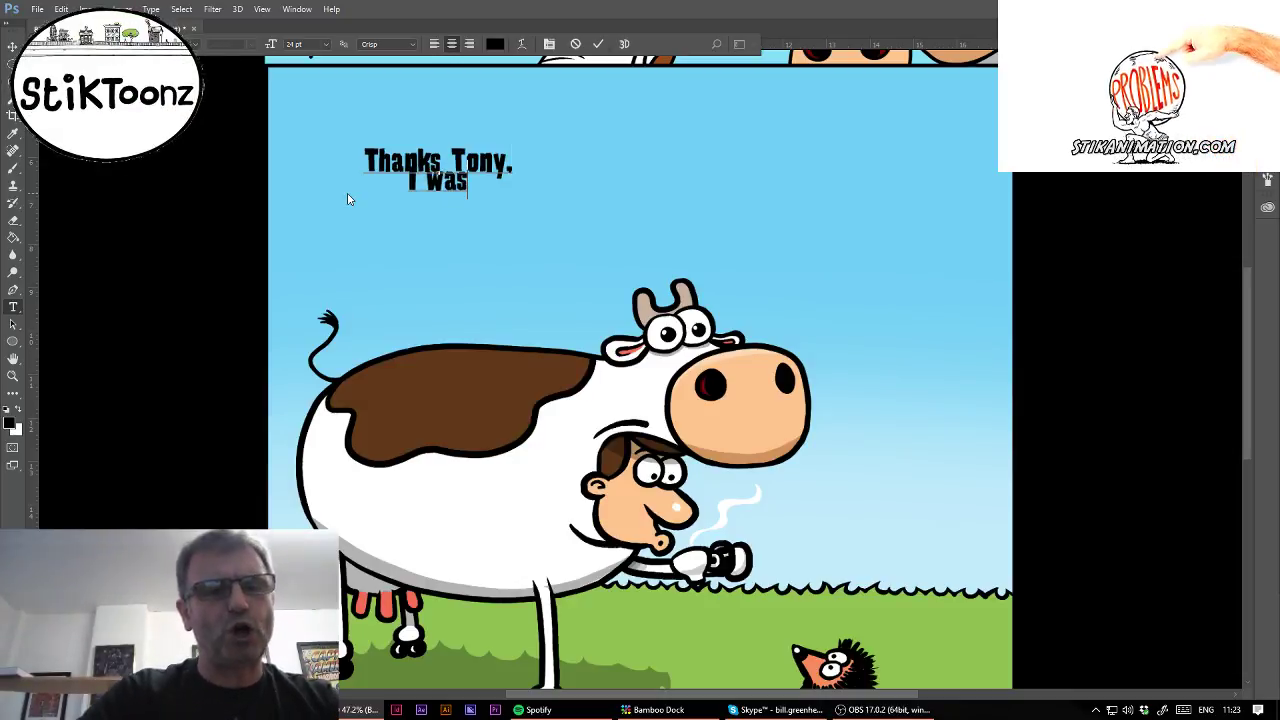
pyautogui.write(" gasp'")
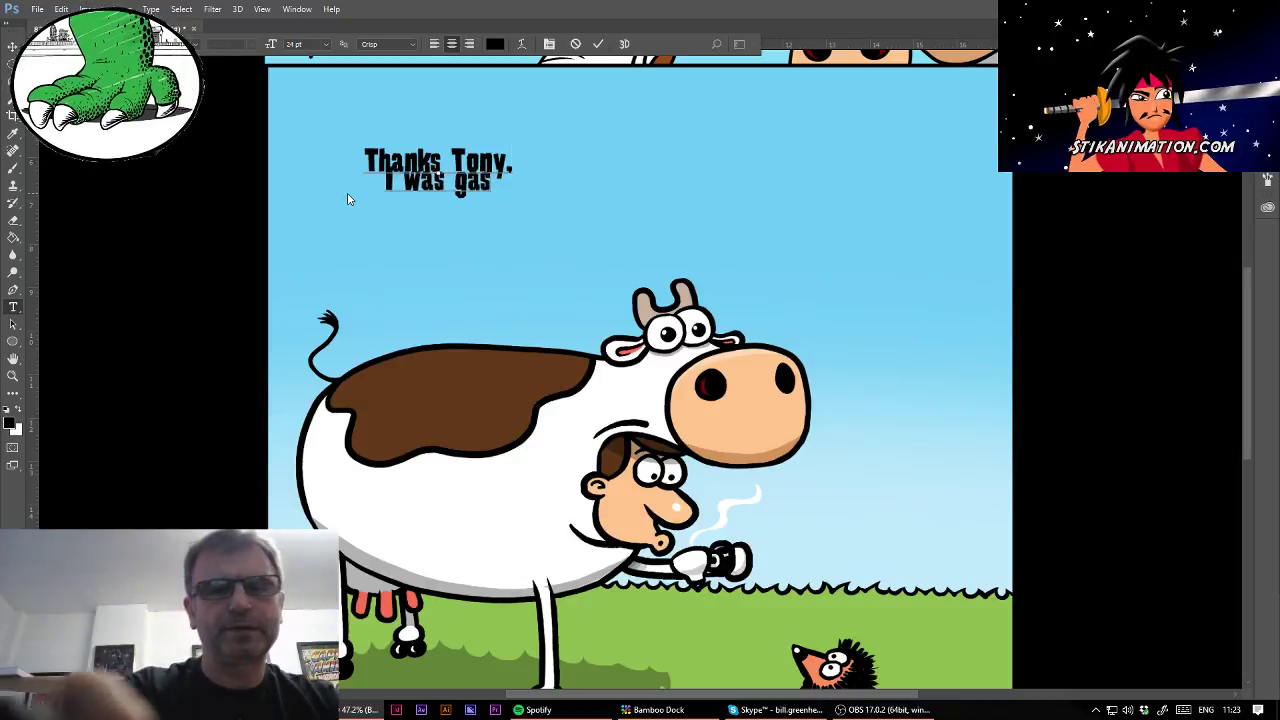
pyautogui.write('ng')
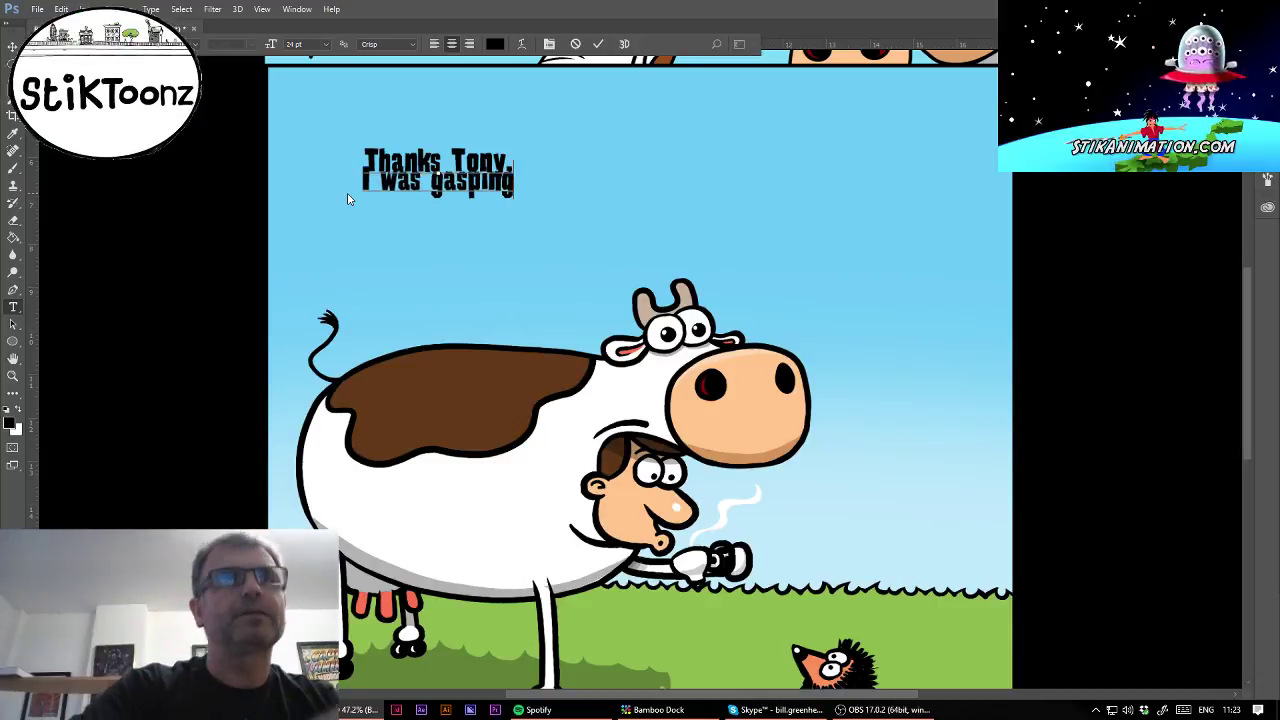
pyautogui.write('!')
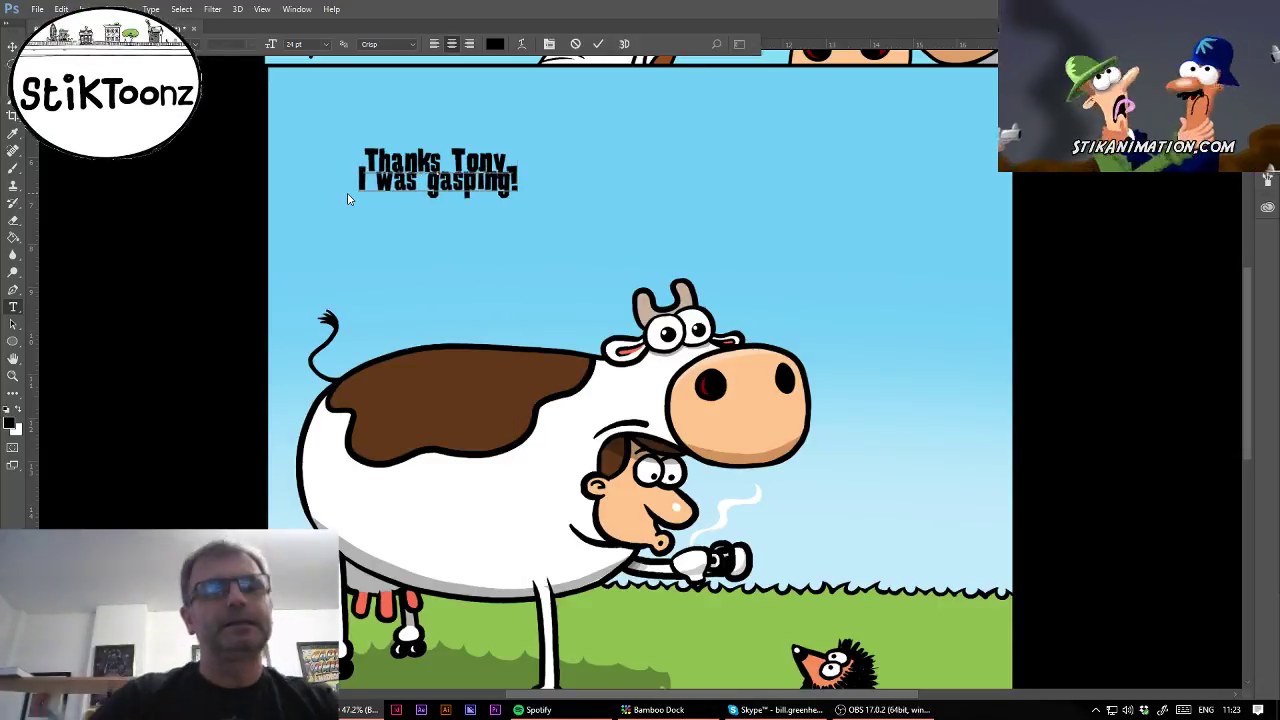
# Widen the line spacing of the whole caption moderately so its two lines stand clear of each other.
pyautogui.hotkey('ctrl', 'a')
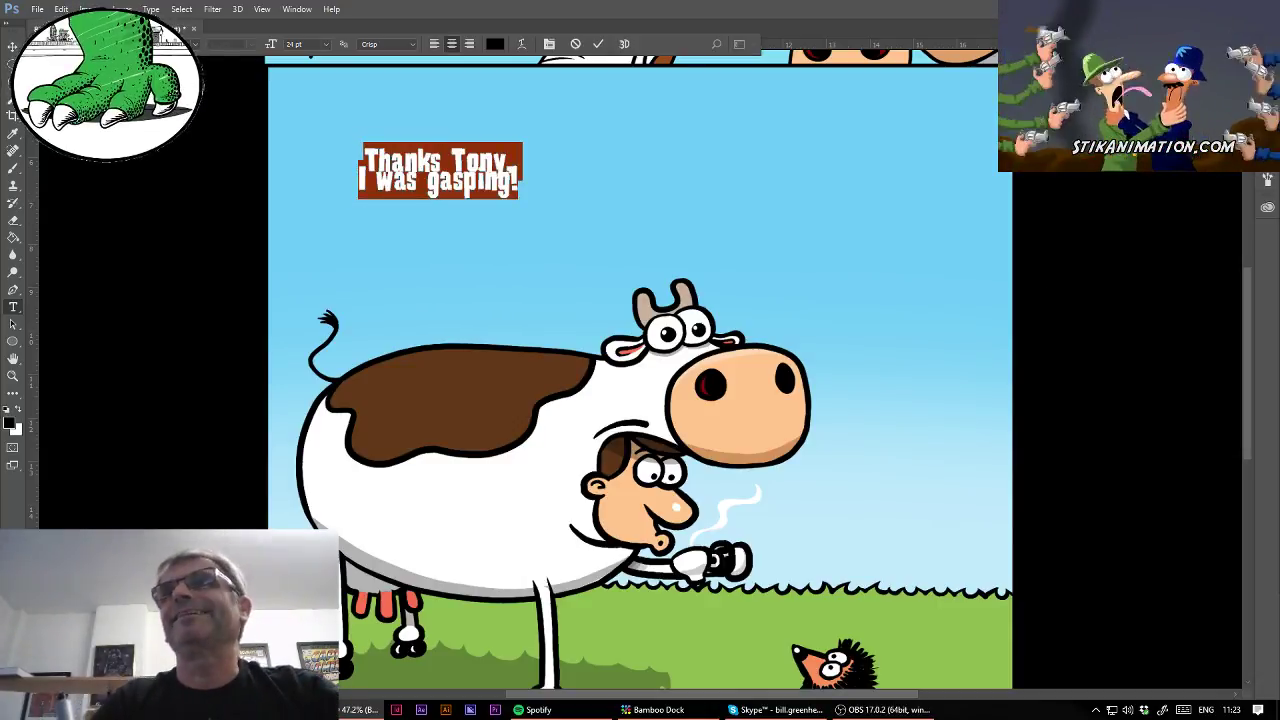
pyautogui.click(1267, 178)
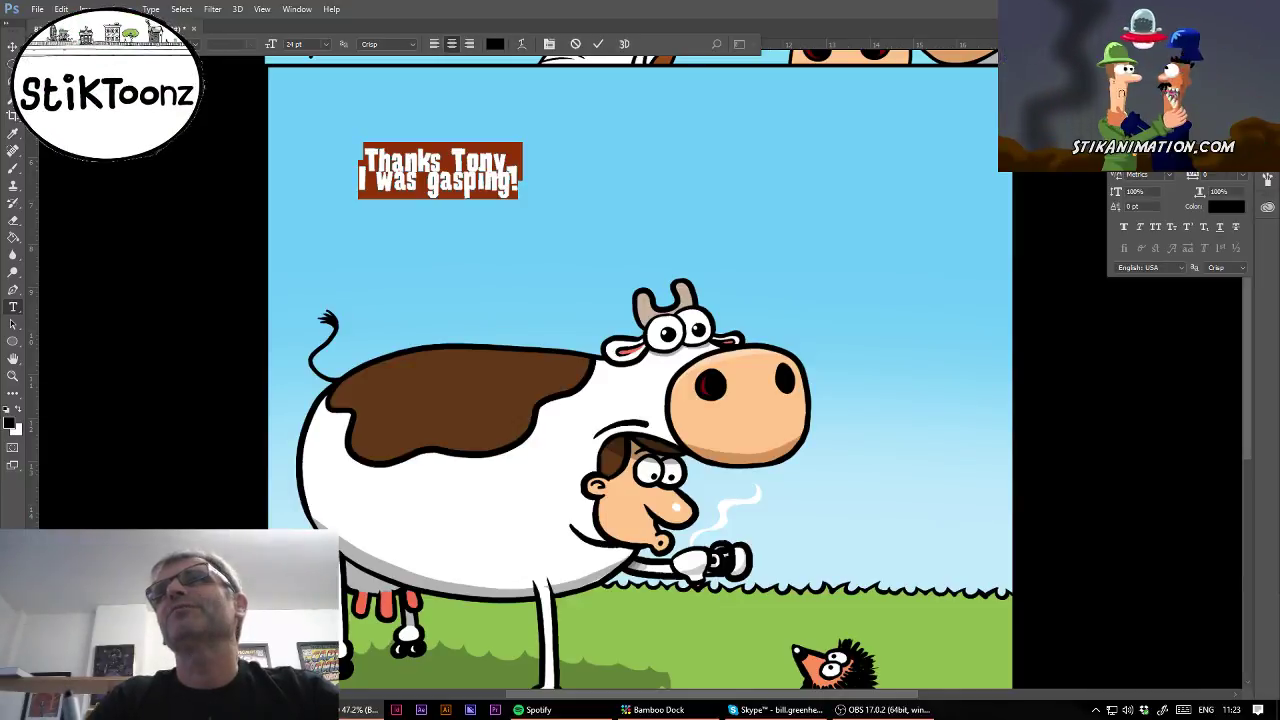
pyautogui.click(1240, 158)
pyautogui.click(1225, 328)
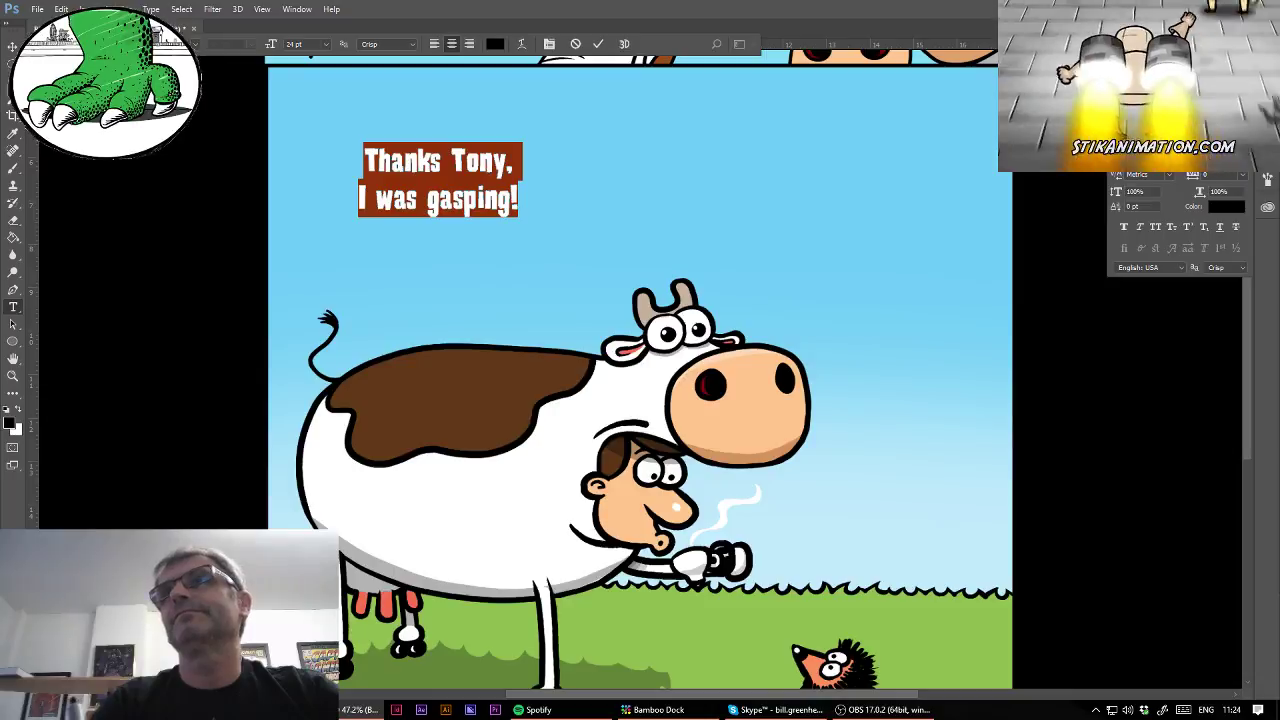
pyautogui.click(1240, 159)
pyautogui.click(1225, 268)
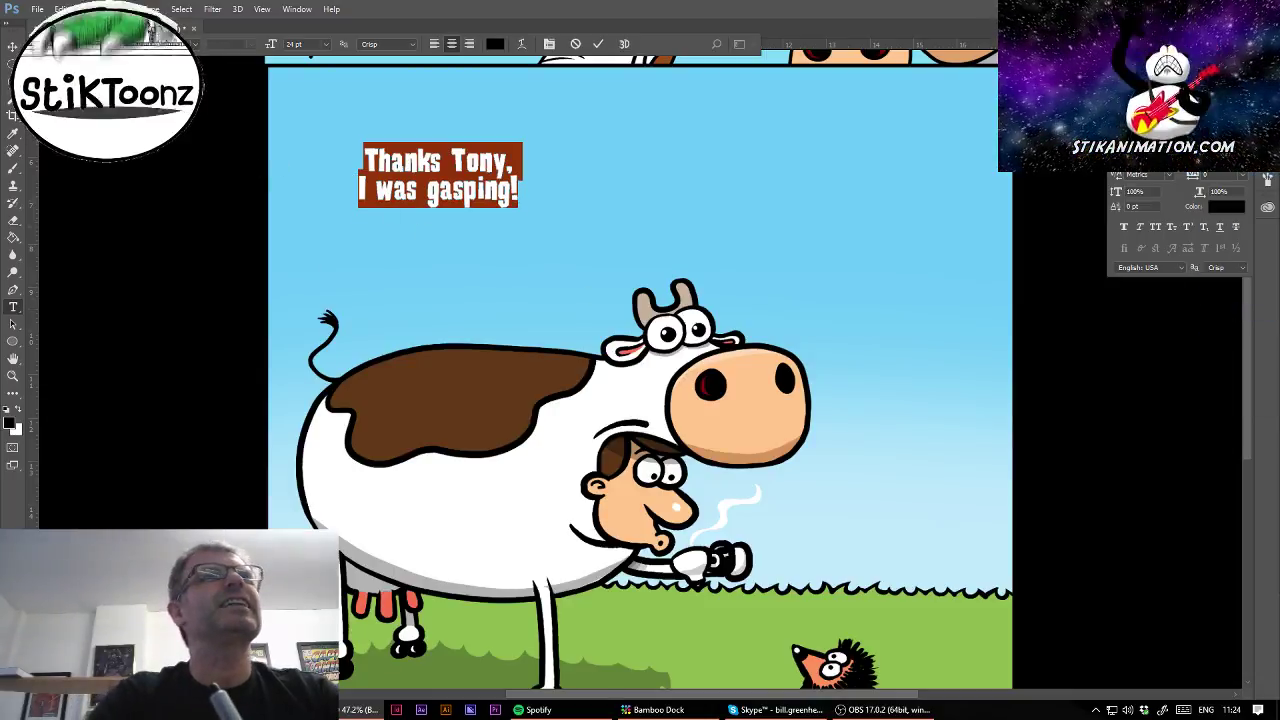
# Enlarge the caption to about 43 pt and place it in the sky above the cow's head.
pyautogui.click(61, 9)
pyautogui.click(89, 282)
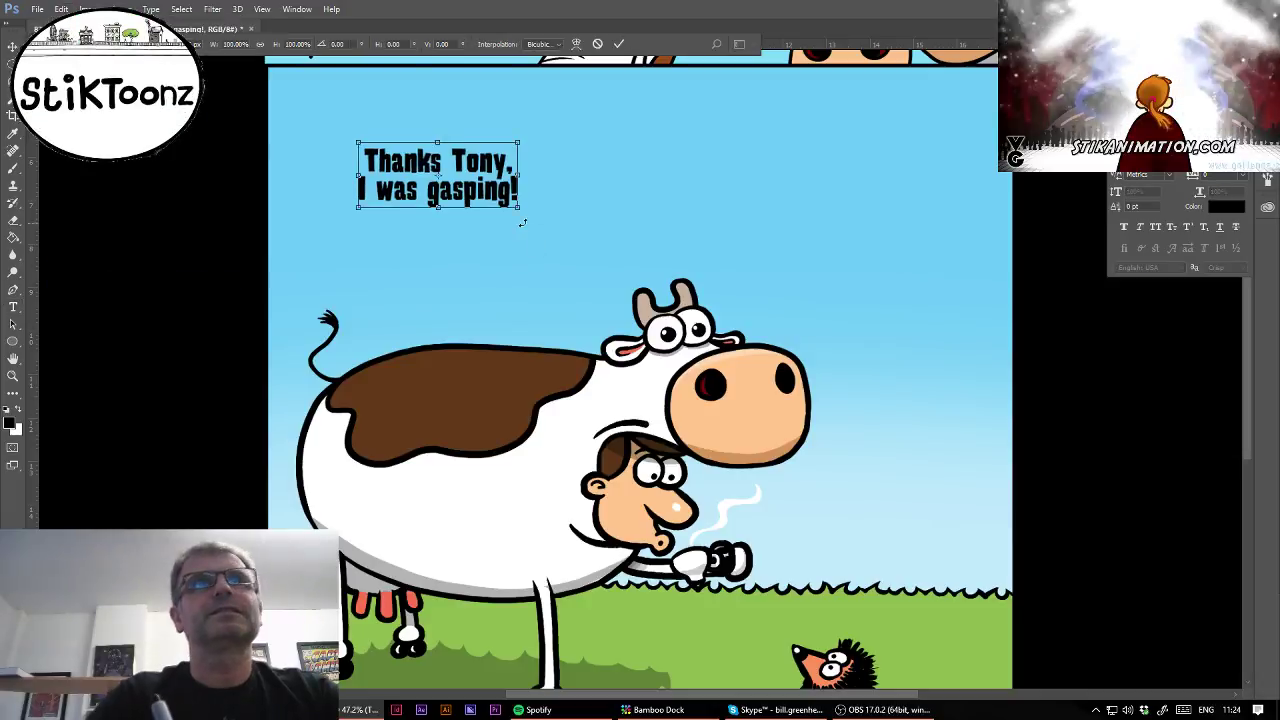
pyautogui.moveTo(557, 223); pyautogui.dragTo(806, 184)
pyautogui.press('Return')
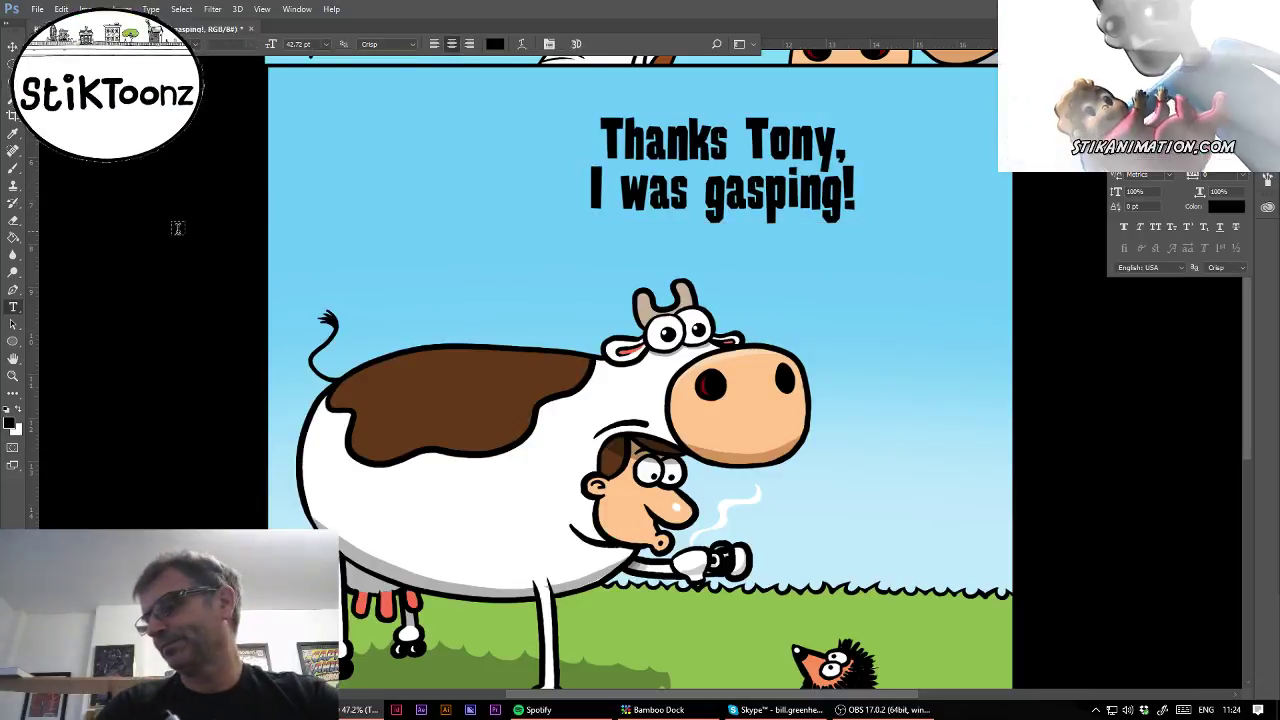
# Brush a black rounded speech bubble outline around the caption, with a pointed tail reaching down to the cow's snout.
pyautogui.click(14, 169)
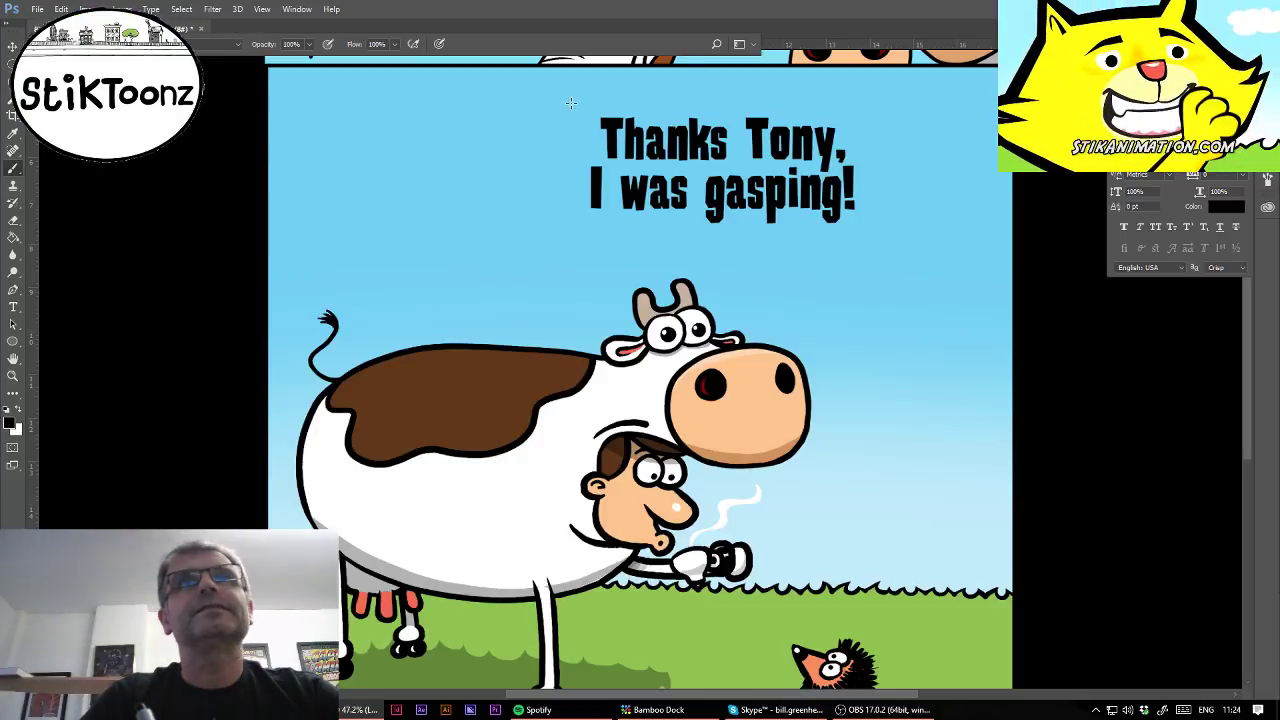
pyautogui.moveTo(570, 102)
pyautogui.mouseDown()
pyautogui.moveTo(566, 222)
pyautogui.moveTo(727, 238)
pyautogui.moveTo(822, 455)
pyautogui.mouseUp()
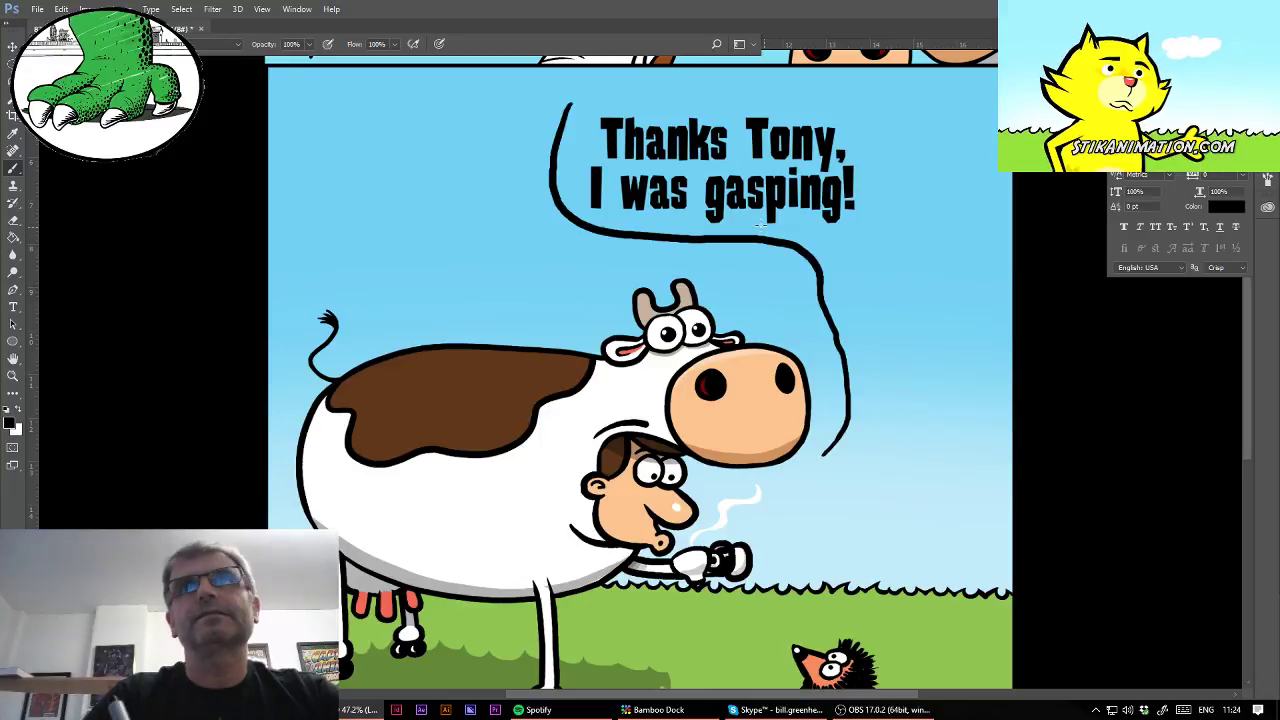
pyautogui.hotkey('ctrl', 'z')
pyautogui.moveTo(634, 96)
pyautogui.mouseDown()
pyautogui.moveTo(578, 112)
pyautogui.moveTo(560, 218)
pyautogui.moveTo(796, 263)
pyautogui.moveTo(770, 320)
pyautogui.mouseUp()
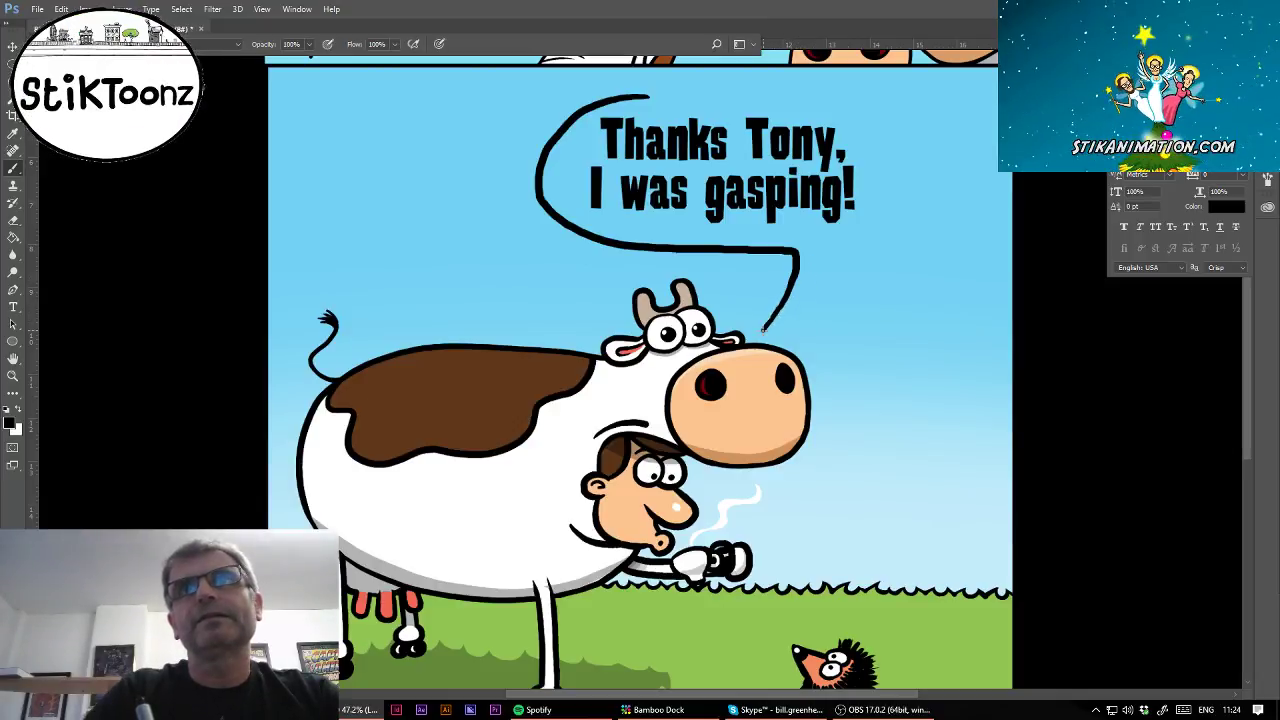
pyautogui.moveTo(763, 328); pyautogui.dragTo(784, 312)
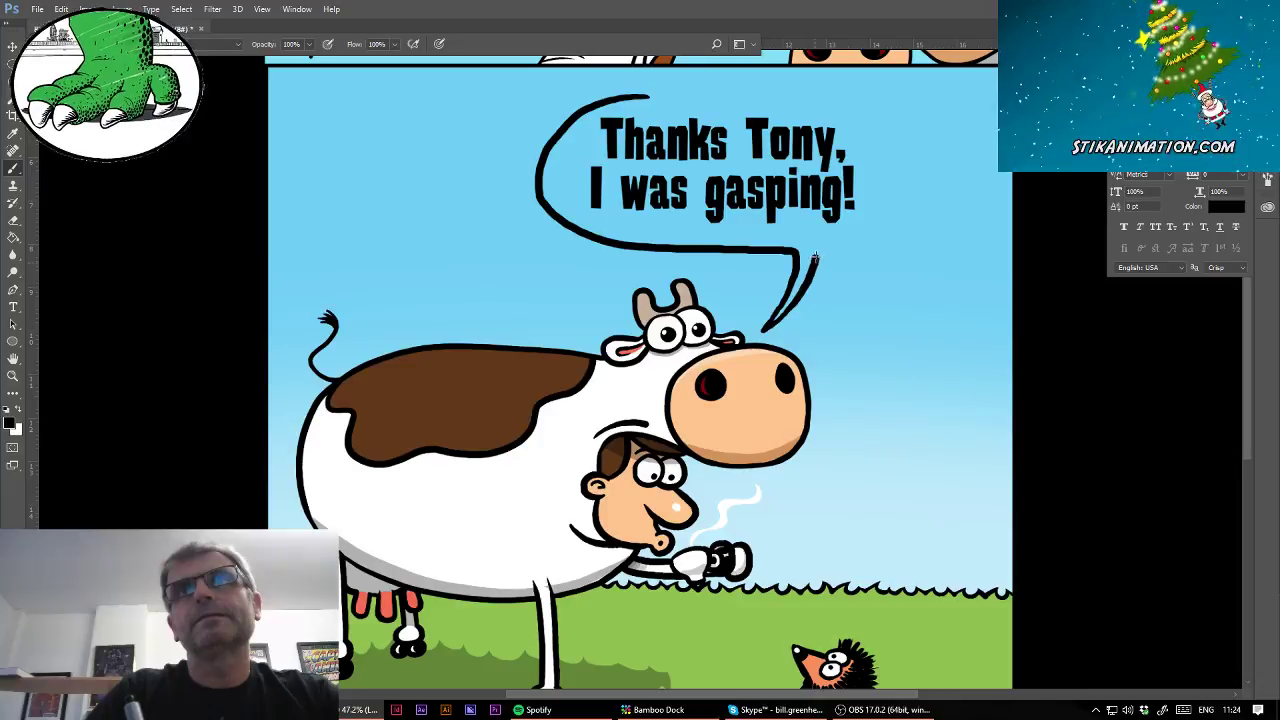
pyautogui.moveTo(632, 97)
pyautogui.mouseDown()
pyautogui.moveTo(806, 94)
pyautogui.moveTo(888, 112)
pyautogui.moveTo(904, 140)
pyautogui.moveTo(898, 210)
pyautogui.moveTo(869, 239)
pyautogui.moveTo(824, 248)
pyautogui.mouseUp()
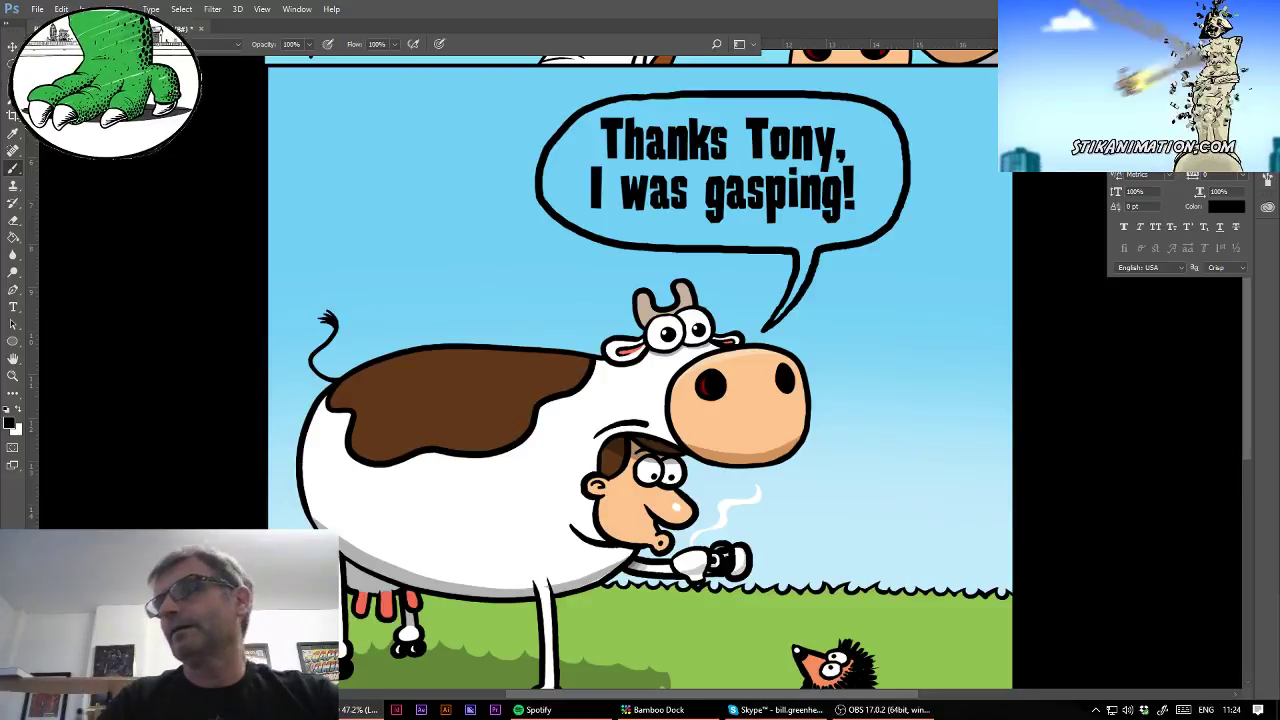
# Fill the inside of the speech bubble with white at 100% opacity.
pyautogui.press('x')
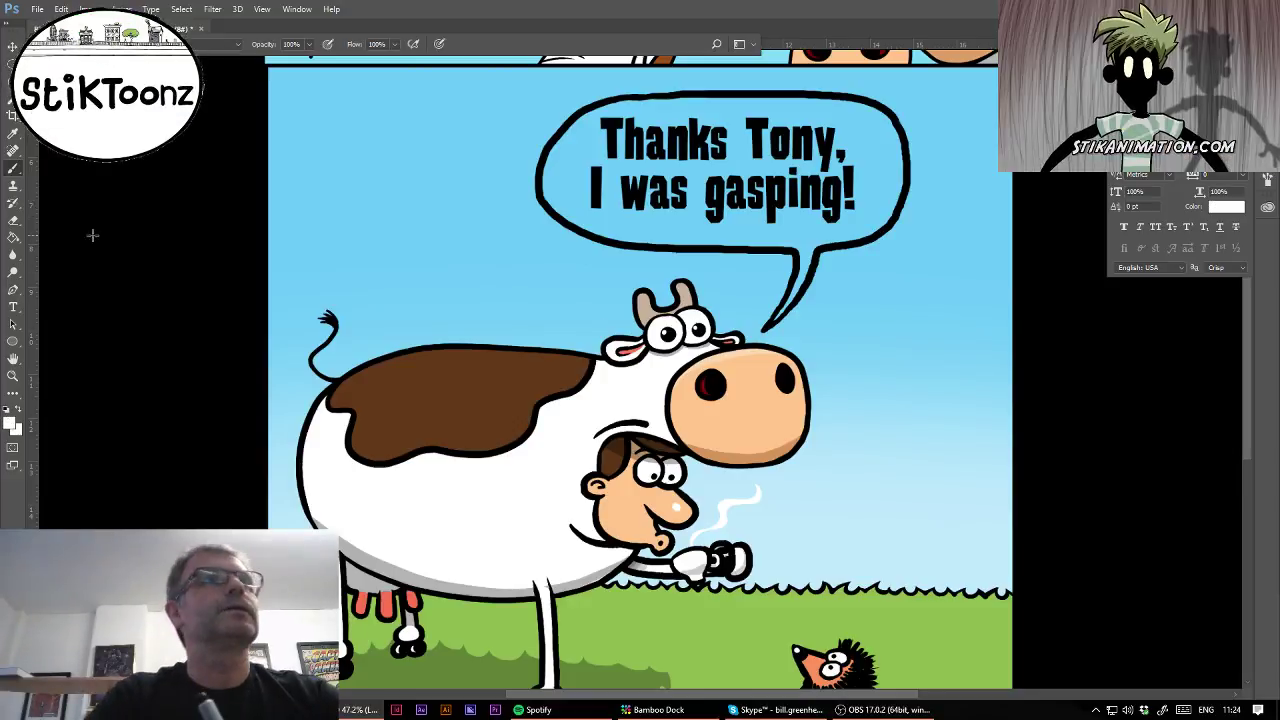
pyautogui.click(13, 237)
pyautogui.click(789, 218)
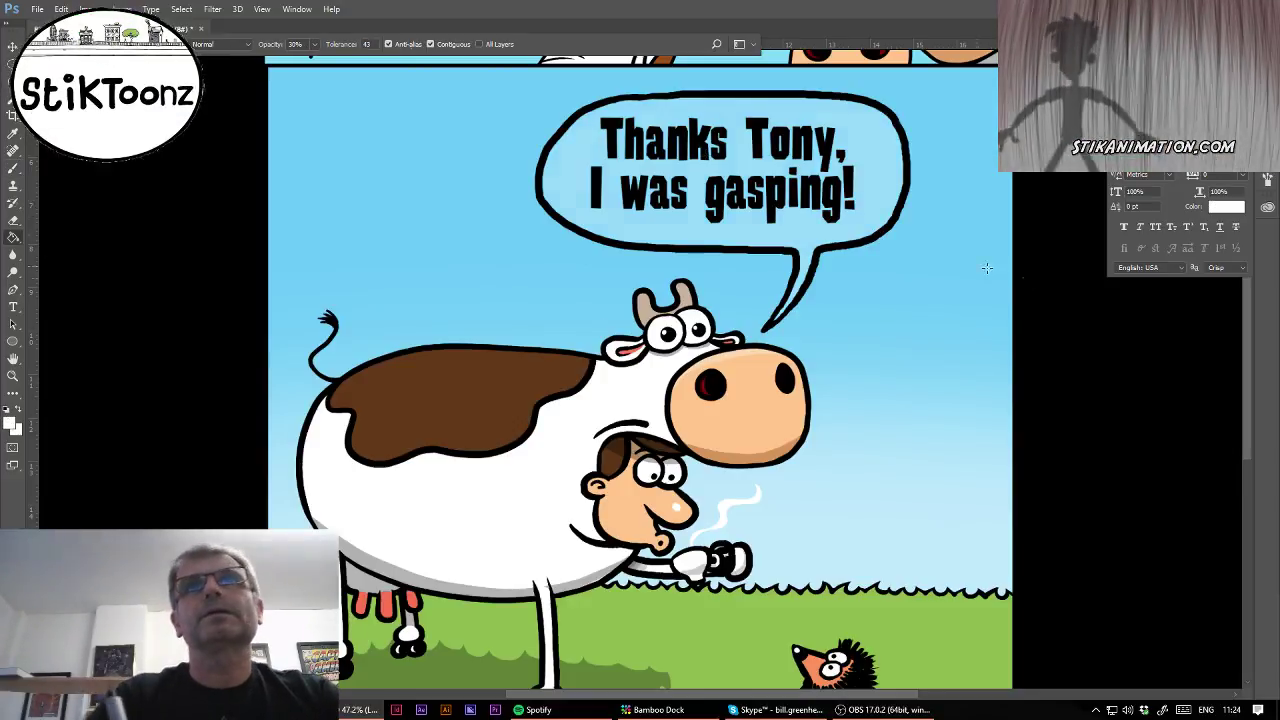
pyautogui.click(739, 216)
# Lasso a jagged shadow on the grass under the hedgehog, fill it with translucent black and deselect it.
pyautogui.moveTo(739, 400); pyautogui.dragTo(703, 247)
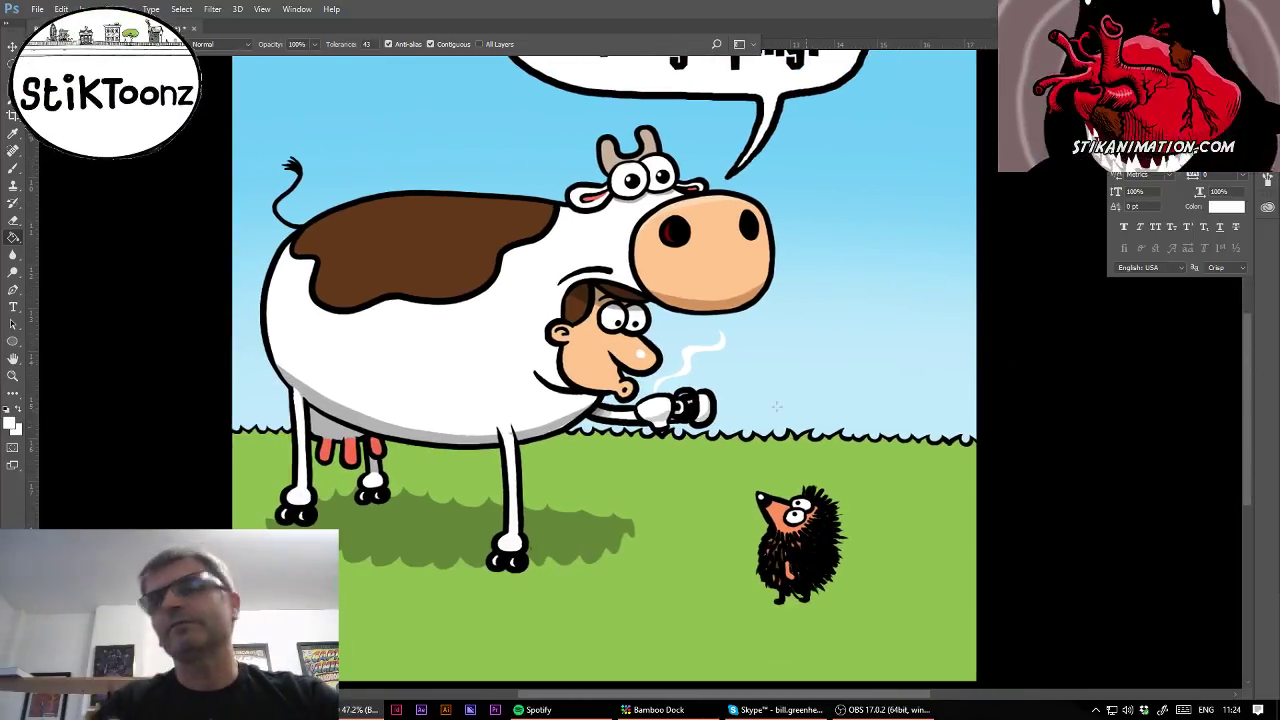
pyautogui.press('l')
pyautogui.moveTo(782, 596)
pyautogui.mouseDown()
pyautogui.moveTo(868, 598)
pyautogui.moveTo(836, 610)
pyautogui.moveTo(776, 606)
pyautogui.moveTo(765, 592)
pyautogui.moveTo(782, 592)
pyautogui.mouseUp()
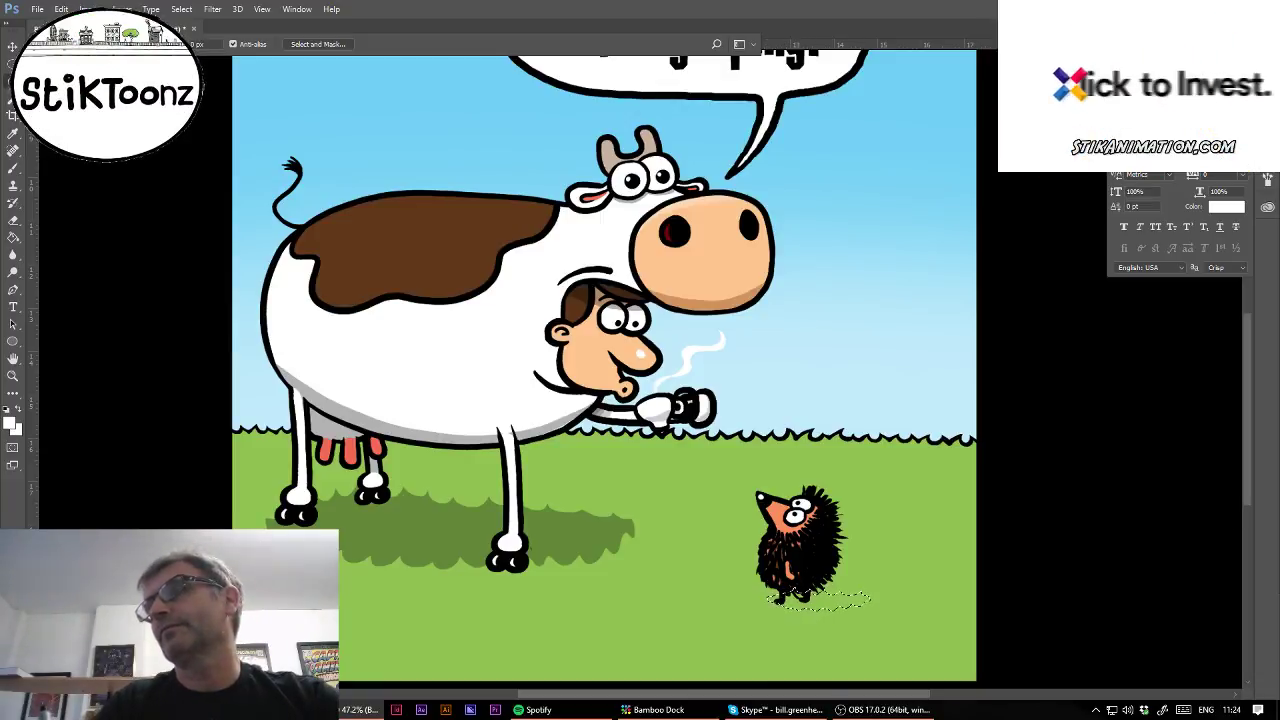
pyautogui.press('d')
pyautogui.click(13, 237)
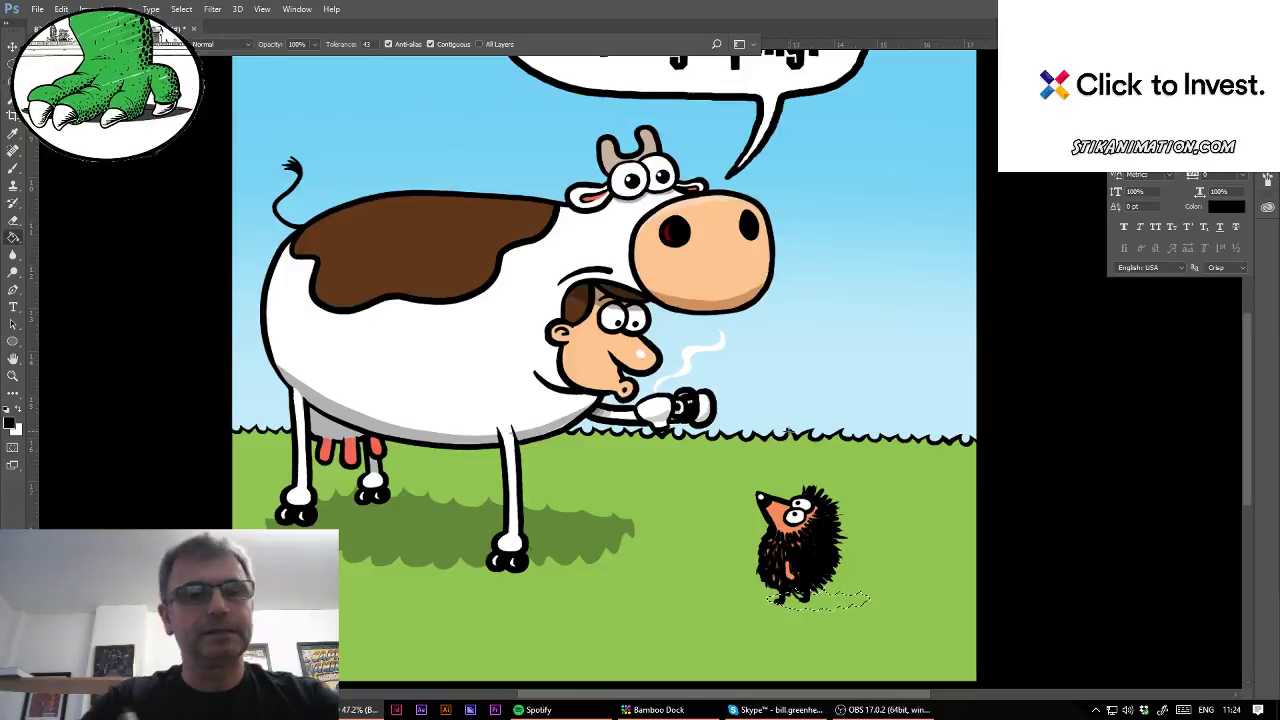
pyautogui.click(845, 603)
pyautogui.hotkey('ctrl', 'd')
# Brush shading at 20% opacity on the hedgehog: dark brown along the lower face and blue on the lower part of both eyes.
pyautogui.click(13, 376)
pyautogui.moveTo(824, 561); pyautogui.dragTo(925, 567)
pyautogui.click(14, 167)
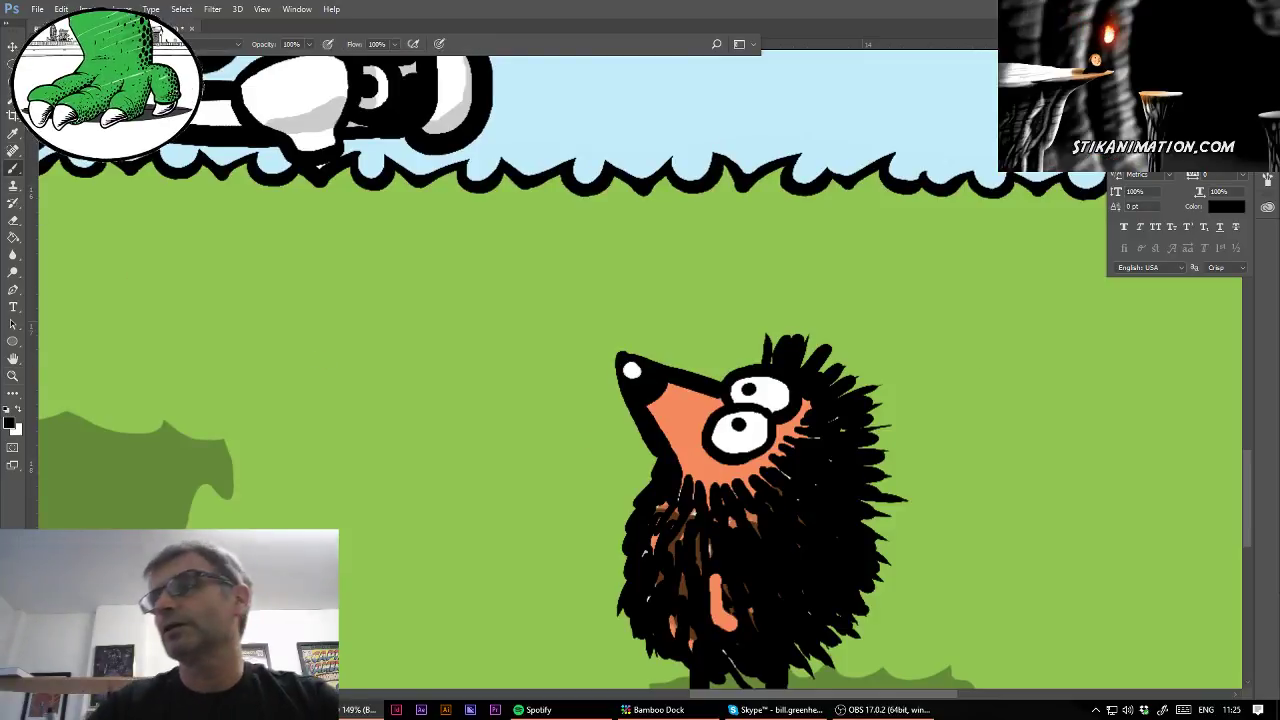
pyautogui.press('2')
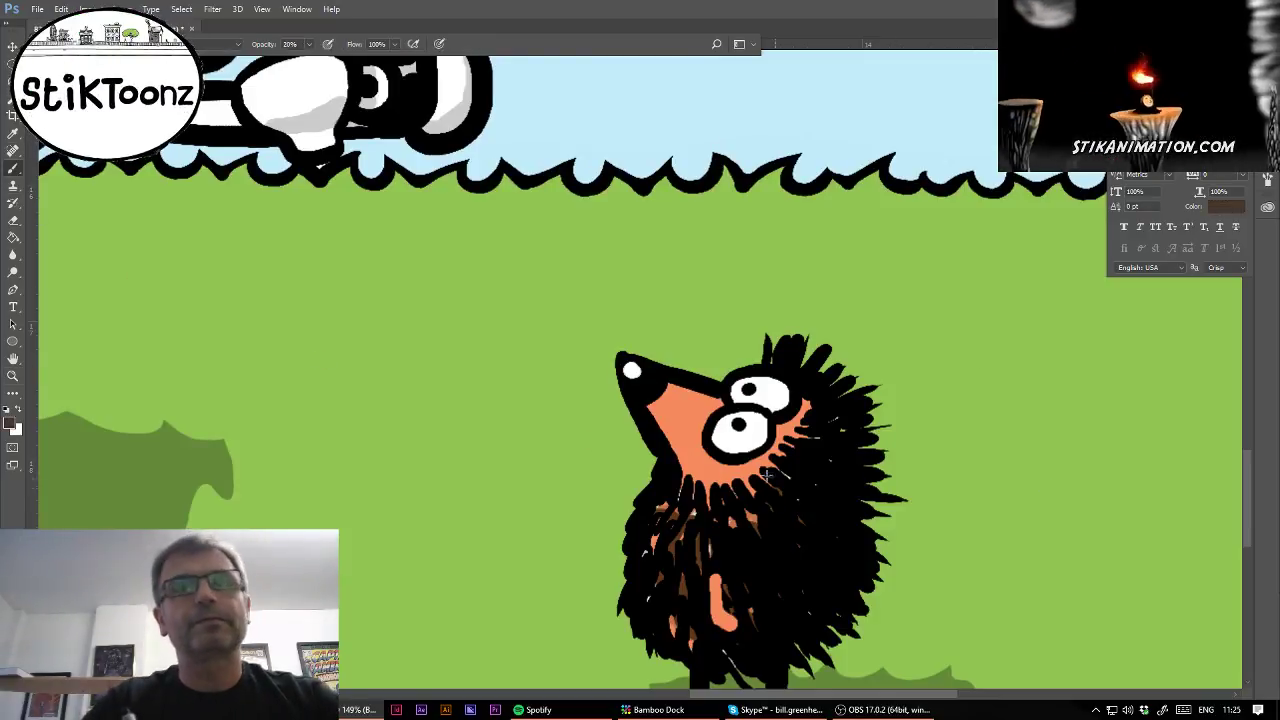
pyautogui.moveTo(646, 406); pyautogui.dragTo(710, 485)
pyautogui.hotkey('ctrl', 'z')
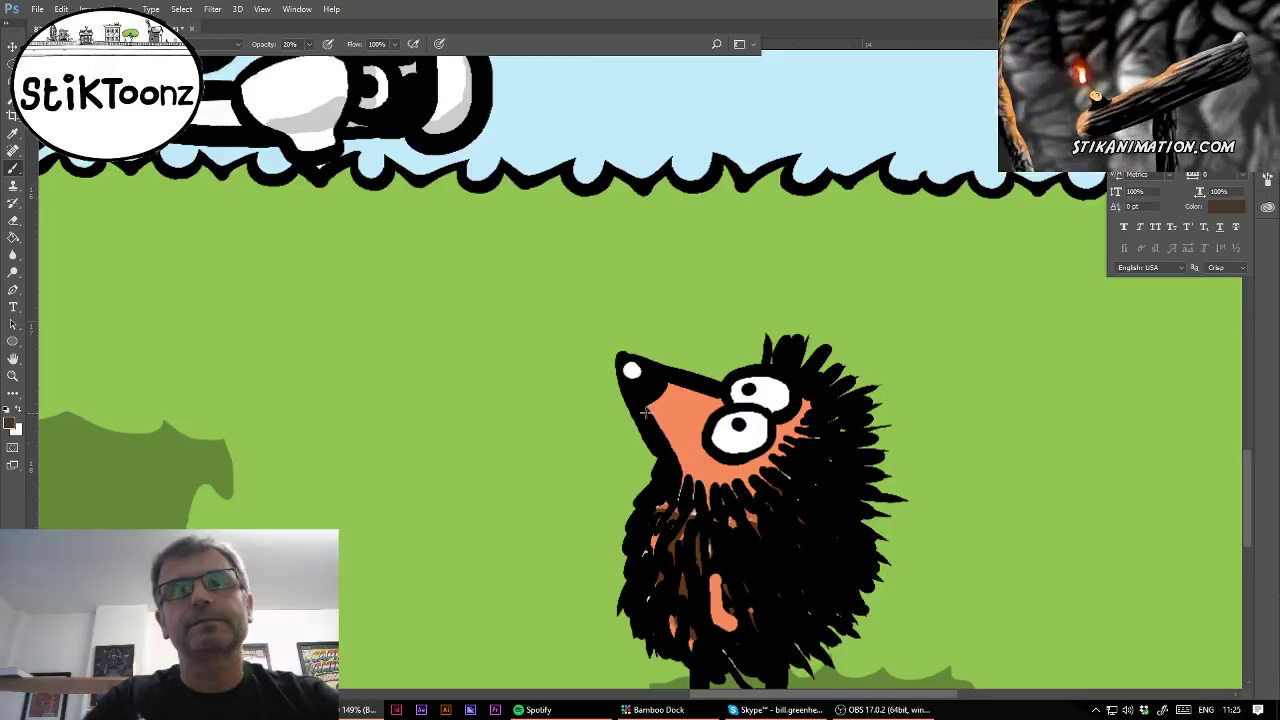
pyautogui.moveTo(657, 430); pyautogui.dragTo(705, 486)
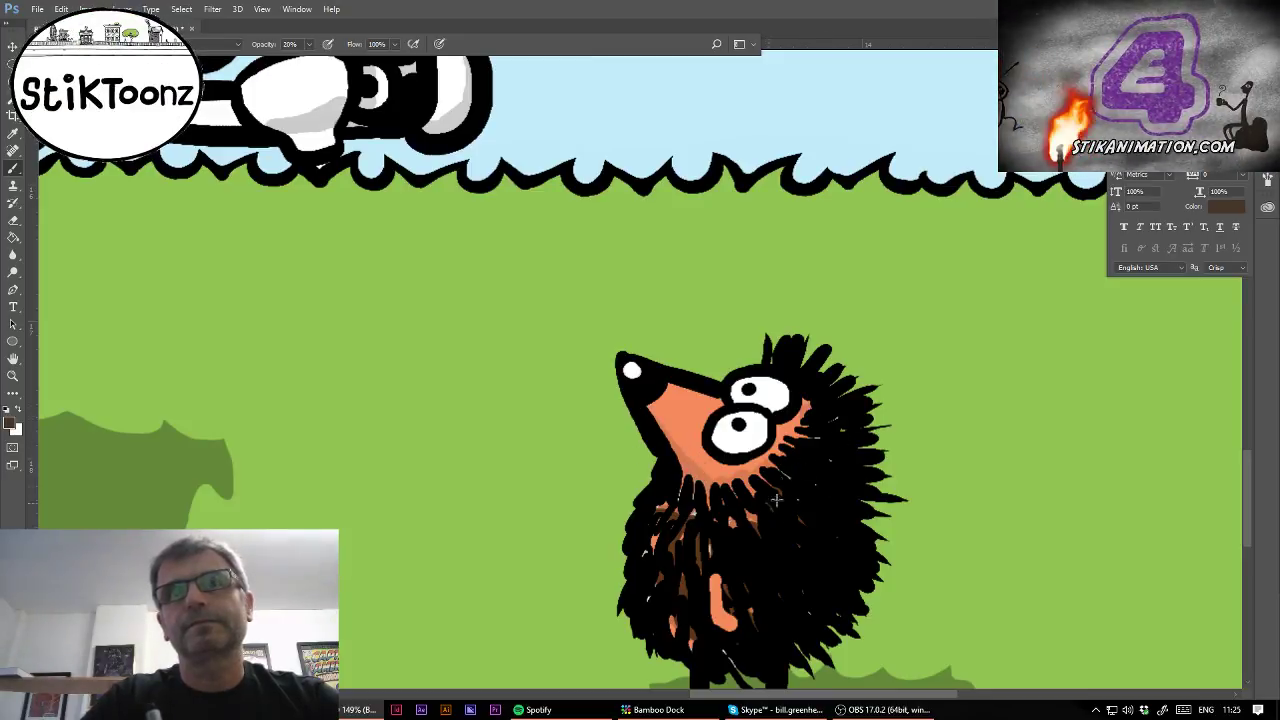
pyautogui.moveTo(692, 497); pyautogui.dragTo(643, 571)
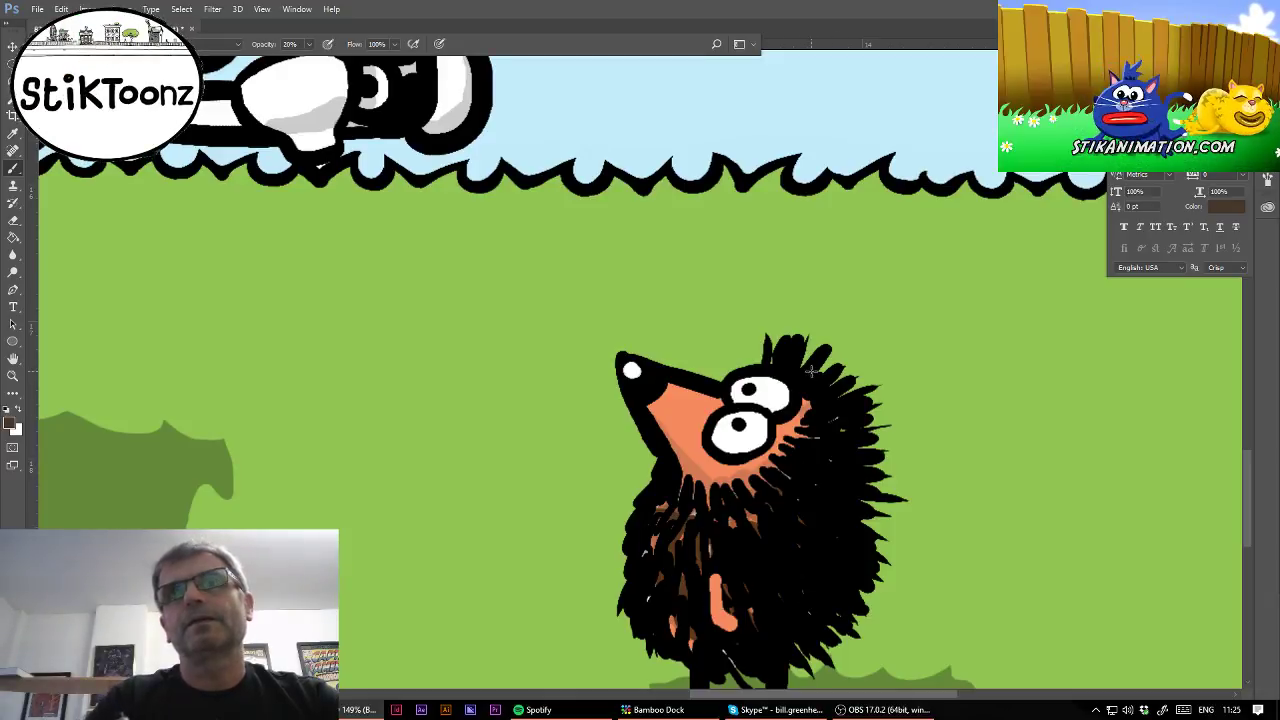
pyautogui.moveTo(811, 371)
pyautogui.mouseDown()
pyautogui.moveTo(883, 471)
pyautogui.moveTo(842, 617)
pyautogui.moveTo(735, 641)
pyautogui.mouseUp()
pyautogui.hotkey('ctrl', 'z')
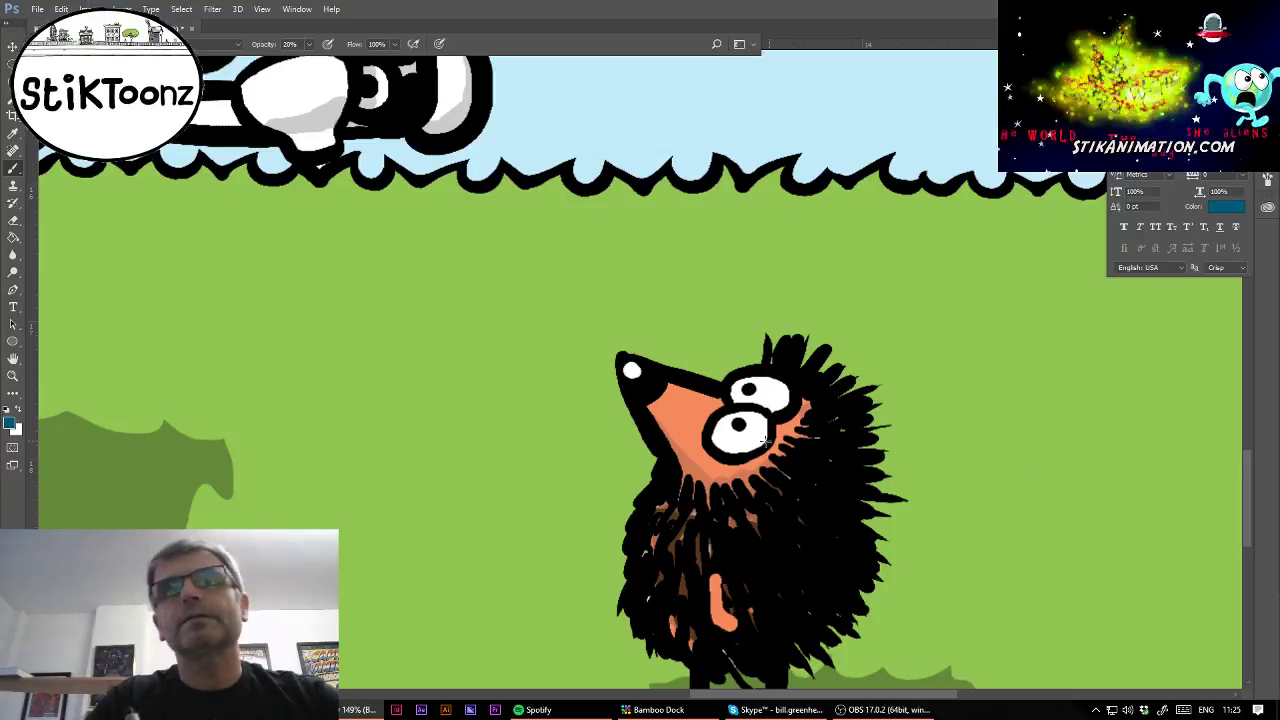
pyautogui.moveTo(706, 440)
pyautogui.mouseDown()
pyautogui.moveTo(745, 452)
pyautogui.moveTo(785, 397)
pyautogui.moveTo(686, 100)
pyautogui.mouseUp()
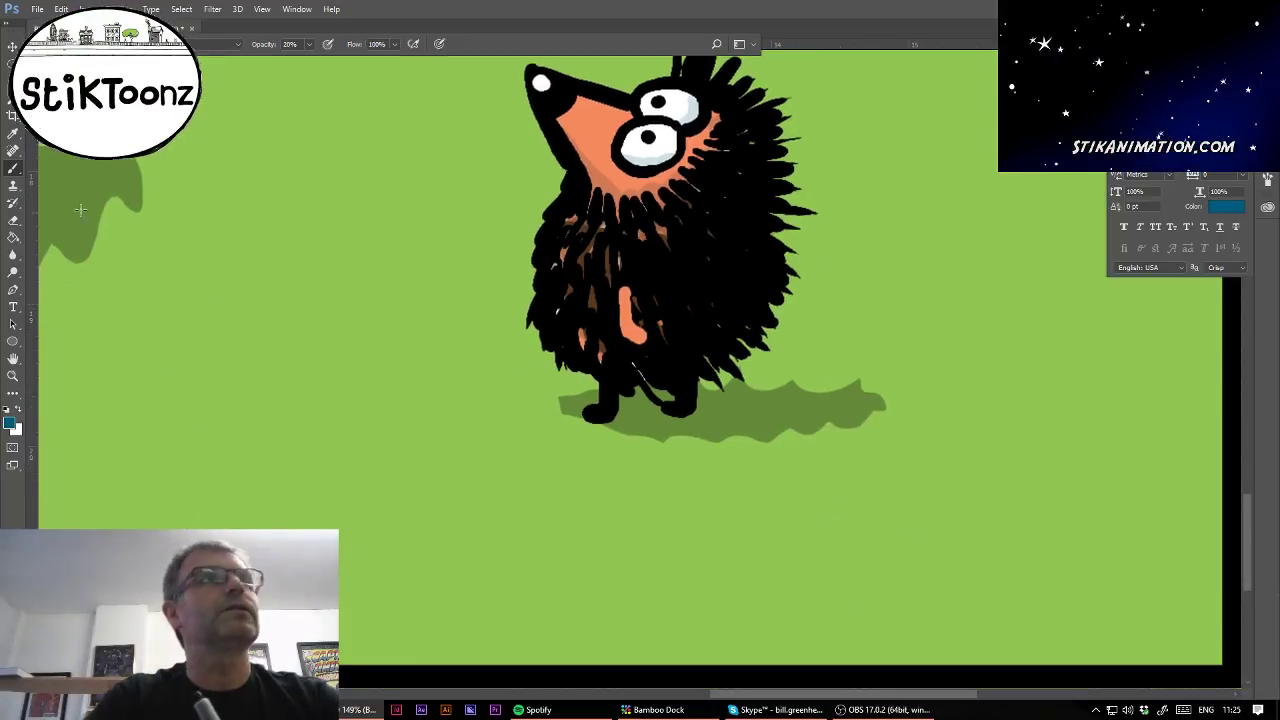
# Brush the signature "StiK·17" in white at 100% opacity on the grass in the cartoon's lower-right corner.
pyautogui.click(18, 409)
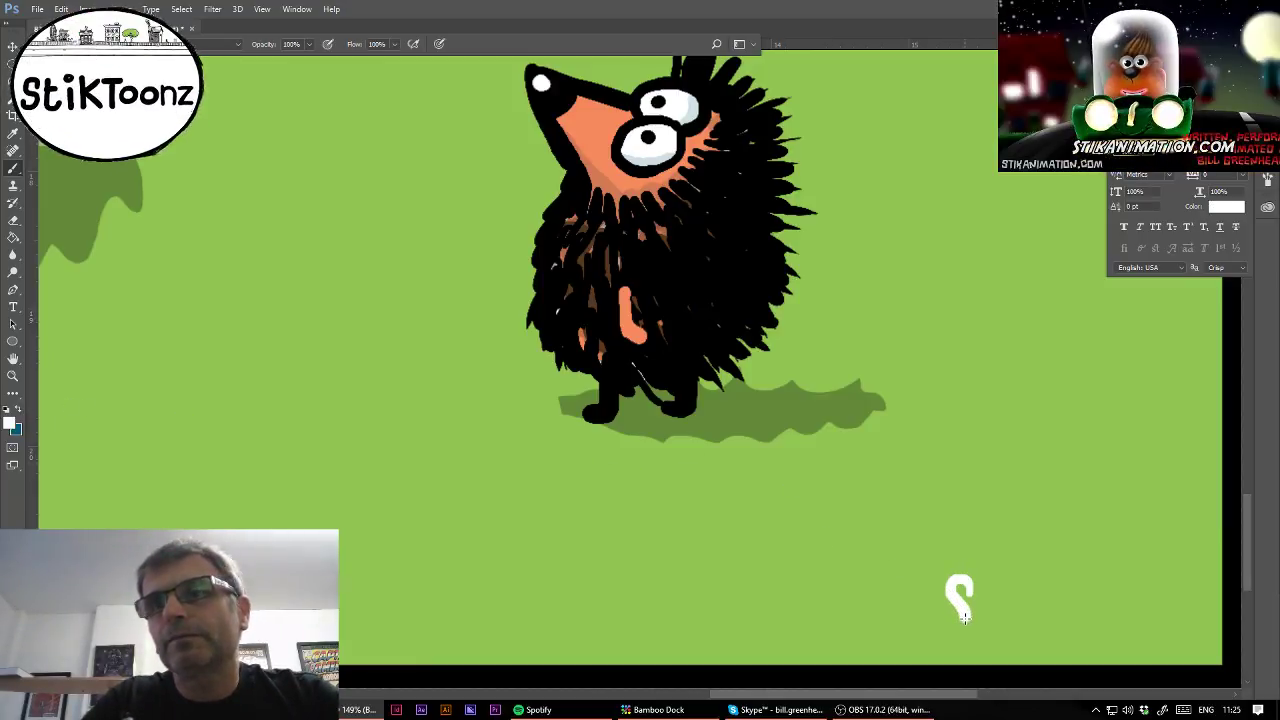
pyautogui.moveTo(954, 628); pyautogui.dragTo(940, 618)
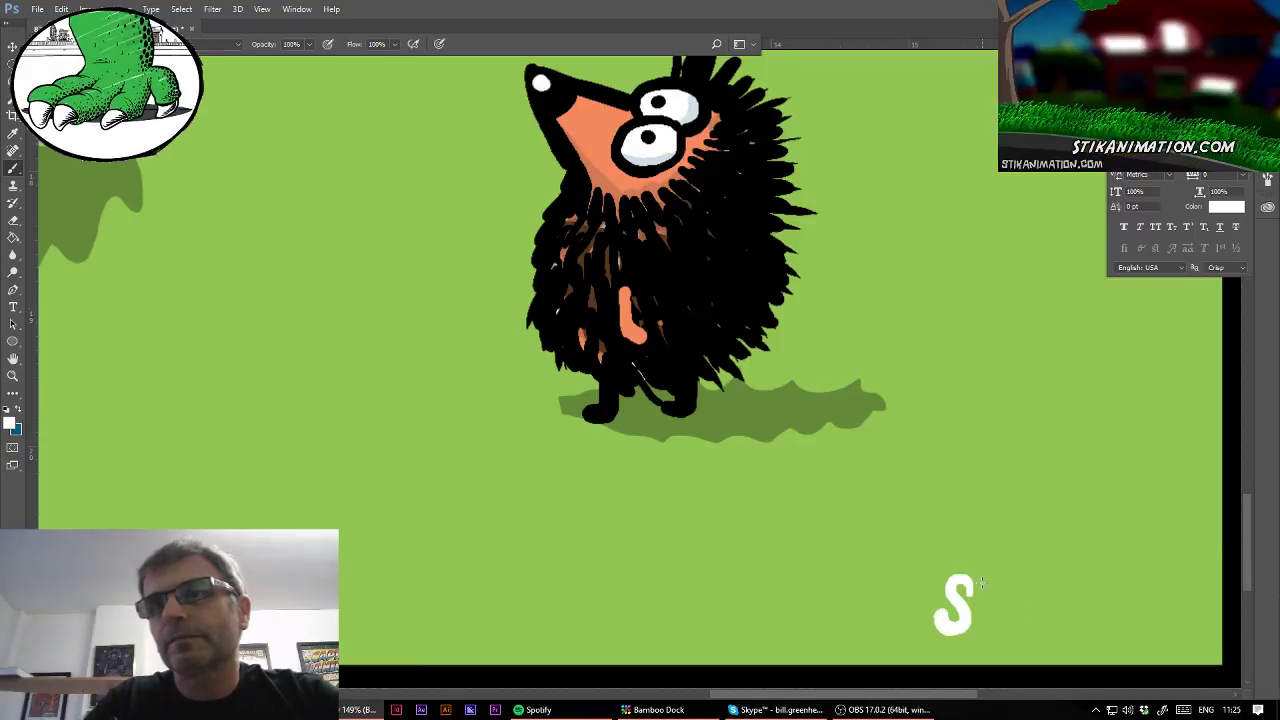
pyautogui.moveTo(982, 577)
pyautogui.mouseDown()
pyautogui.moveTo(987, 628)
pyautogui.moveTo(1011, 602)
pyautogui.moveTo(1015, 628)
pyautogui.moveTo(1060, 586)
pyautogui.mouseUp()
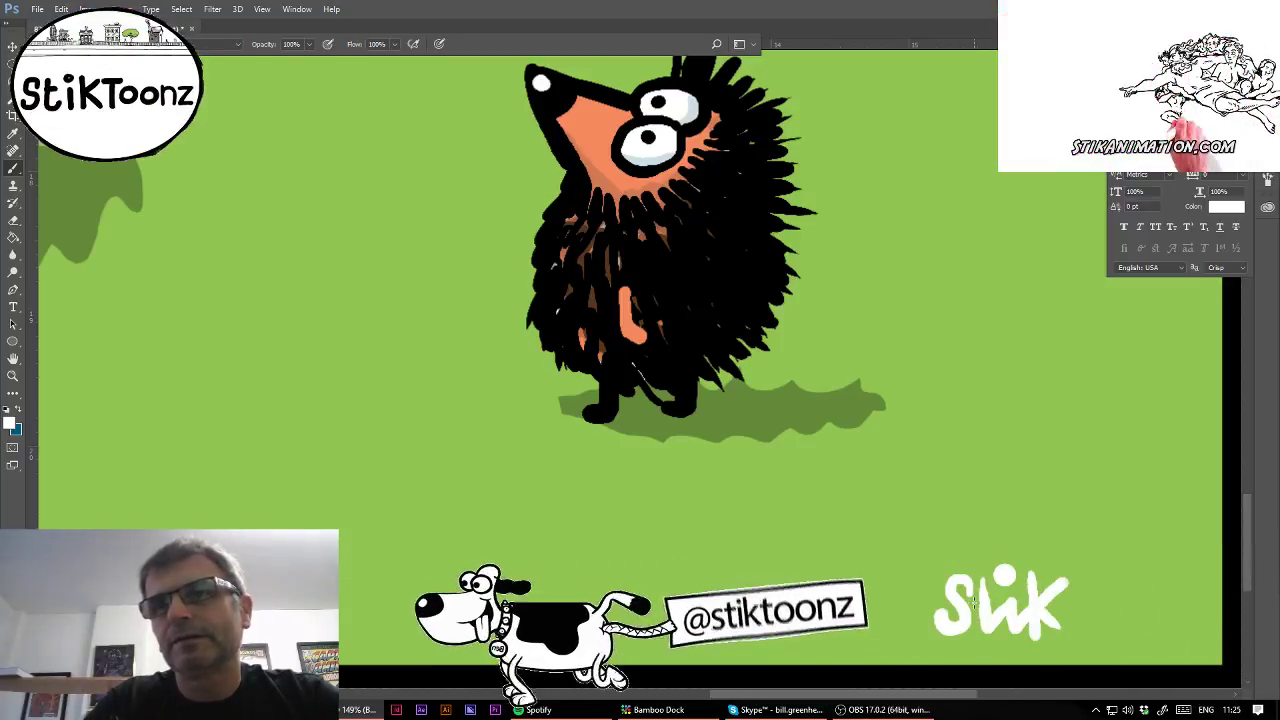
pyautogui.moveTo(980, 600); pyautogui.dragTo(1005, 591)
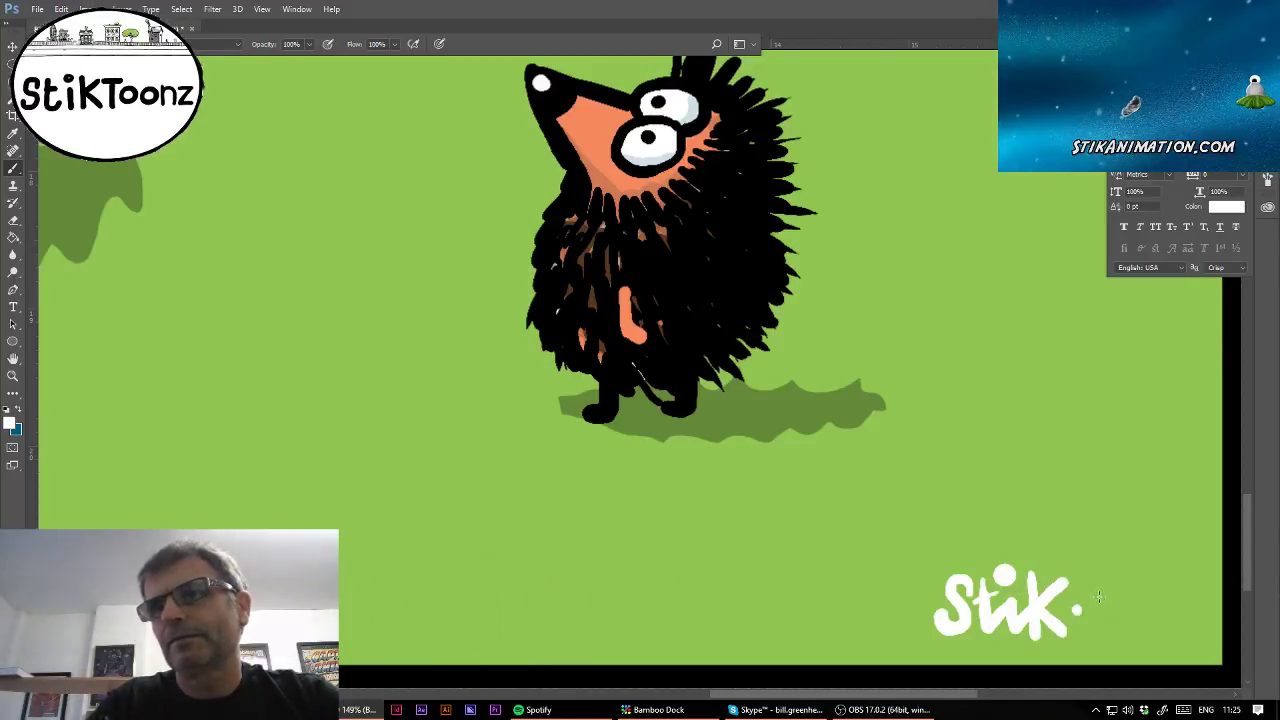
pyautogui.moveTo(1099, 583)
pyautogui.mouseDown()
pyautogui.moveTo(1101, 625)
pyautogui.moveTo(1153, 583)
pyautogui.moveTo(1131, 624)
pyautogui.mouseUp()
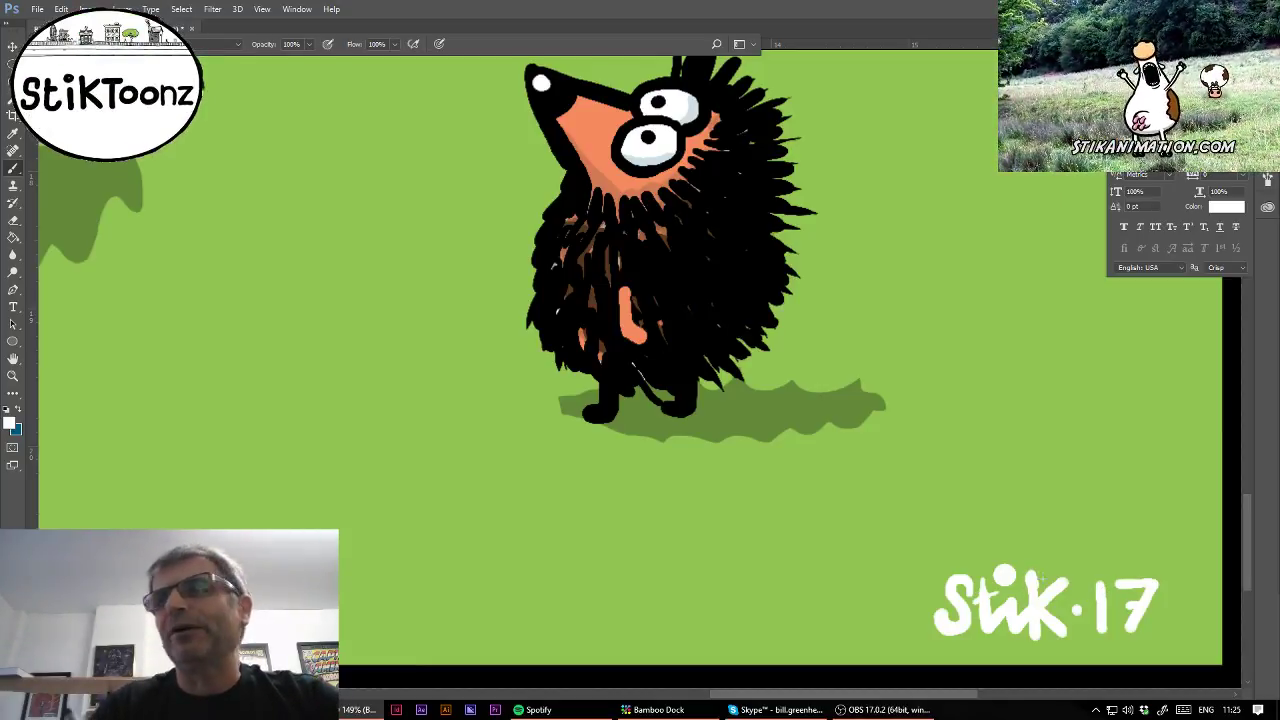
# Fit the whole cartoon in view and save the document.
pyautogui.hotkey('ctrl', '0')
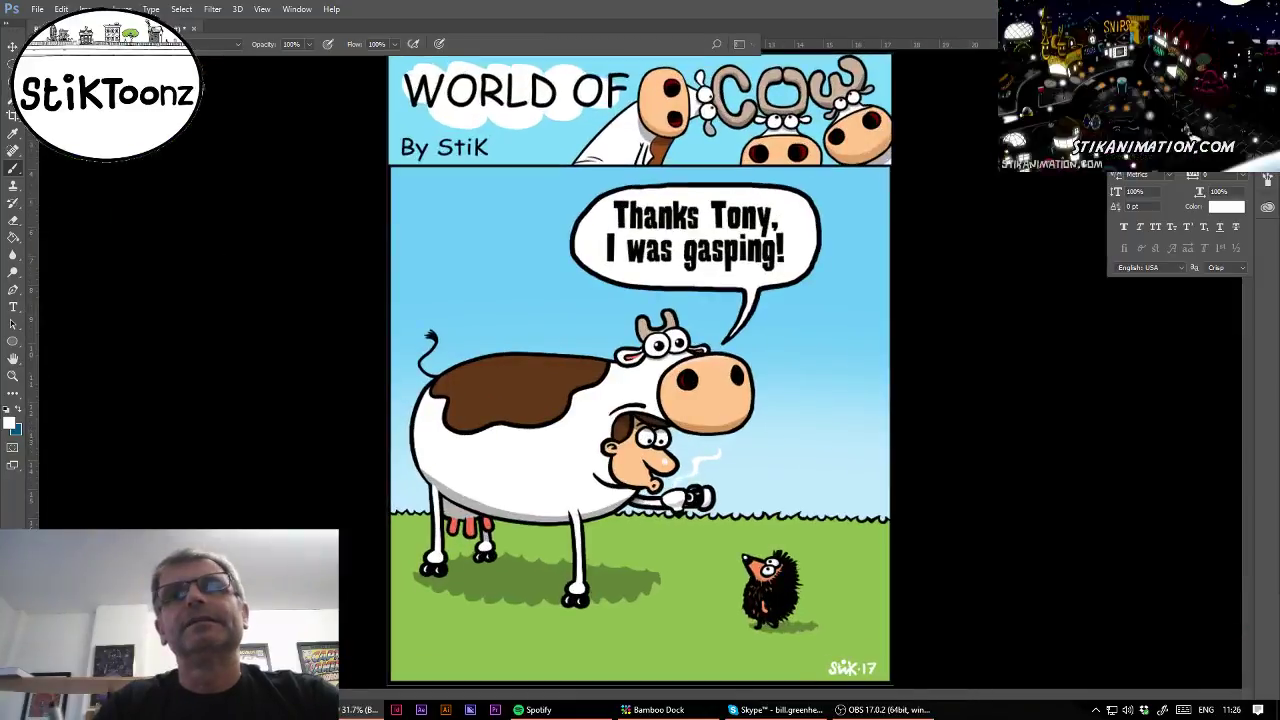
pyautogui.click(37, 9)
pyautogui.click(60, 143)
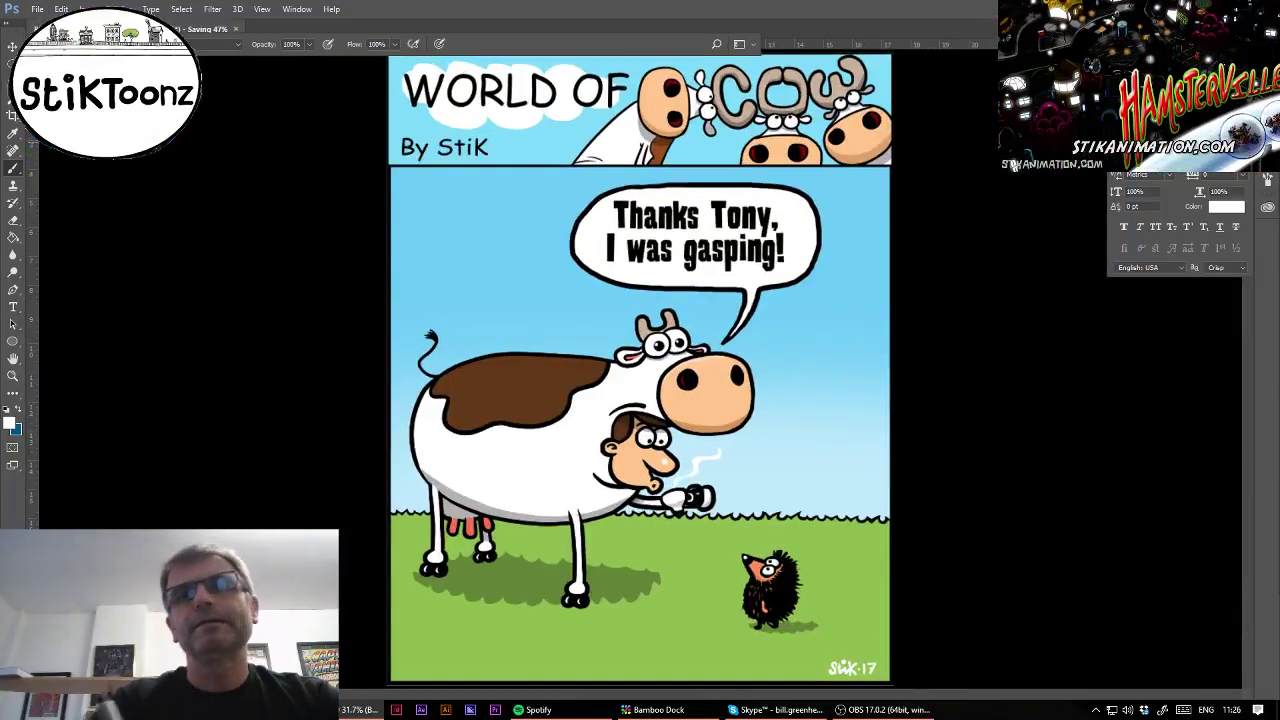